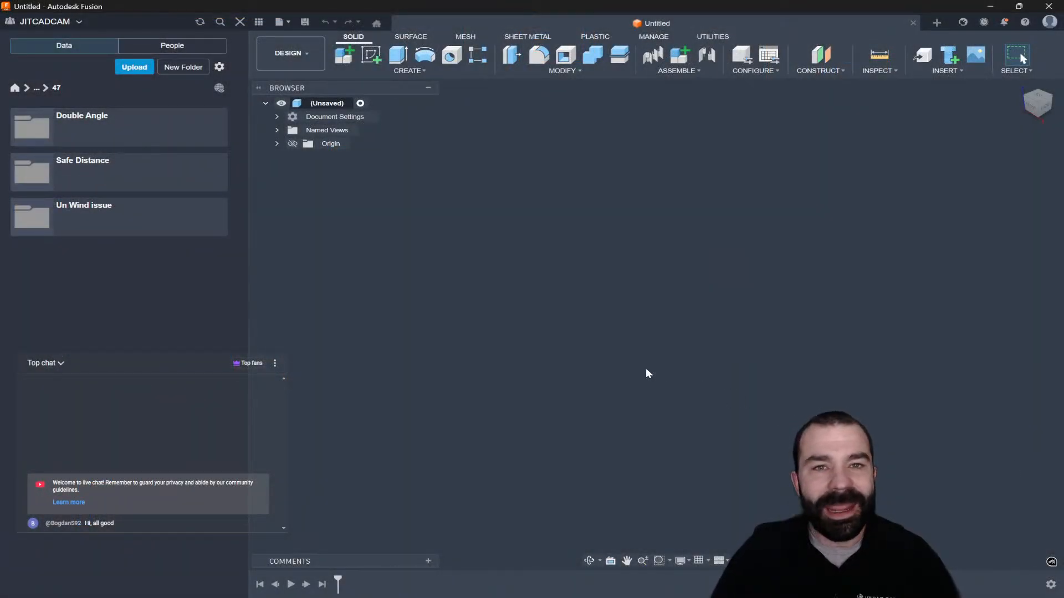
- Open the 2X Turning + Live tools design from the CAM Samples project and close the data panel
click(15, 88)
scroll(121, 384, down, 7)
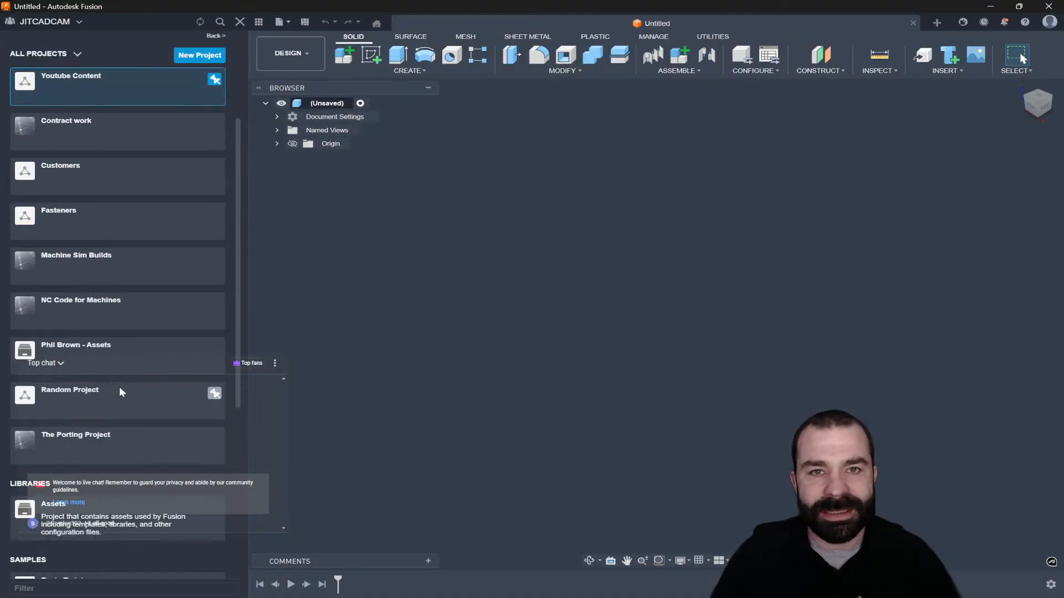
click(122, 392)
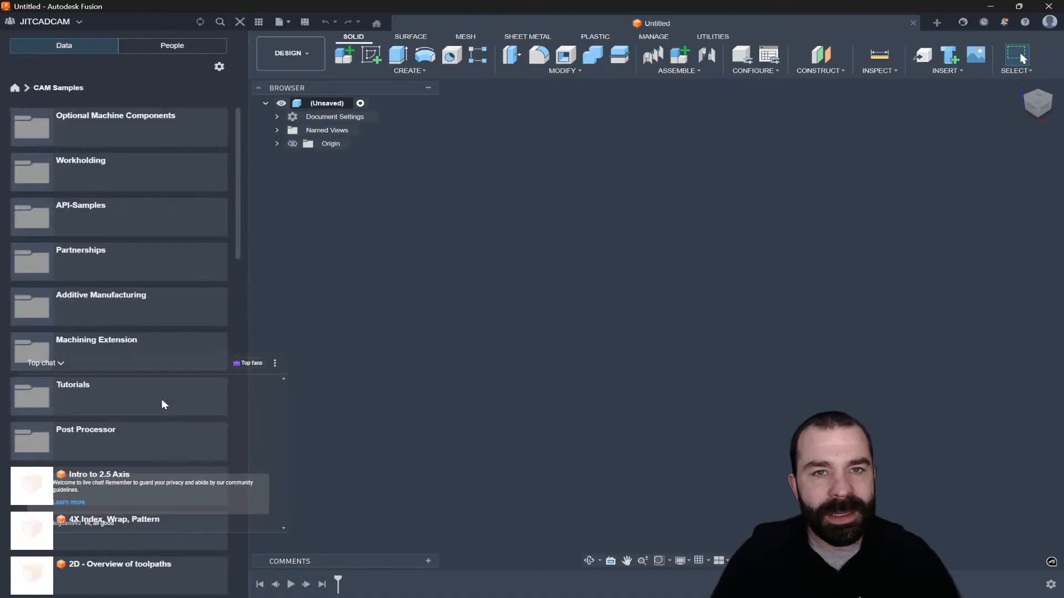
scroll(134, 391, down, 7)
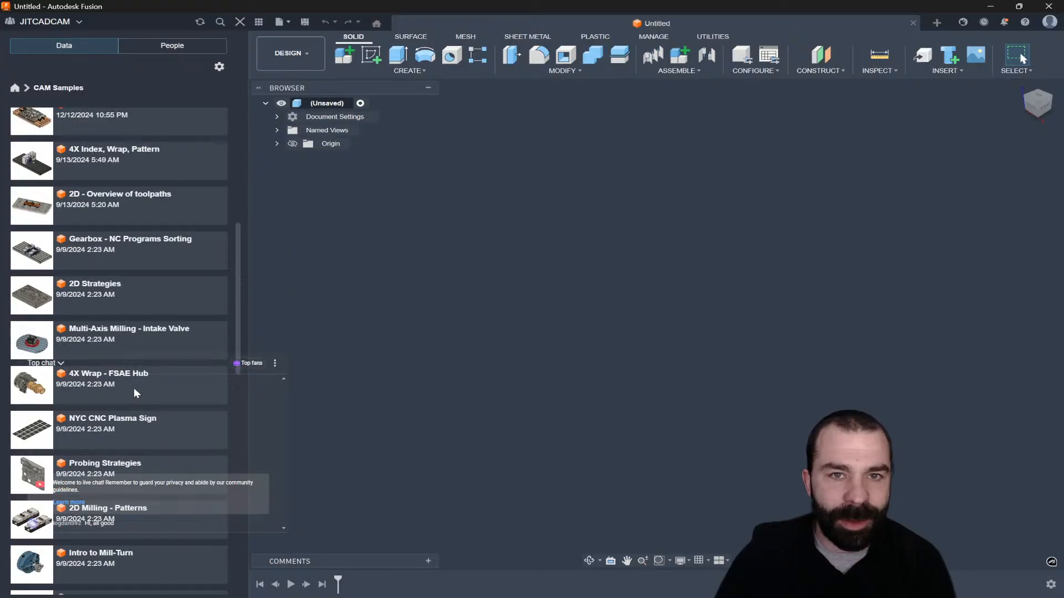
scroll(134, 389, down, 6)
click(127, 443)
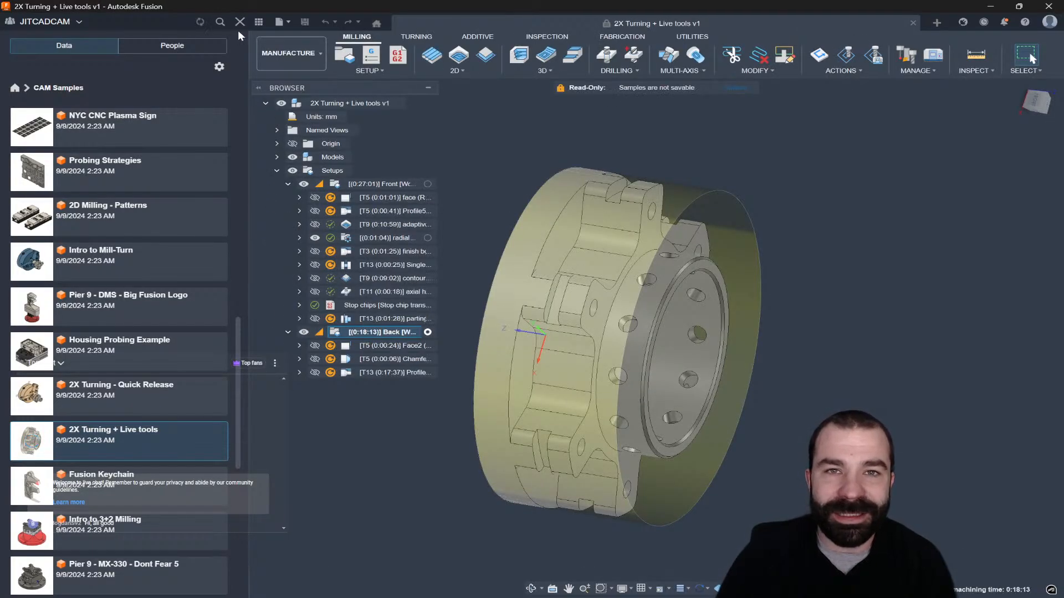
click(240, 22)
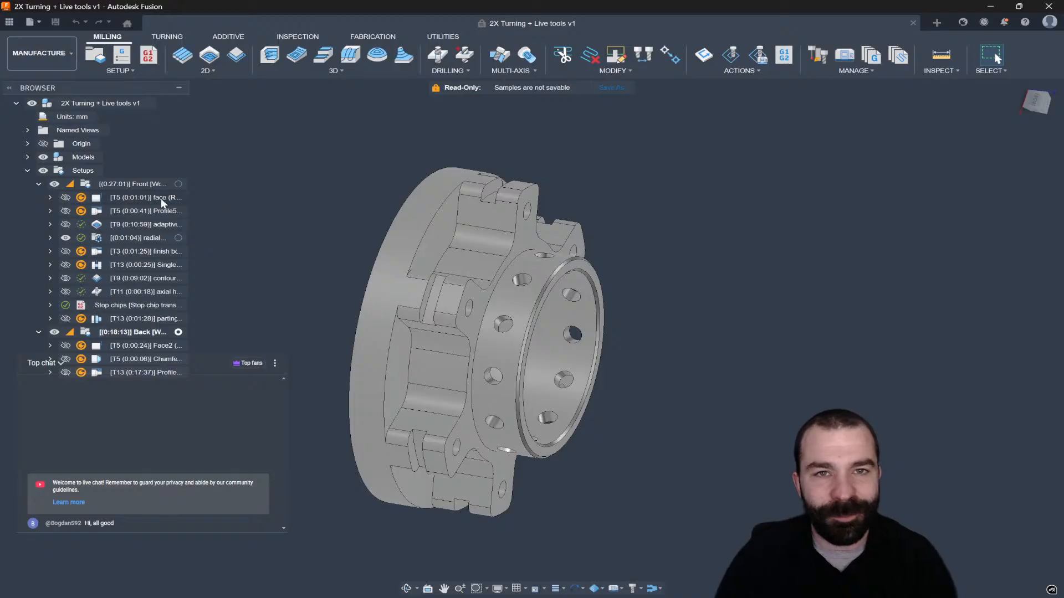
- Delete the Front setup's operations from the face operation through the T13 Single groove operation
click(155, 265)
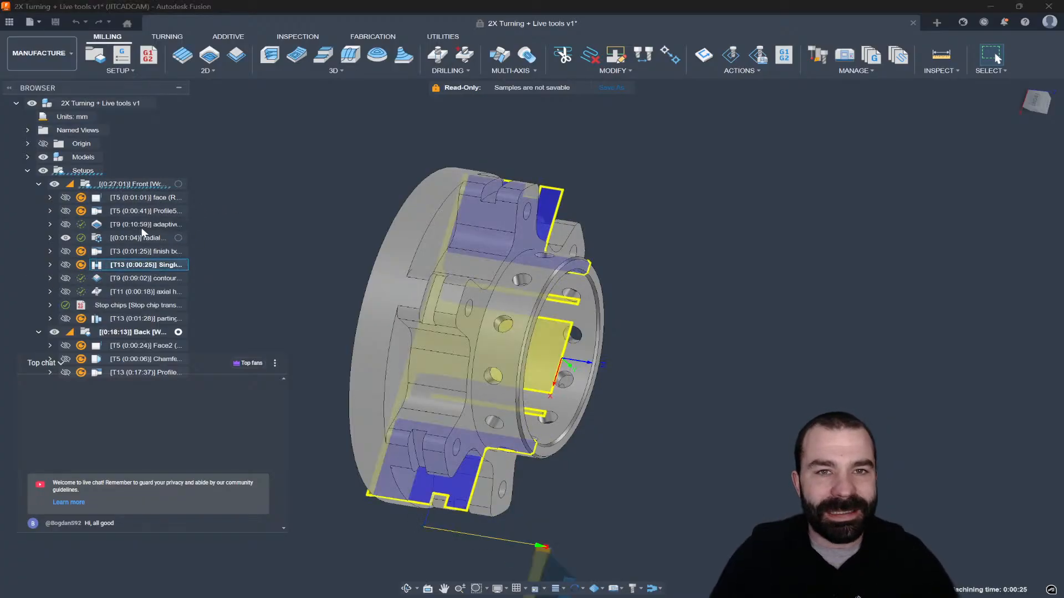
shift+click(132, 201)
key(Delete)
click(132, 201)
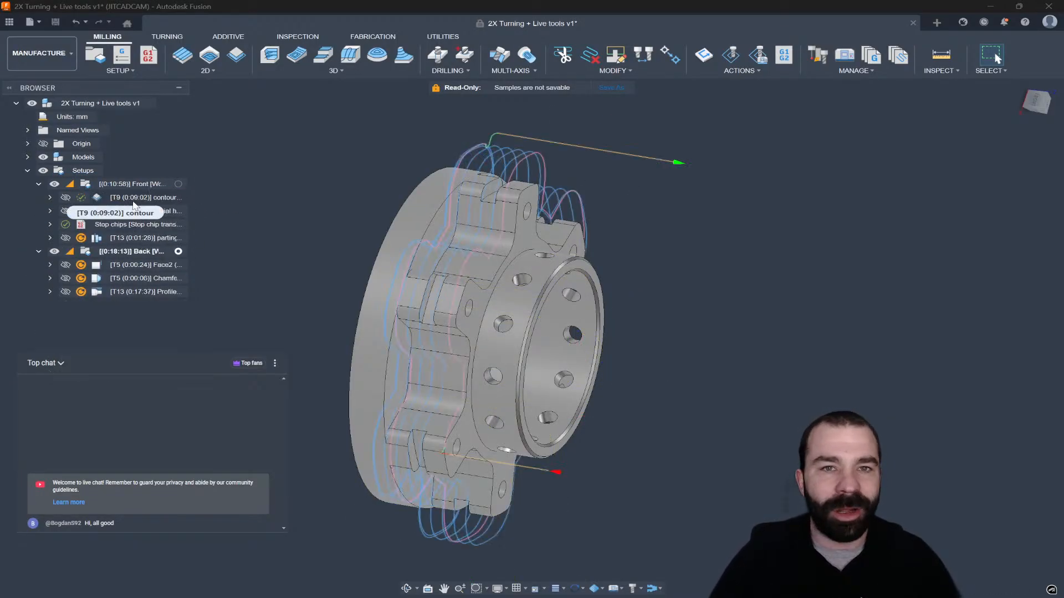
- Delete the Front setup's axial hole, Stop chips and parting operations, along with the whole Back setup
mouse_move(340, 252)
shift+middle_down()
mouse_move(160, 256)
mouse_move(330, 268)
shift+middle_up()
click(158, 212)
shift+click(143, 238)
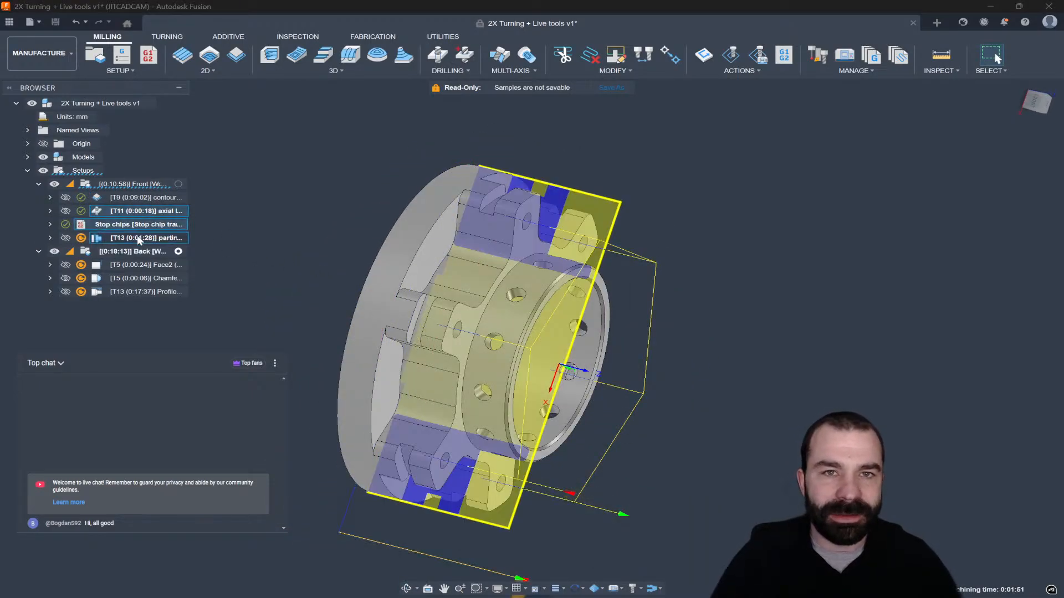
key(Delete)
click(133, 212)
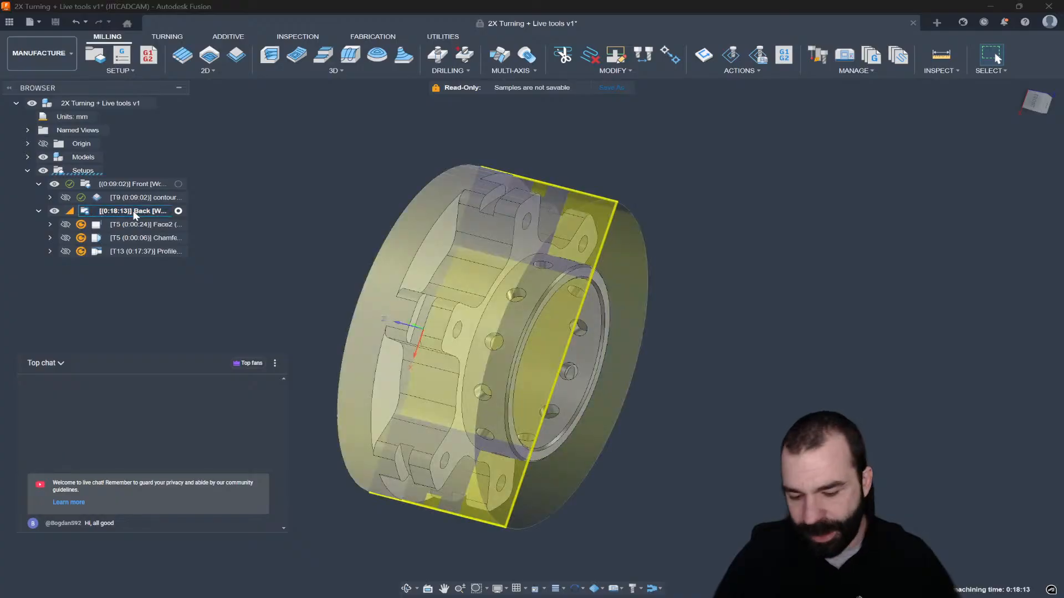
key(Delete)
- Select the DN Solutions (Doosan) Mill/Turn with Fanuc 0i/31i control post for the Front setup and open its source in the code editor
click(108, 185)
right_click(108, 185)
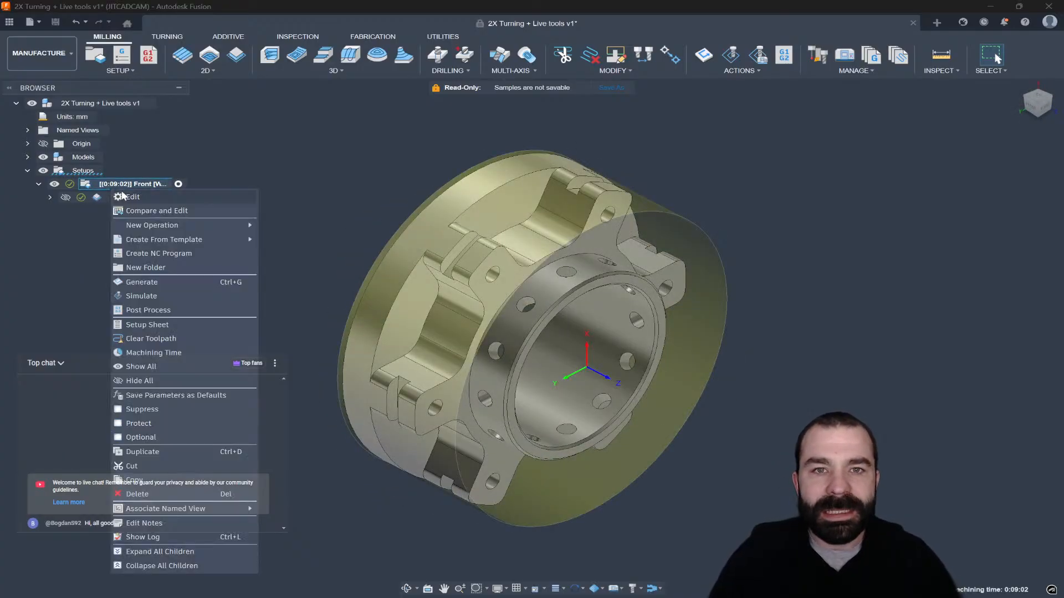
click(158, 311)
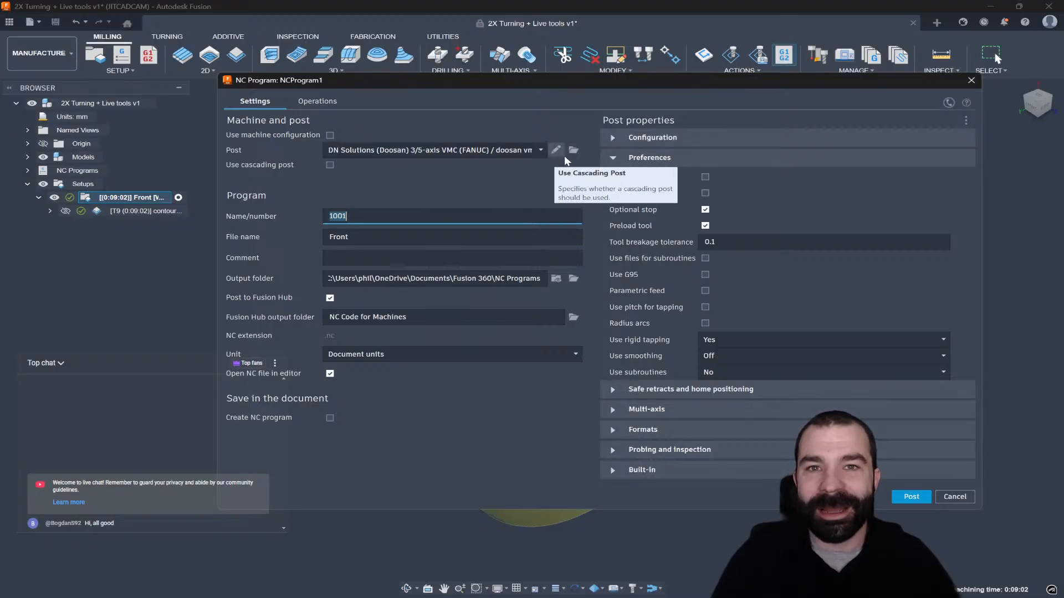
click(531, 154)
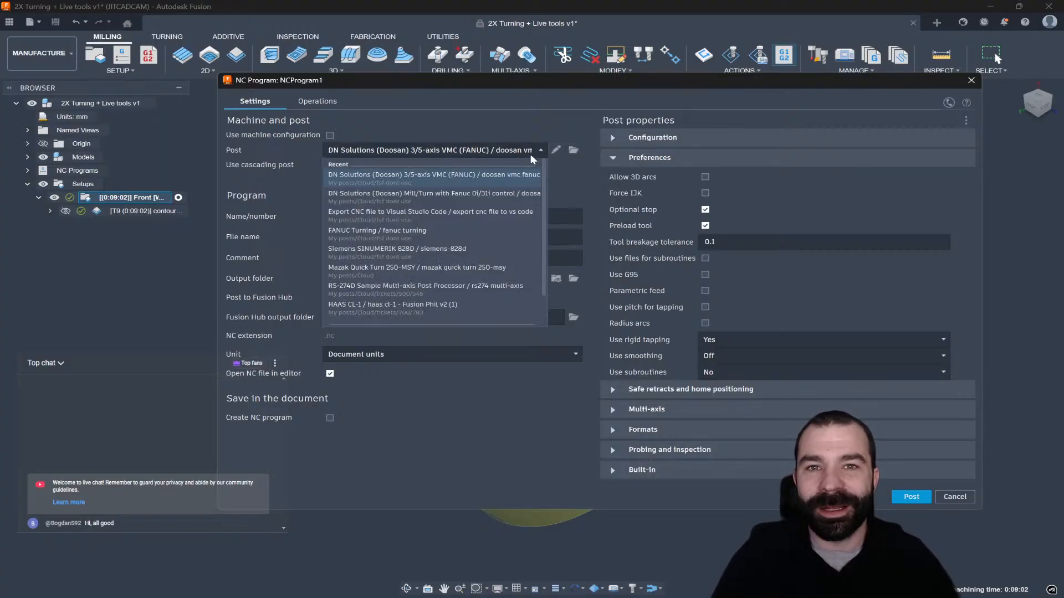
click(454, 197)
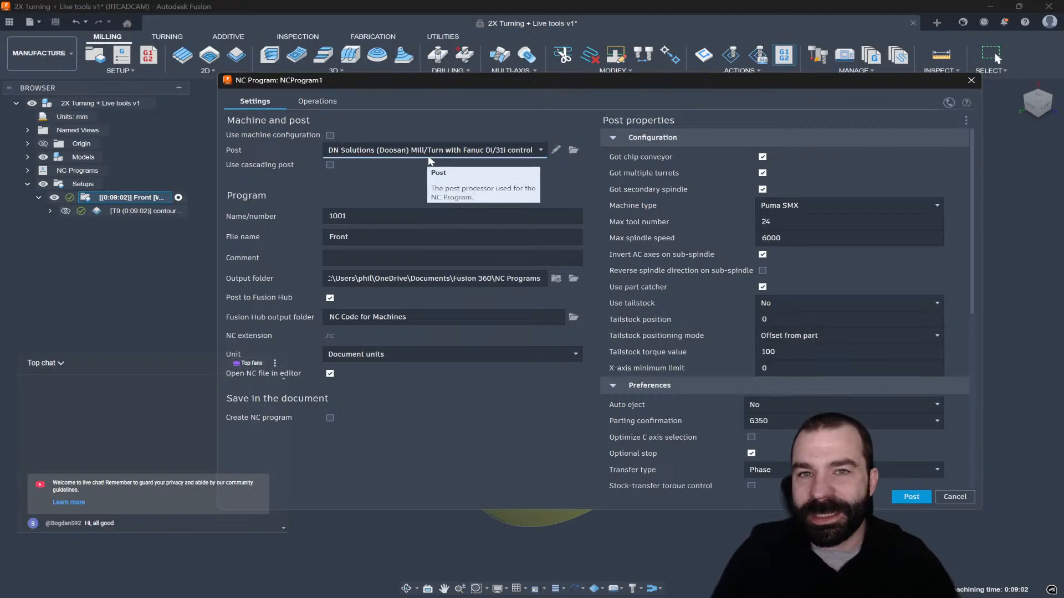
click(556, 151)
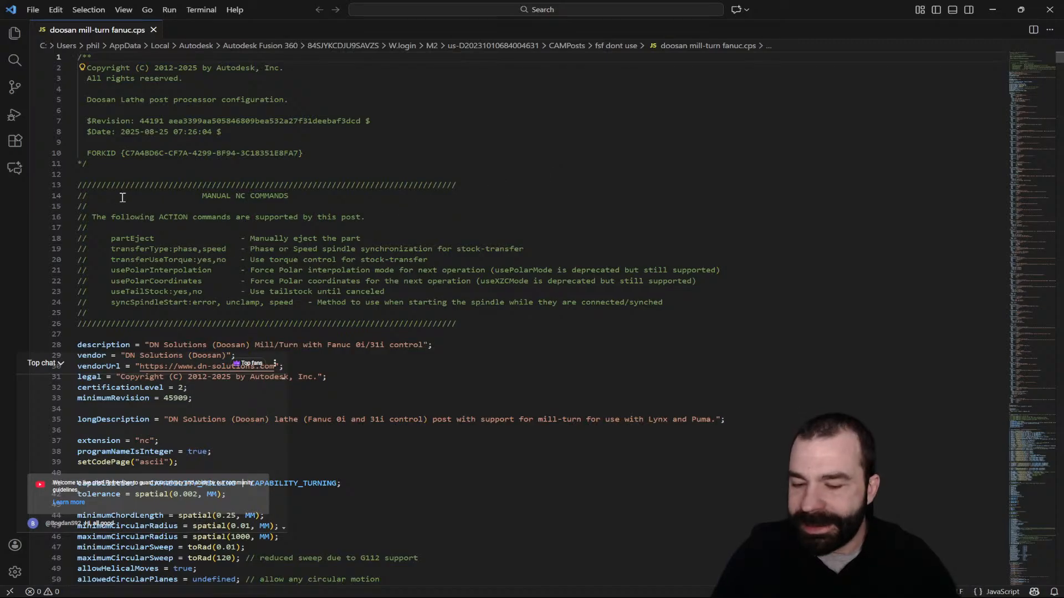
- Copy the usePolarInterpolation and usePolarCoordinates command names from the post's header, and exit the editor and post dialog without posting
double_click(130, 271)
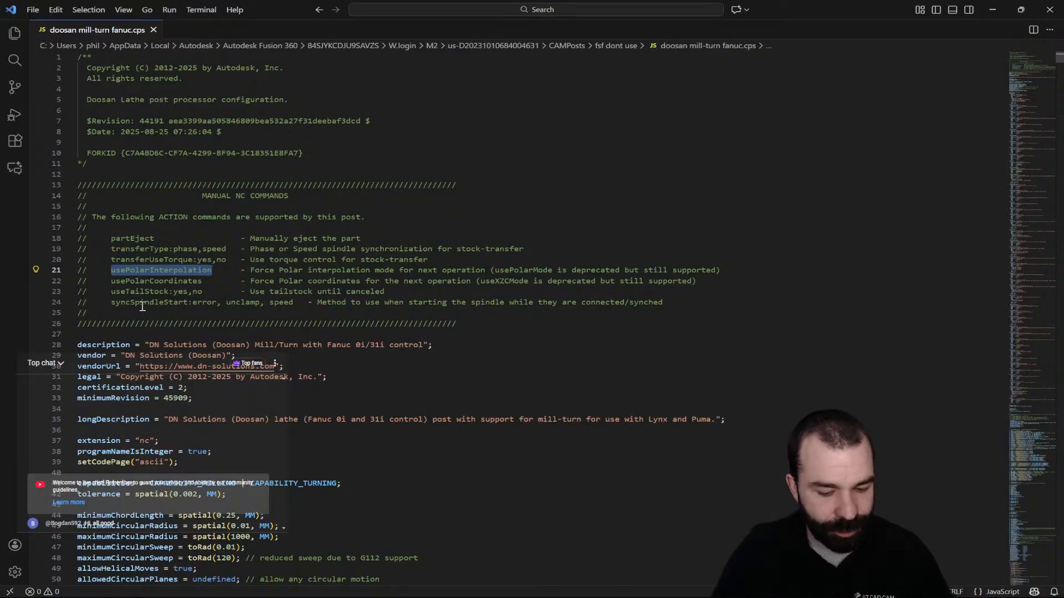
double_click(137, 283)
key(super+c)
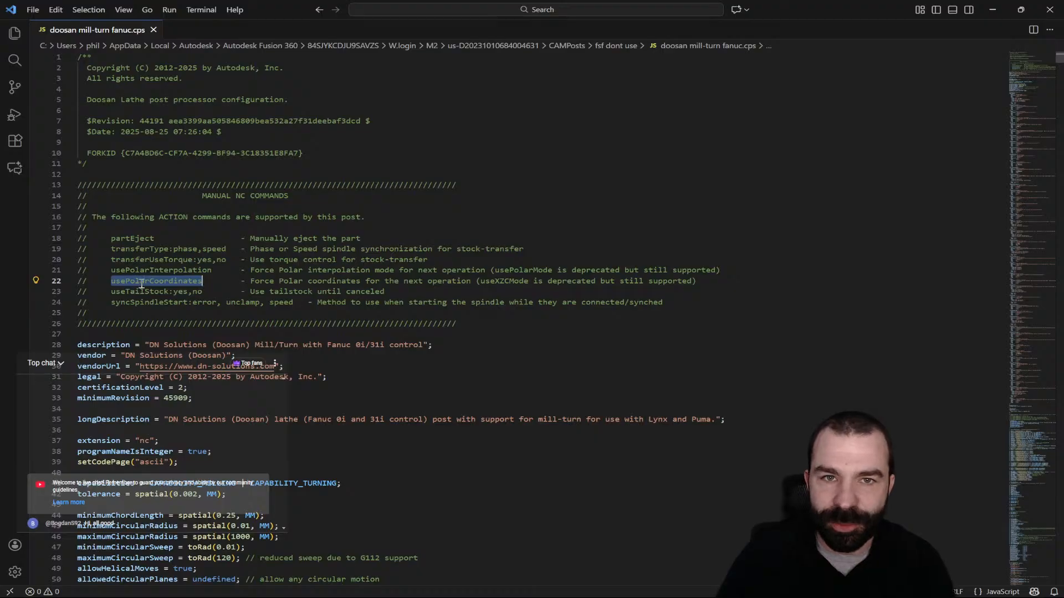
click(1049, 10)
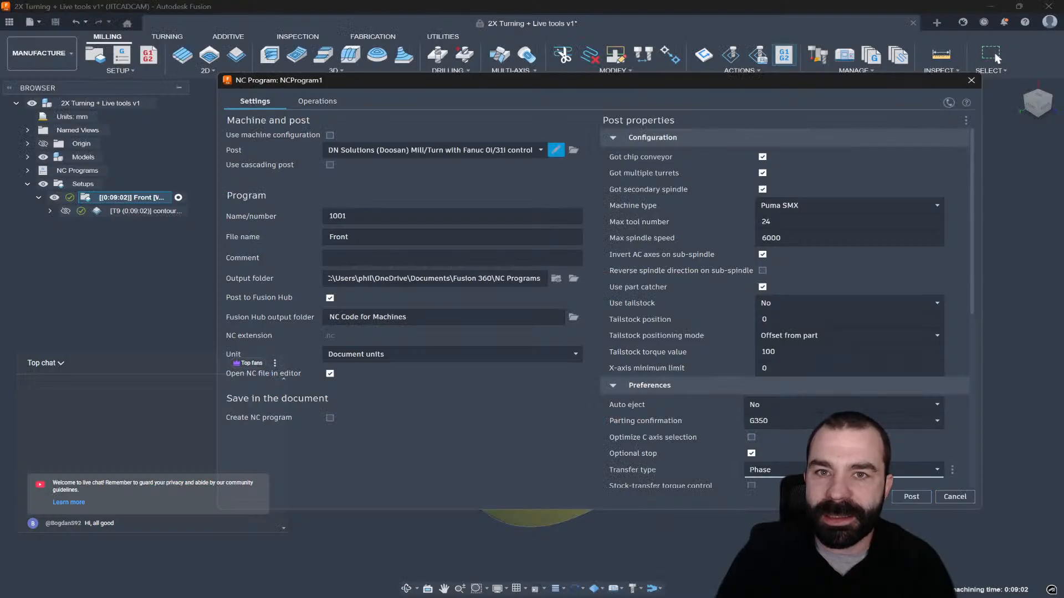
click(955, 496)
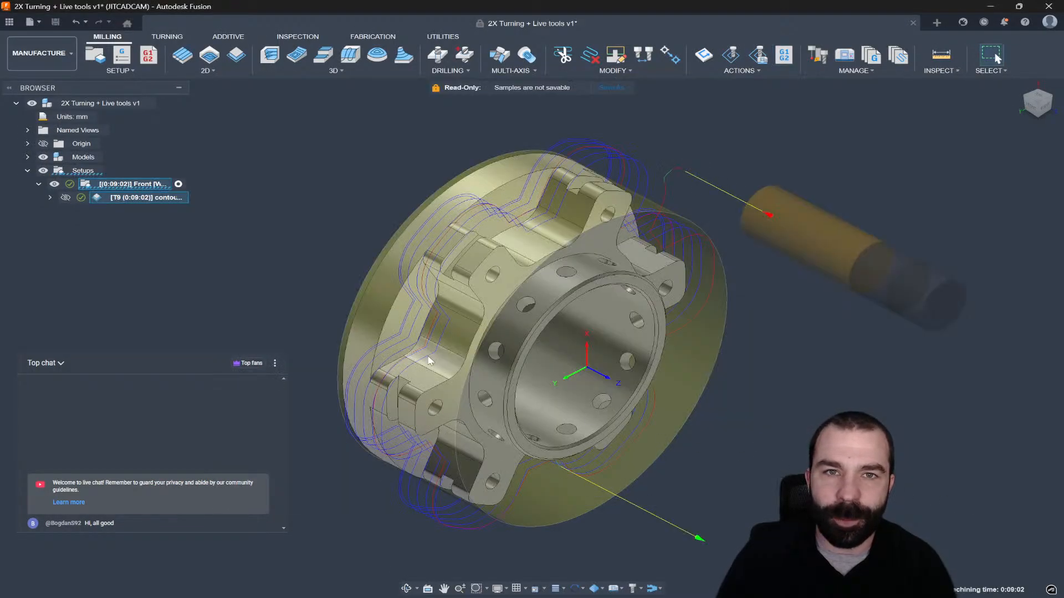
right_click(112, 199)
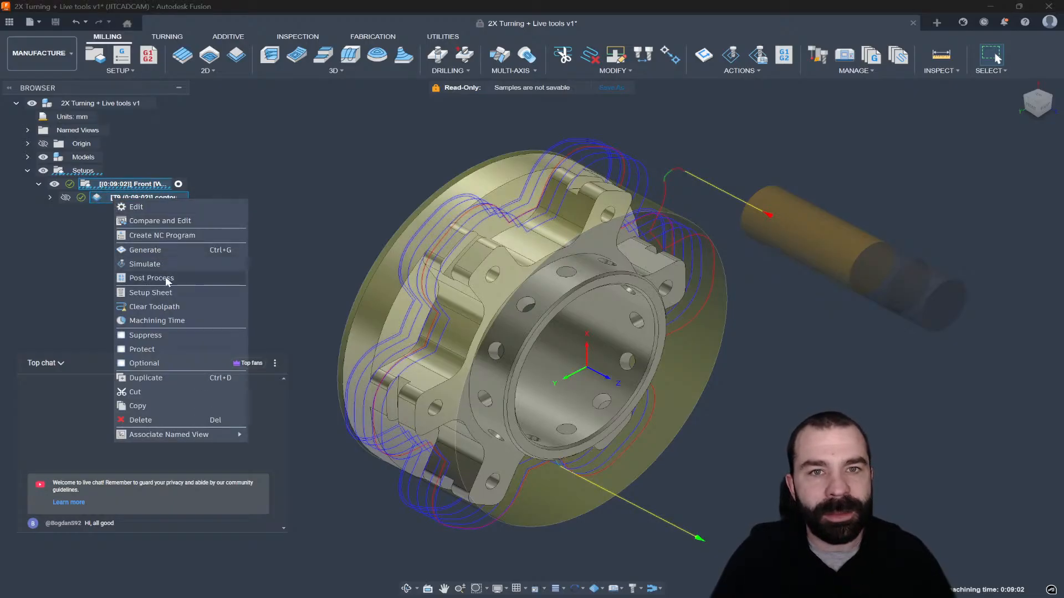
click(157, 379)
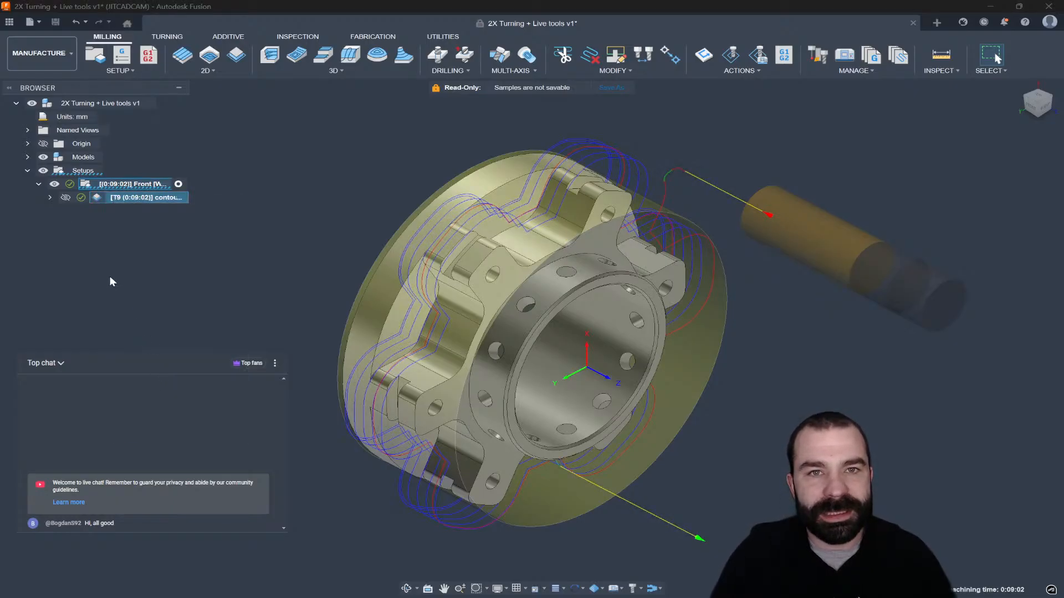
click(105, 210)
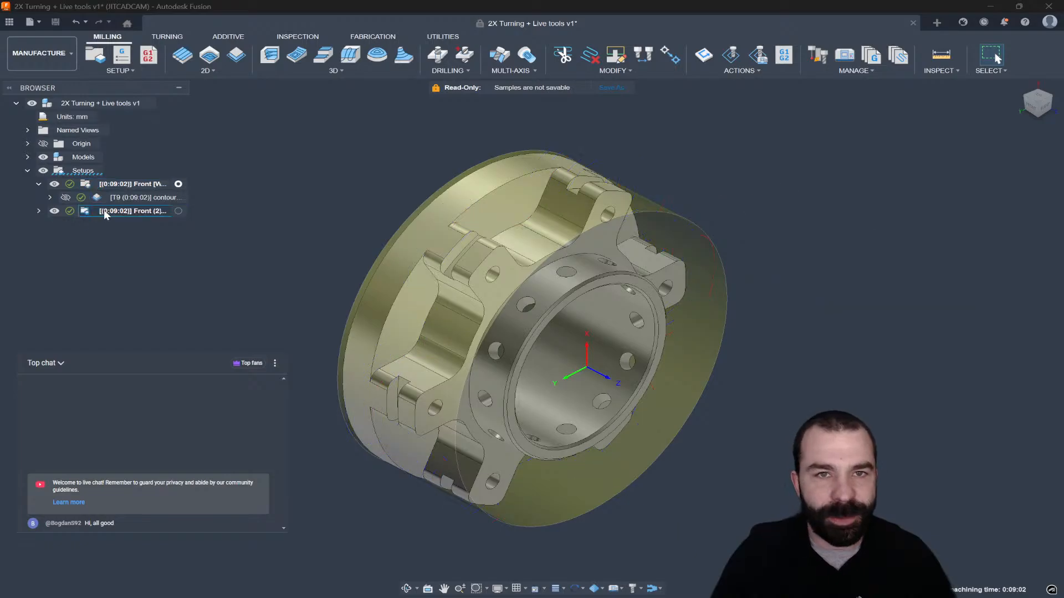
key(Delete)
- Duplicate the T9 contour operation within the Front setup
right_click(134, 197)
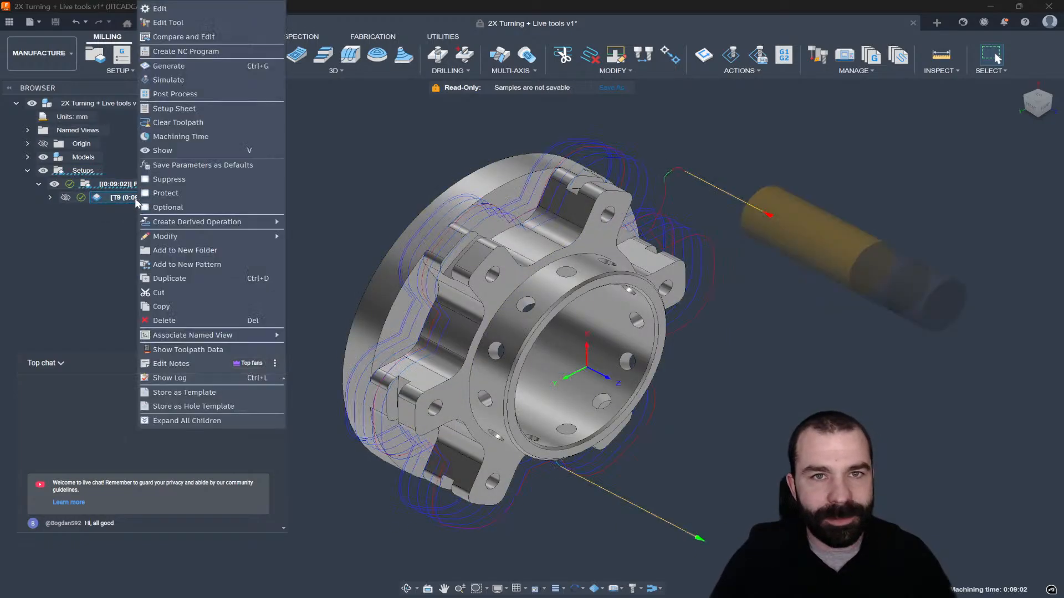
click(165, 278)
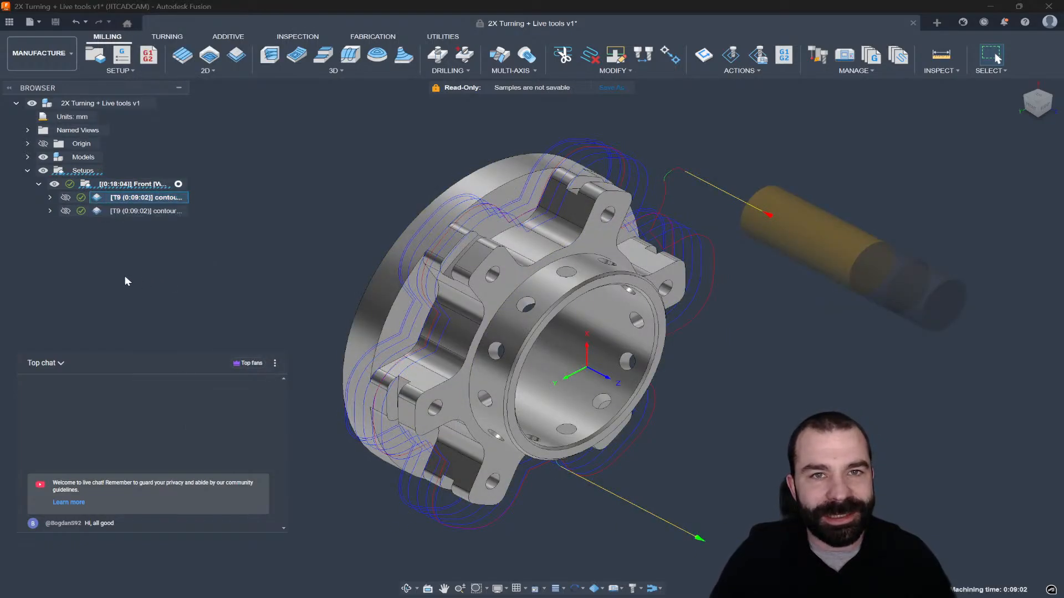
- Add a Manual NC entry of type Action with usePolarInterpolation and place it before the first contour operation
click(147, 58)
click(1003, 181)
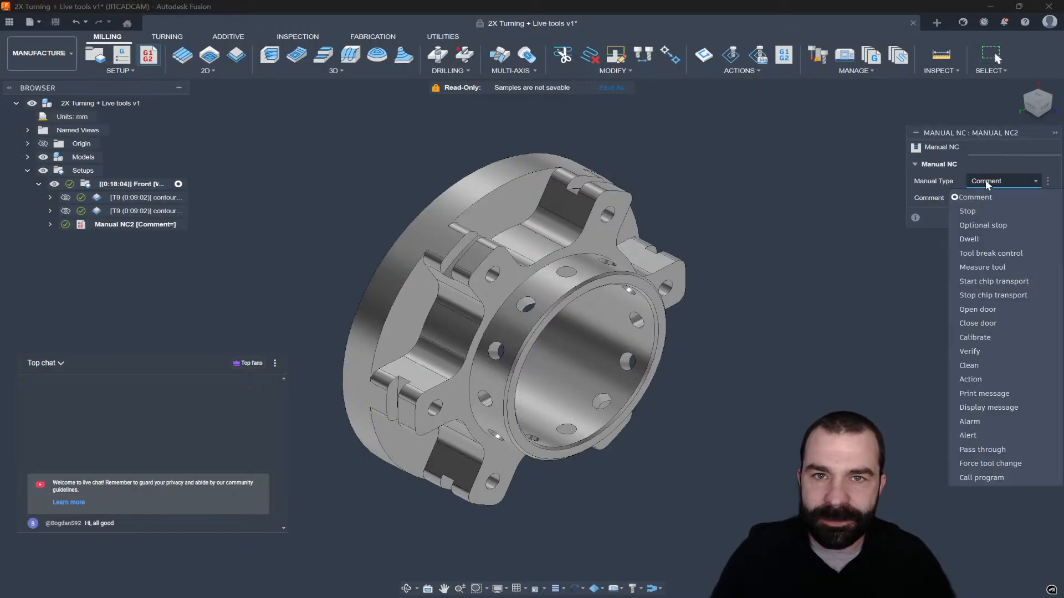
click(970, 379)
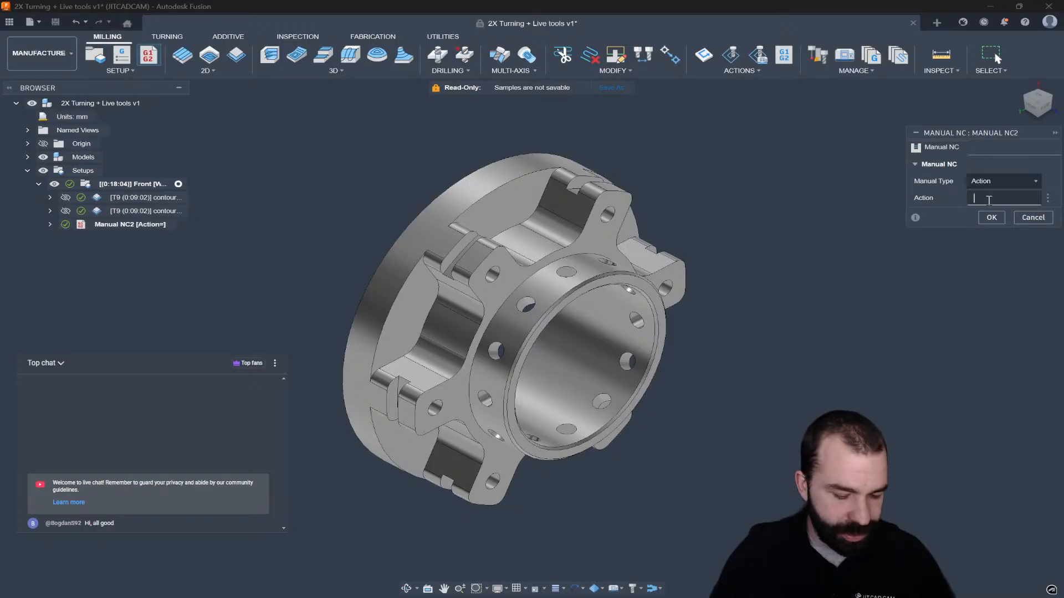
key(super+v)
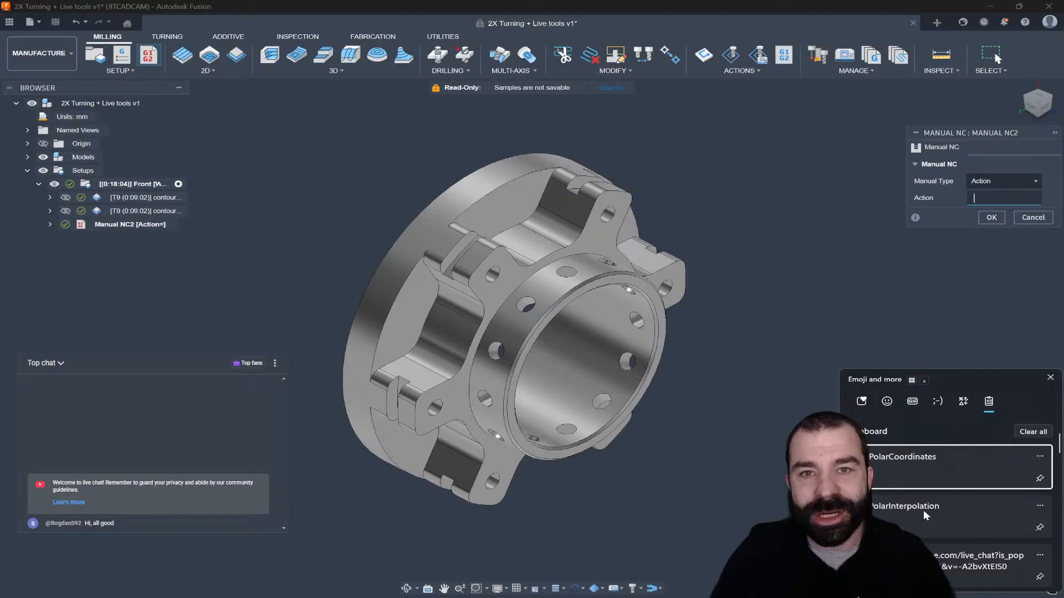
click(919, 529)
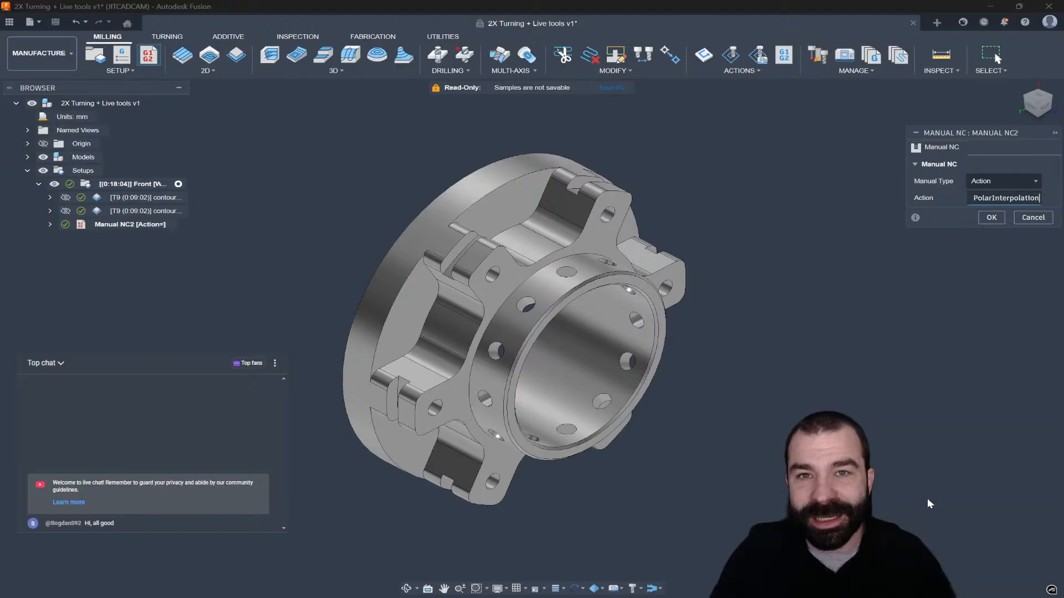
click(991, 218)
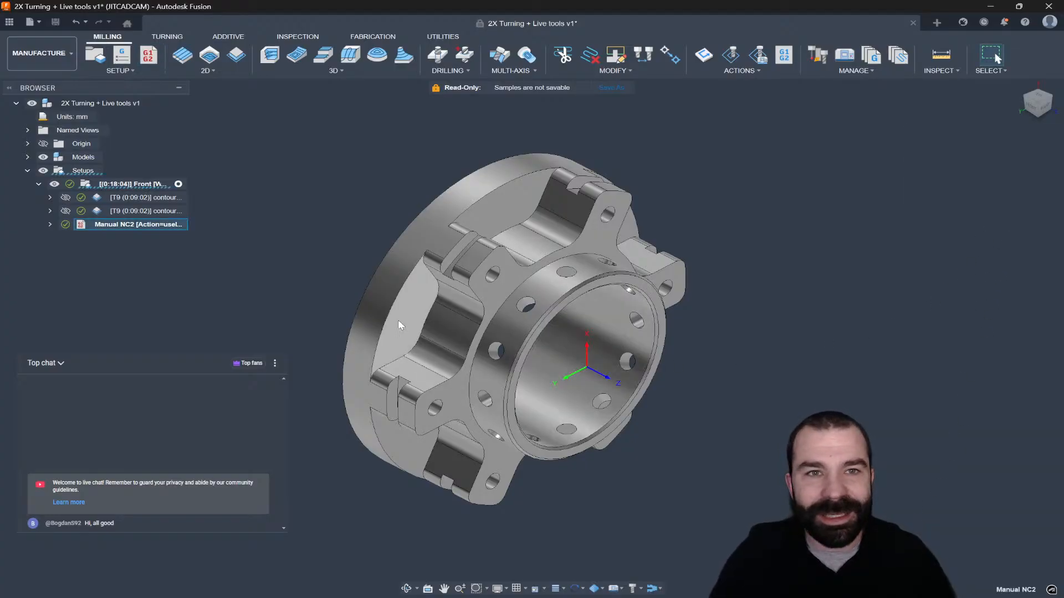
drag(125, 225, 119, 196)
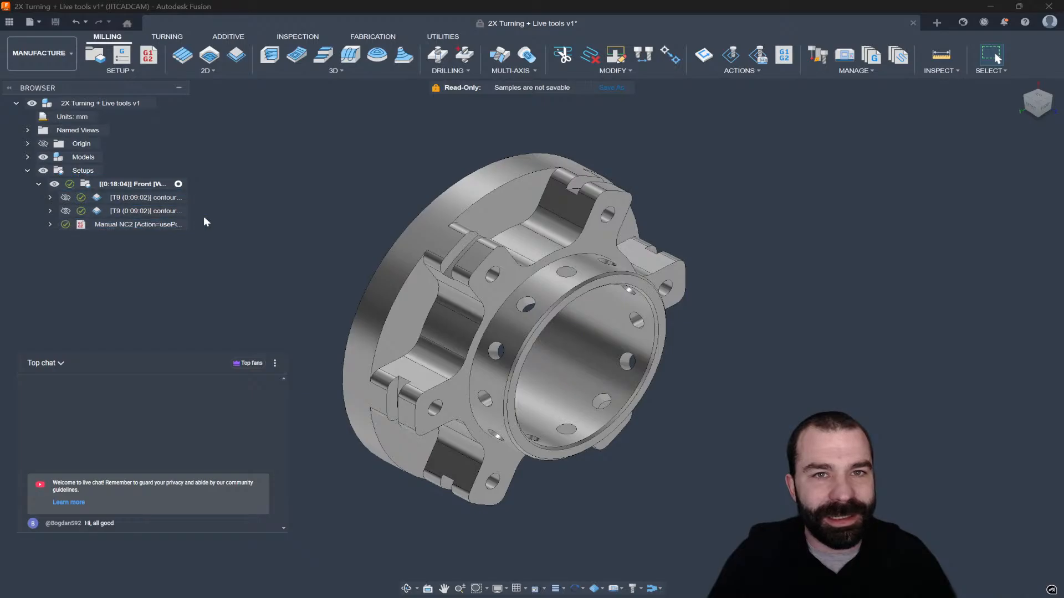
- Add a Manual NC entry of type Comment with usePolarCoordinates and place it before the second contour operation
click(148, 55)
key(super+v)
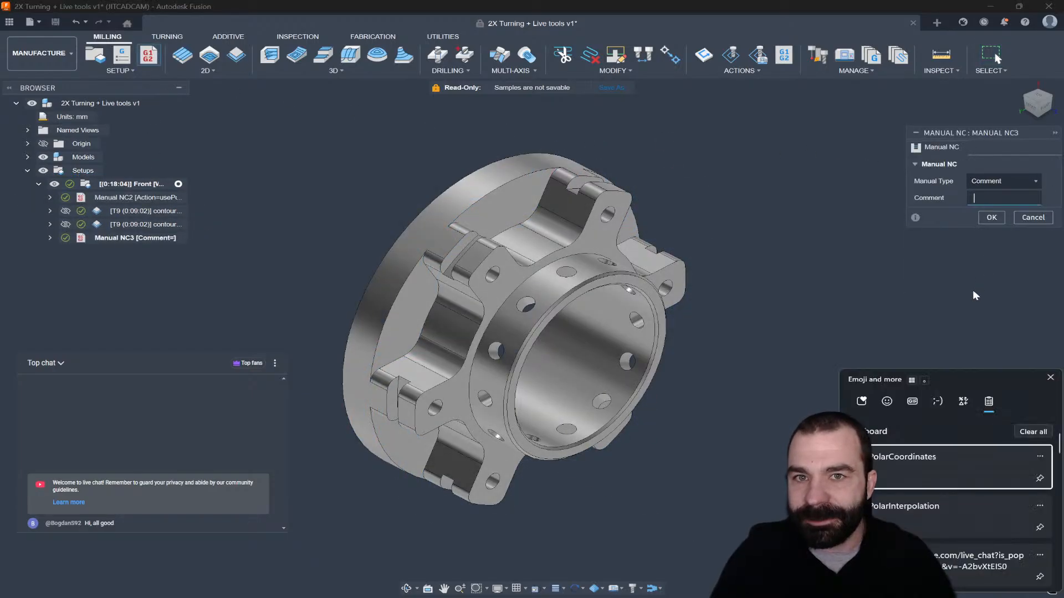
click(913, 467)
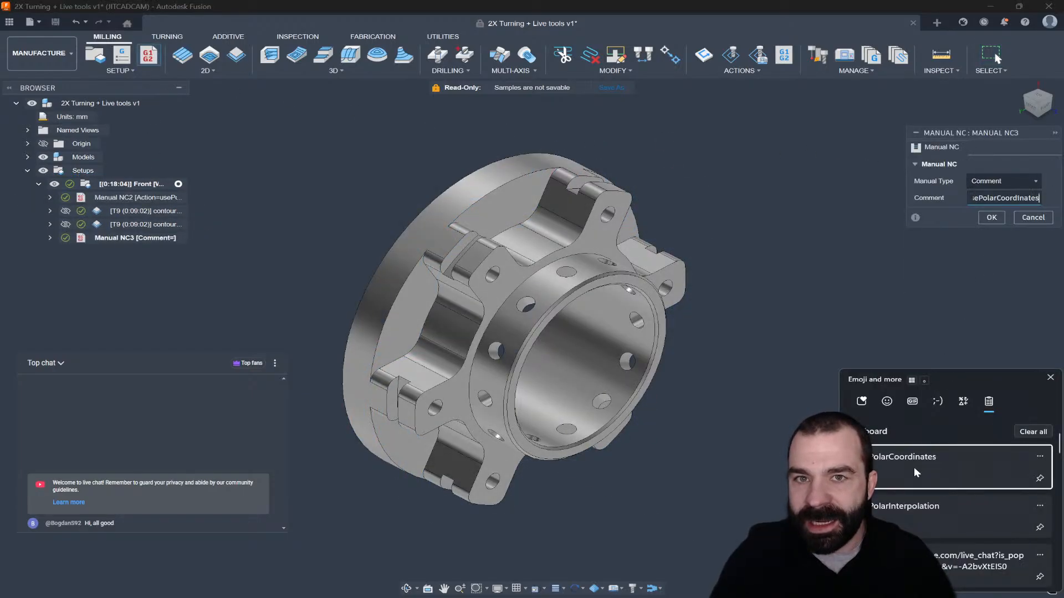
click(990, 217)
click(84, 201)
double_click(83, 200)
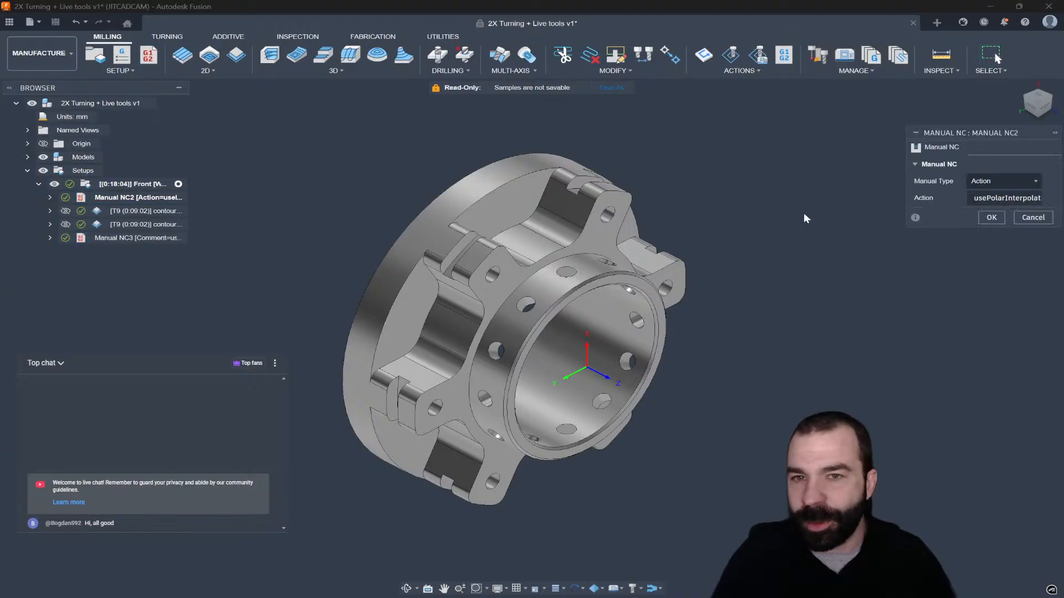
click(989, 218)
drag(98, 240, 124, 192)
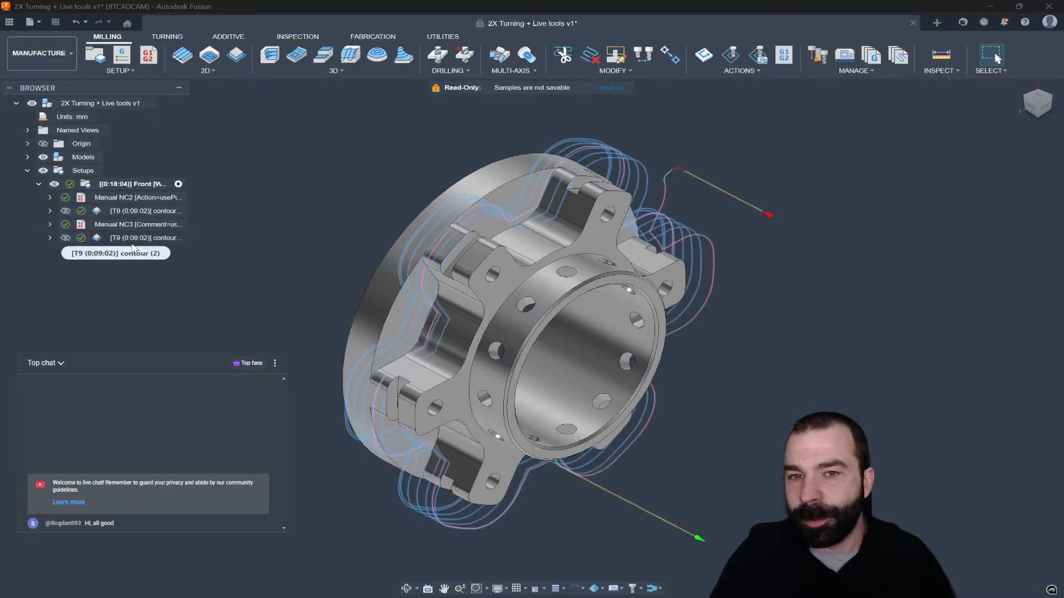
- Post the Front setup with the DN Solutions (Doosan) Mill/Turn with Fanuc 0i/31i control post
right_click(127, 187)
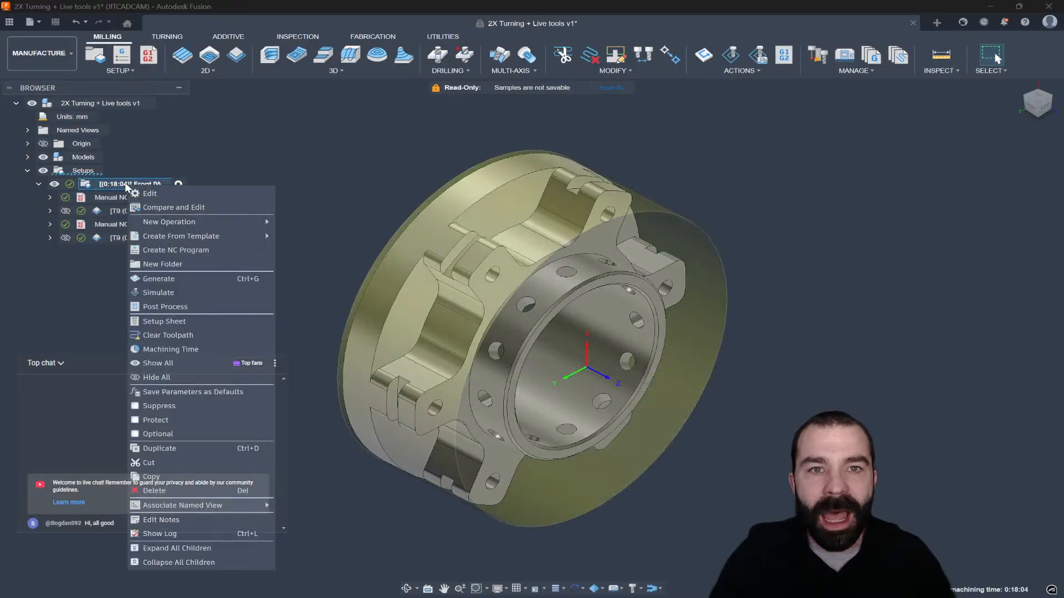
key(Escape)
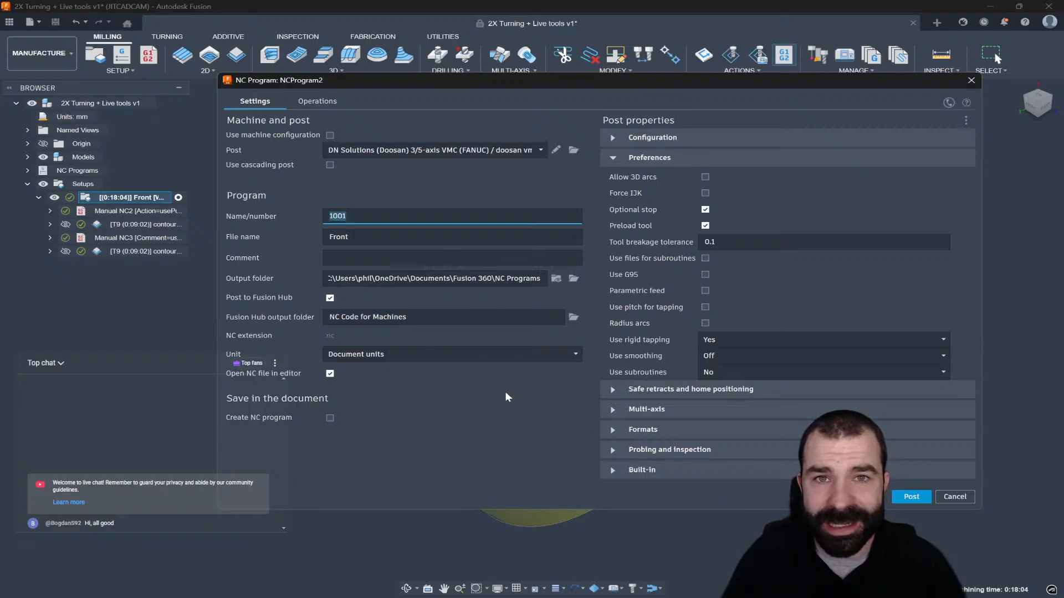
click(481, 148)
click(448, 198)
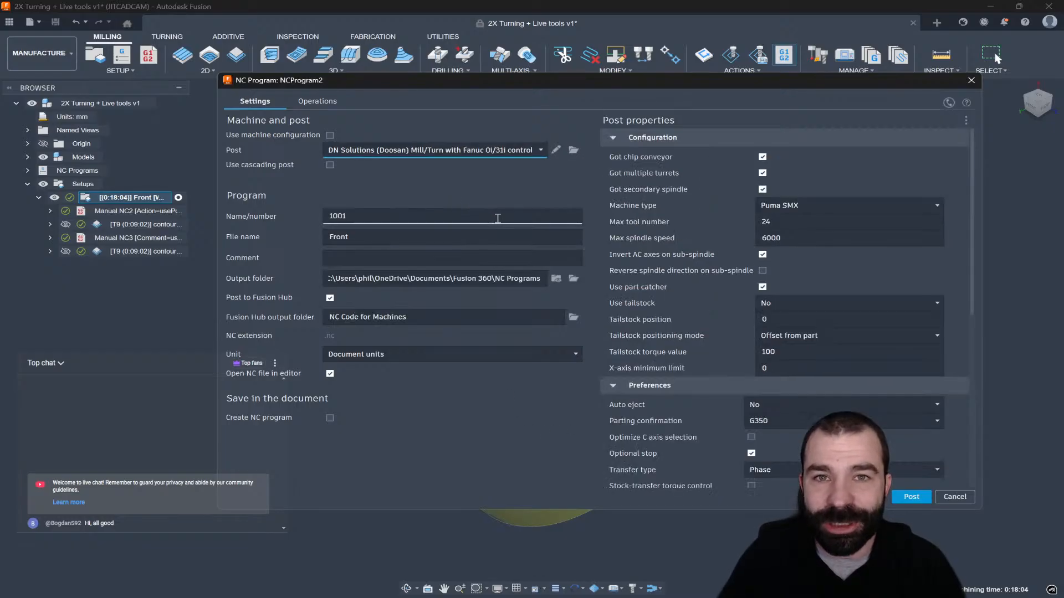
click(903, 497)
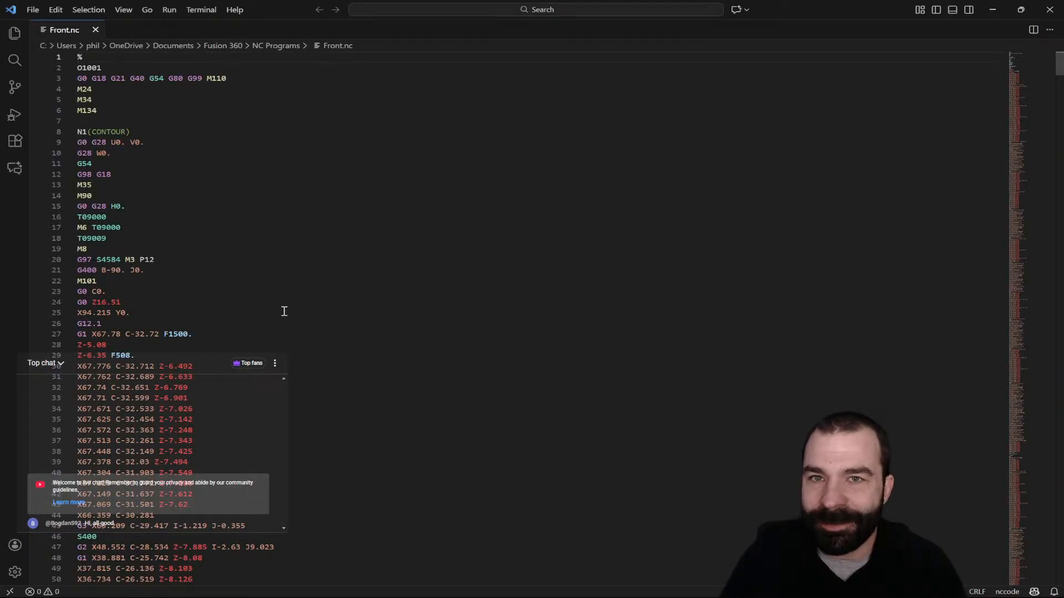
- Compare the coordinate output of the two contour operations in Front.nc, then close it and dismiss the save warning
drag(77, 132, 123, 132)
scroll(155, 216, down, 3)
scroll(158, 229, down, 2)
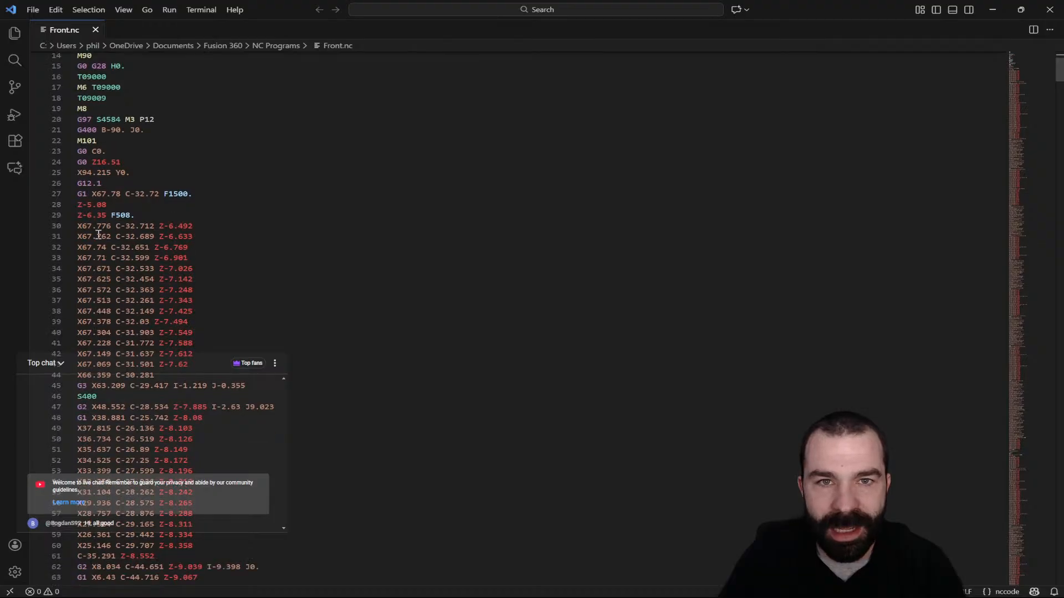
double_click(132, 228)
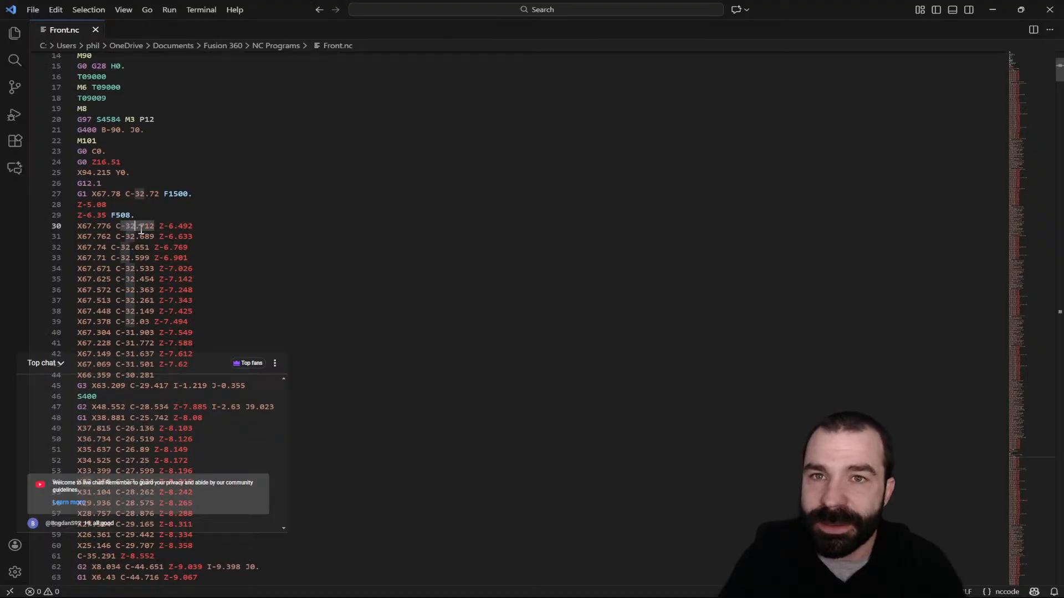
drag(1055, 78, 1031, 256)
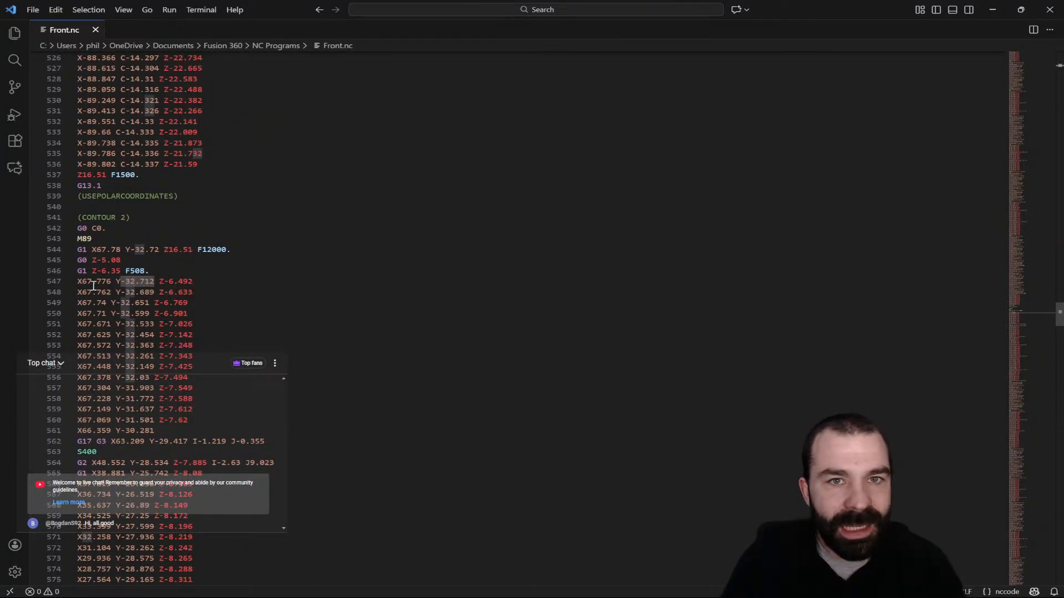
scroll(103, 310, down, 8)
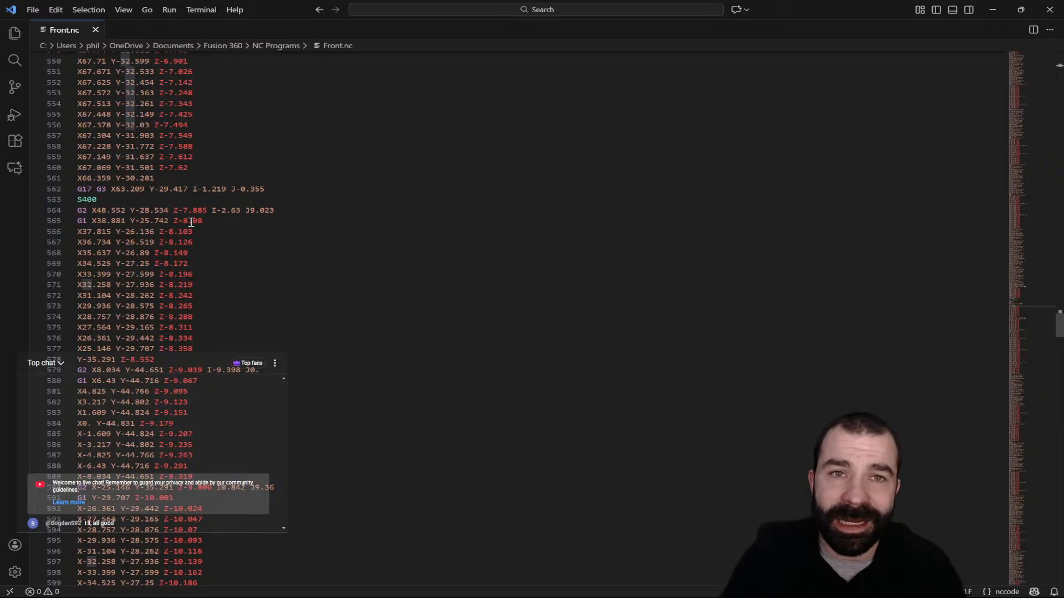
click(1043, 10)
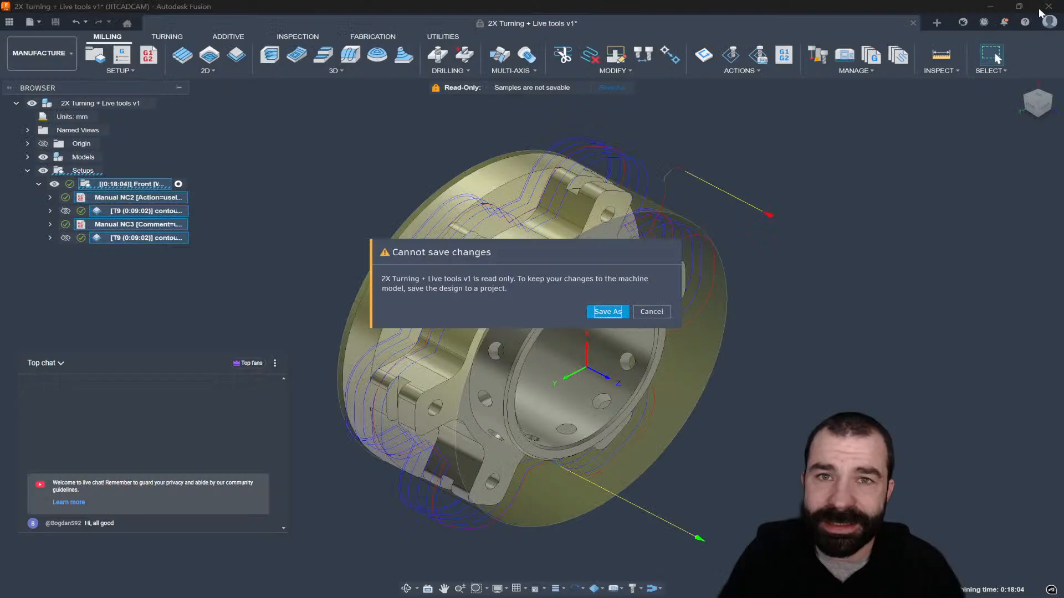
click(655, 314)
click(170, 258)
- Start post processing the Front setup with Post to Fusion Hub off, and open the mill-turn post's code at its user-defined properties
right_click(115, 185)
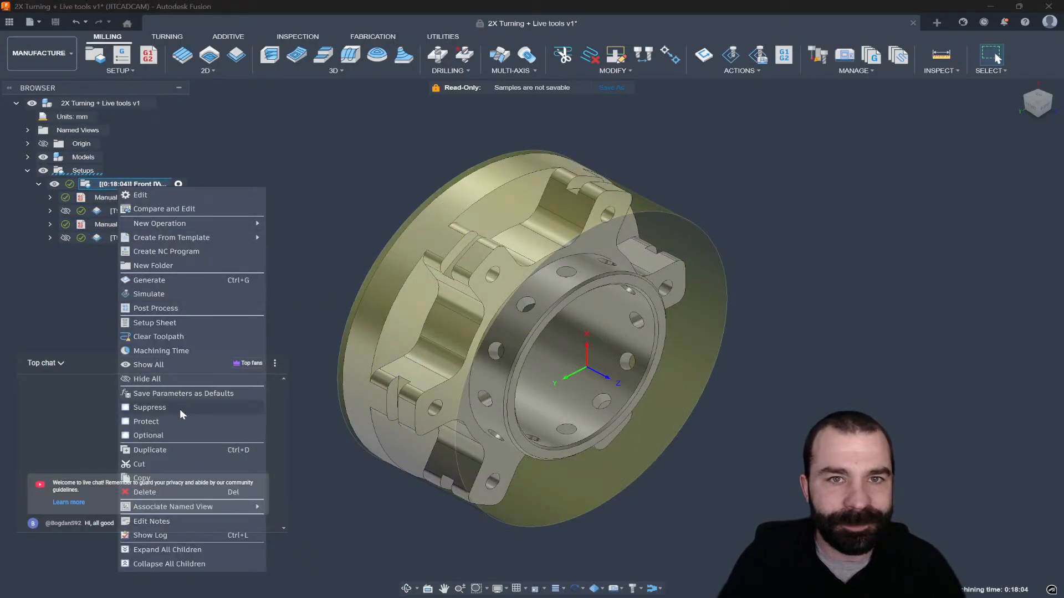
click(177, 308)
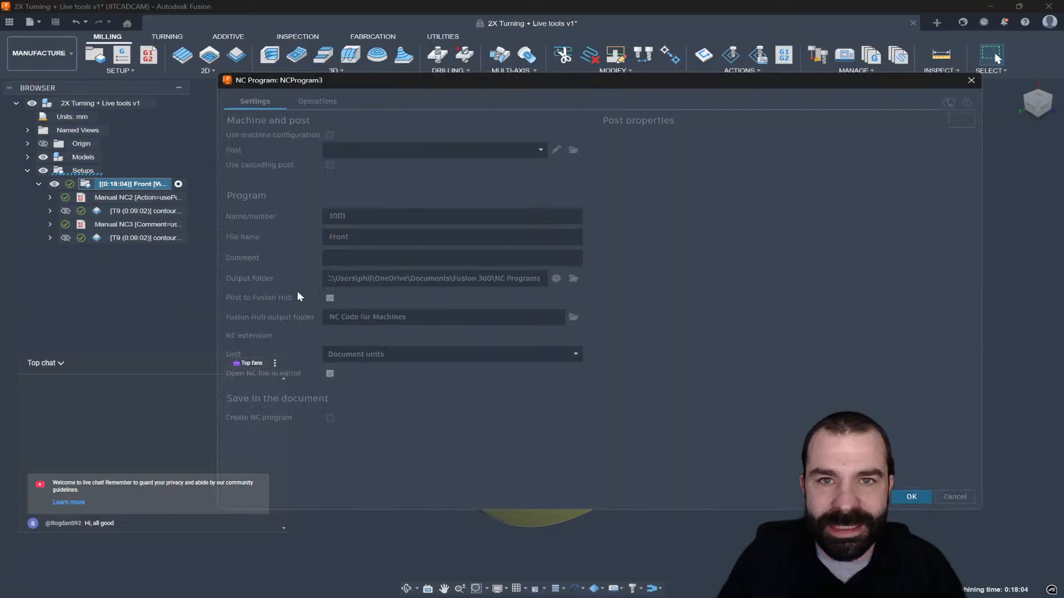
click(328, 300)
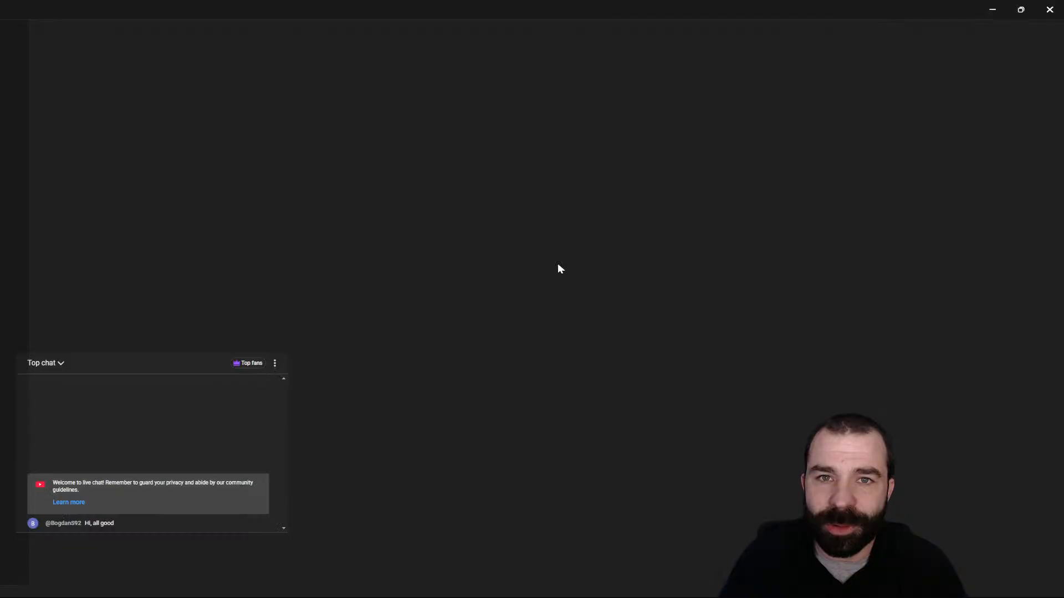
scroll(267, 308, down, 15)
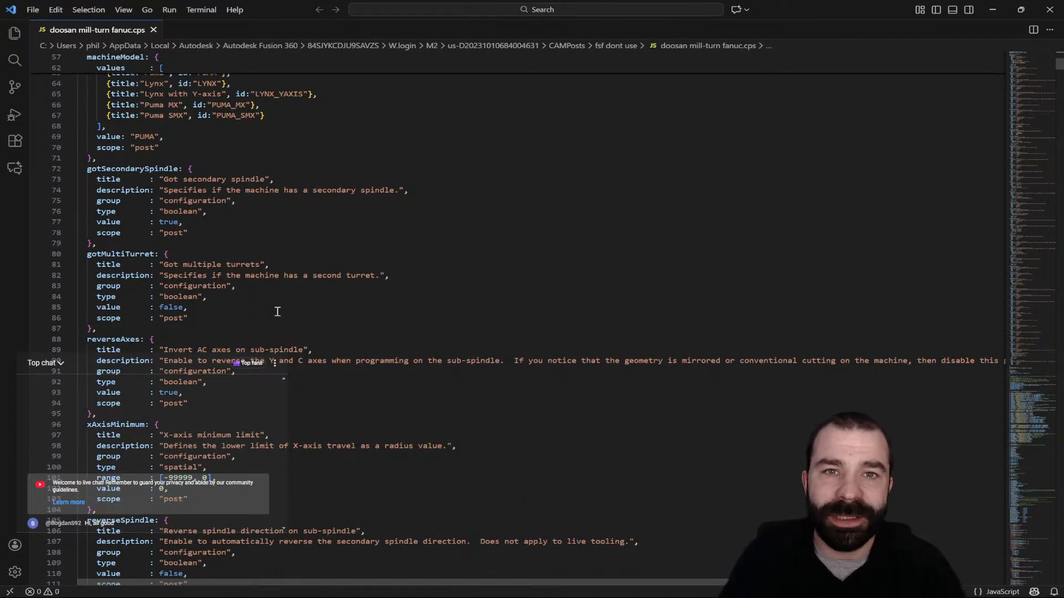
scroll(278, 311, up, 3)
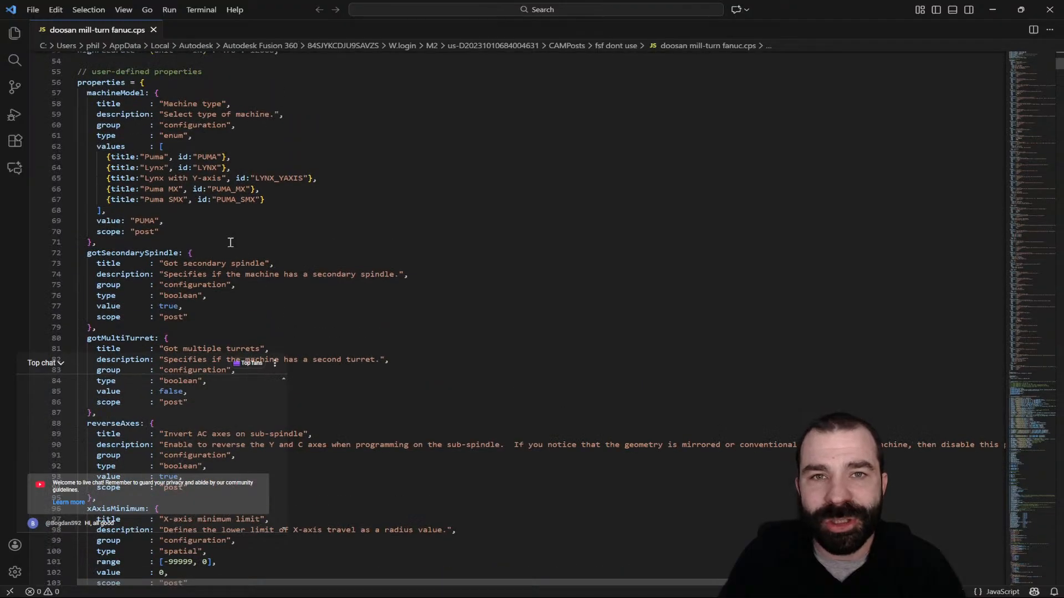
- Search the post code for machineModel and go through its occurrences up to the defineMachine function
double_click(122, 93)
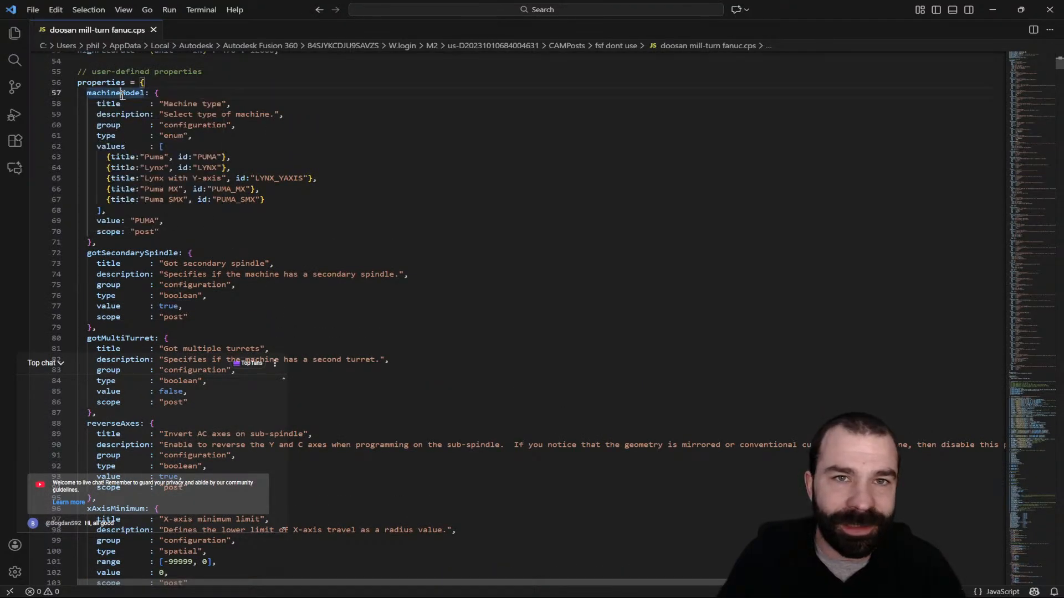
key(ctrl+f)
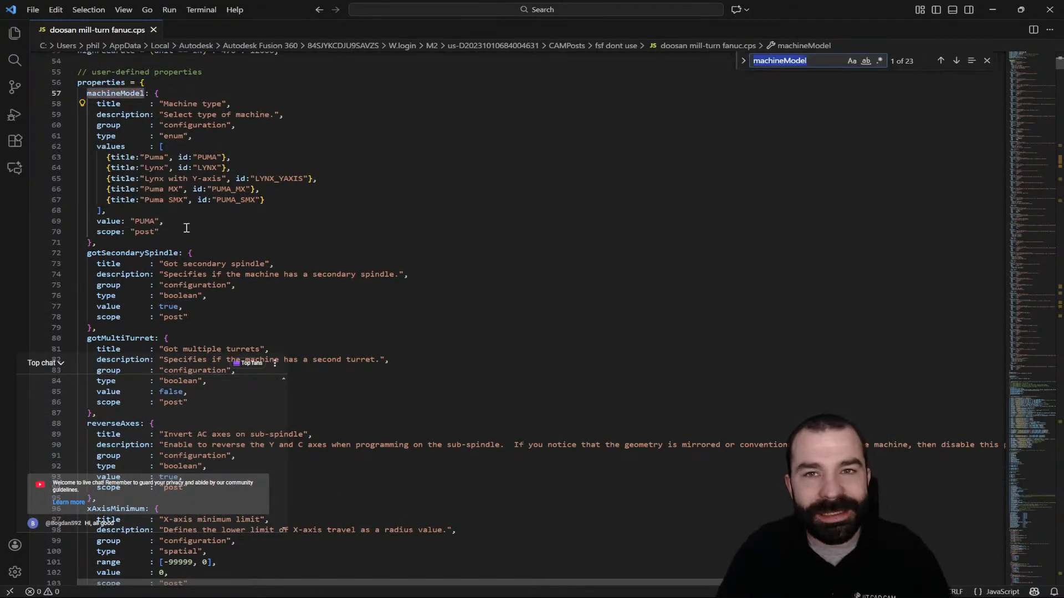
key(Return)
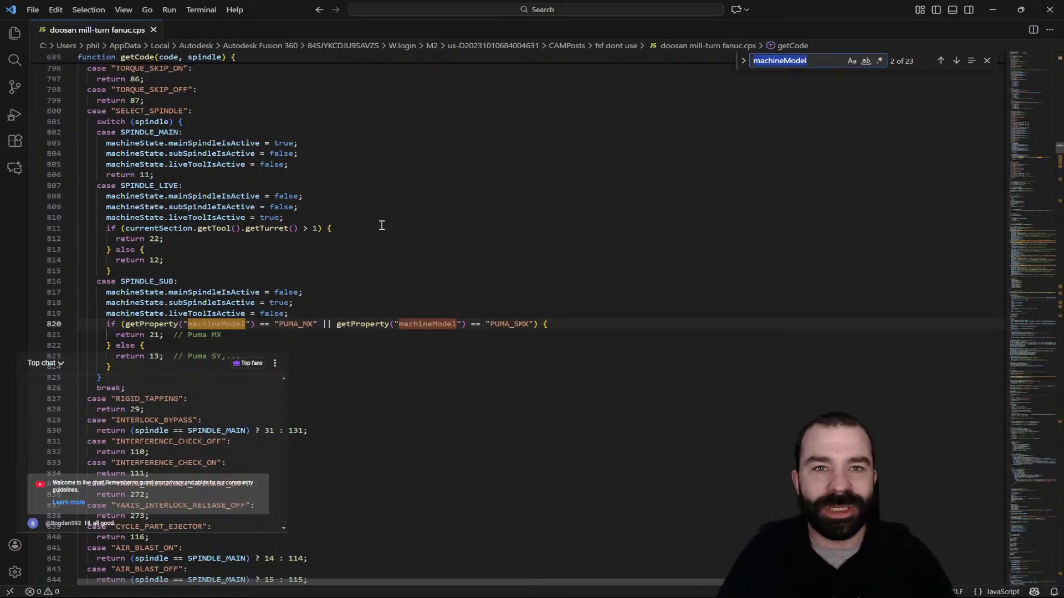
key(Return)
key(Return)
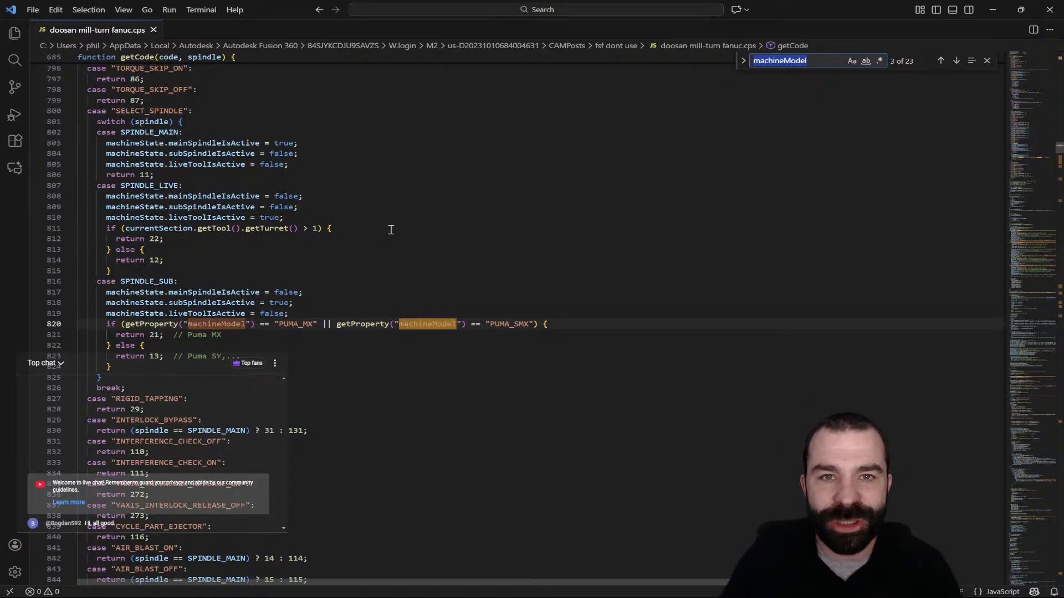
- Examine the axis limits and polar interpolation settings per machine model in defineMachine, then close the code and cancel posting
scroll(375, 322, down, 3)
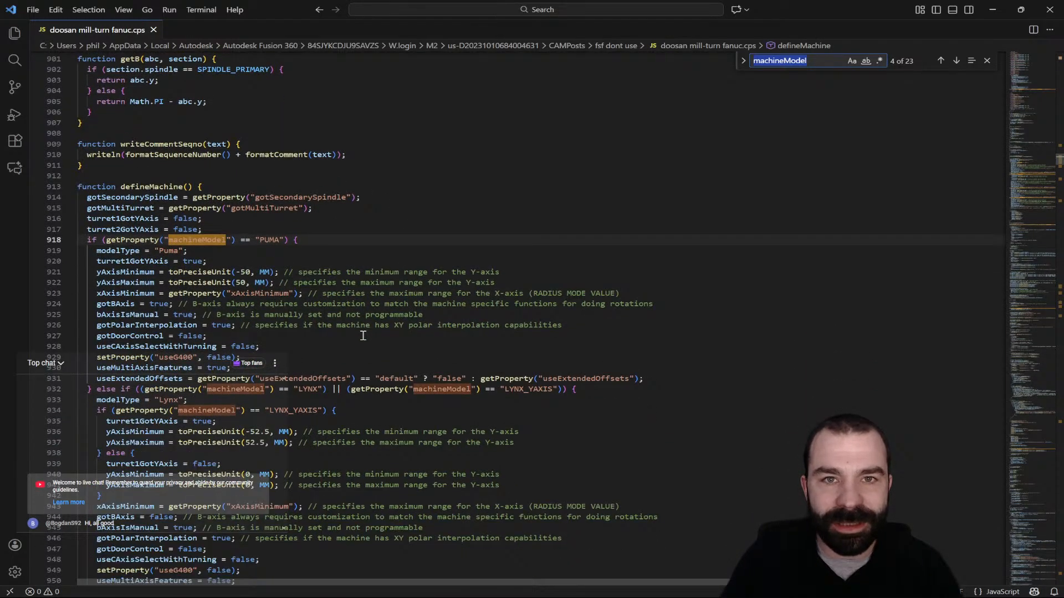
scroll(363, 336, down, 1)
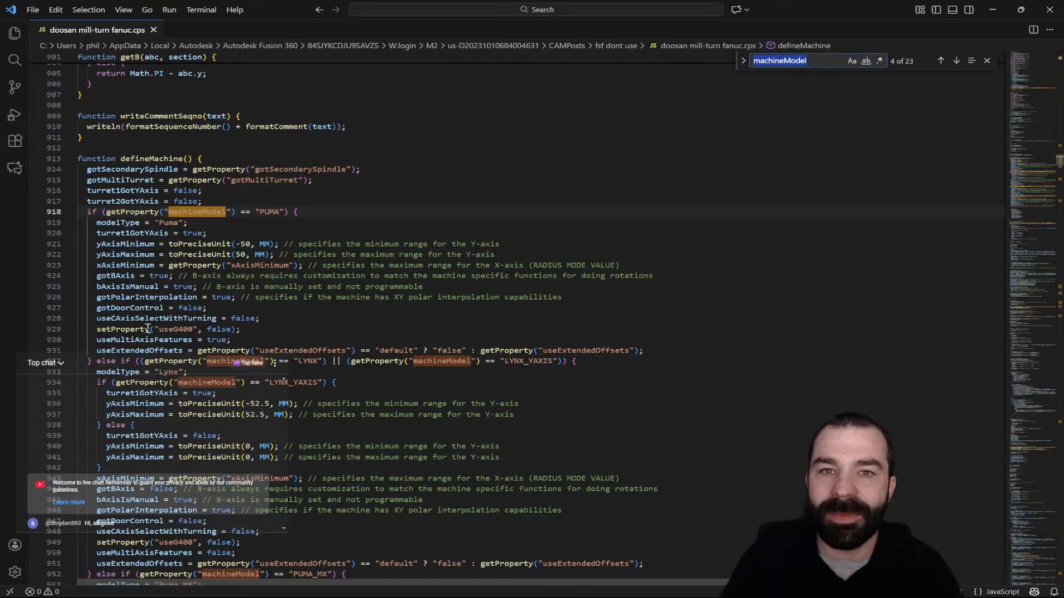
scroll(183, 363, down, 4)
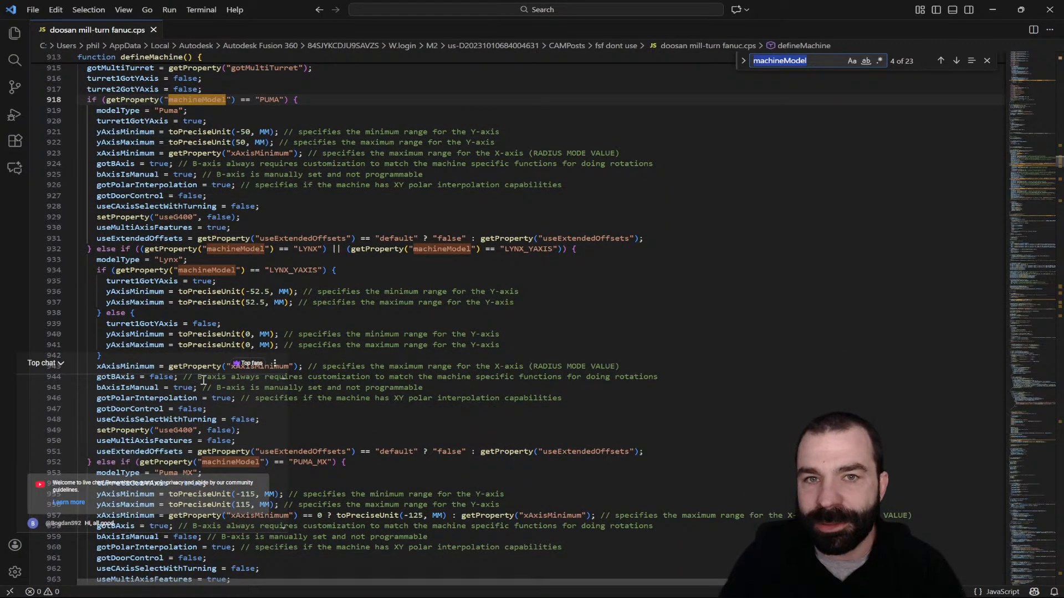
scroll(204, 380, up, 1)
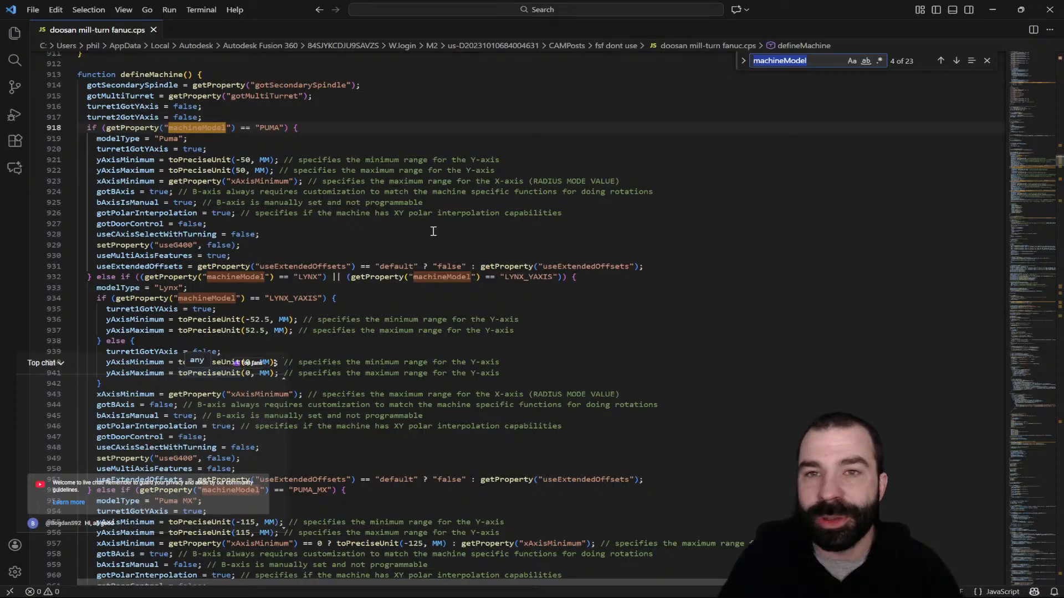
click(1050, 9)
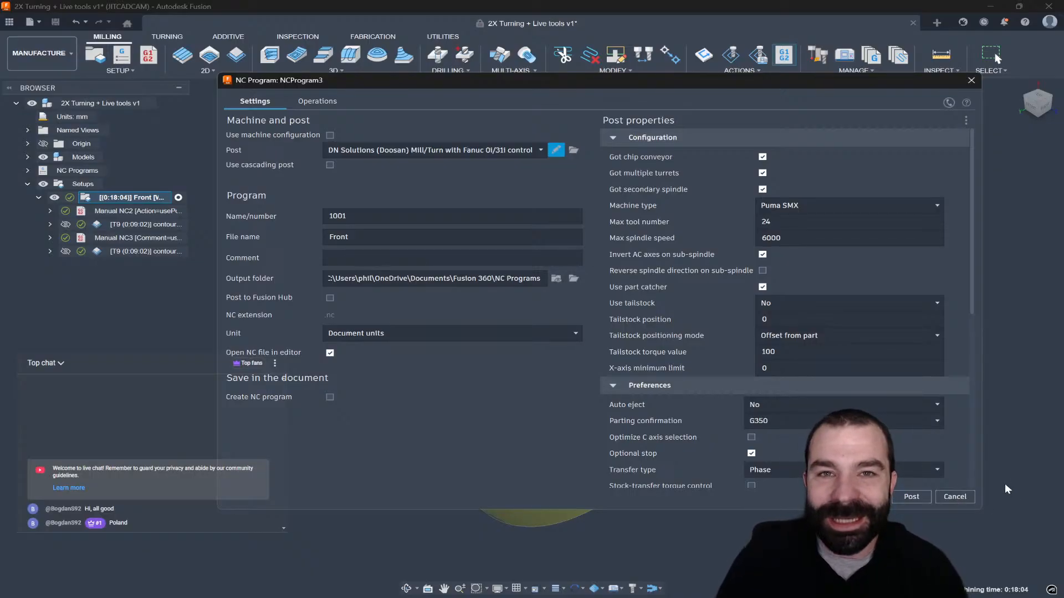
click(961, 495)
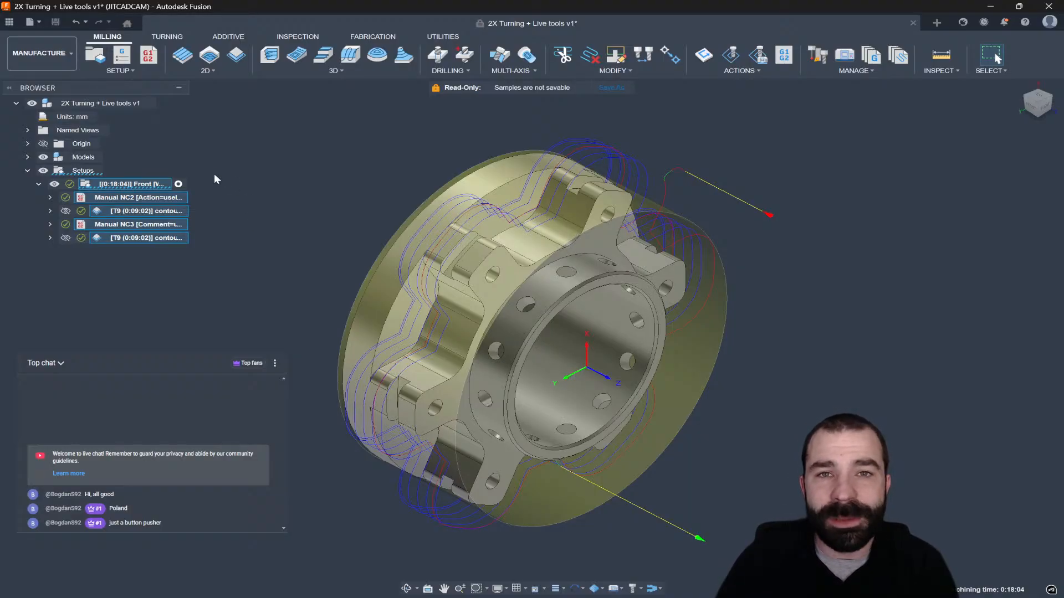
- Review the available manual types in a new Manual NC entry, and cancel it
click(148, 54)
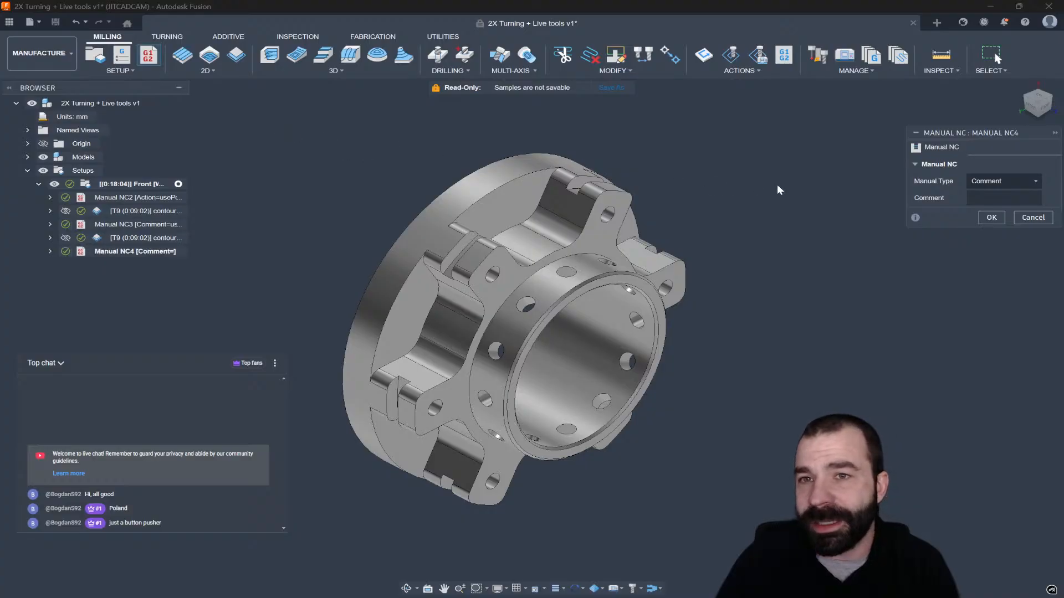
click(1002, 181)
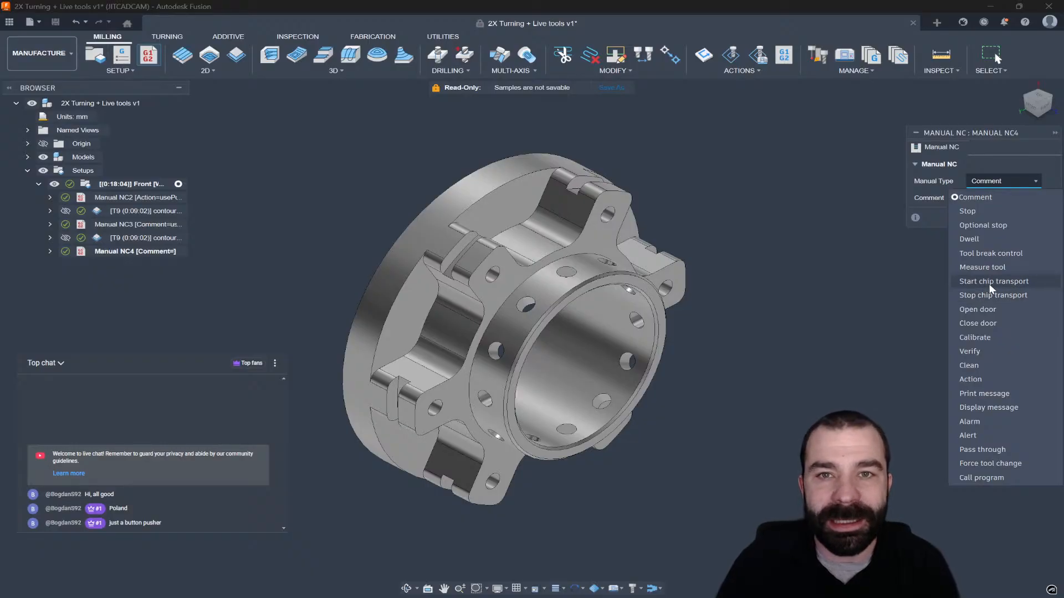
click(945, 232)
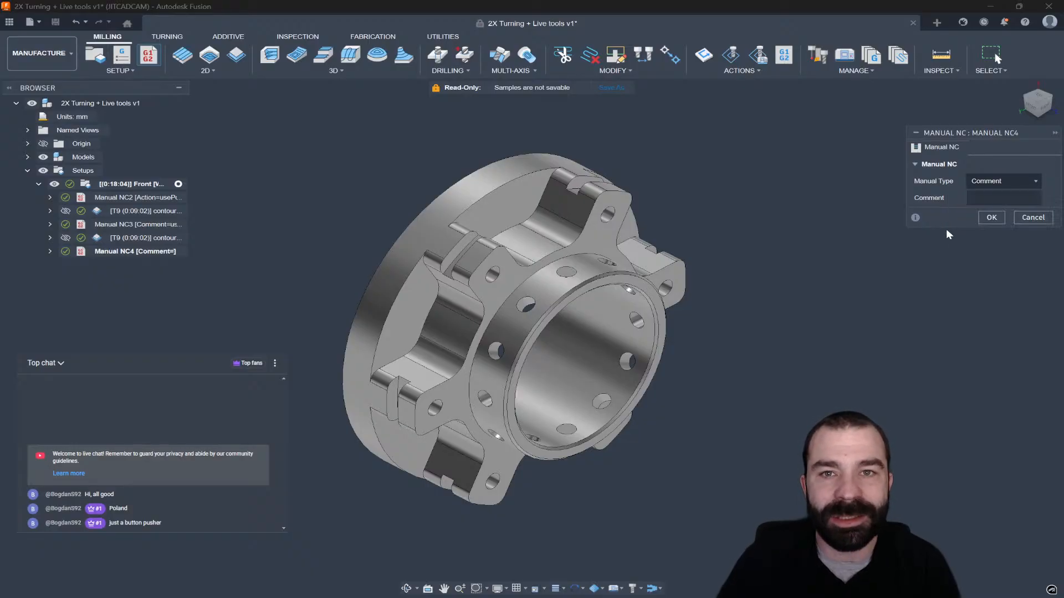
click(1033, 217)
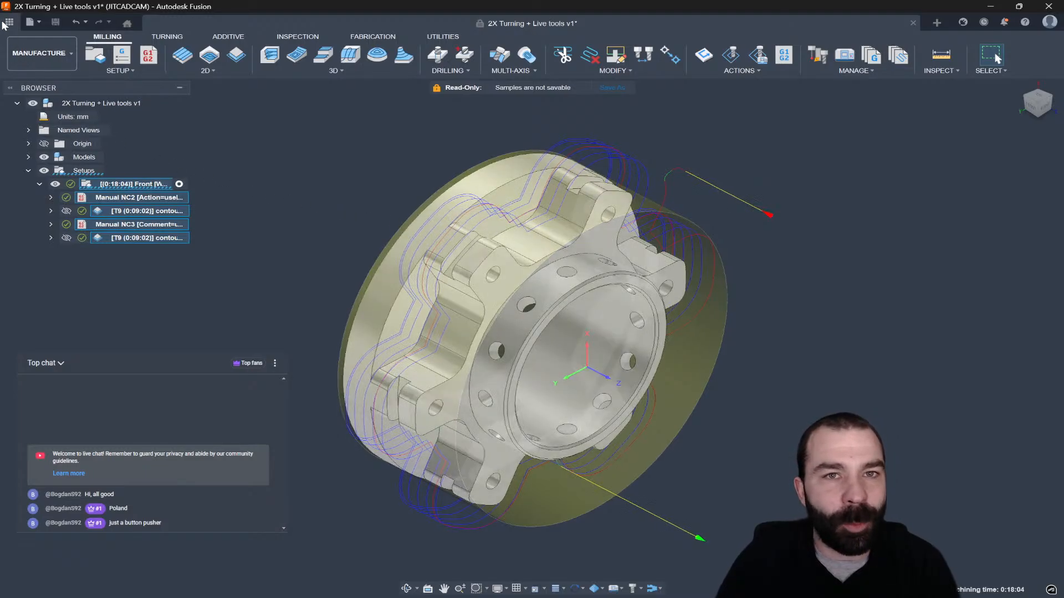
- Browse the project data to Youtube Content > Free Support Friday > 2025 > 47 > Un Wind issue
click(9, 21)
click(16, 88)
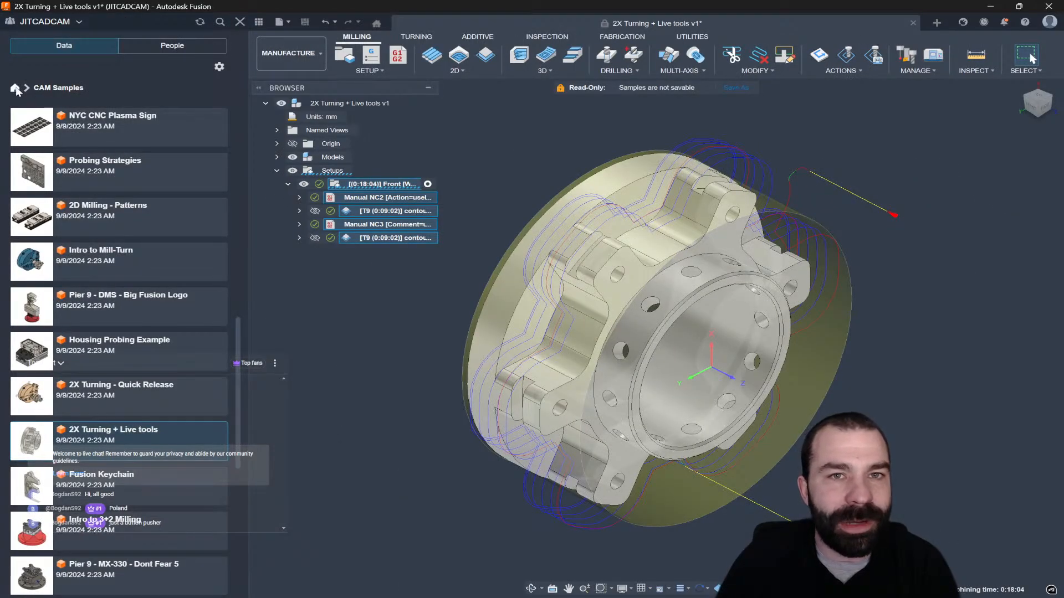
scroll(115, 195, up, 7)
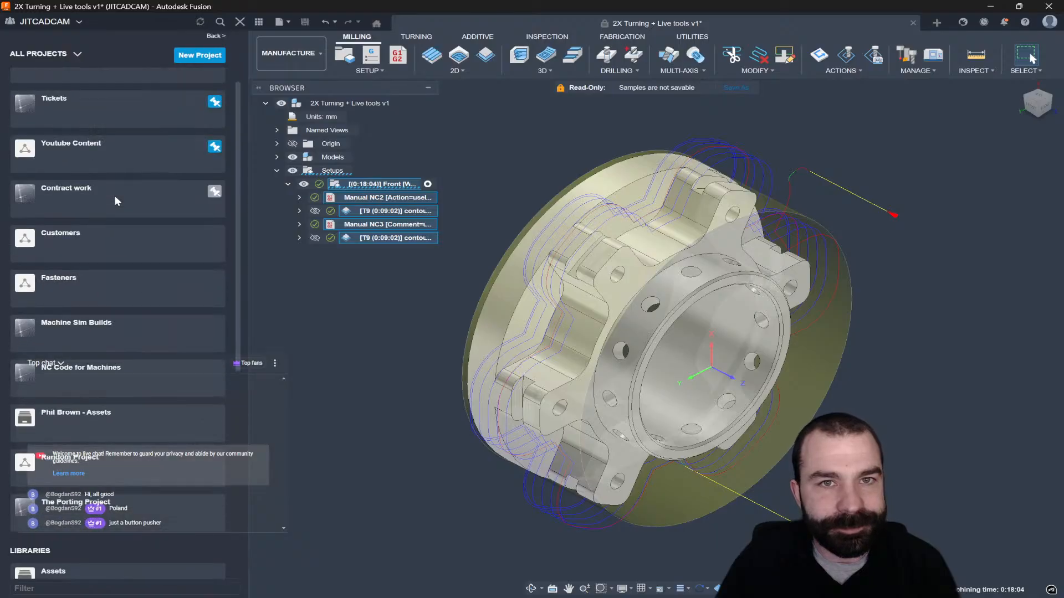
click(107, 214)
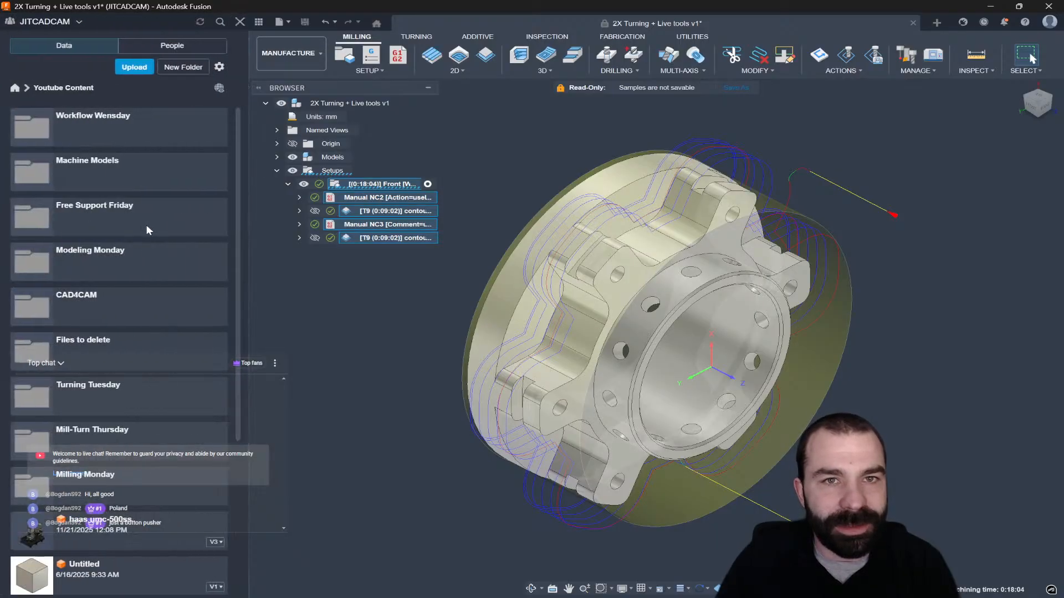
click(110, 217)
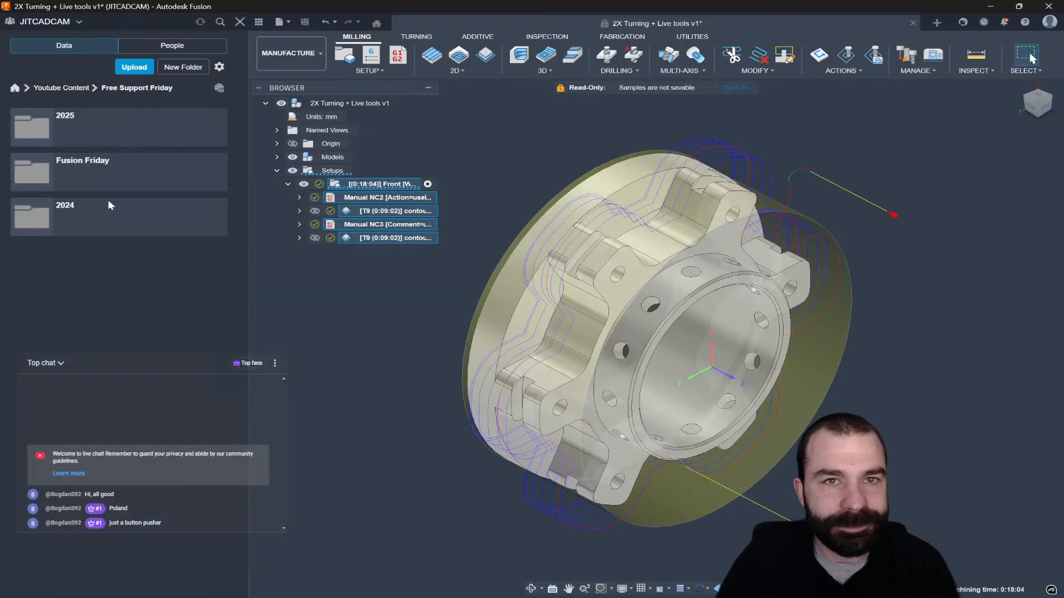
click(94, 132)
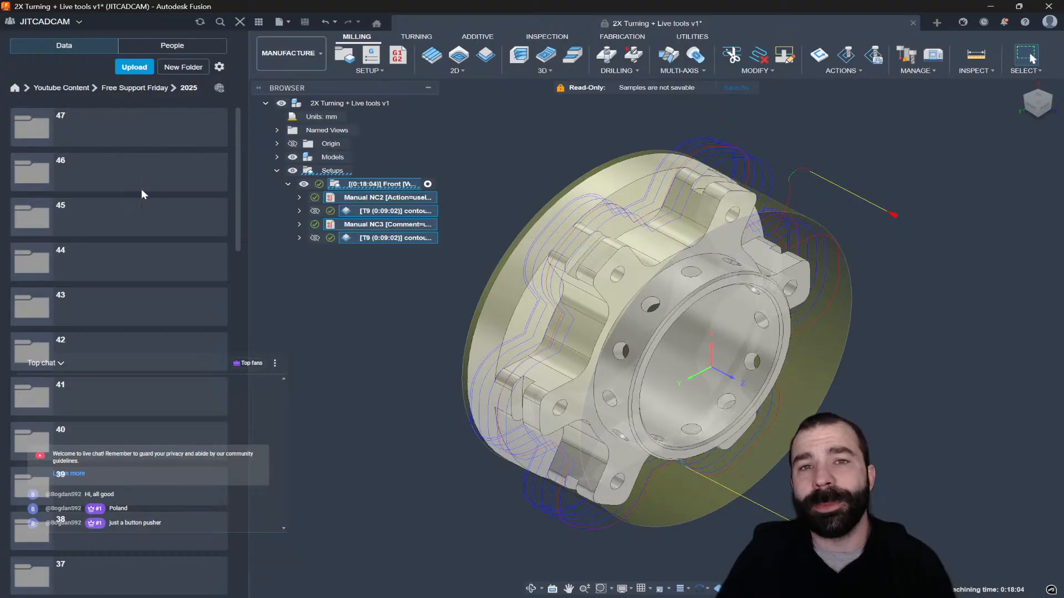
click(95, 131)
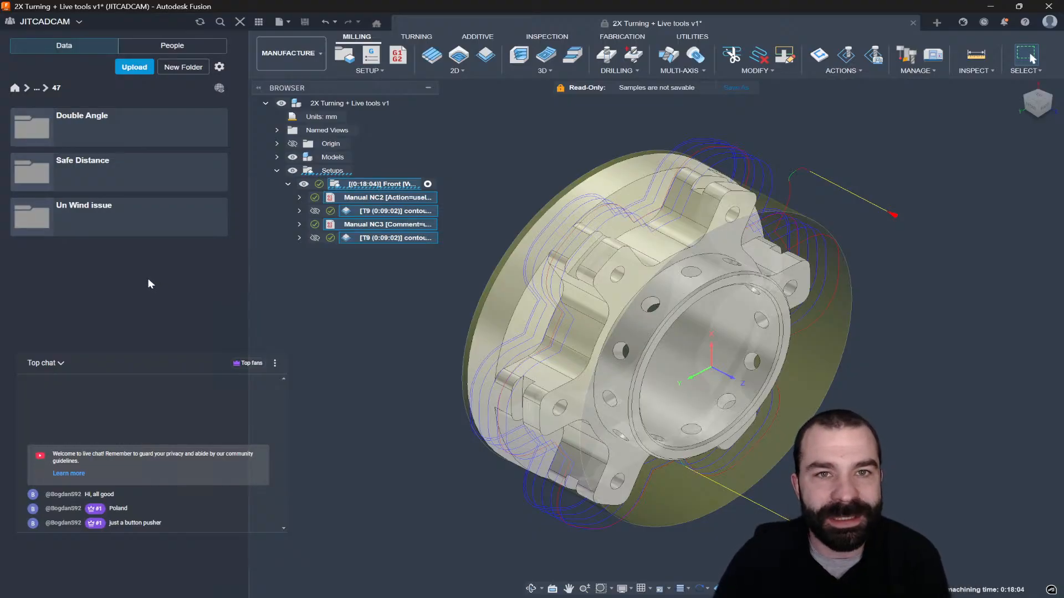
double_click(113, 225)
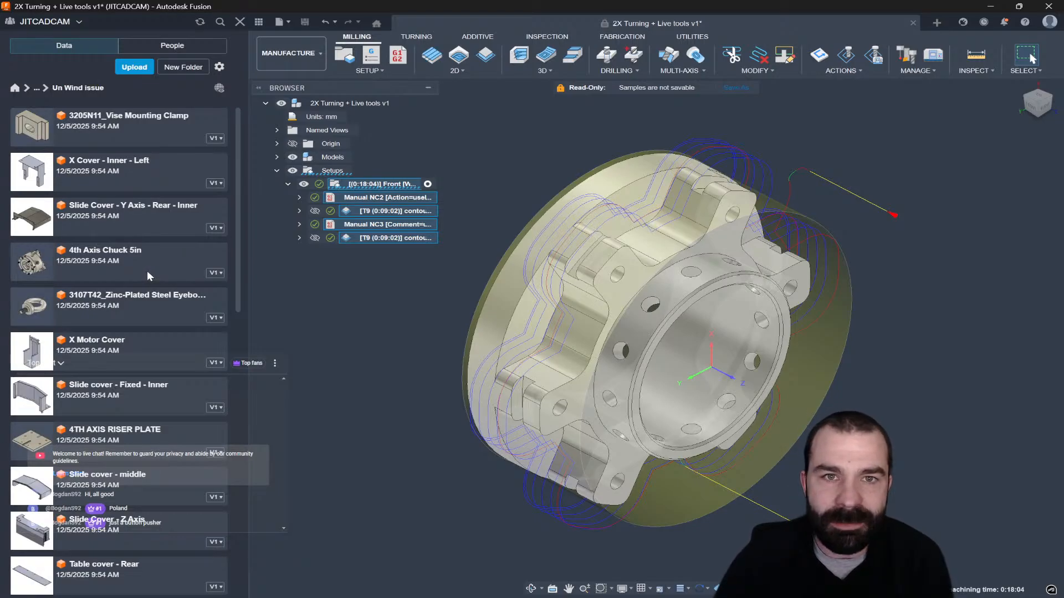
- Find and open the 4 Axis Machining design in the Un Wind issue folder, and hide the project data
scroll(131, 236, down, 5)
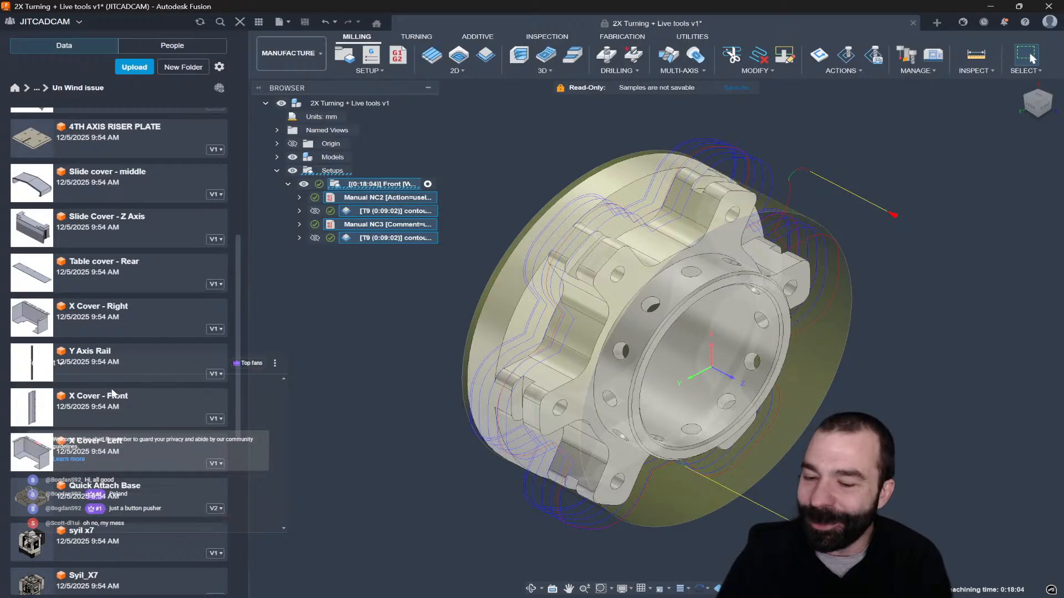
scroll(123, 384, down, 3)
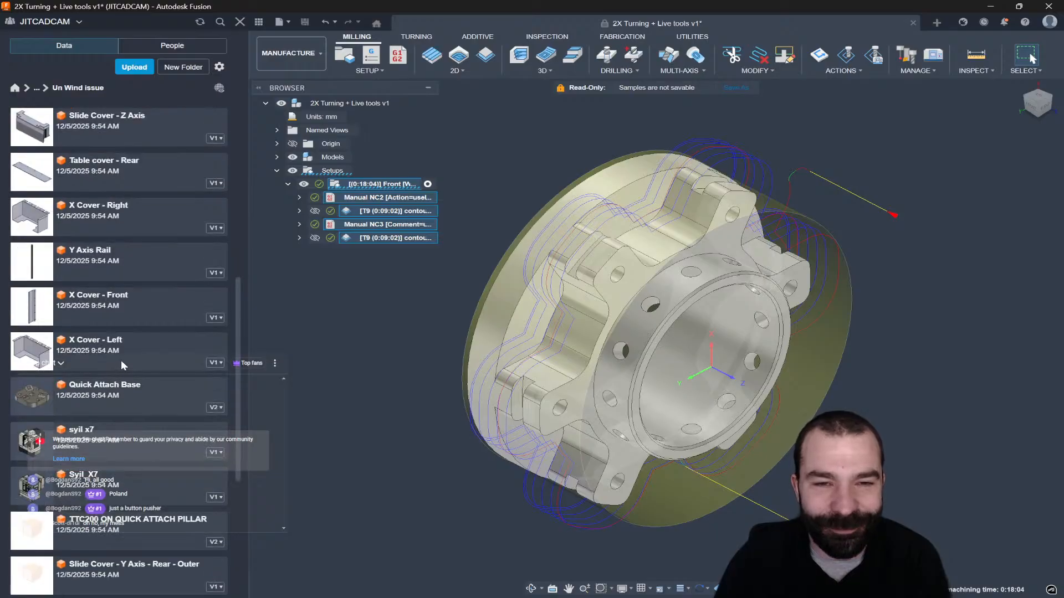
scroll(113, 281, up, 2)
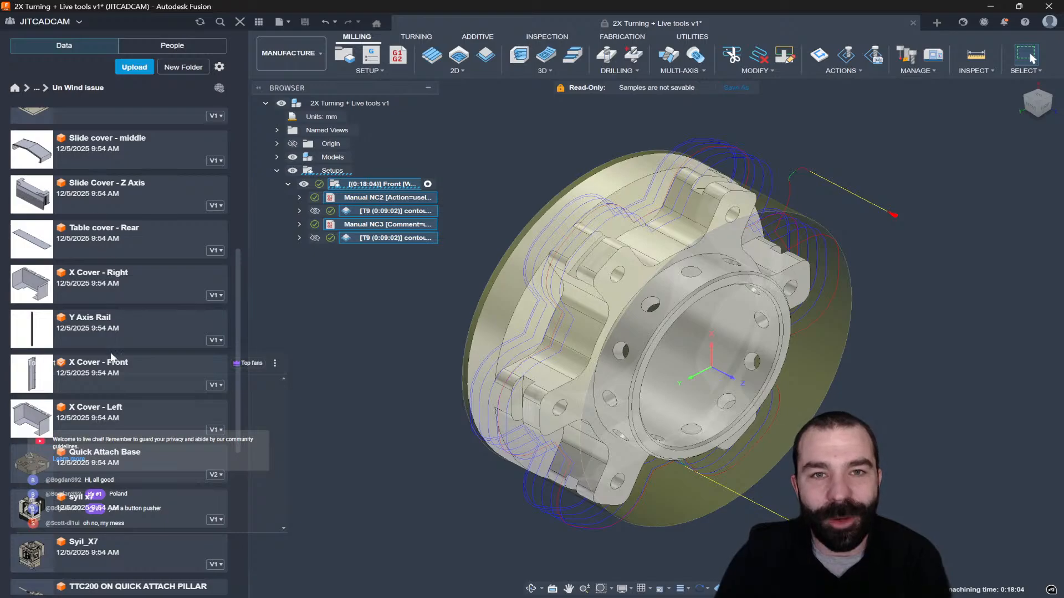
scroll(107, 421, down, 3)
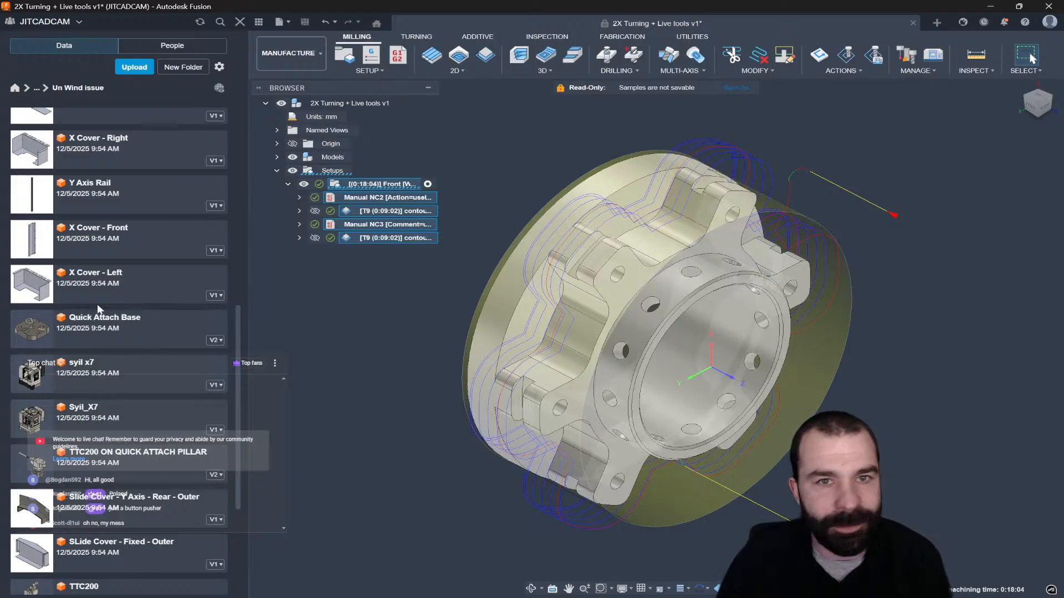
scroll(98, 346, down, 3)
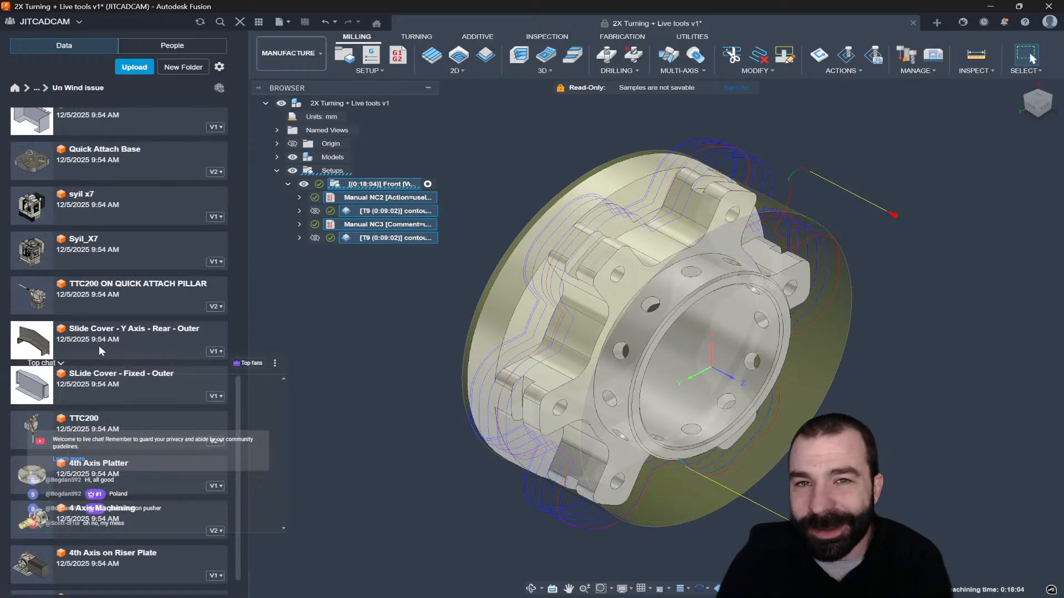
scroll(101, 350, down, 1)
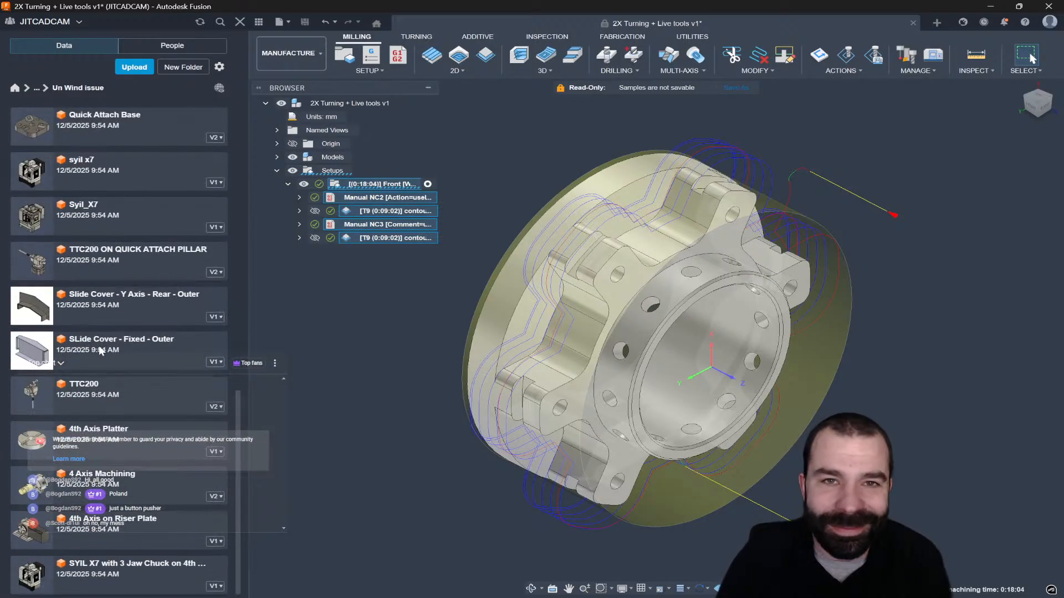
double_click(126, 492)
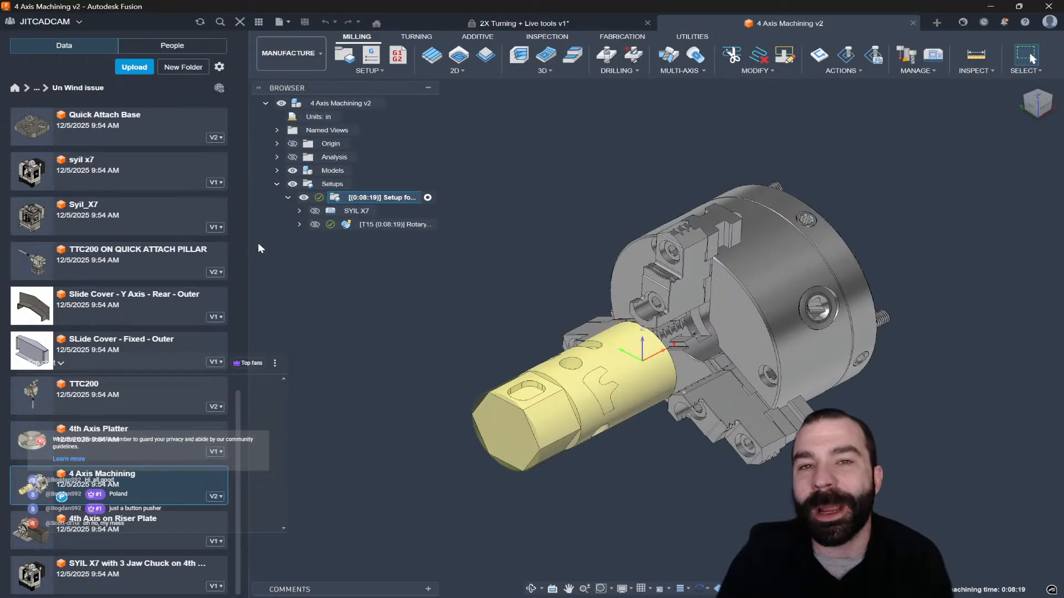
click(240, 22)
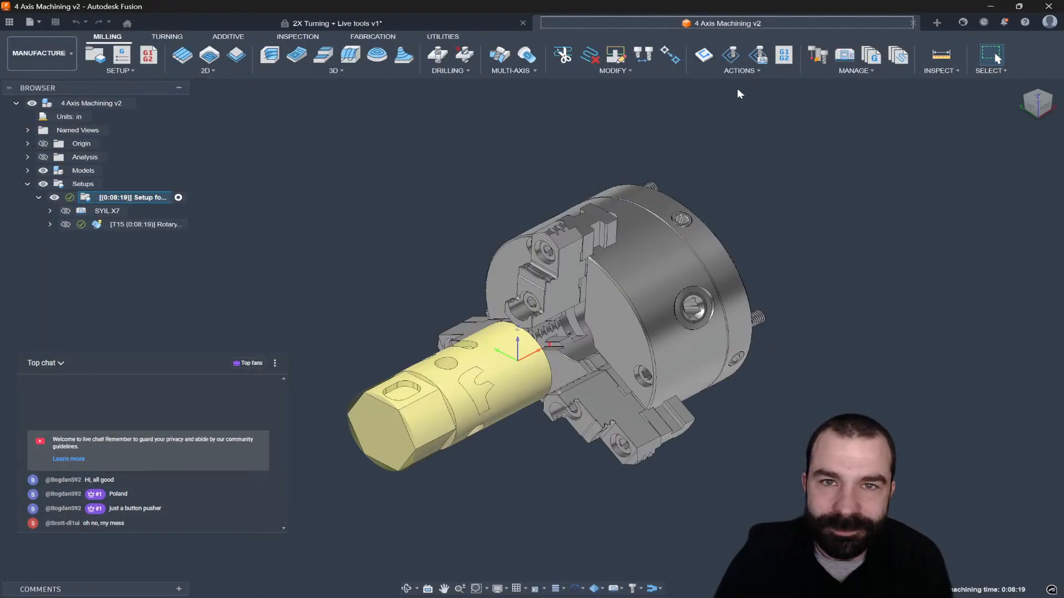
- Check which post processor is assigned in the 4-axis setup's machine definition, and leave the setup unchanged
double_click(87, 197)
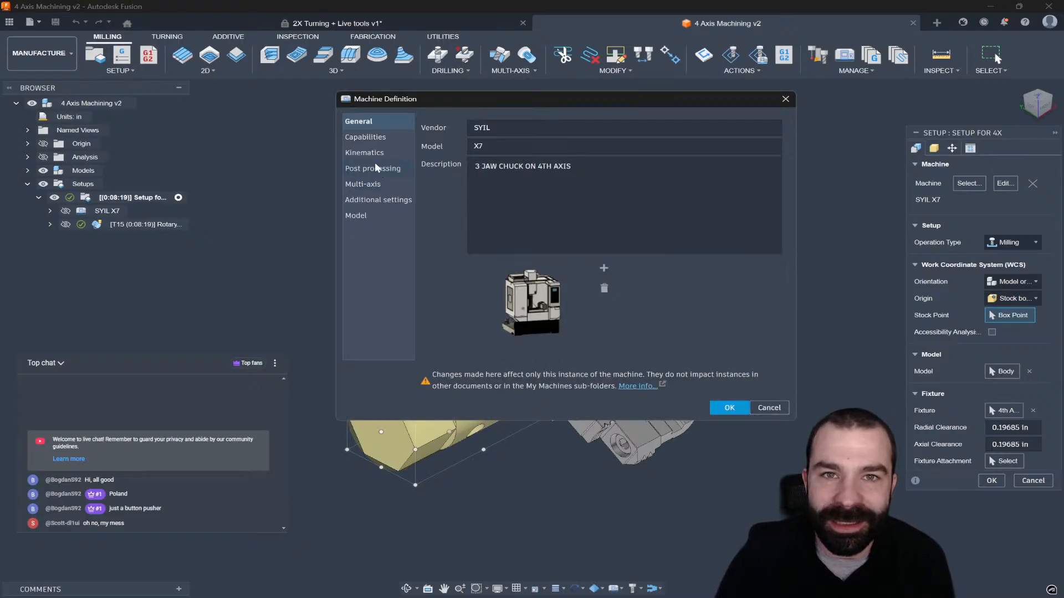
click(376, 169)
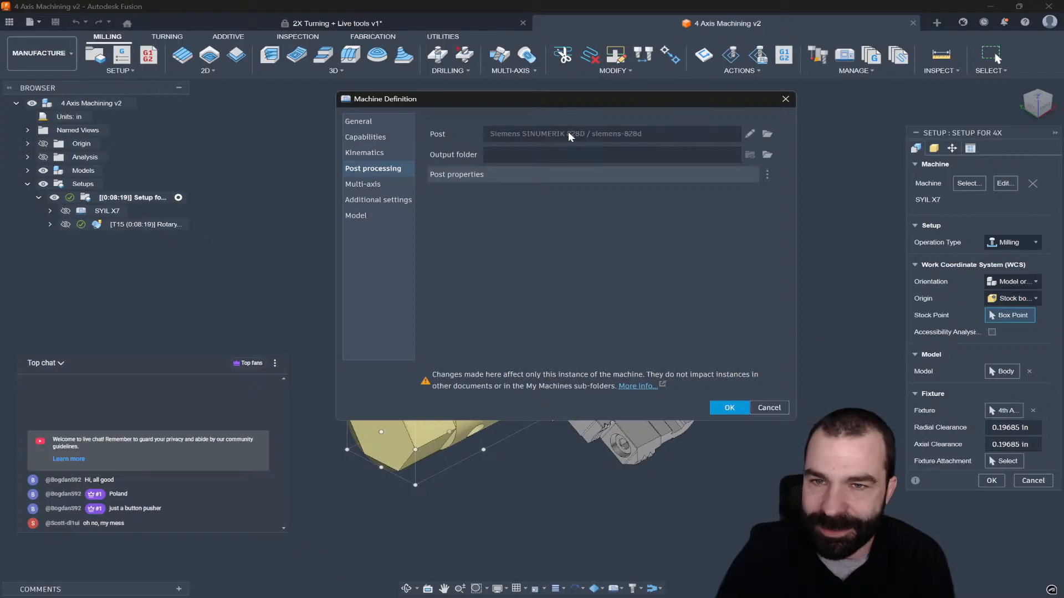
click(785, 99)
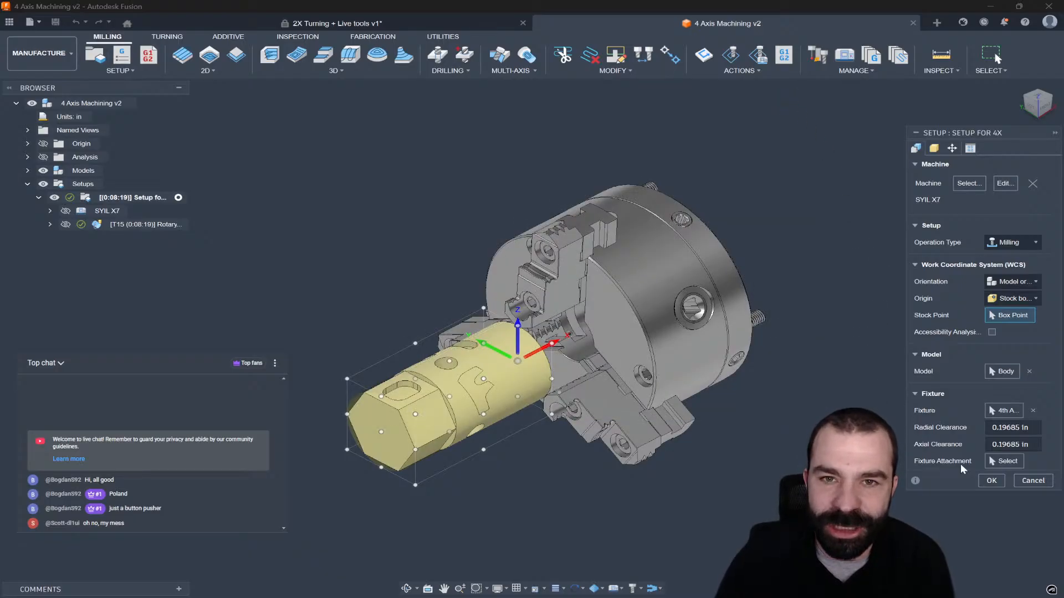
click(1024, 483)
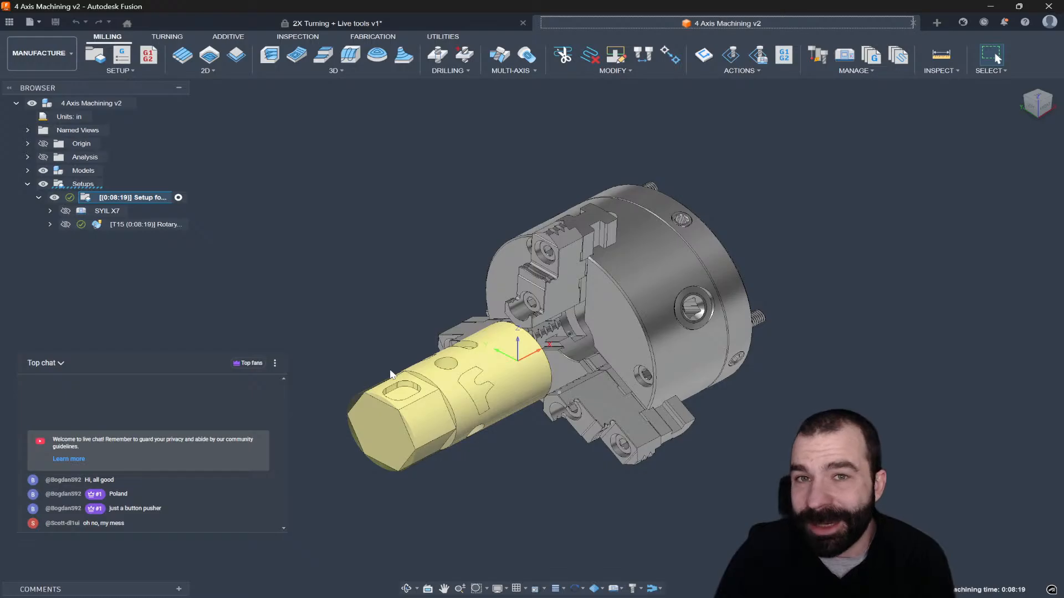
- Start the simulation with machine for the 4-axis setup, showing the chuck and the whole machine table
click(762, 58)
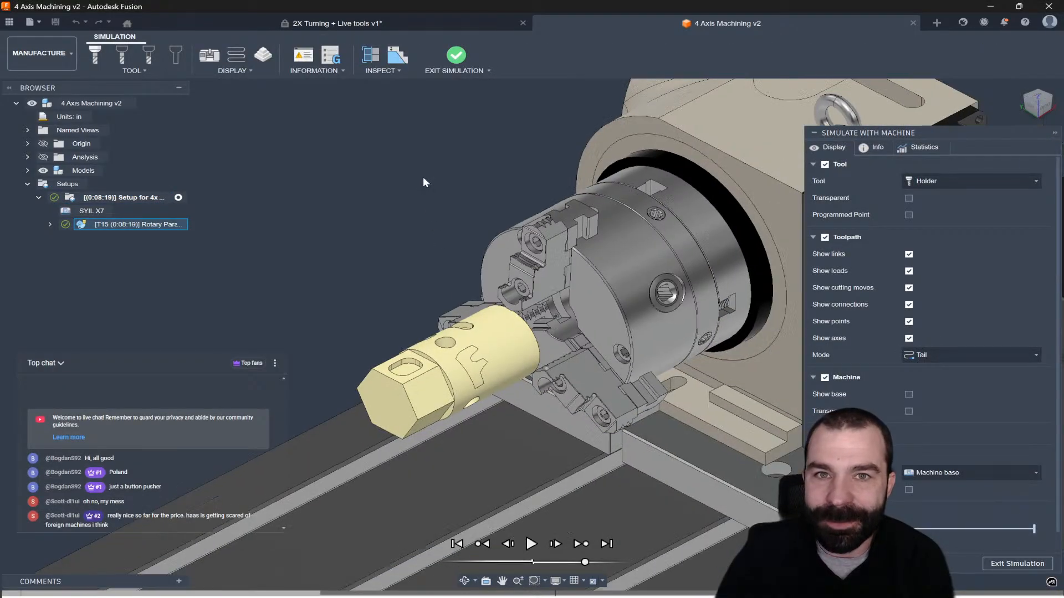
scroll(492, 225, down, 5)
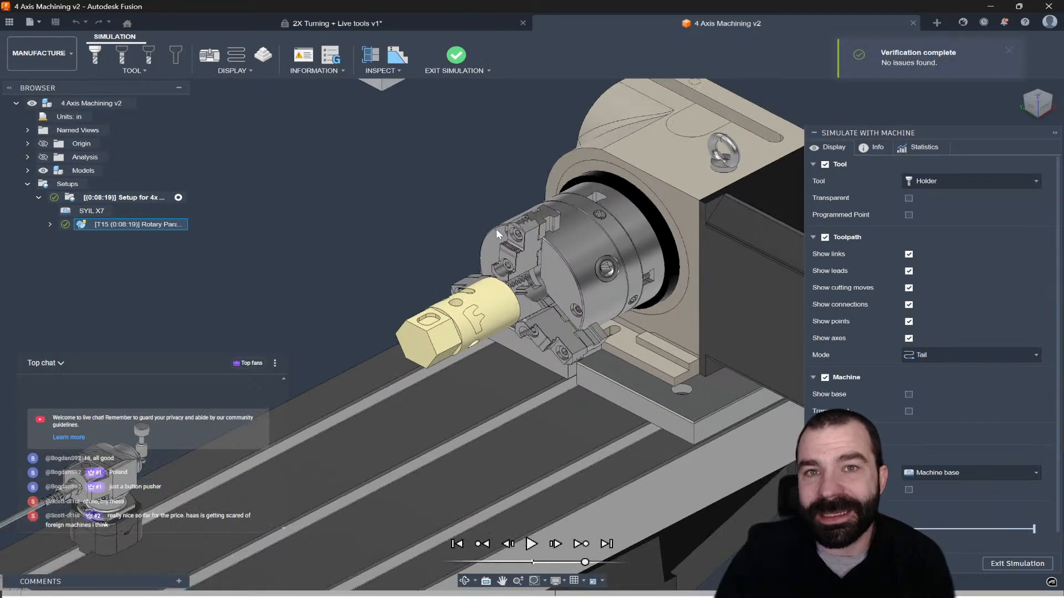
scroll(583, 266, down, 2)
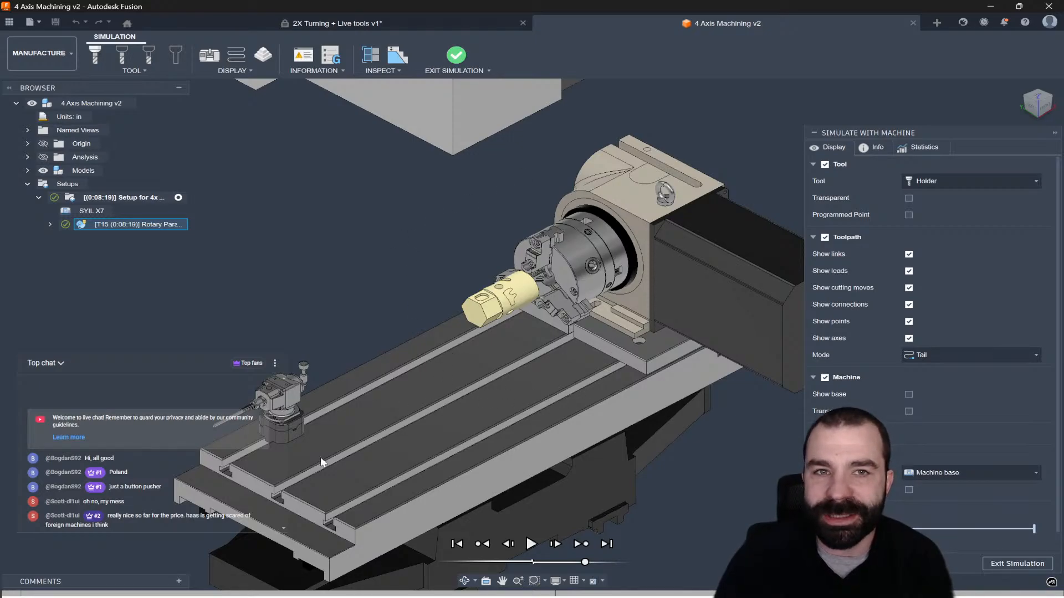
- Examine the tool setter mounted at the far end of the machine table opposite the 4th axis
scroll(204, 438, up, 5)
scroll(390, 393, up, 3)
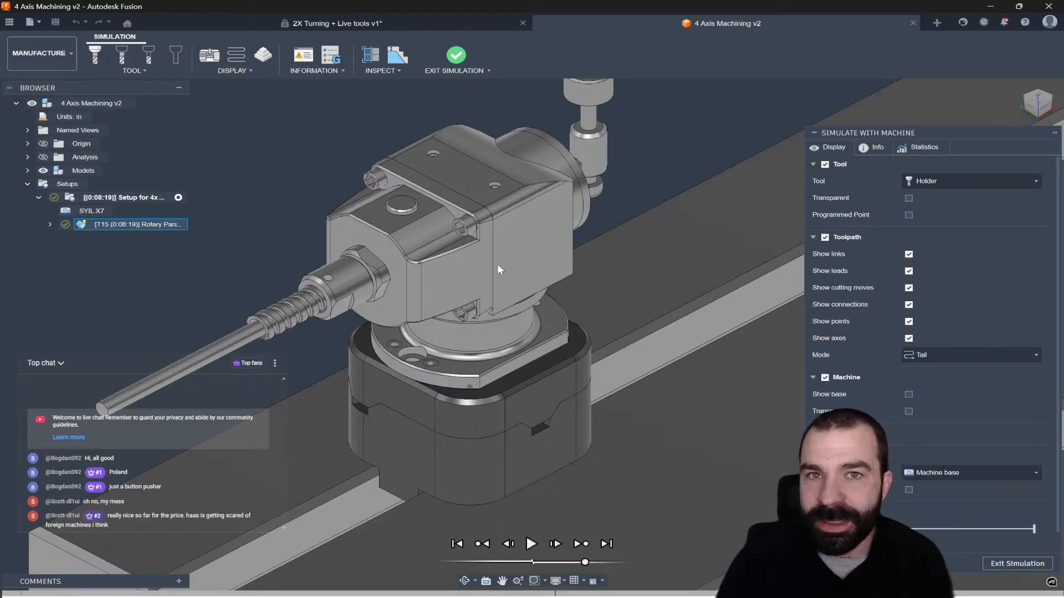
scroll(480, 272, down, 2)
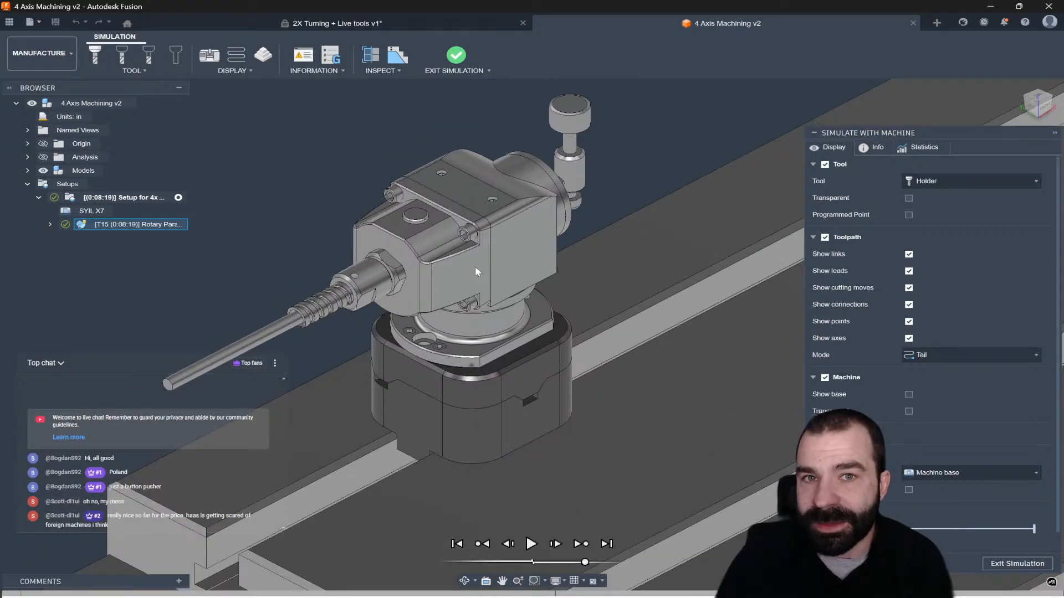
scroll(475, 266, down, 3)
scroll(455, 247, up, 2)
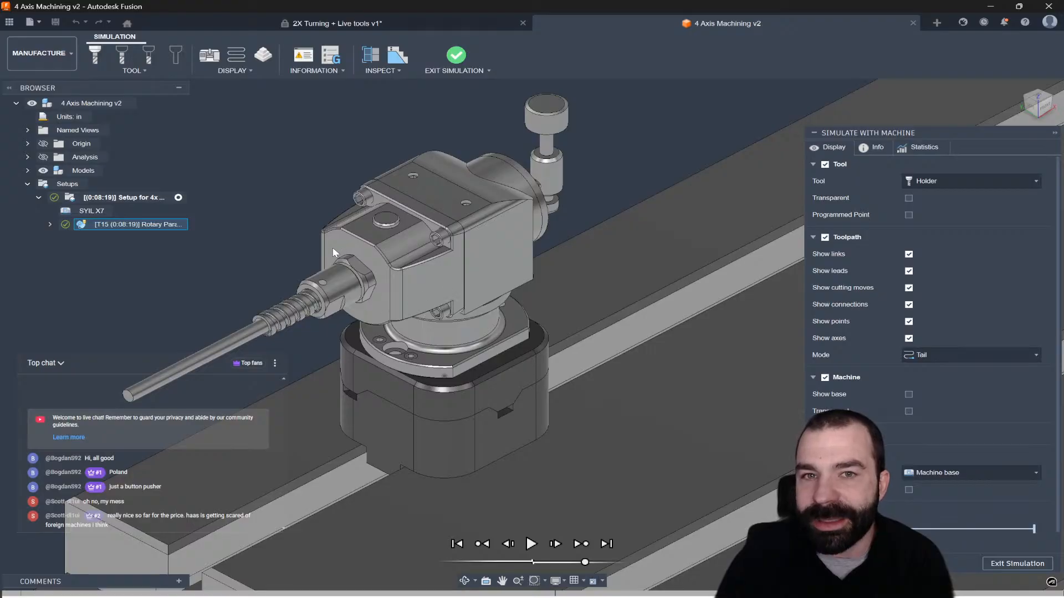
scroll(230, 312, down, 5)
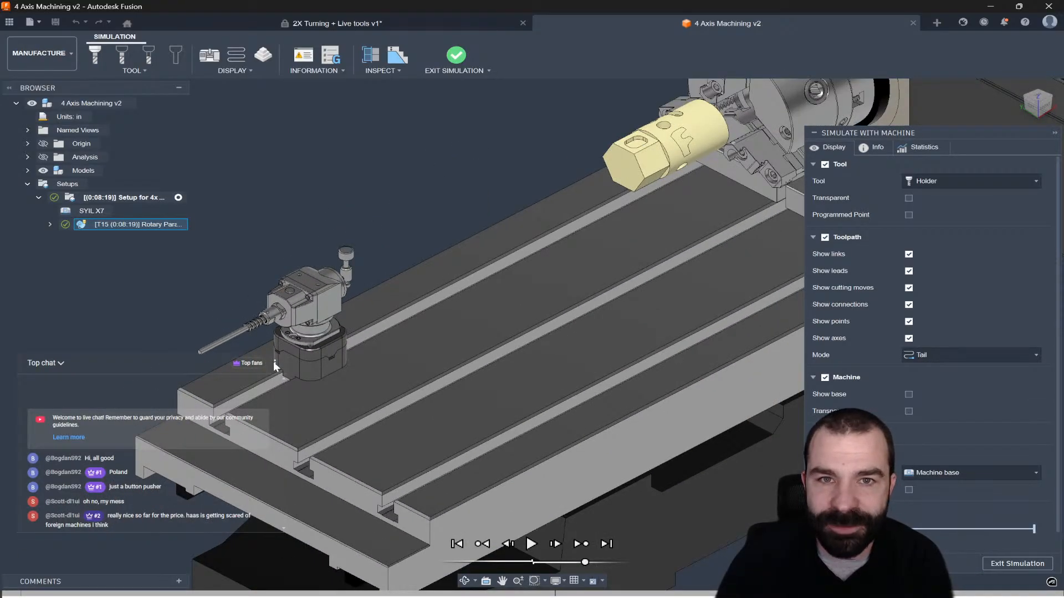
scroll(274, 366, up, 4)
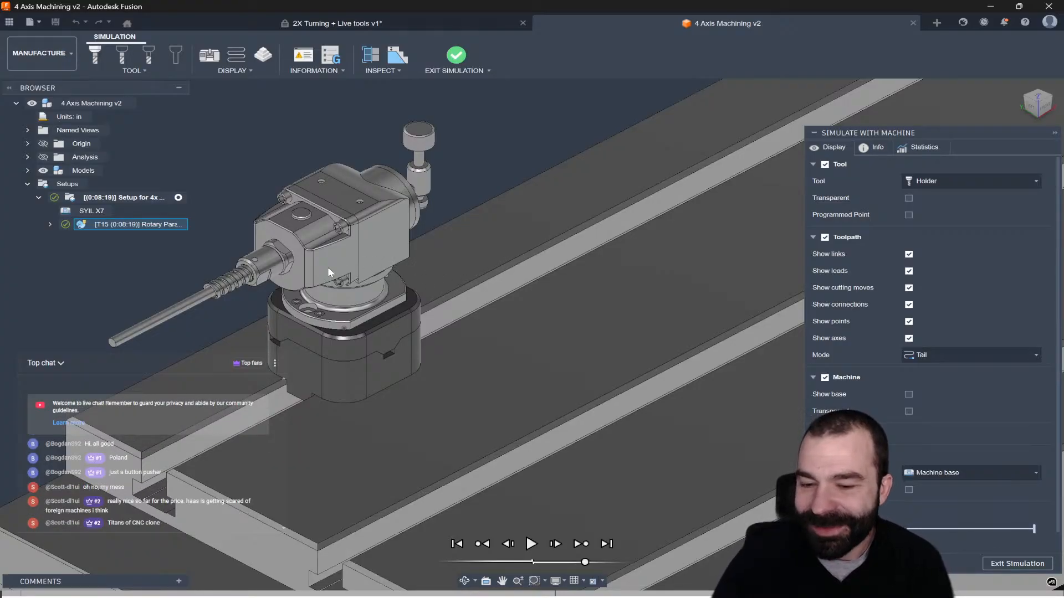
scroll(340, 263, down, 5)
scroll(298, 382, up, 2)
scroll(295, 336, up, 1)
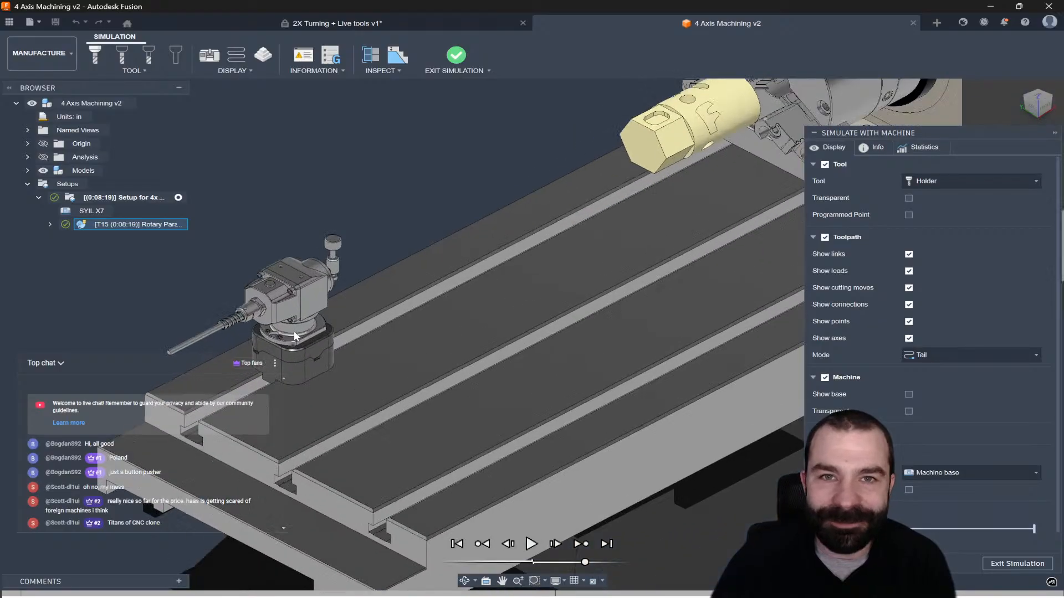
scroll(312, 341, down, 3)
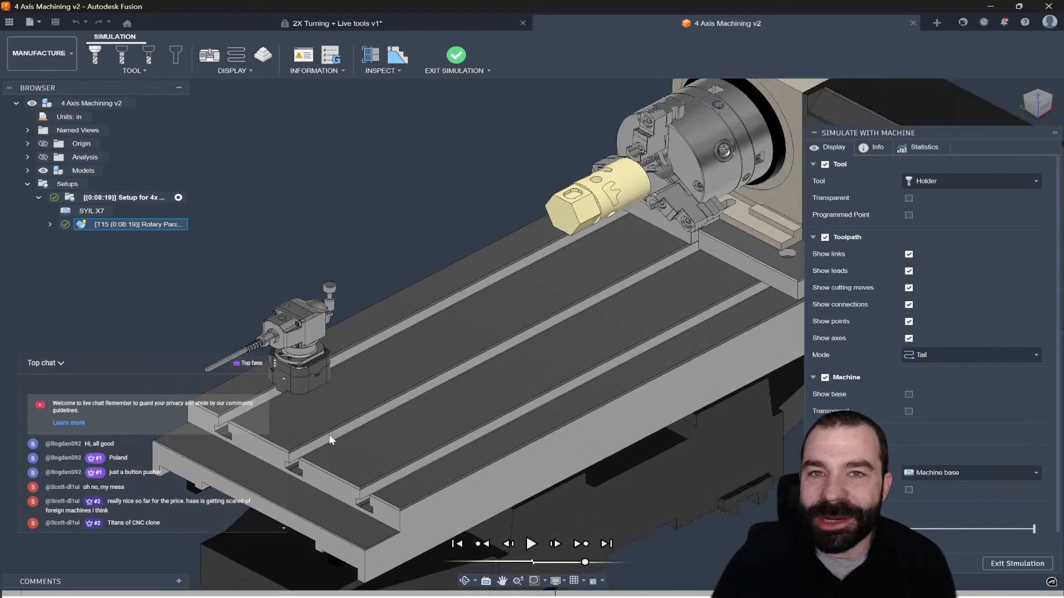
scroll(297, 375, up, 2)
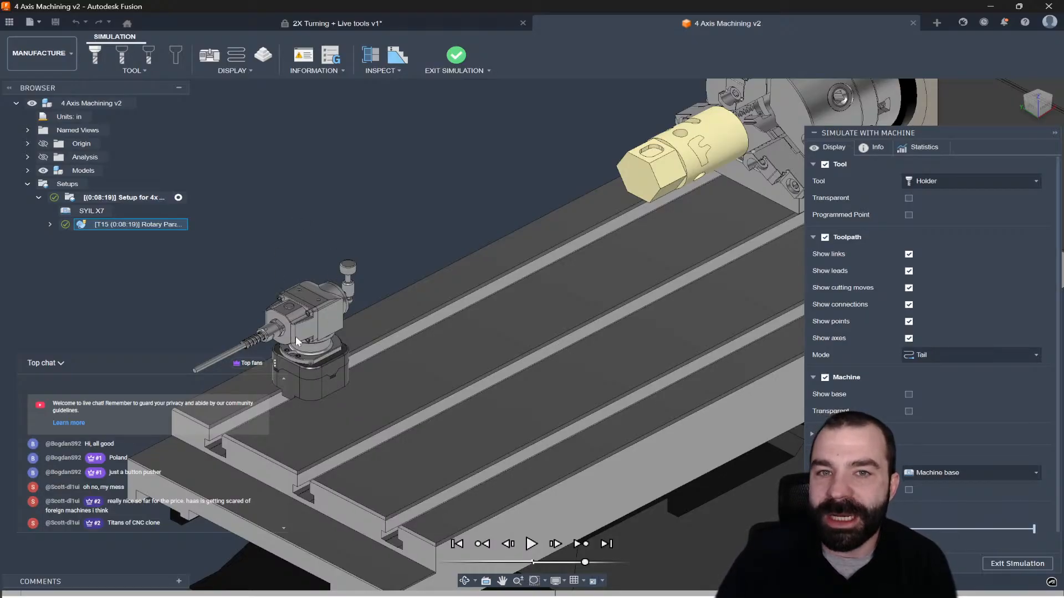
scroll(360, 275, up, 5)
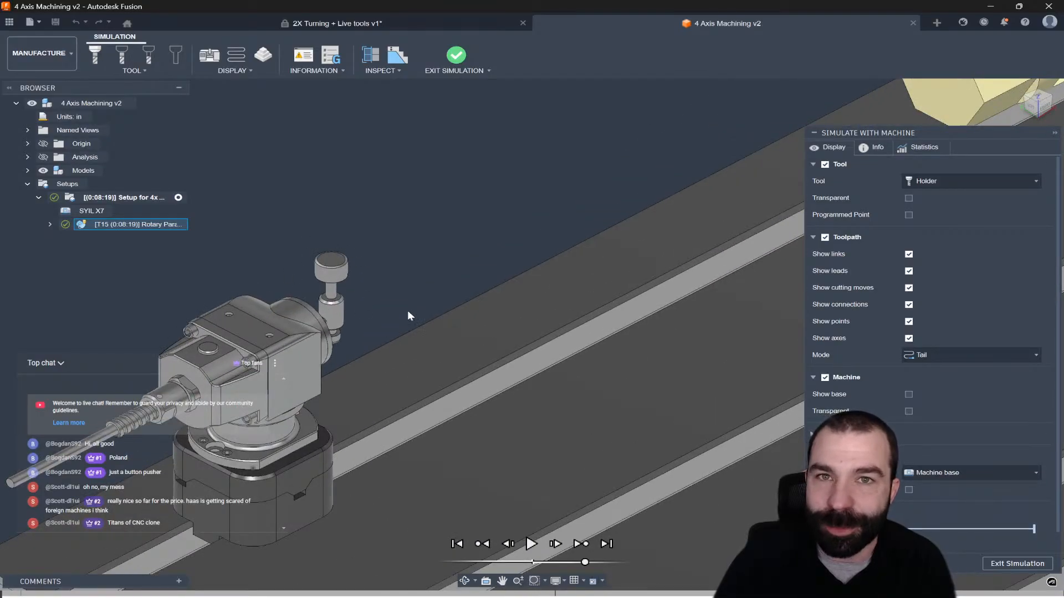
scroll(295, 288, down, 3)
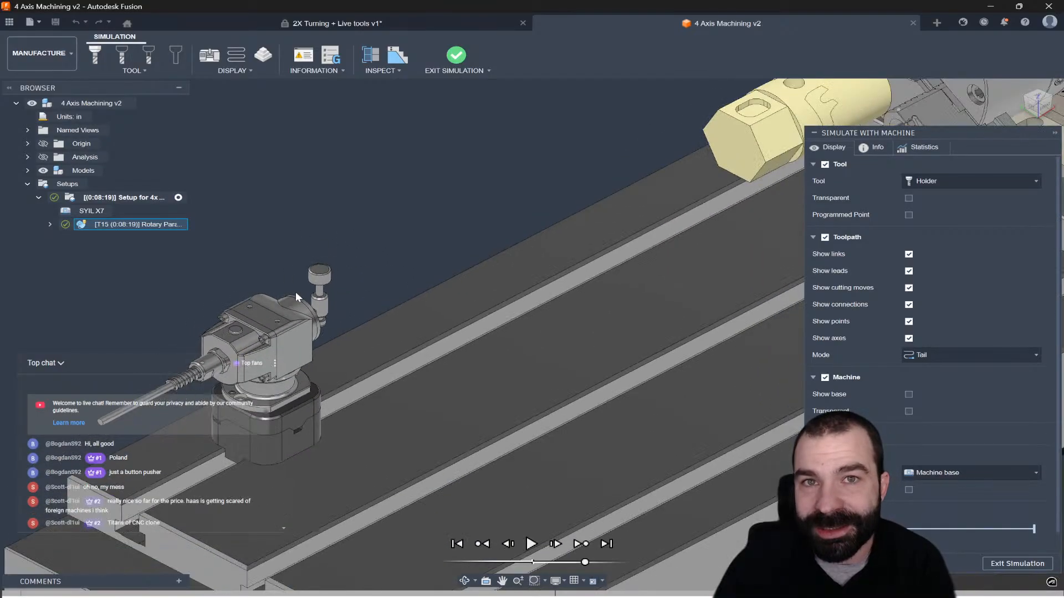
scroll(318, 361, down, 2)
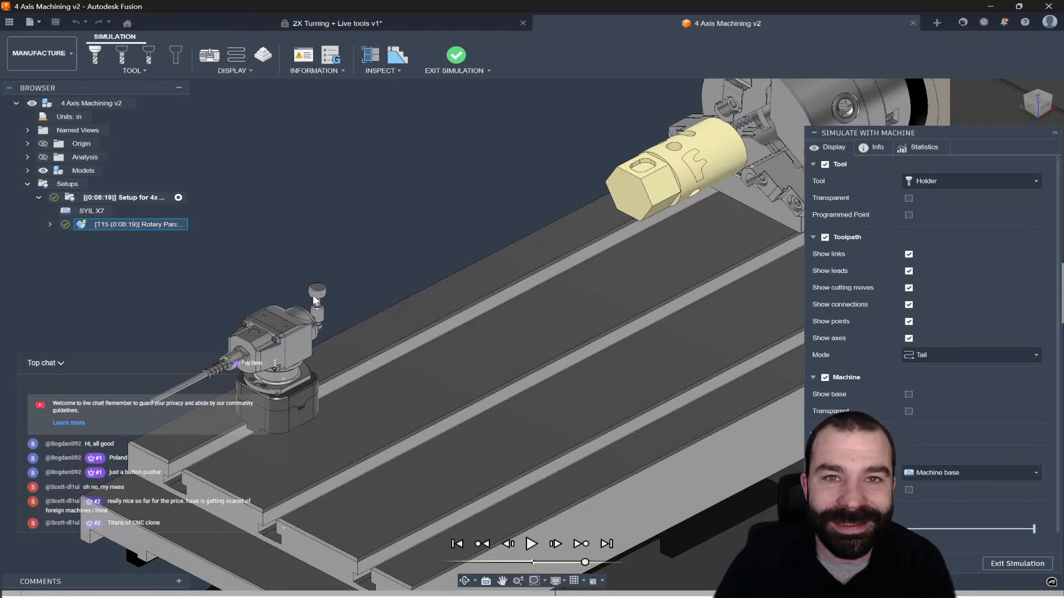
scroll(315, 290, up, 4)
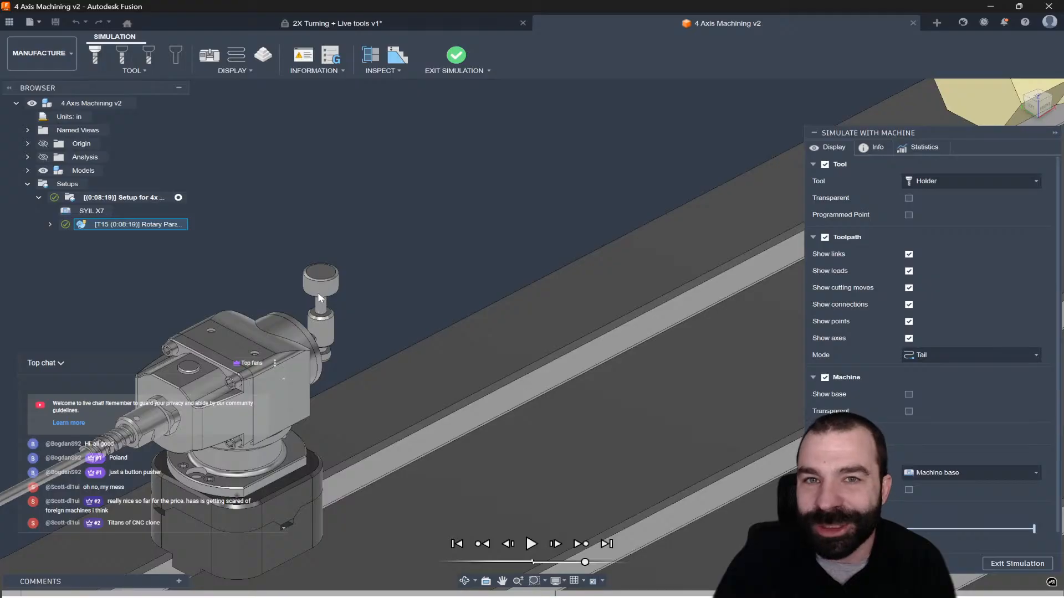
scroll(225, 371, down, 5)
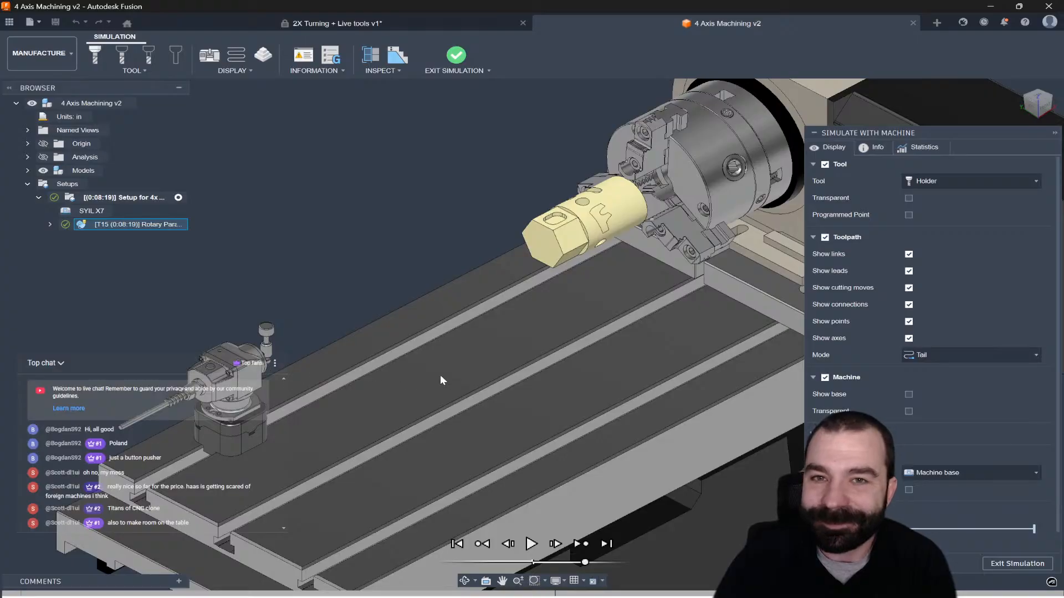
- Play the rotary operation's simulation, pausing it after the tool retracts and again during the 4th axis unwind
scroll(443, 376, down, 2)
scroll(421, 432, down, 3)
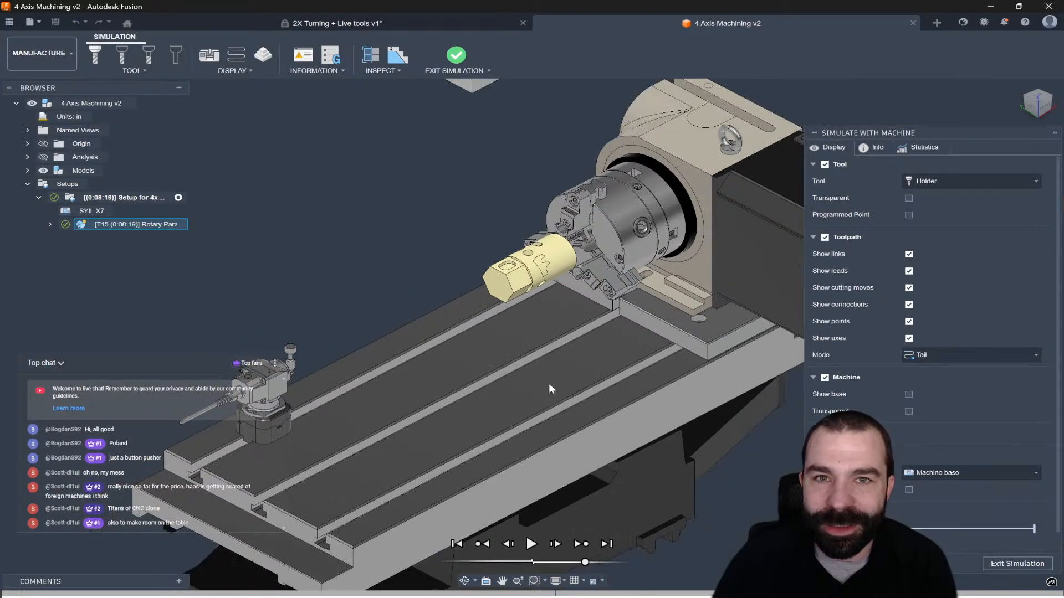
scroll(658, 338, up, 2)
click(531, 544)
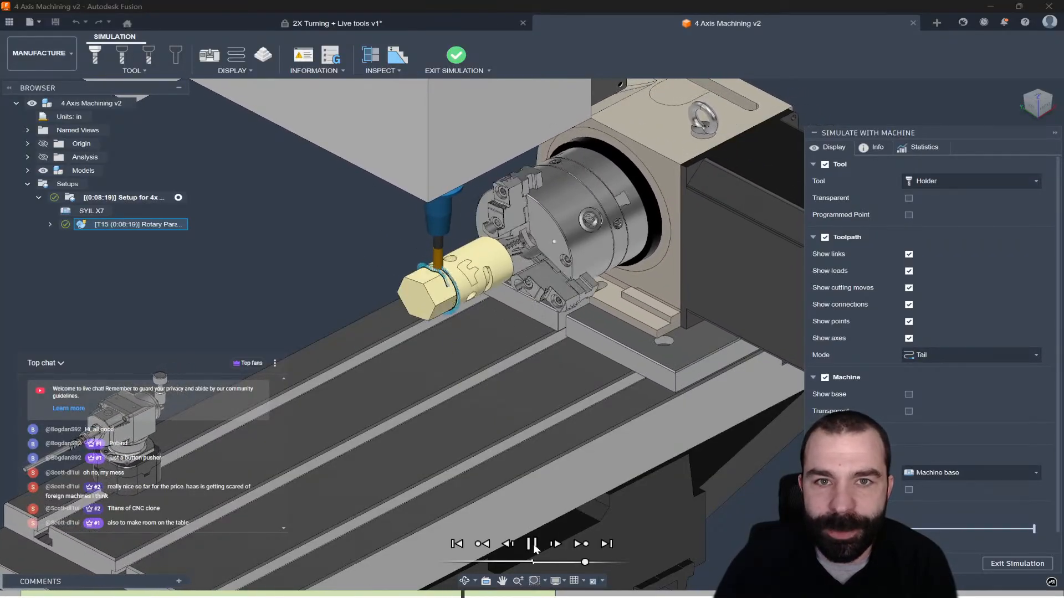
click(532, 544)
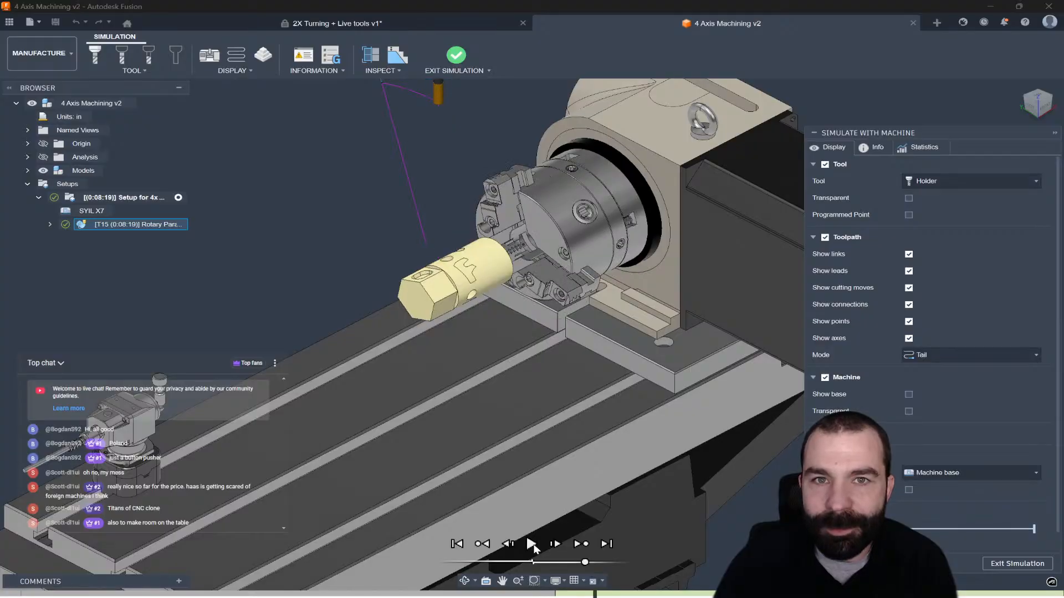
scroll(443, 438, down, 2)
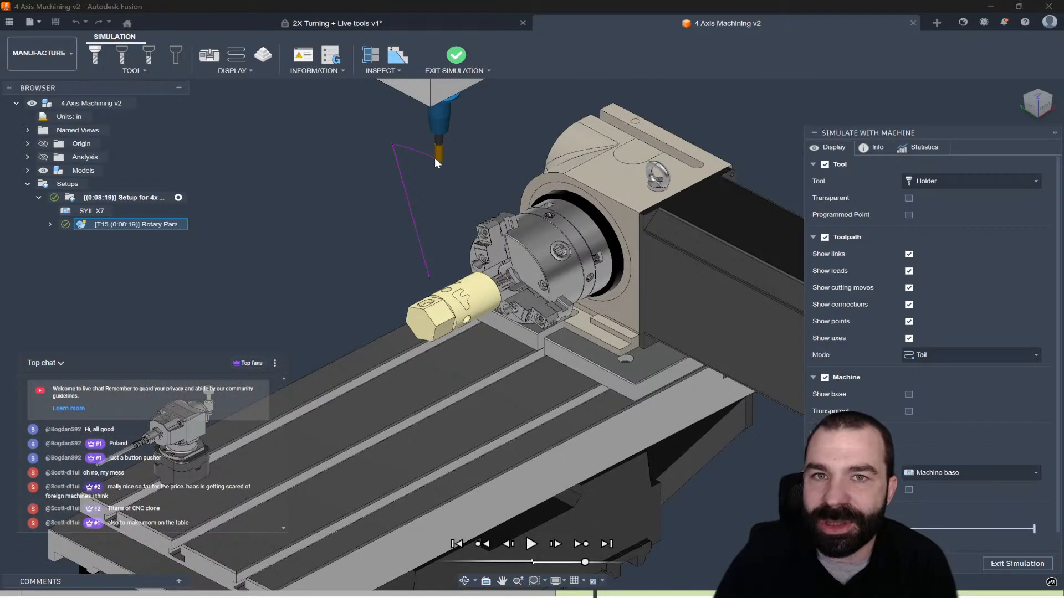
click(534, 545)
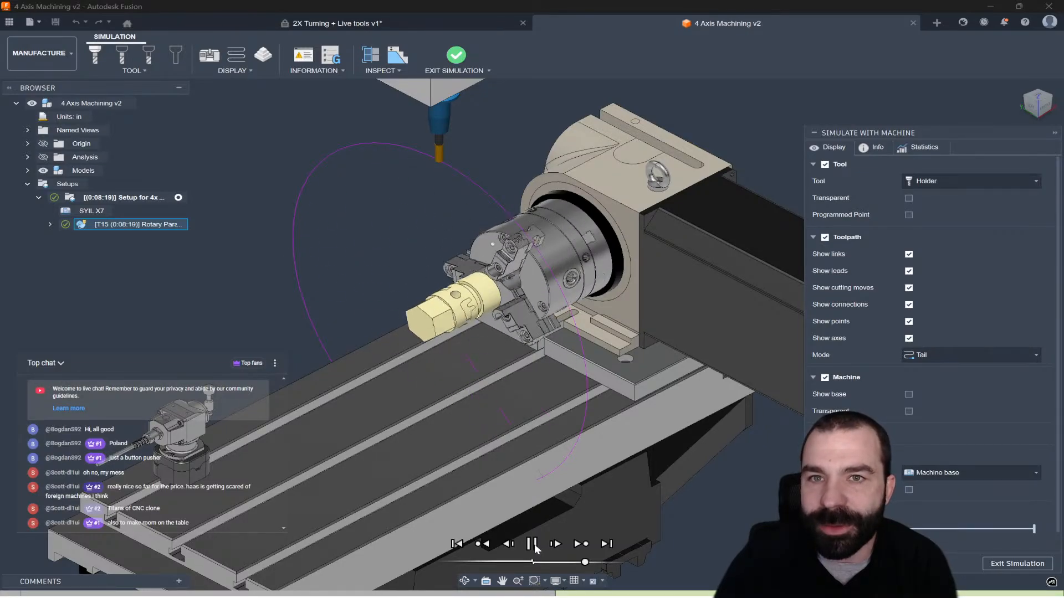
click(531, 544)
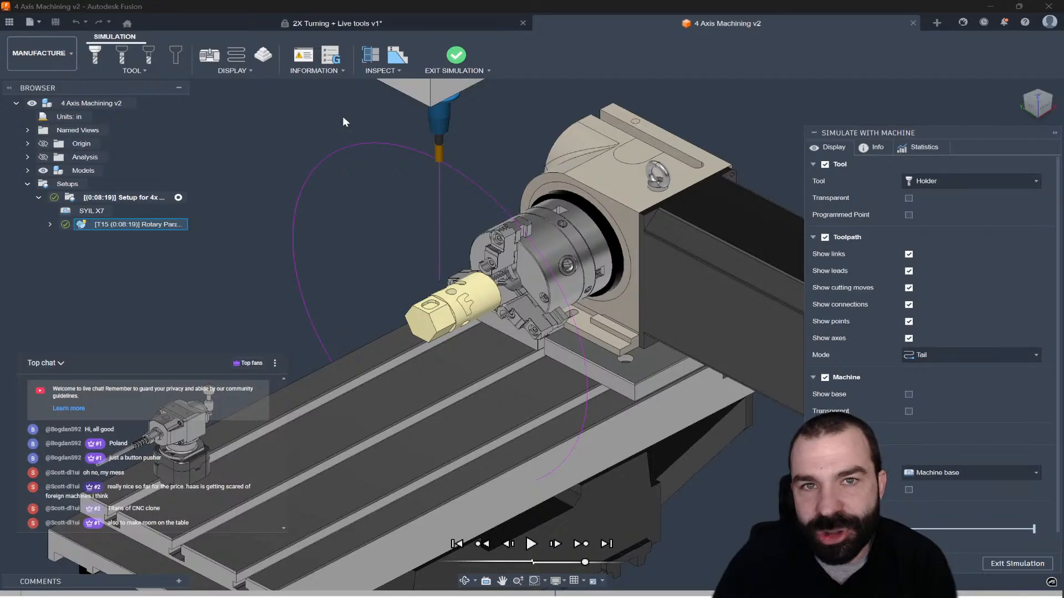
- Show the simulation's NC code and locate the A-axis return to zero on line N1675 near the program end
click(320, 72)
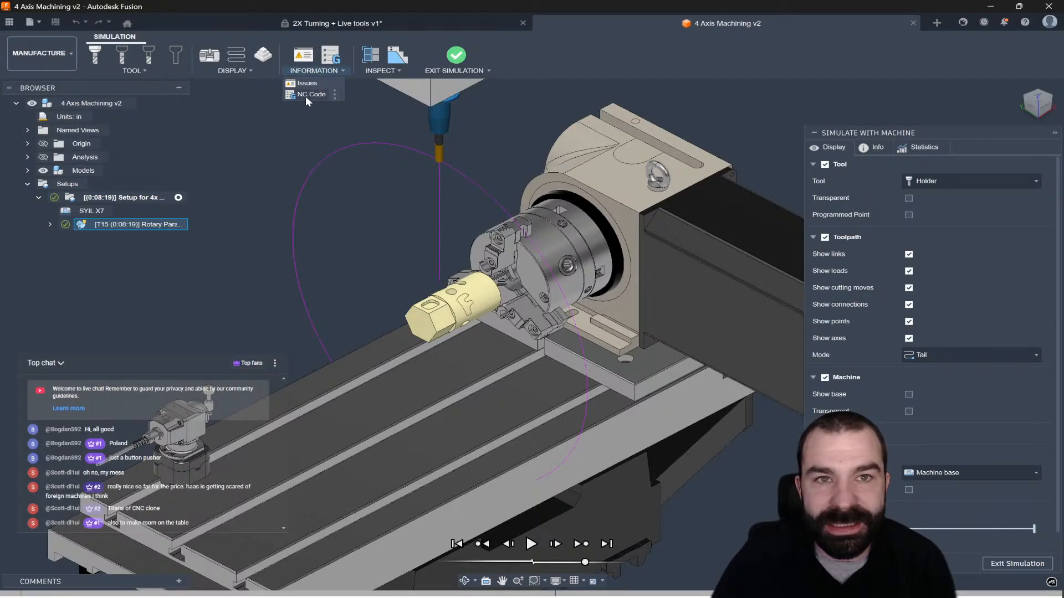
click(310, 95)
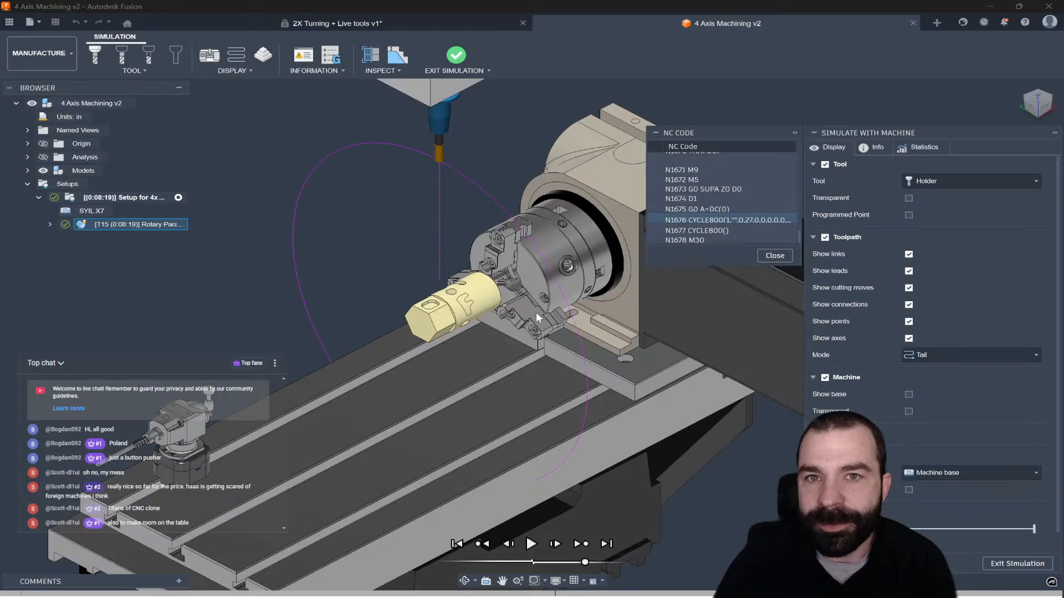
click(690, 220)
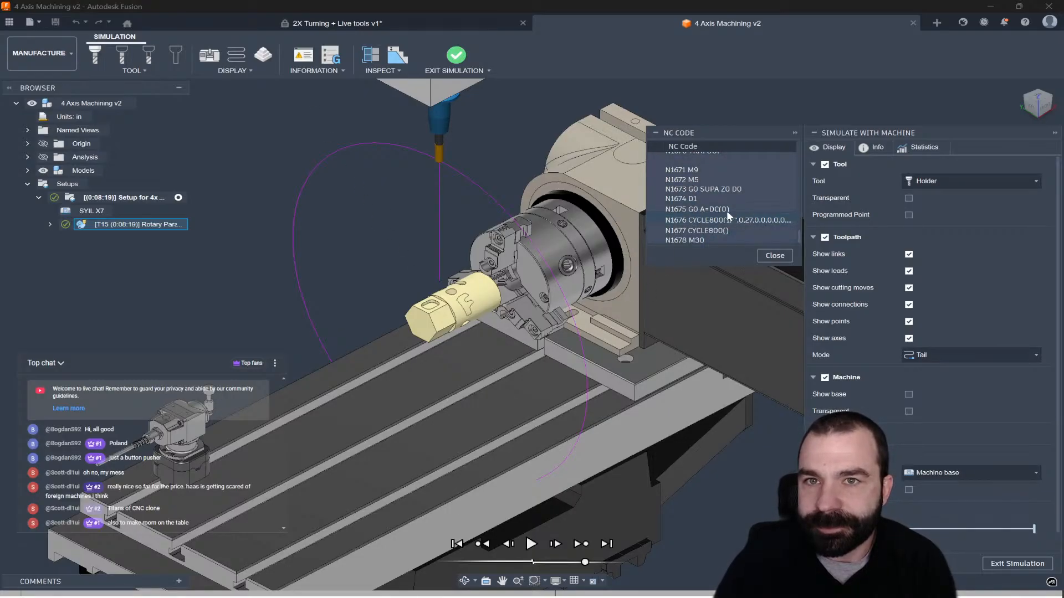
scroll(720, 208, up, 3)
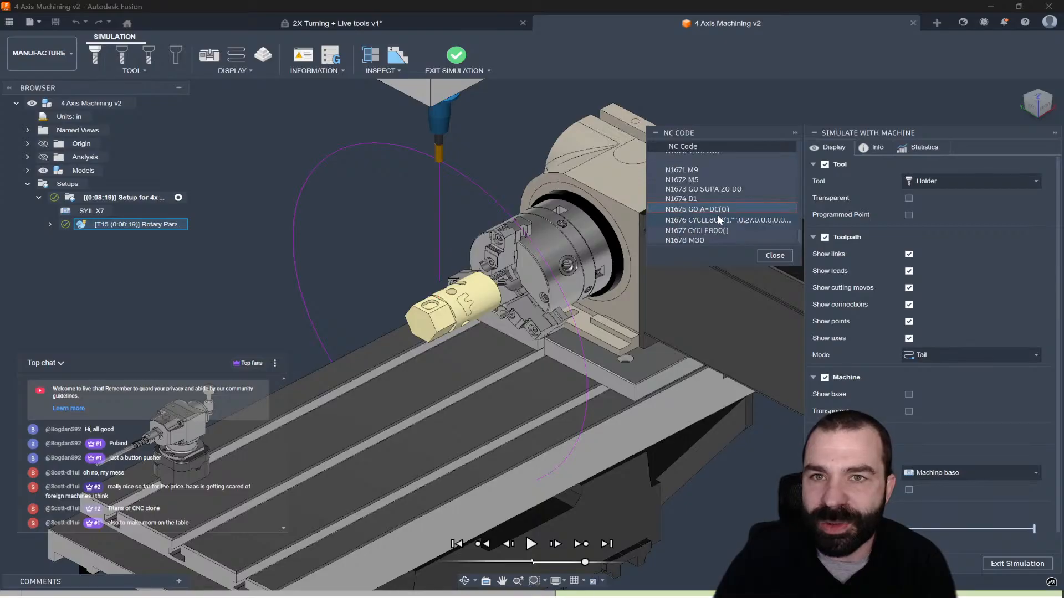
scroll(733, 199, down, 2)
scroll(703, 222, down, 1)
click(701, 218)
- Advance the simulation in single increments through the 4th axis unwind motion
click(292, 279)
key(Right)
key(Right)
key(Right)
key(Right)
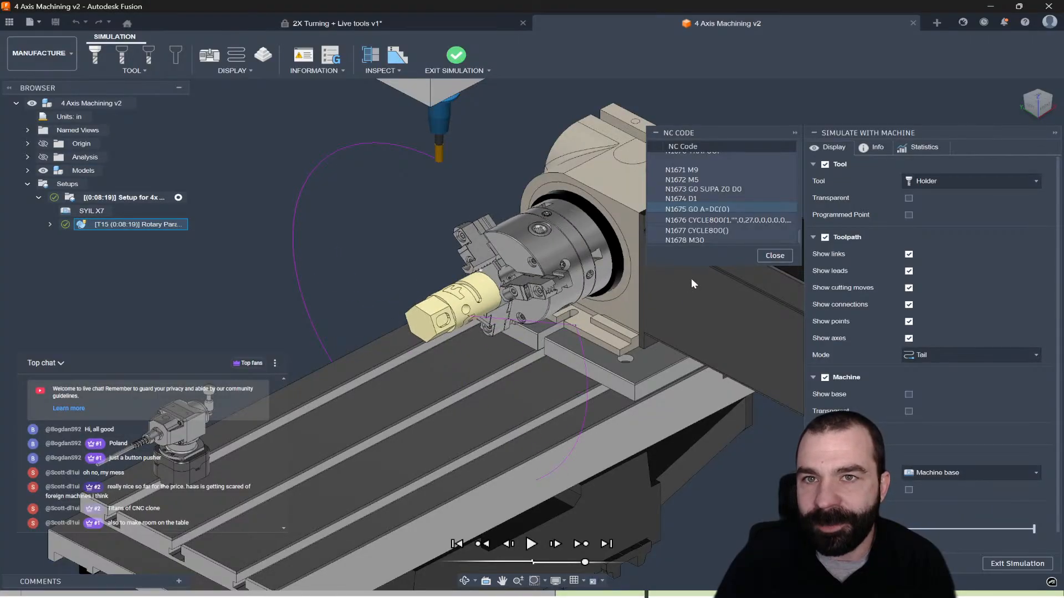
- Compare the rotary cutting move on NC line N1659 with the A-axis return on N1675, and exit the simulation
scroll(729, 210, up, 2)
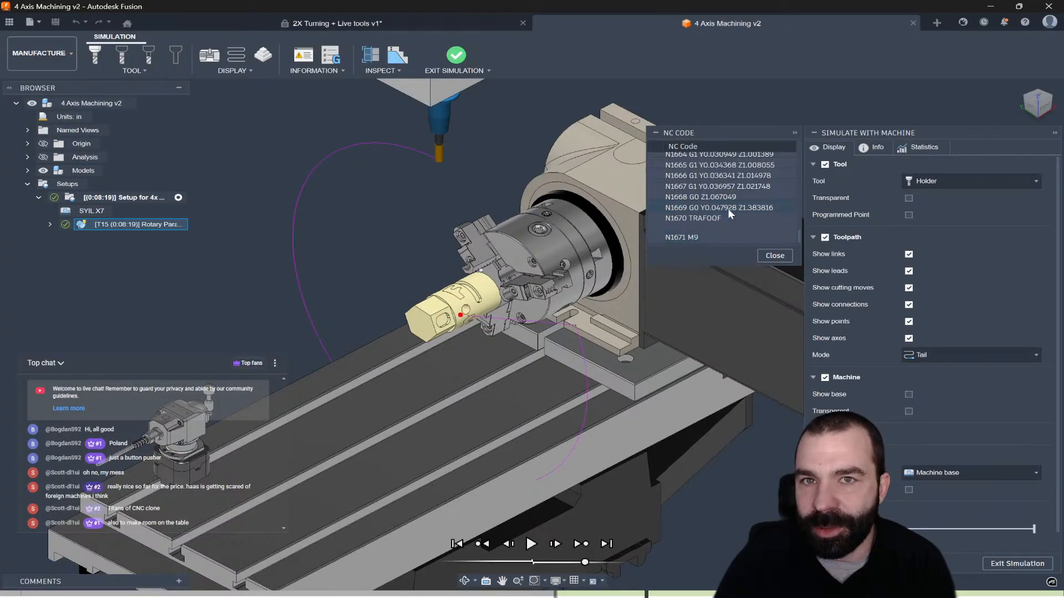
scroll(730, 218, up, 2)
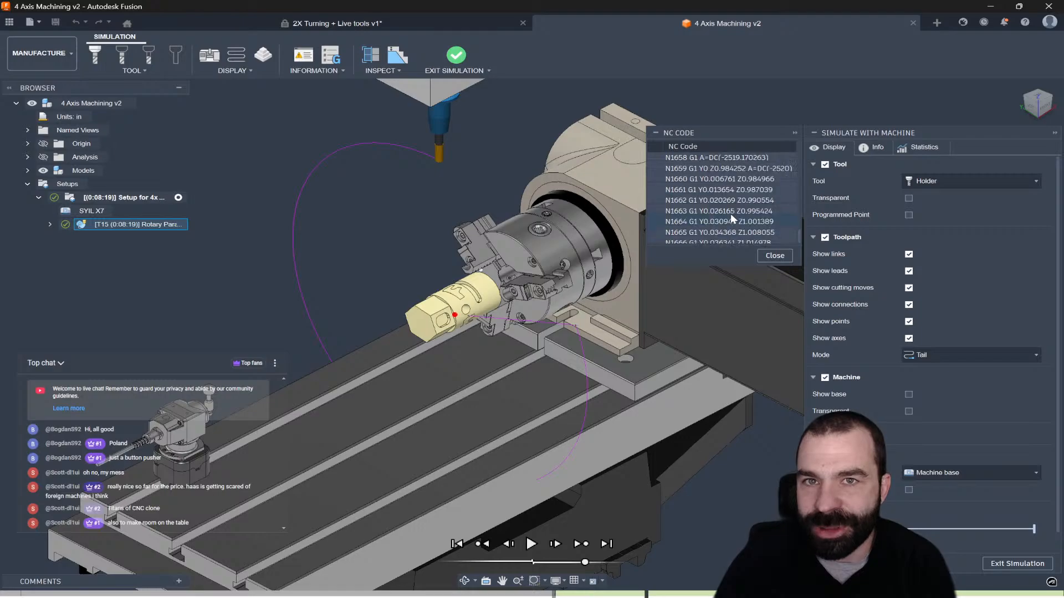
click(742, 169)
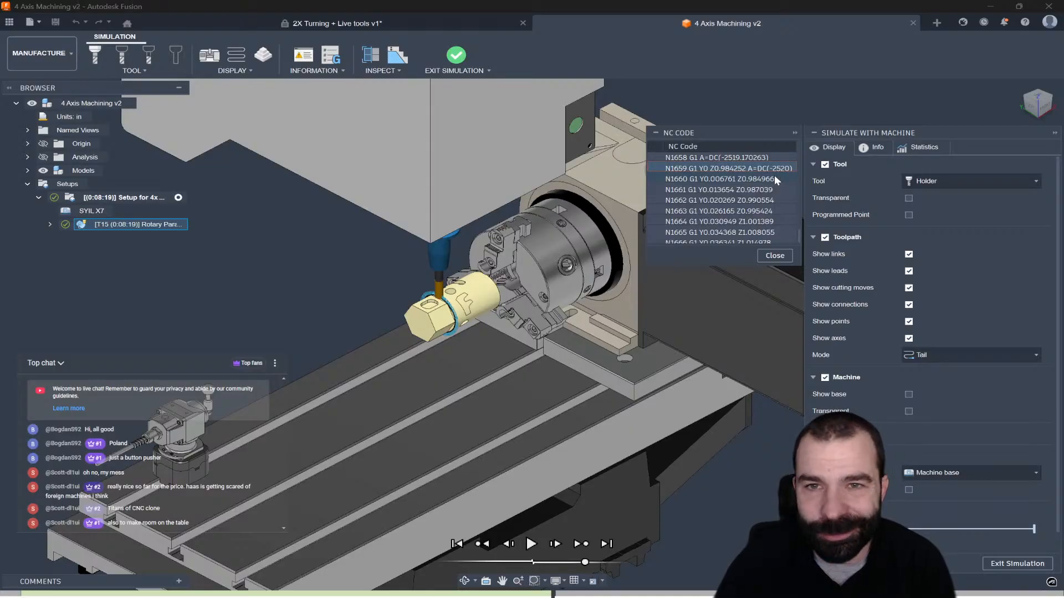
scroll(774, 180, down, 6)
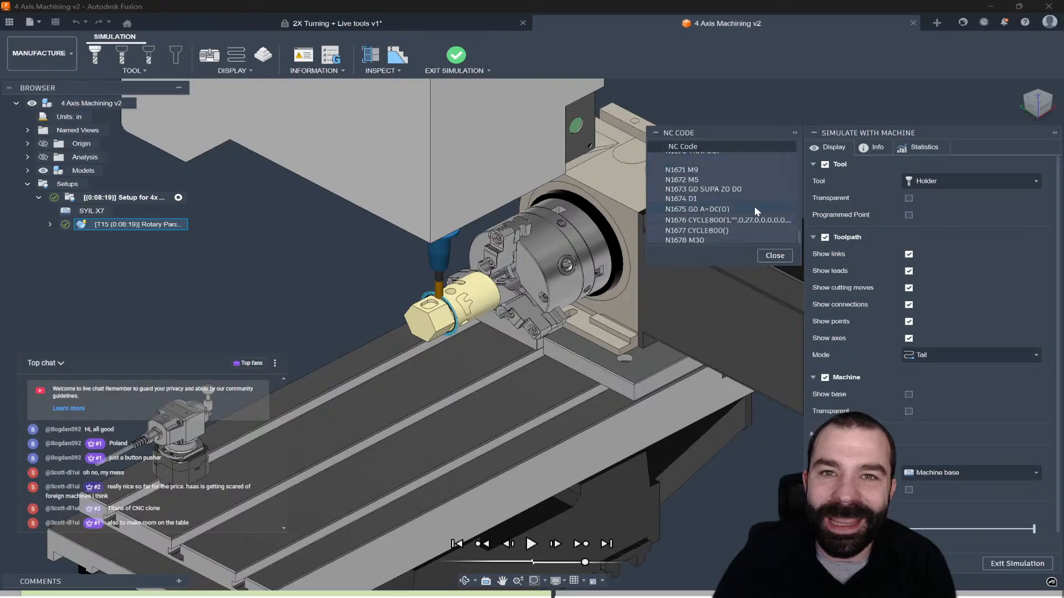
click(713, 208)
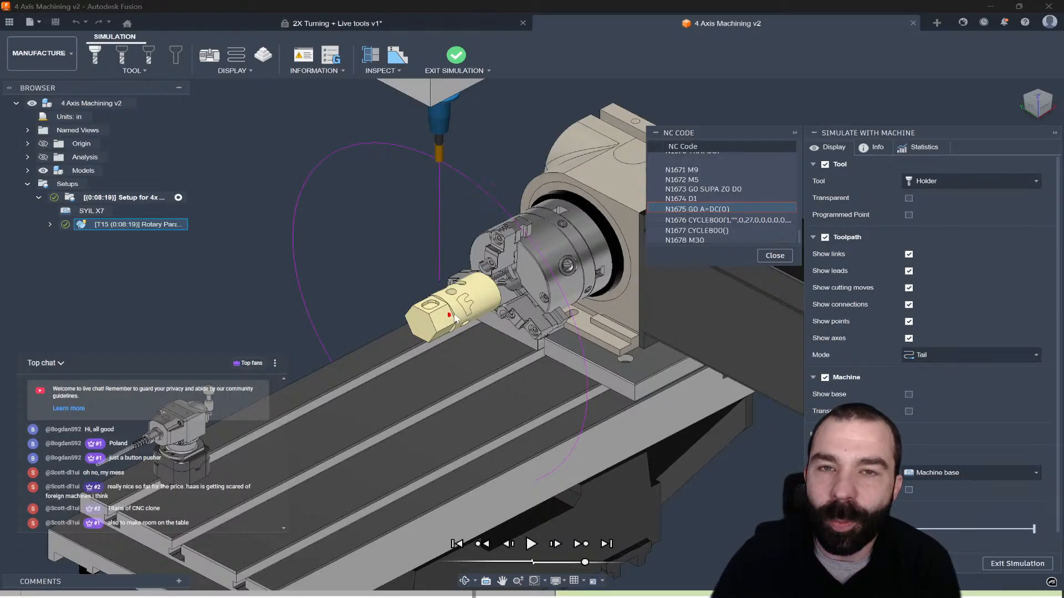
click(775, 256)
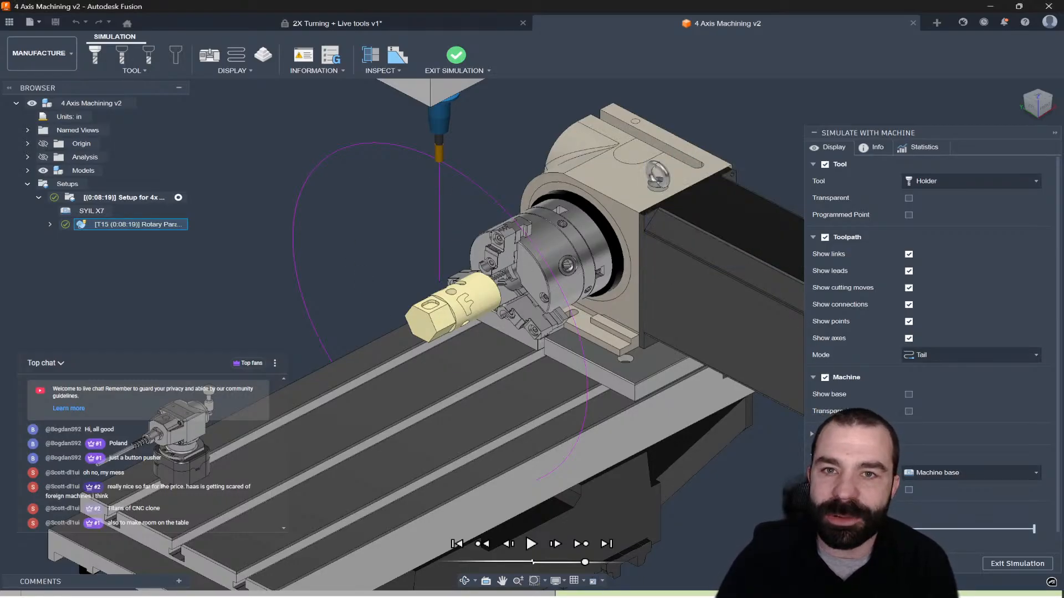
click(1010, 564)
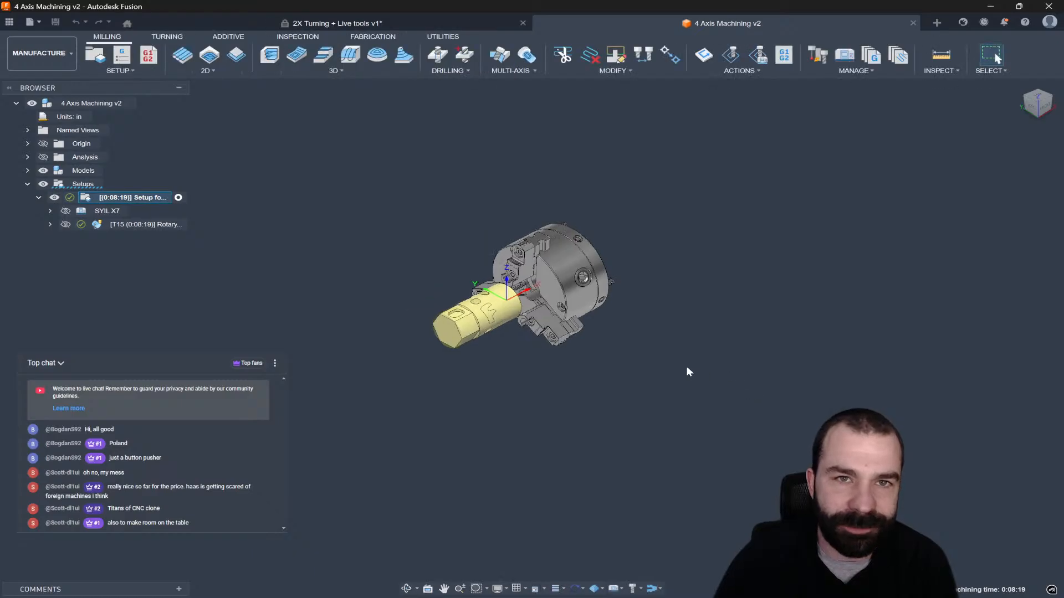
- Open the rotary axis kinematics in the SYIL X7 machine definition of the 4-axis setup
double_click(87, 198)
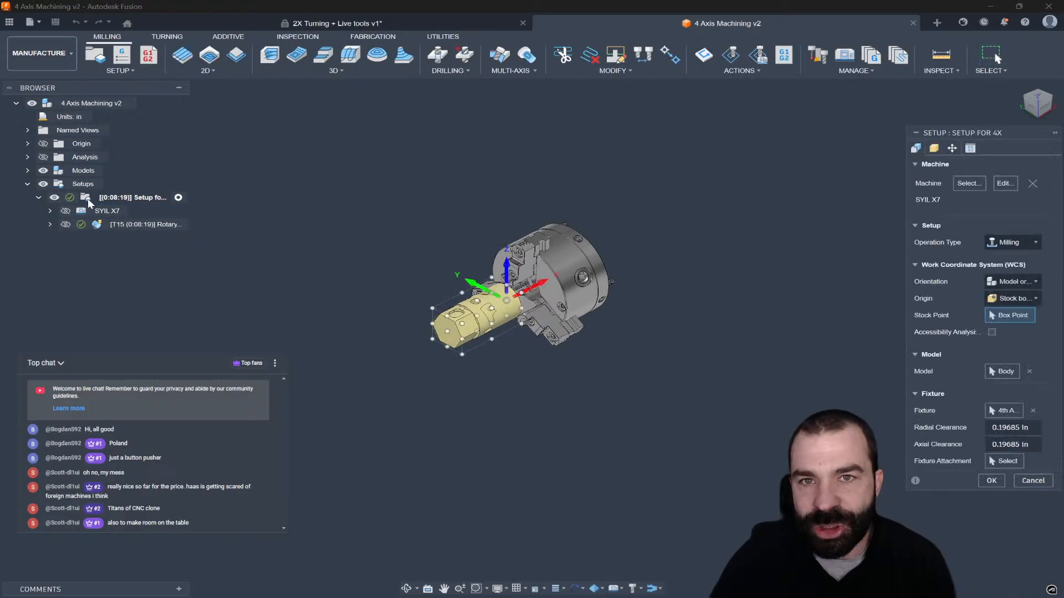
click(1002, 189)
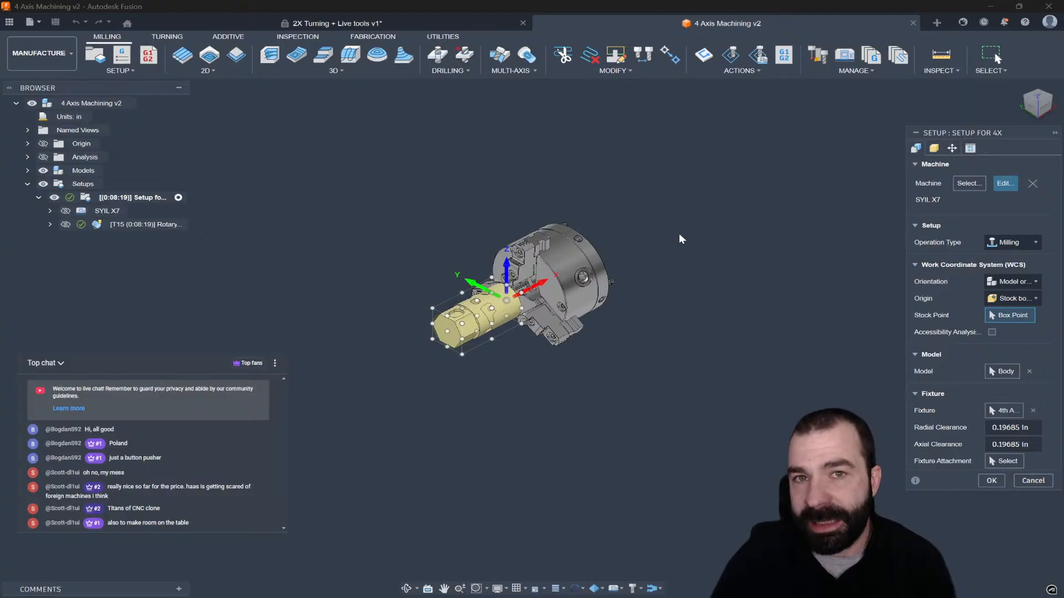
click(366, 153)
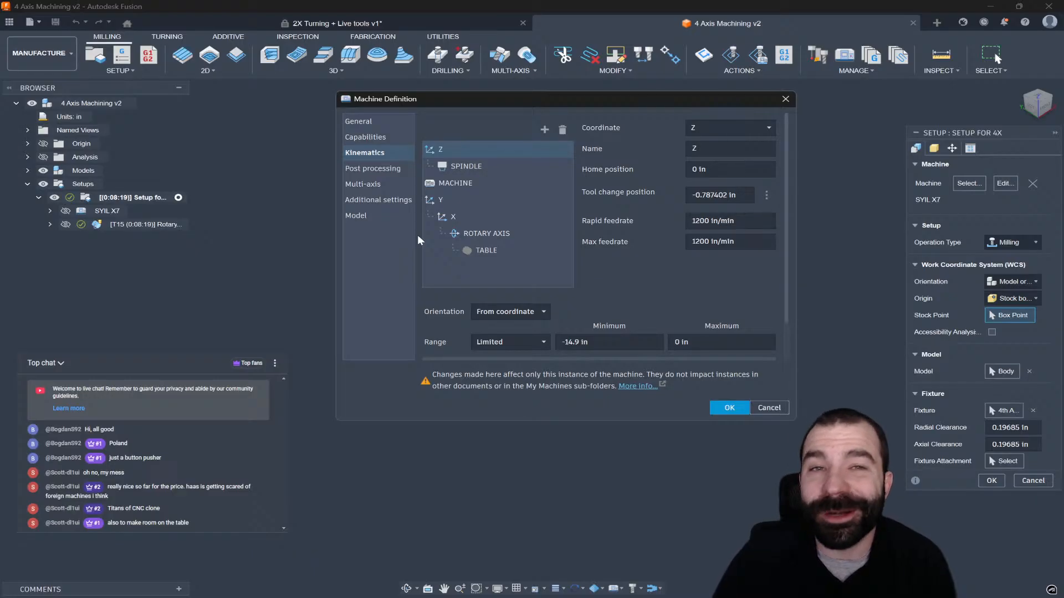
click(472, 236)
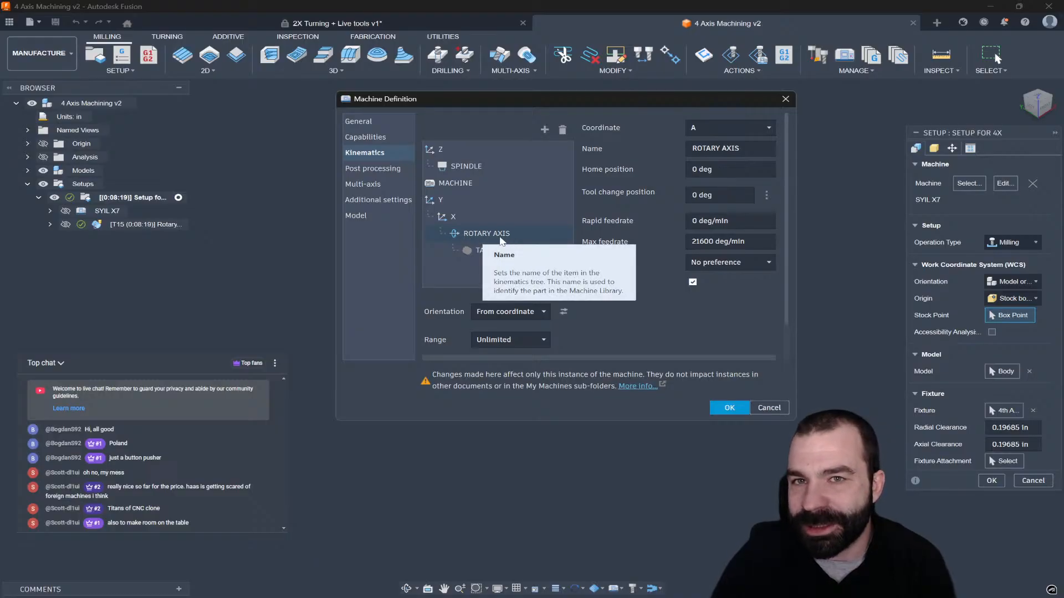
scroll(448, 351, down, 2)
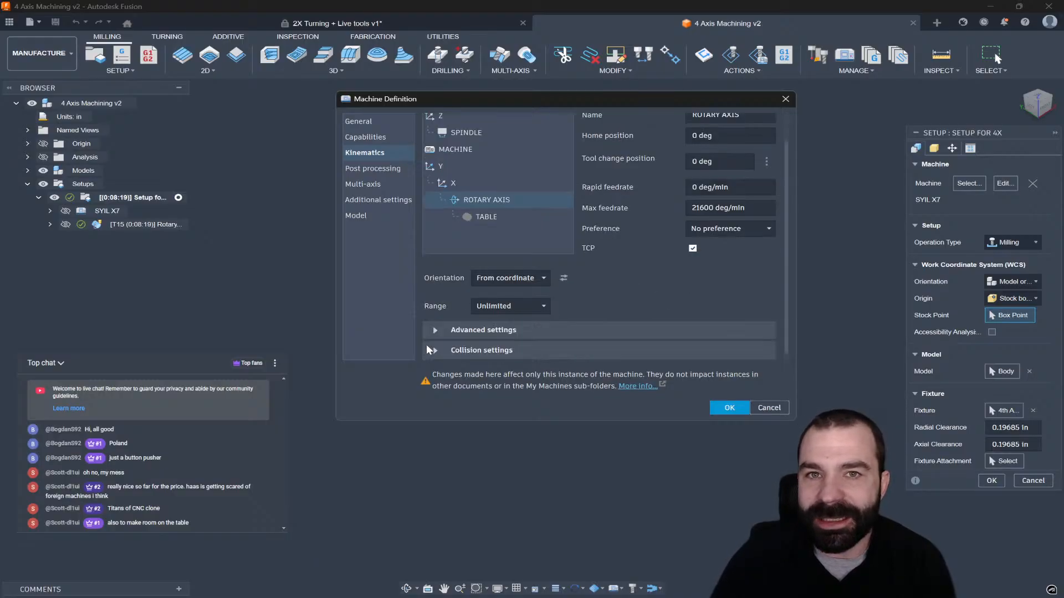
- Try a Limited range for the rotary axis and check the machine's multi-axis settings
click(509, 308)
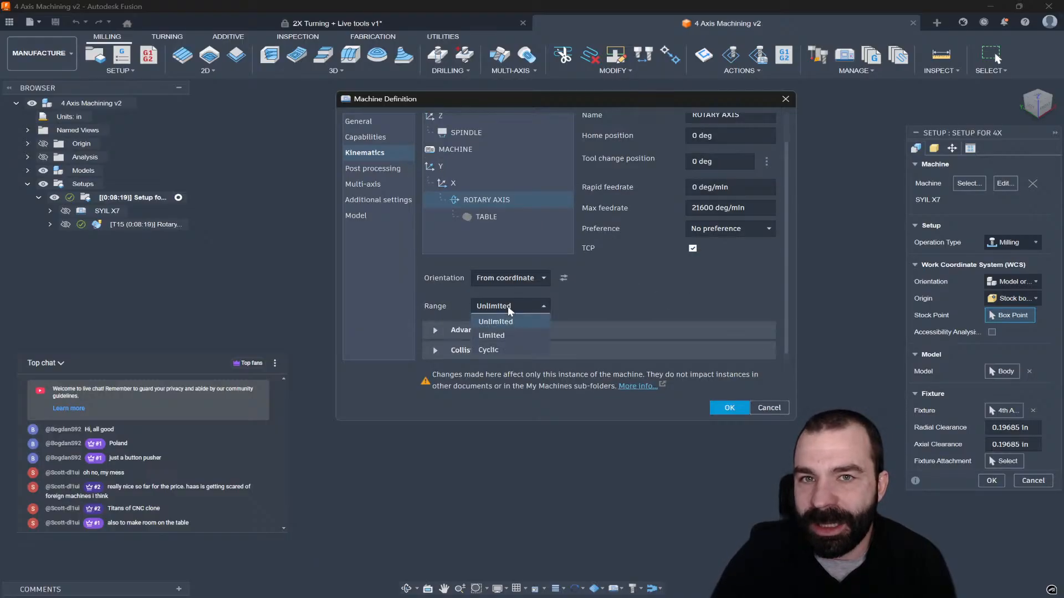
click(510, 335)
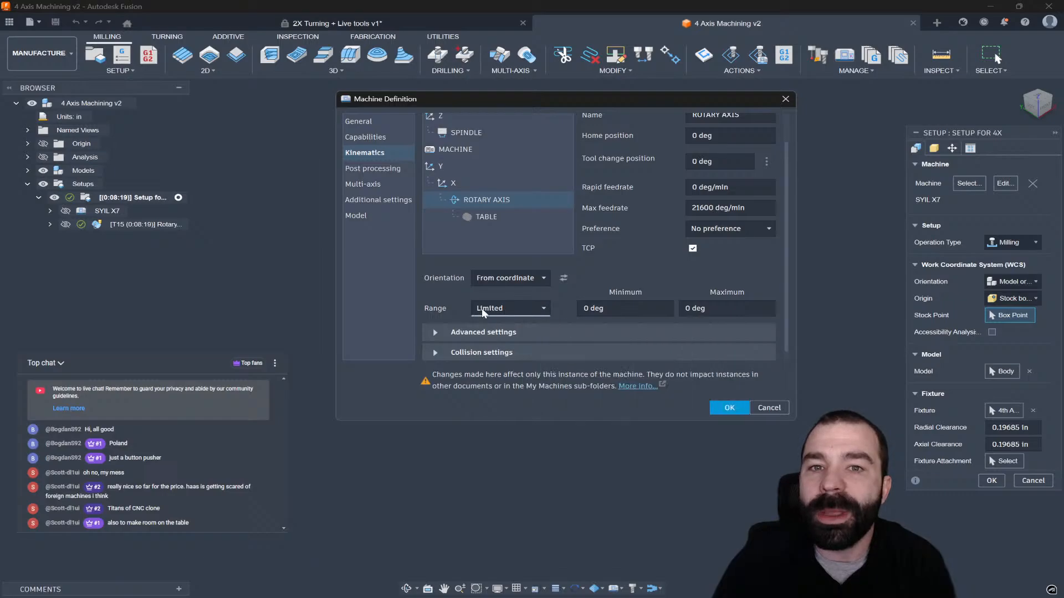
click(370, 185)
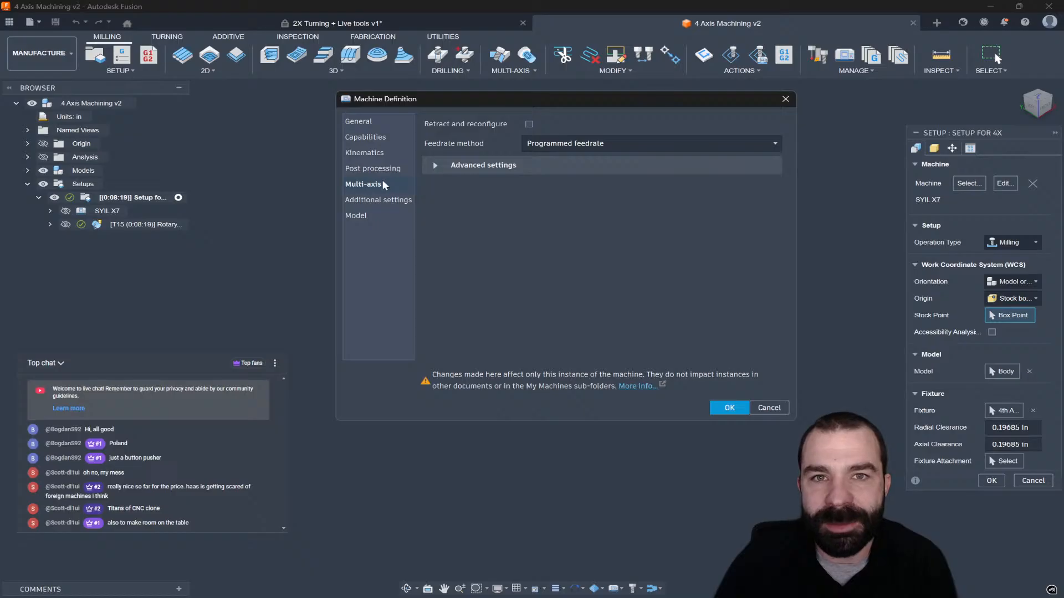
click(374, 155)
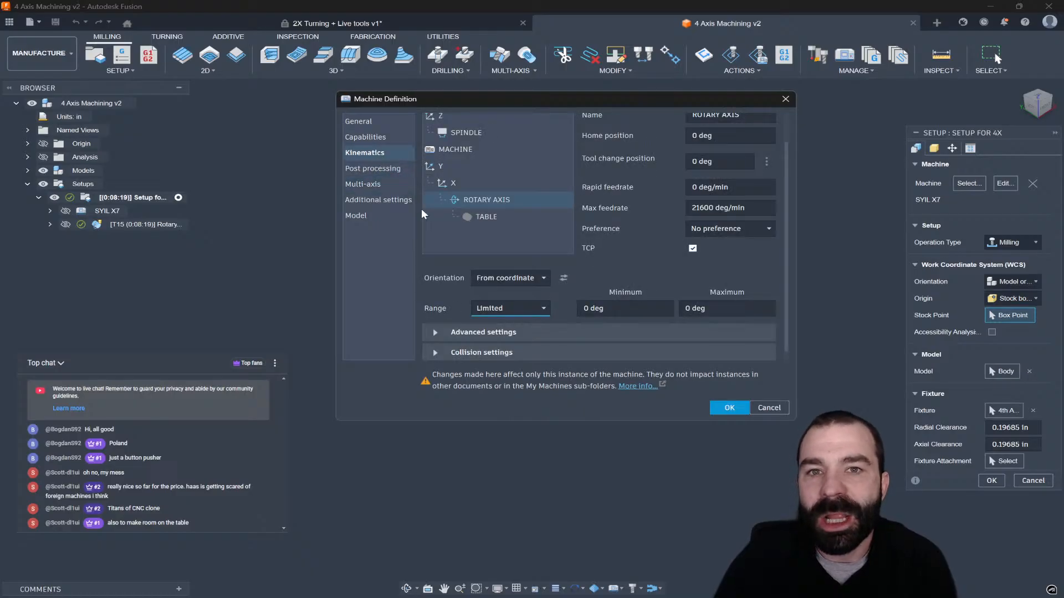
- Set the rotary axis range to Cyclic, from 0 to 360 deg, and accept the machine and setup changes
click(494, 200)
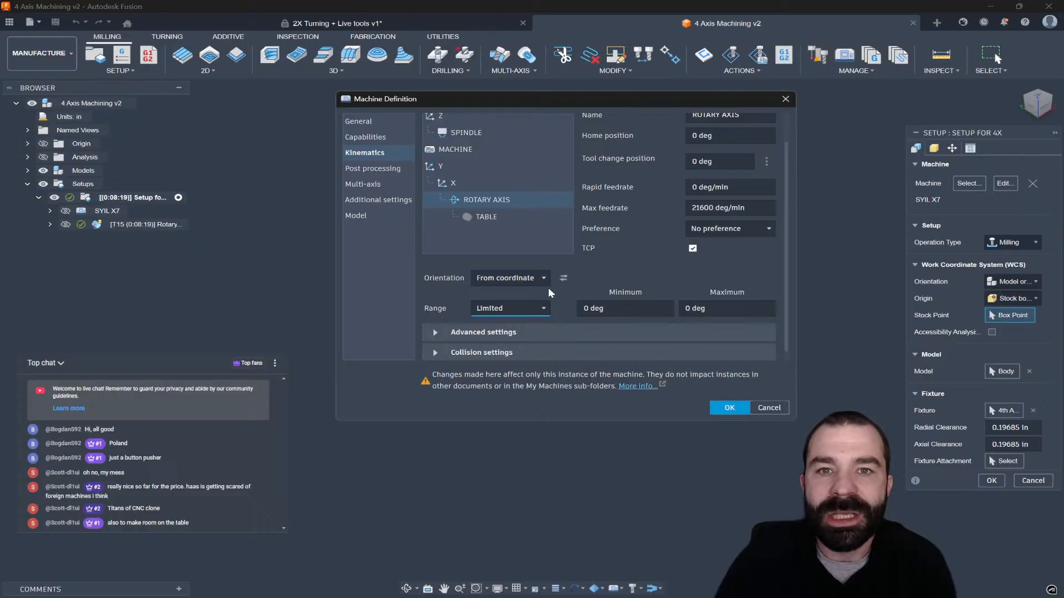
click(536, 306)
click(506, 354)
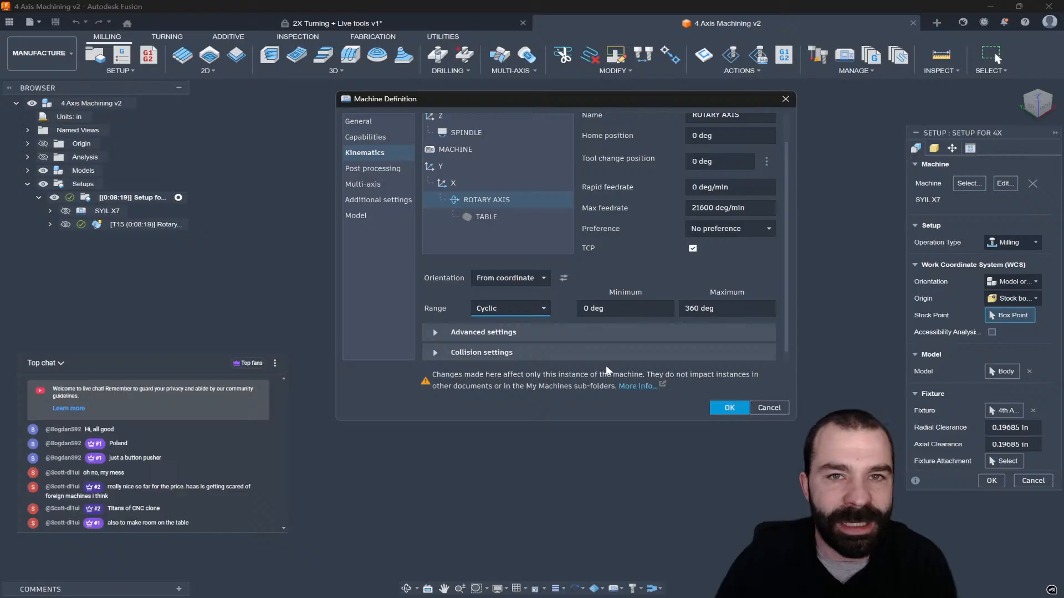
click(728, 407)
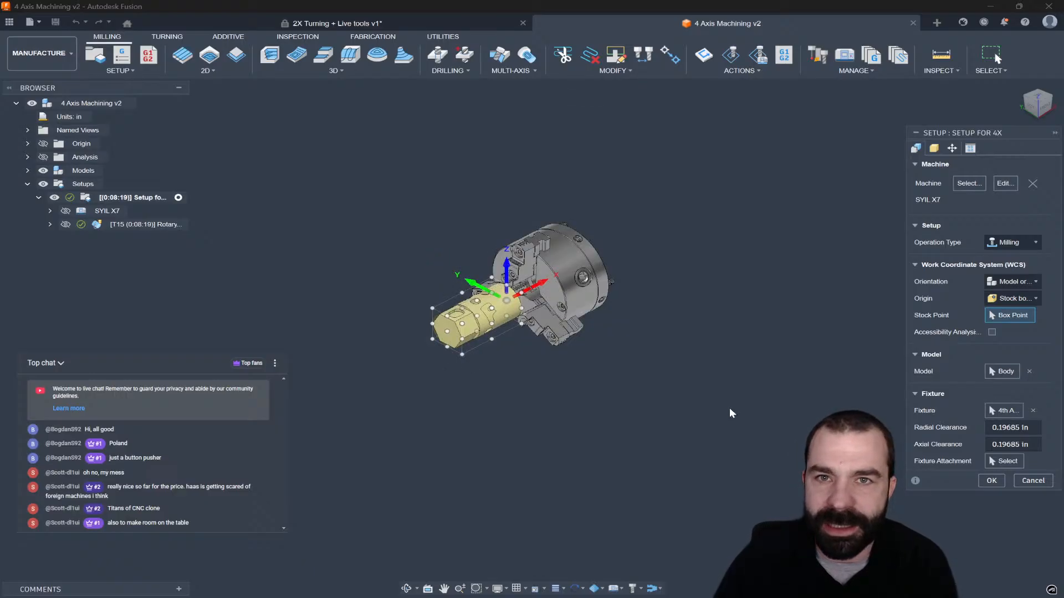
click(991, 480)
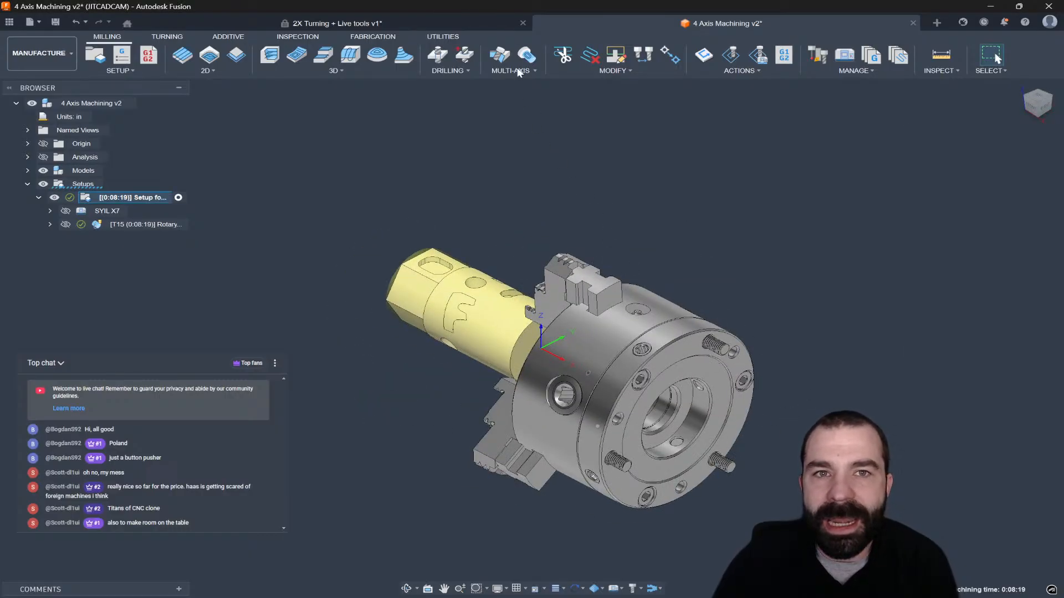
- Start the simulation with machine for the edited setup and play the rotary operation, pausing it during the cut
click(755, 56)
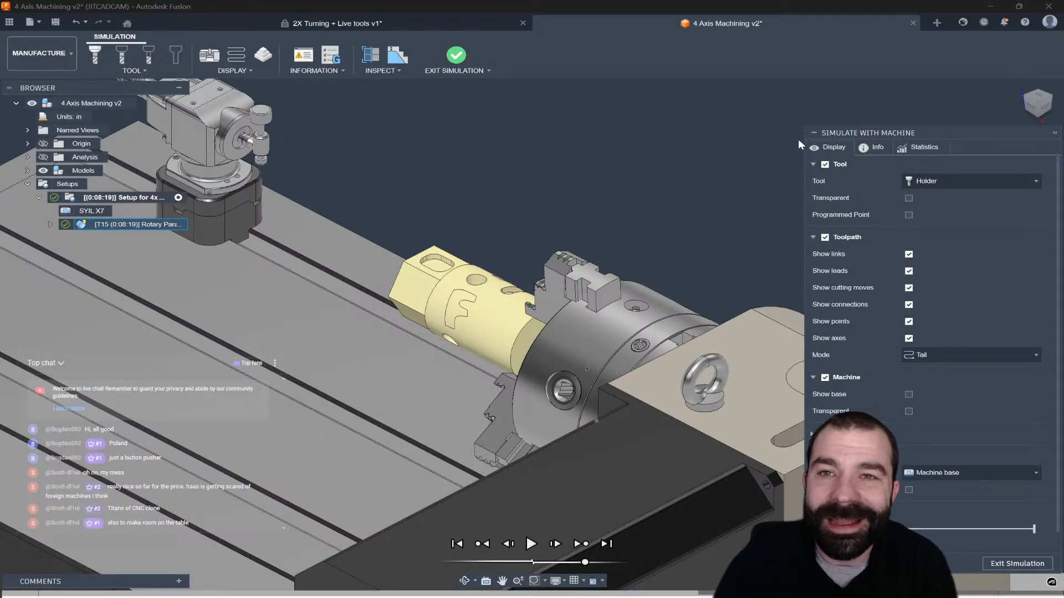
click(1029, 104)
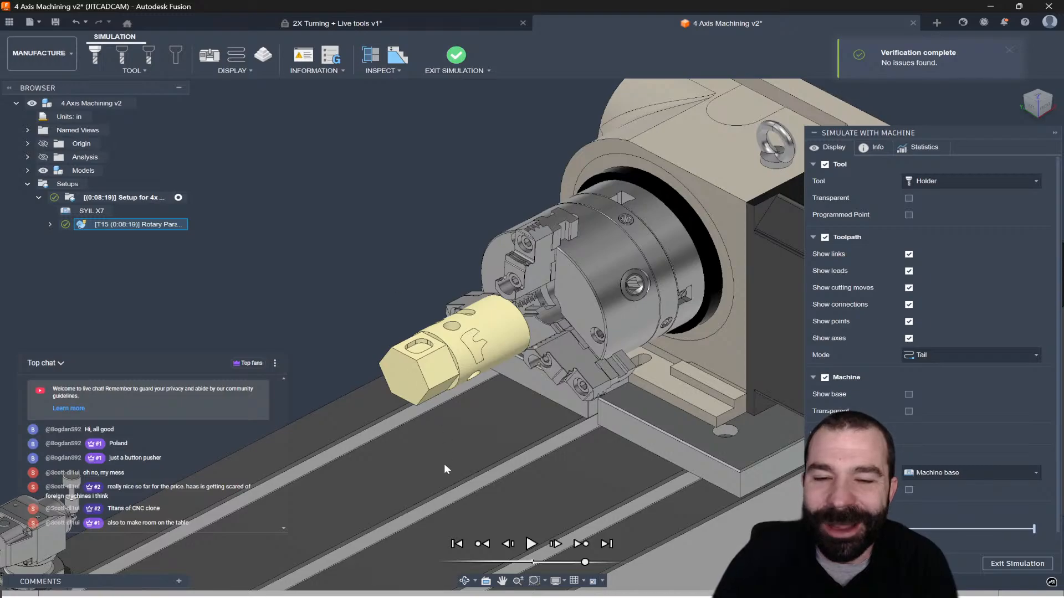
click(529, 545)
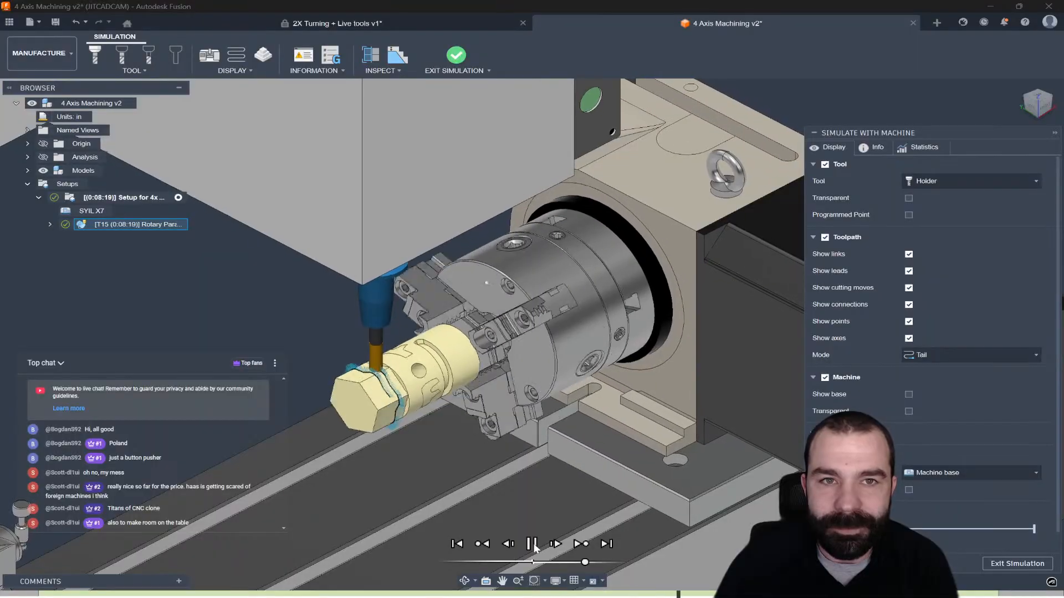
click(532, 545)
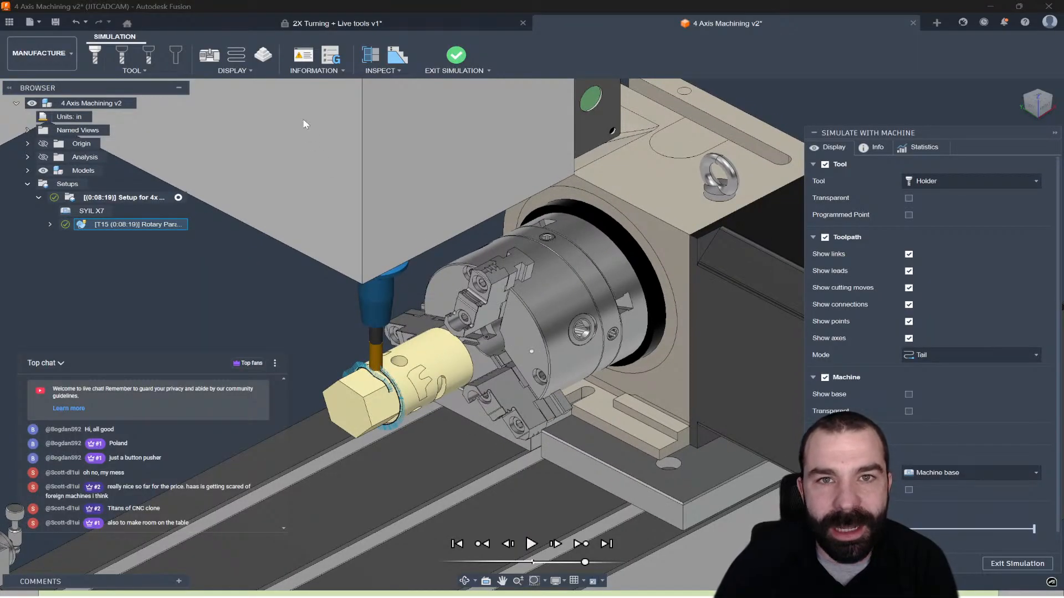
- Show the NC code alongside the machine and play the simulation through the tool retract before pausing it
click(329, 55)
click(531, 544)
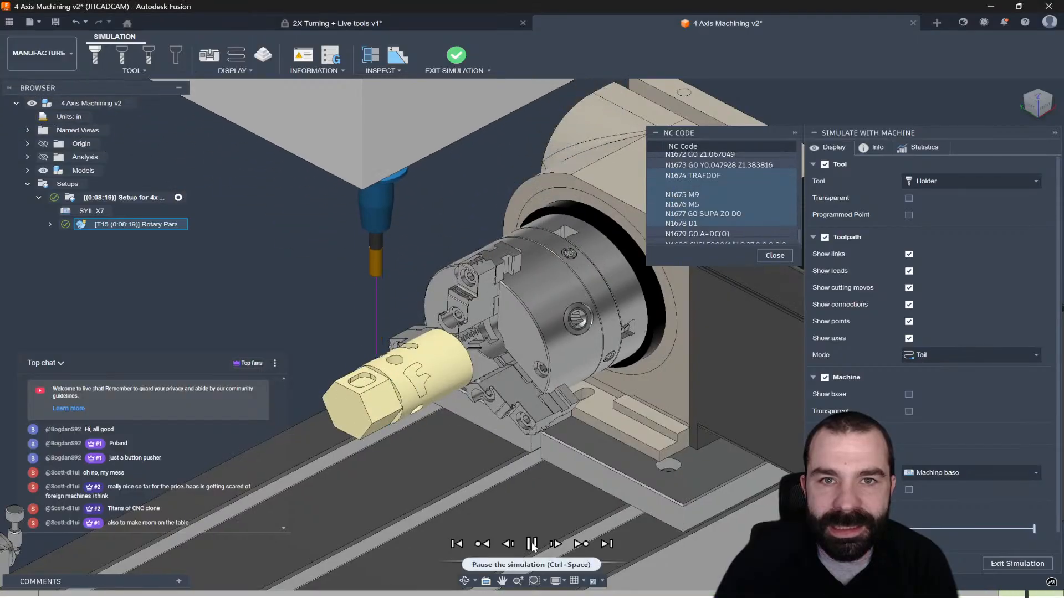
click(532, 544)
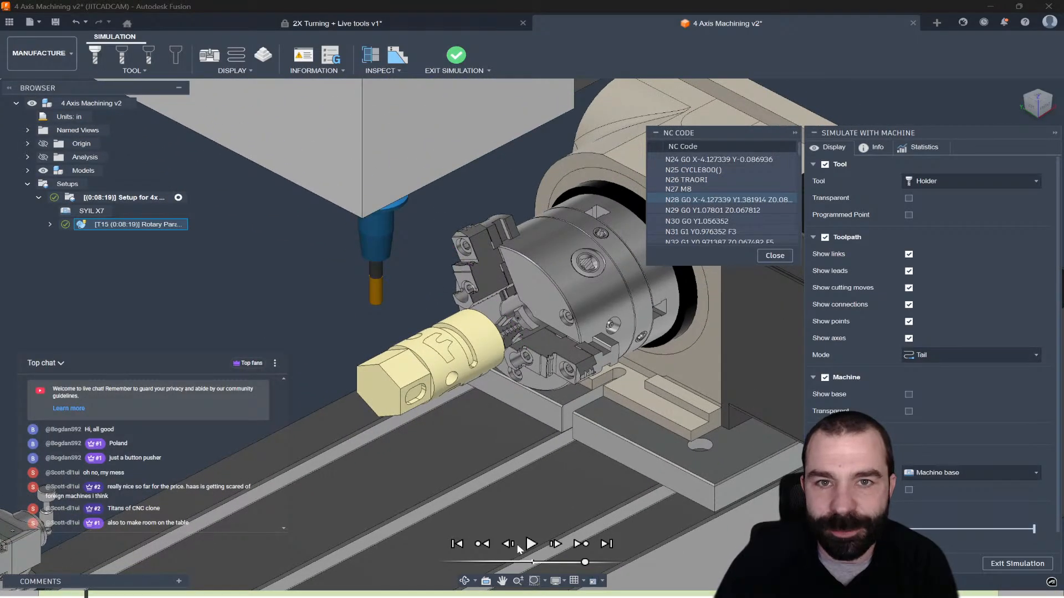
- Jump back to the end of the program and check the A-axis values on NC lines N1661 and N1662
click(995, 594)
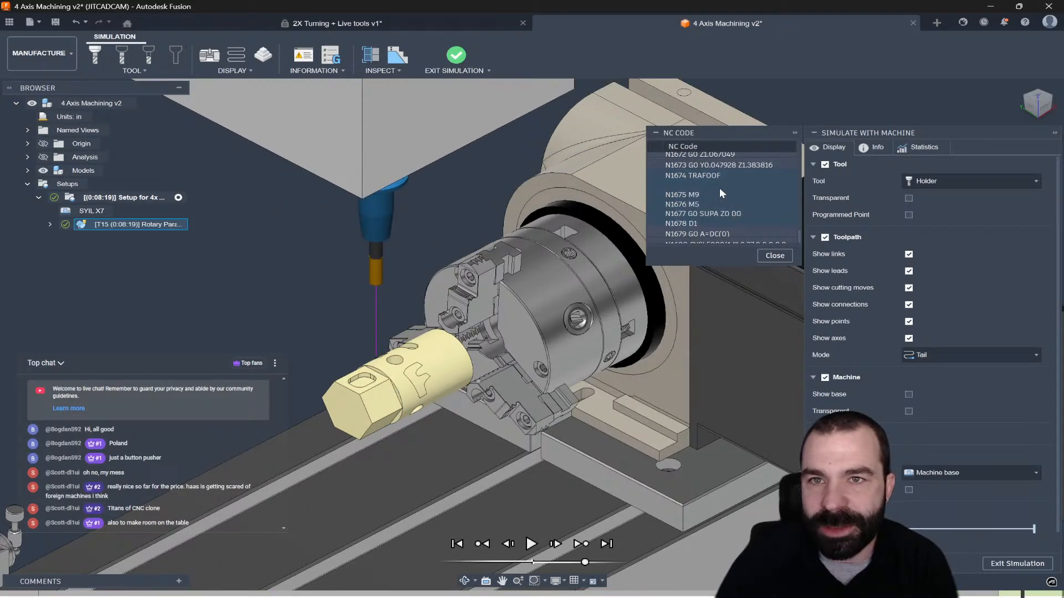
scroll(719, 187, up, 2)
scroll(732, 202, up, 2)
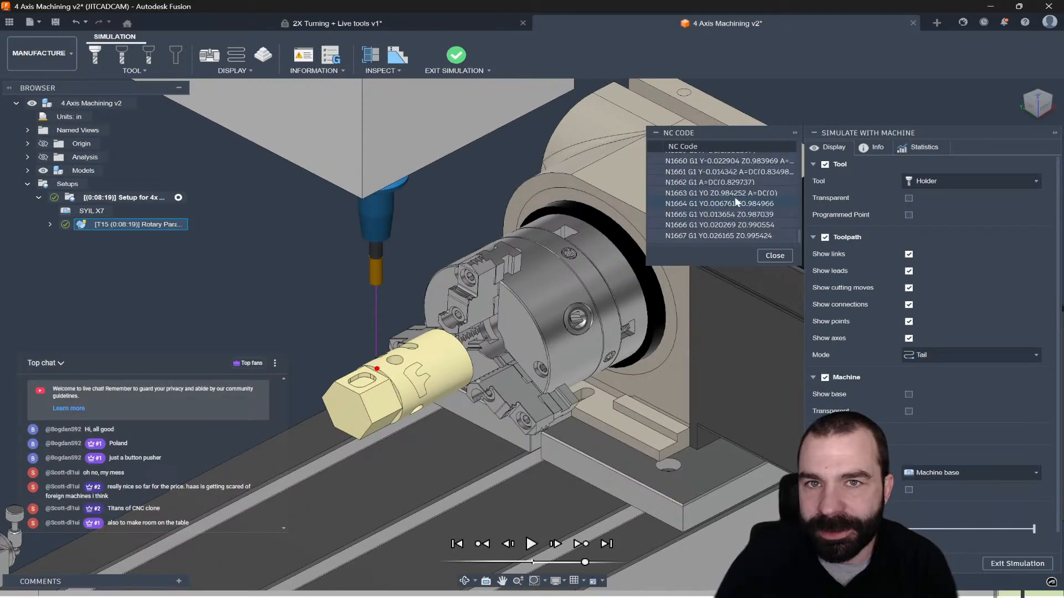
click(749, 172)
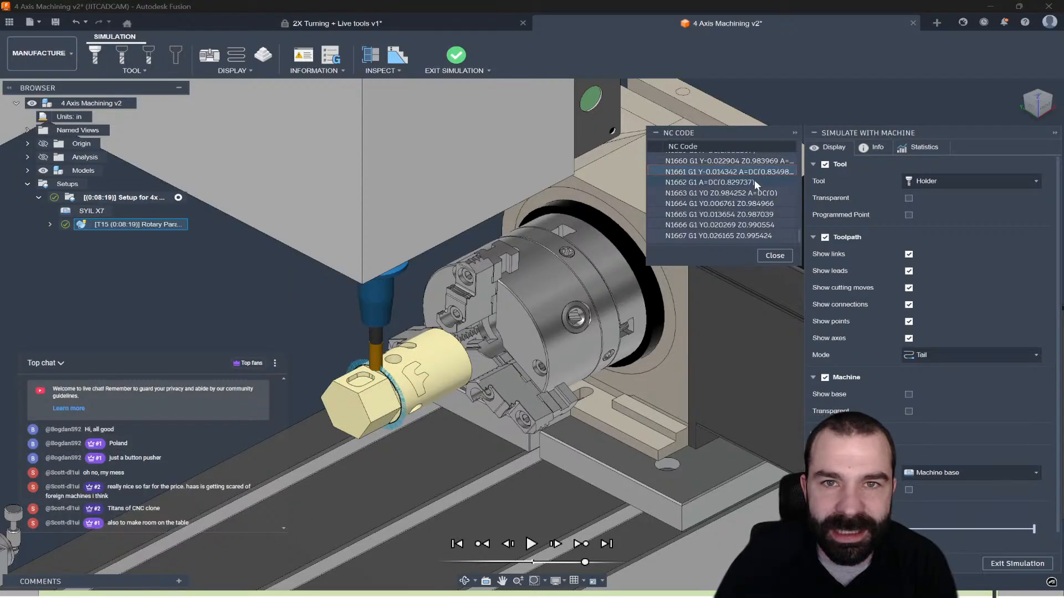
click(747, 182)
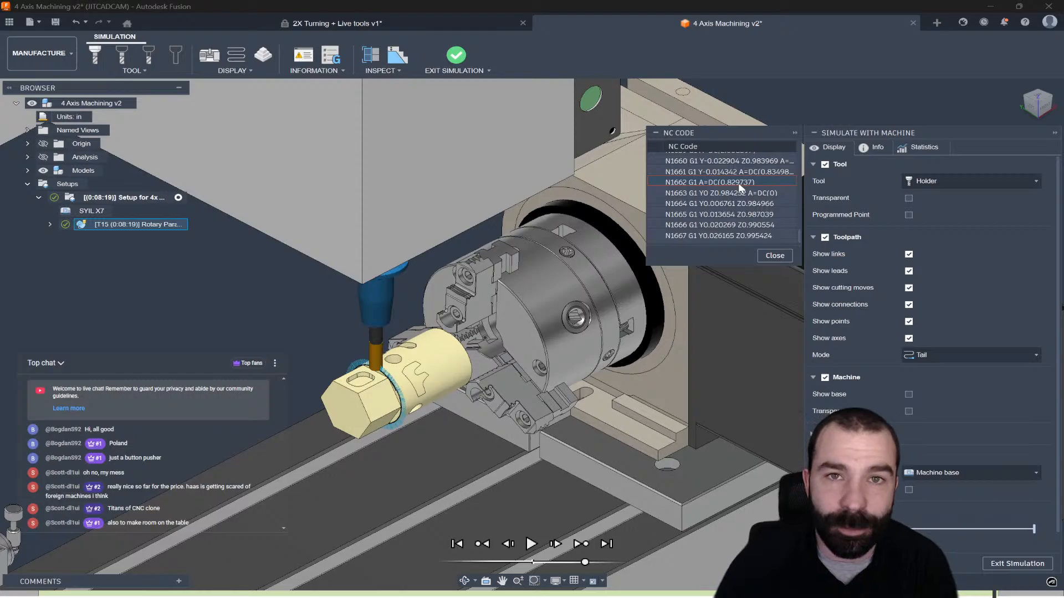
- Widen the NC code list and examine the A-axis values on the lines leading up to N1667
scroll(740, 187, up, 2)
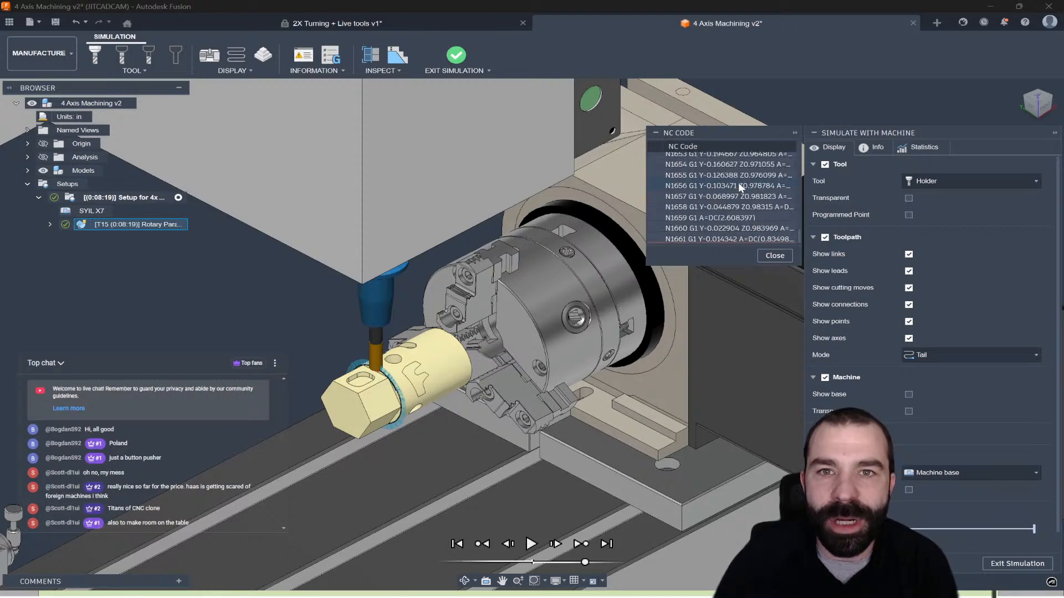
click(720, 185)
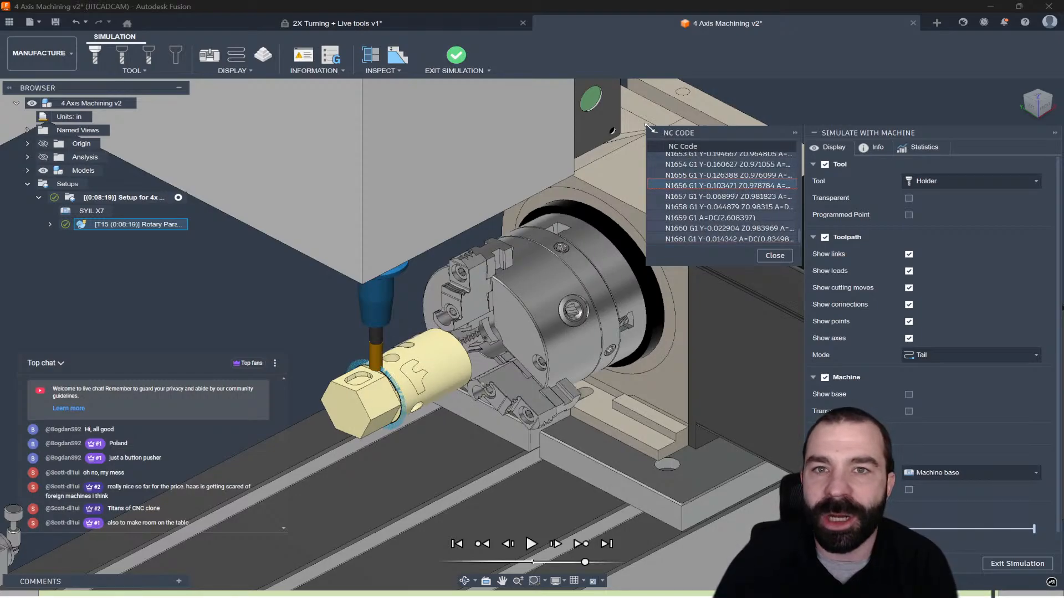
drag(647, 126, 534, 127)
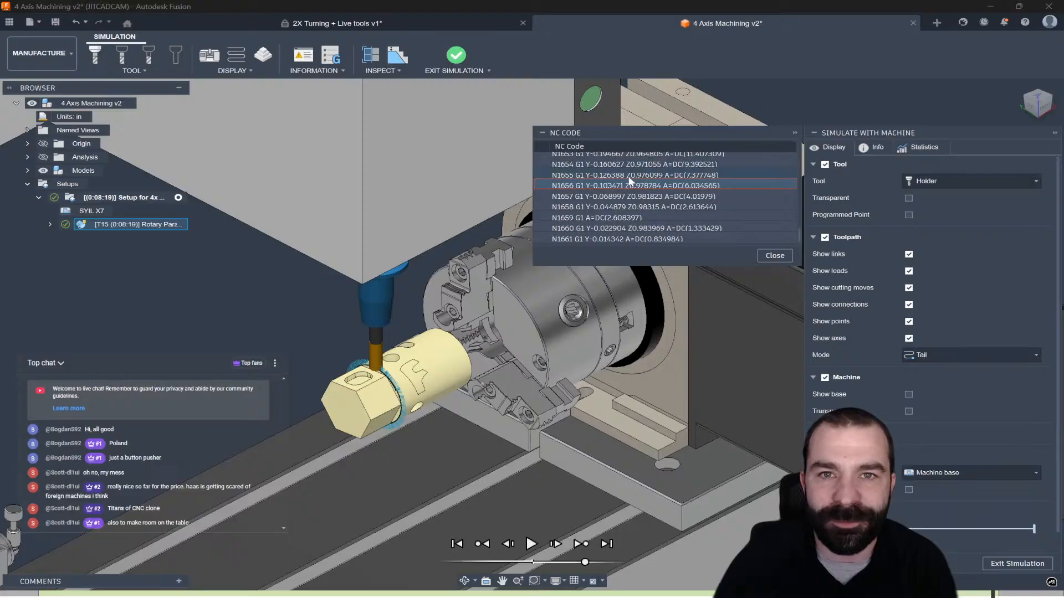
scroll(695, 188, up, 6)
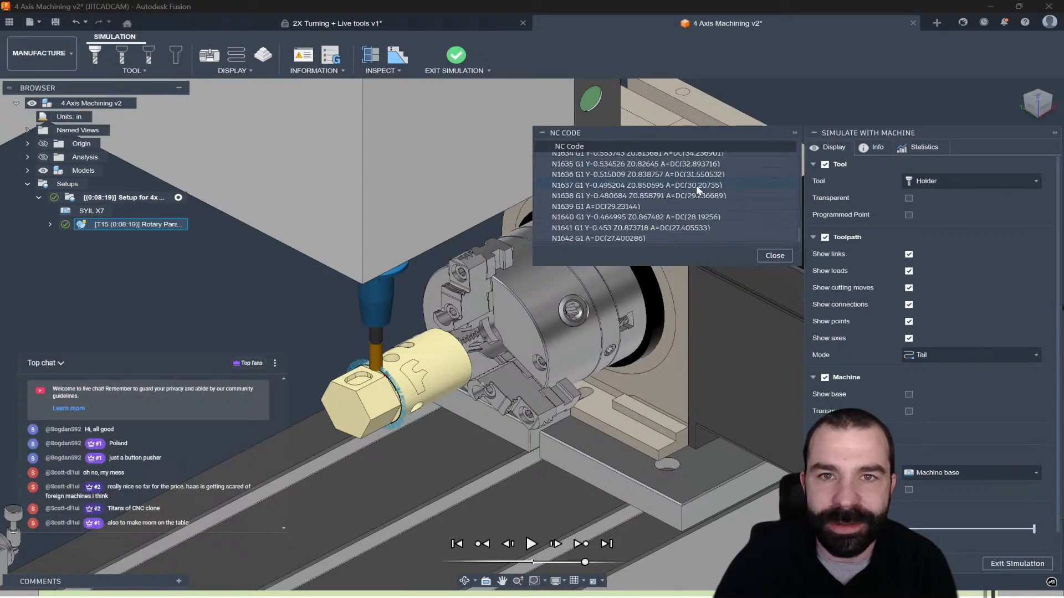
scroll(696, 185, up, 12)
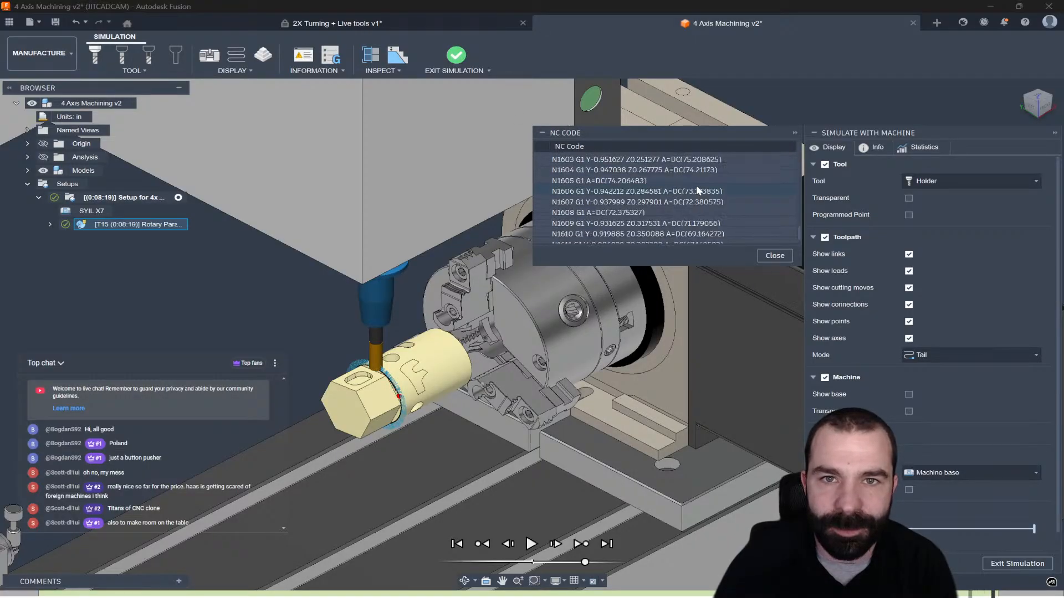
scroll(696, 185, up, 10)
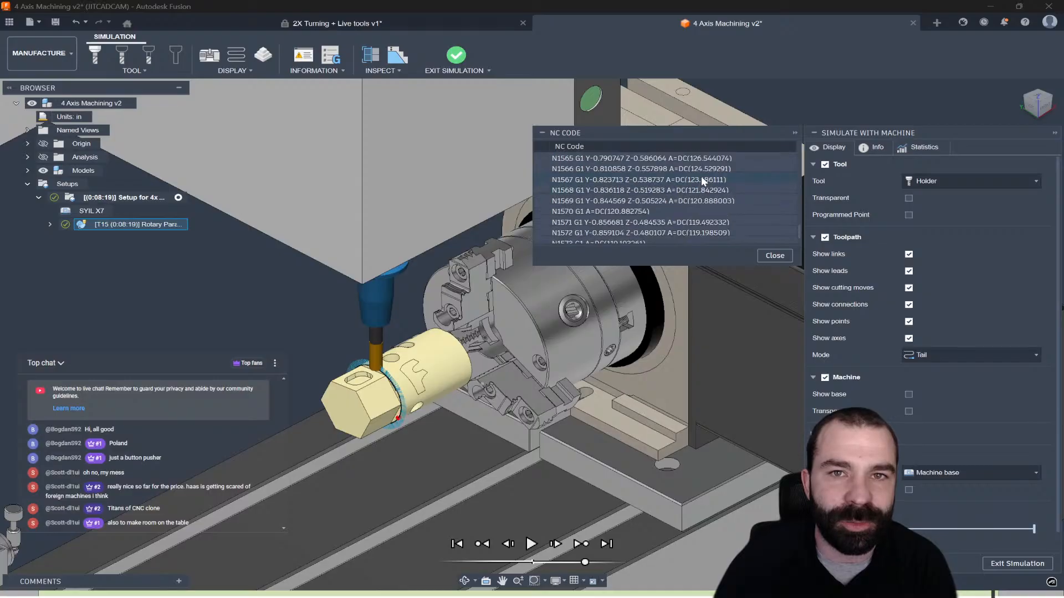
scroll(723, 208, down, 20)
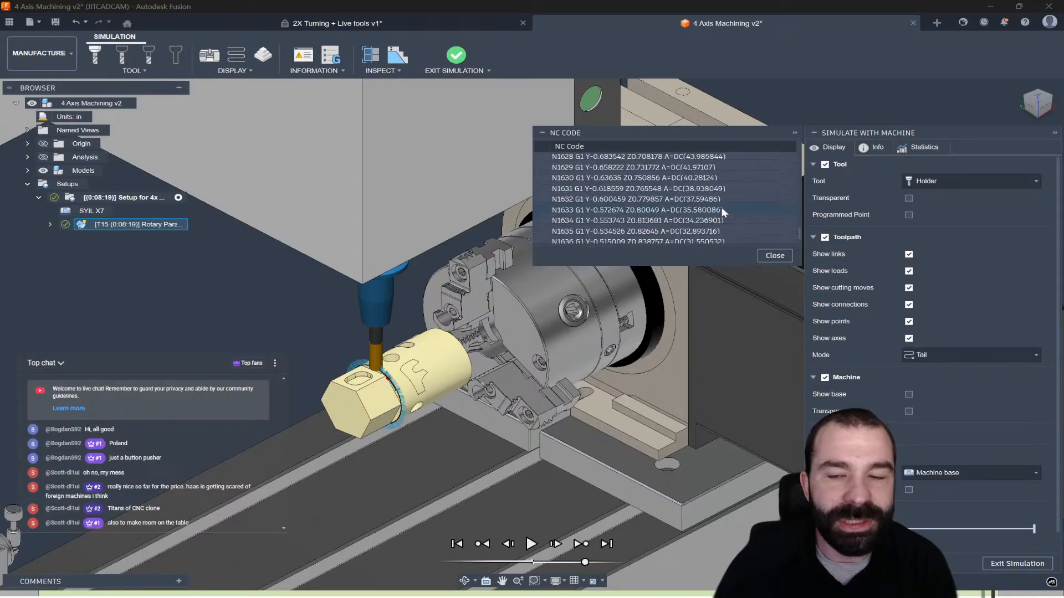
scroll(722, 204, down, 8)
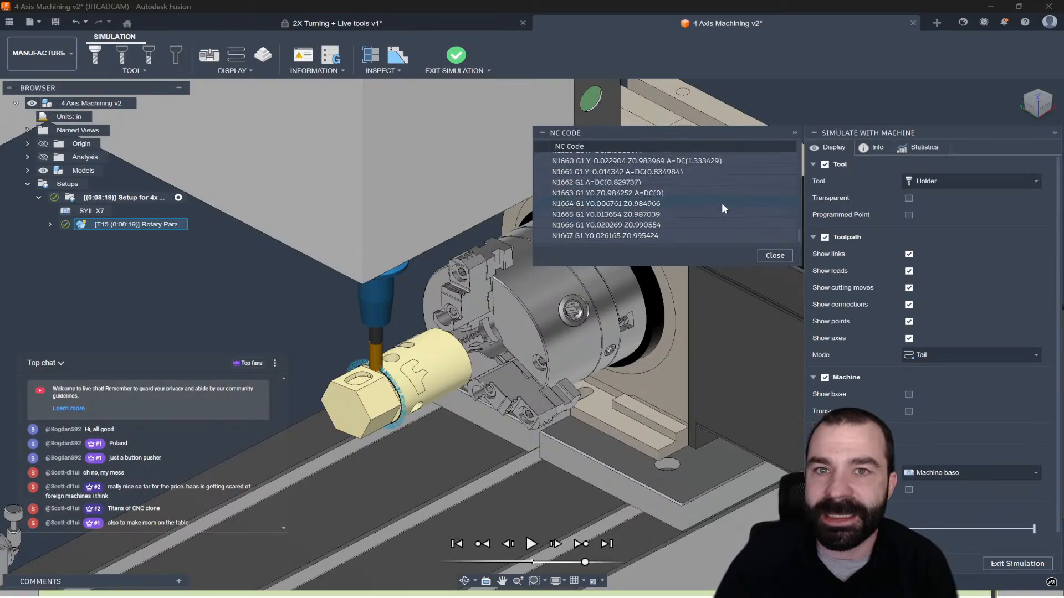
scroll(721, 204, up, 3)
- Play the simulation through the program end, and replay it from the beginning up to the first tool approach
click(317, 334)
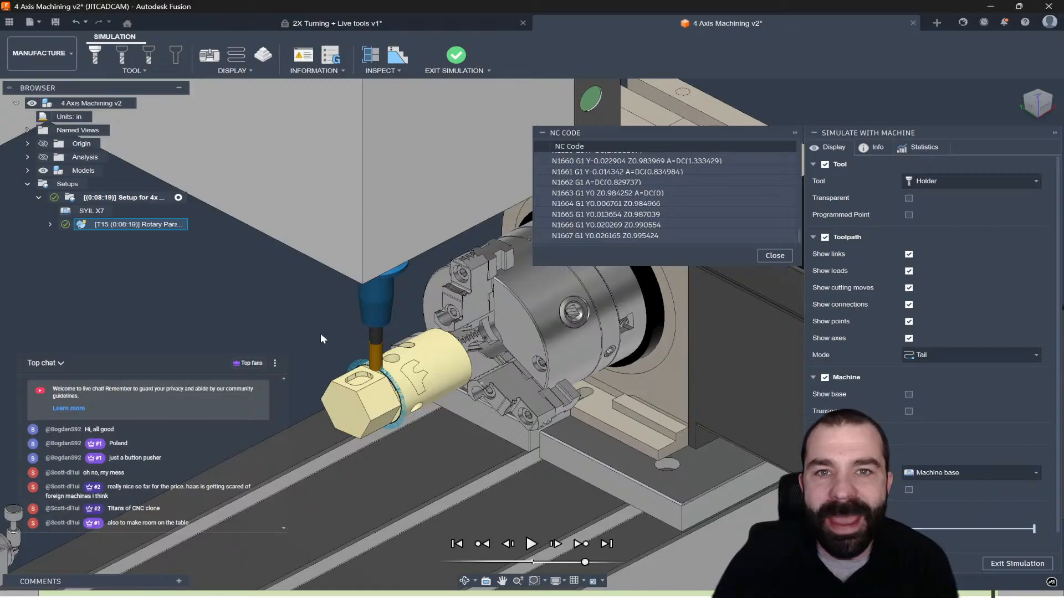
key(space)
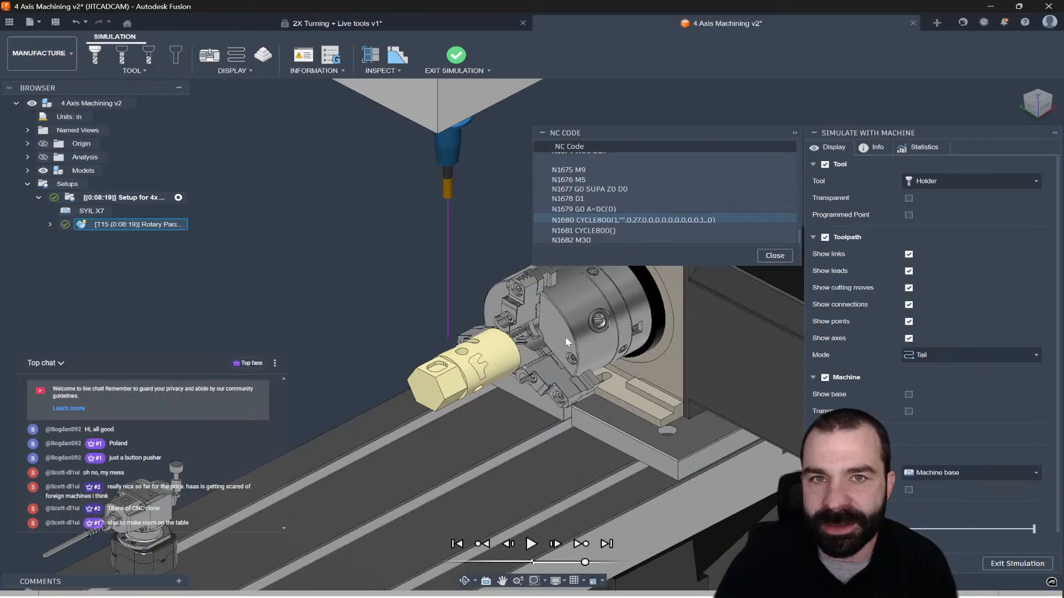
click(457, 543)
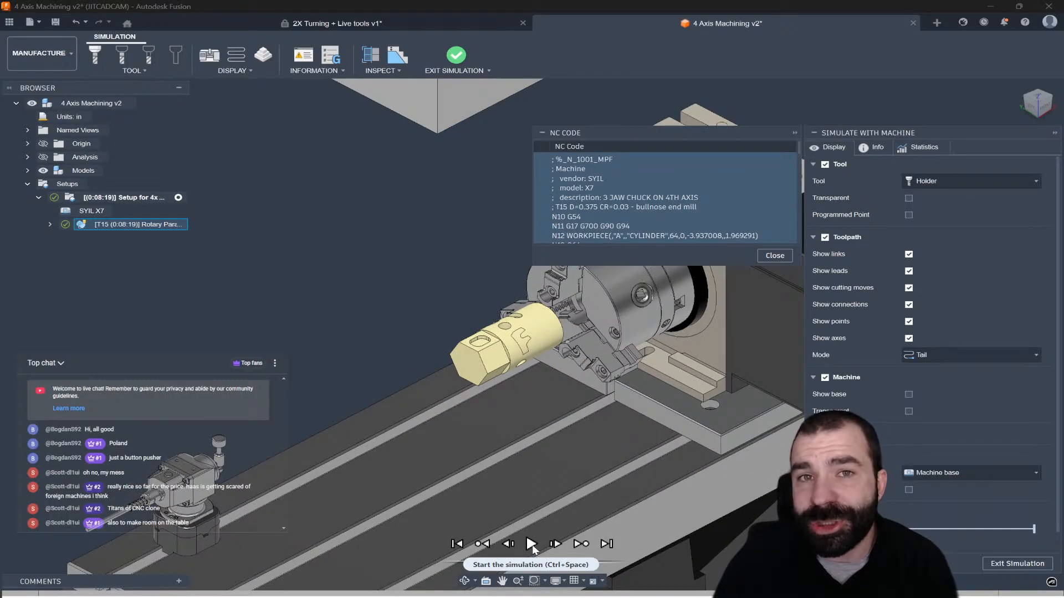
click(531, 544)
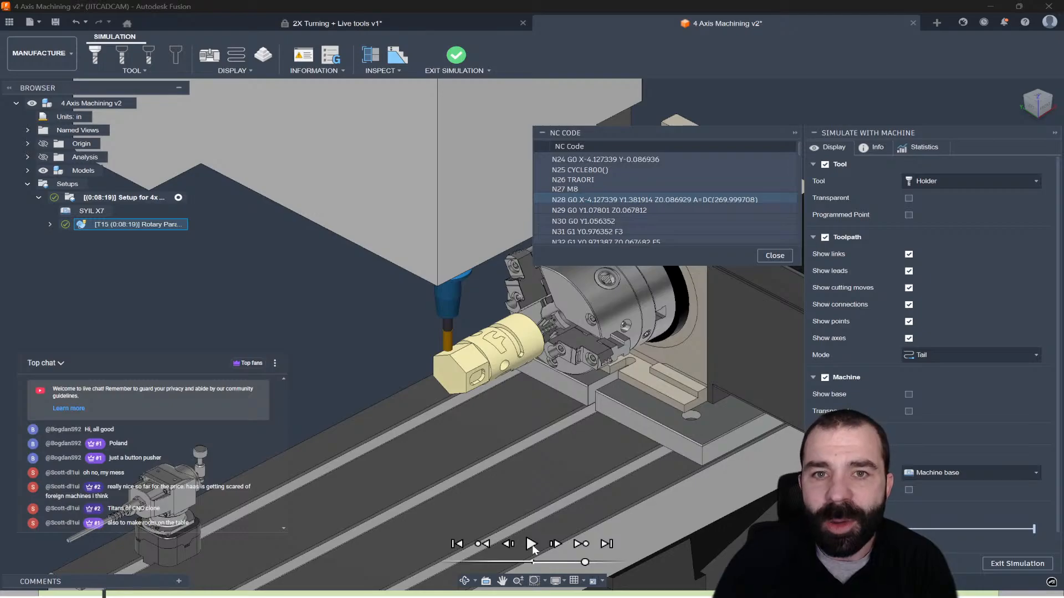
drag(502, 440, 411, 431)
- Step through the opening NC code lines and check the A-axis positioning on N22 and the CYCLE800 call on N23
scroll(601, 187, up, 5)
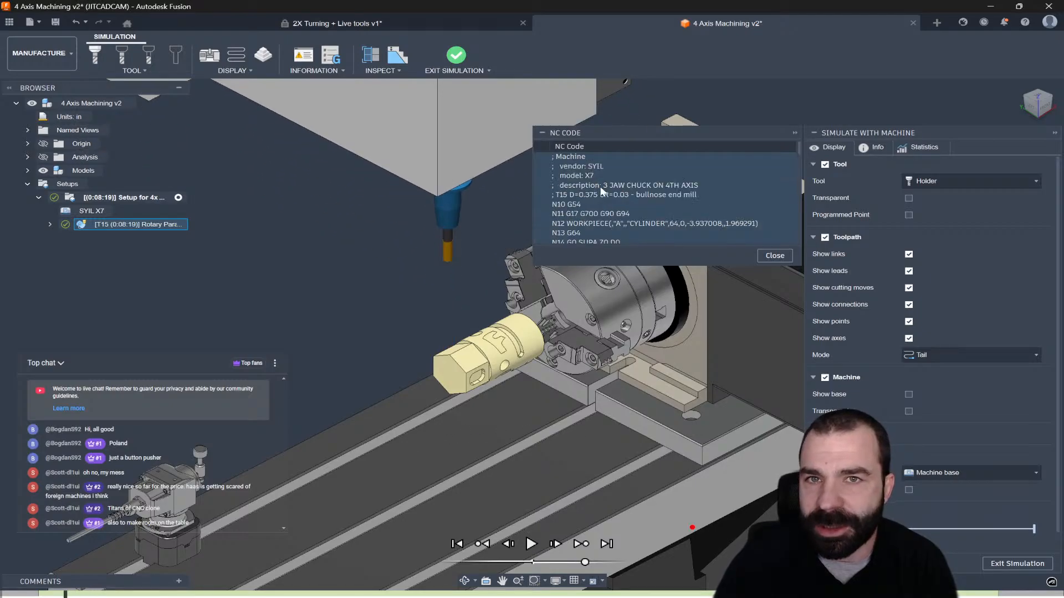
scroll(599, 186, up, 1)
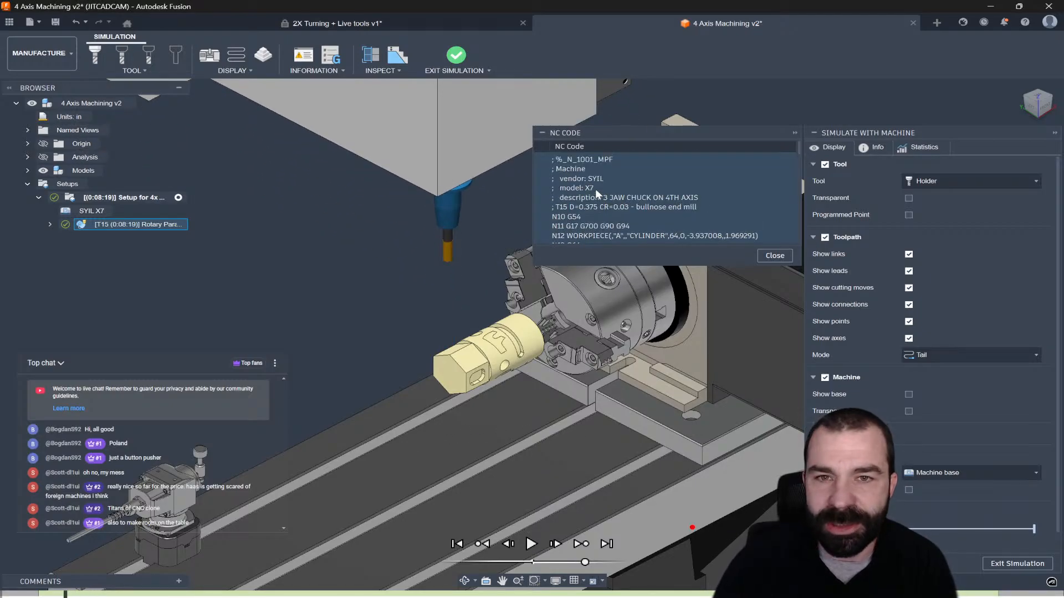
click(608, 189)
scroll(610, 192, down, 1)
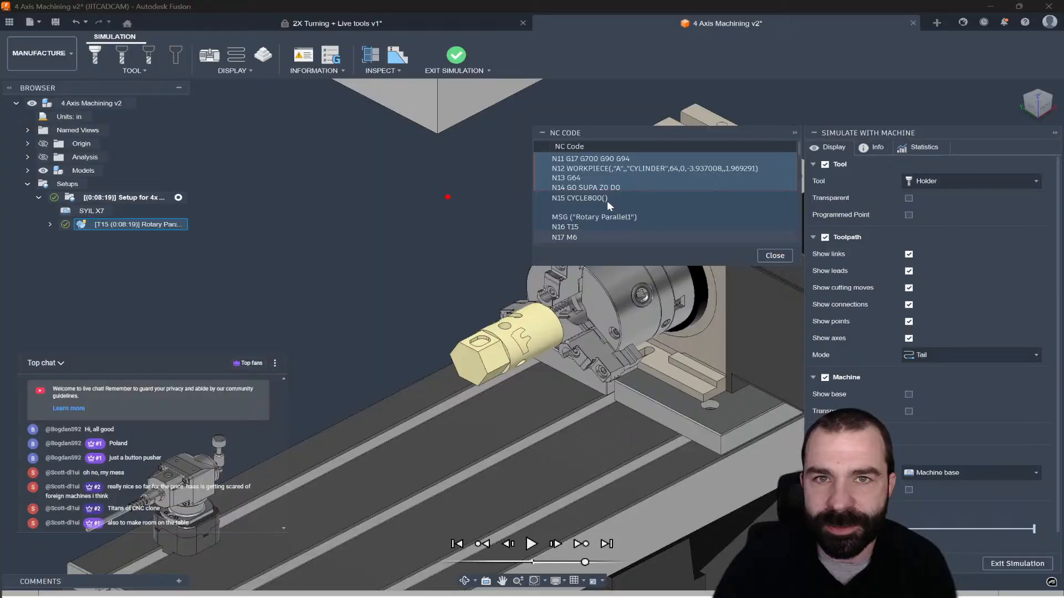
scroll(606, 207, down, 1)
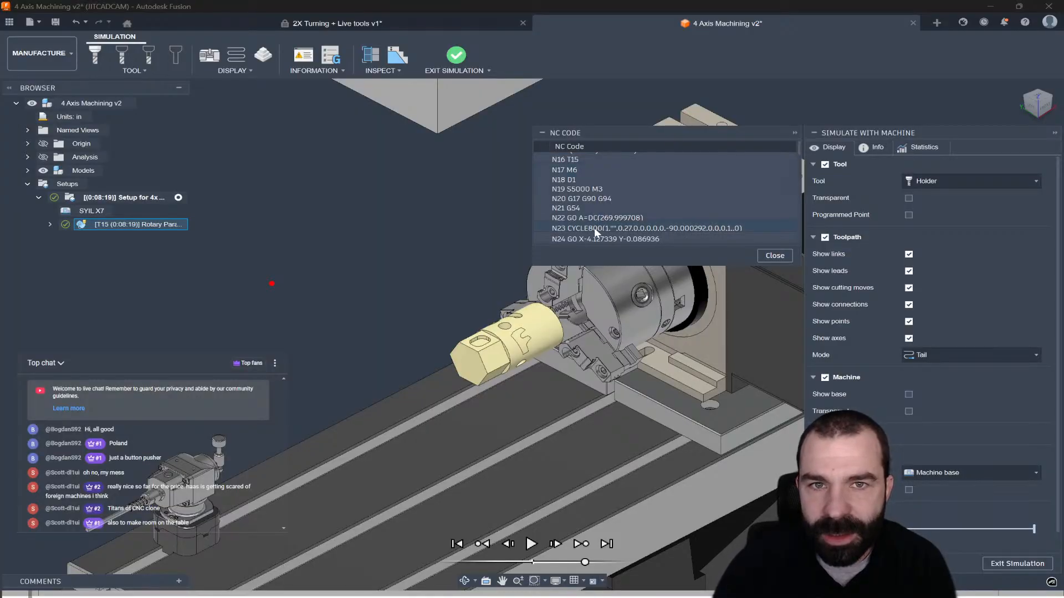
click(594, 228)
click(597, 218)
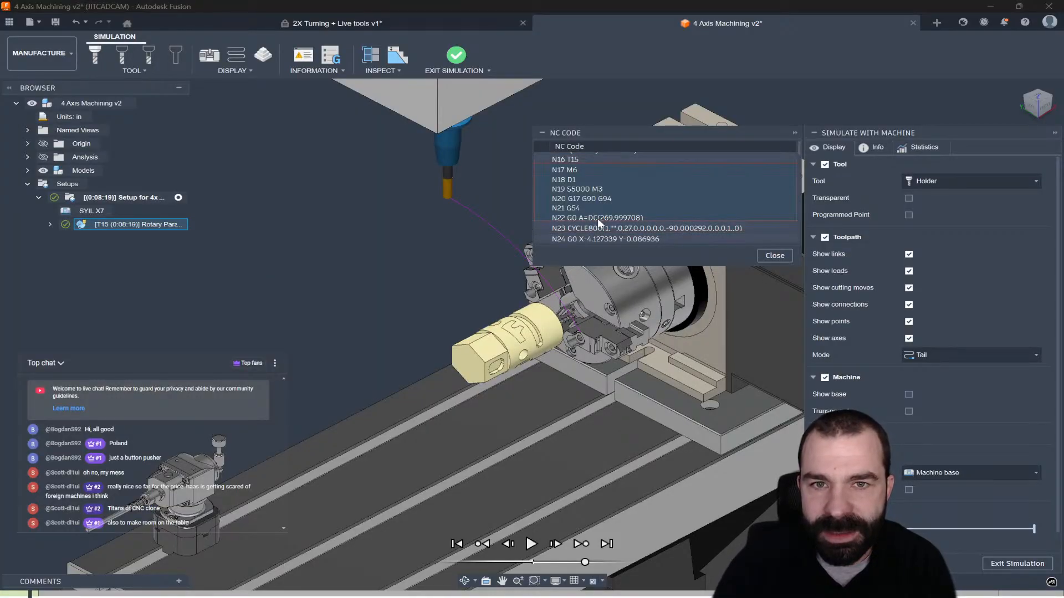
scroll(601, 187, up, 2)
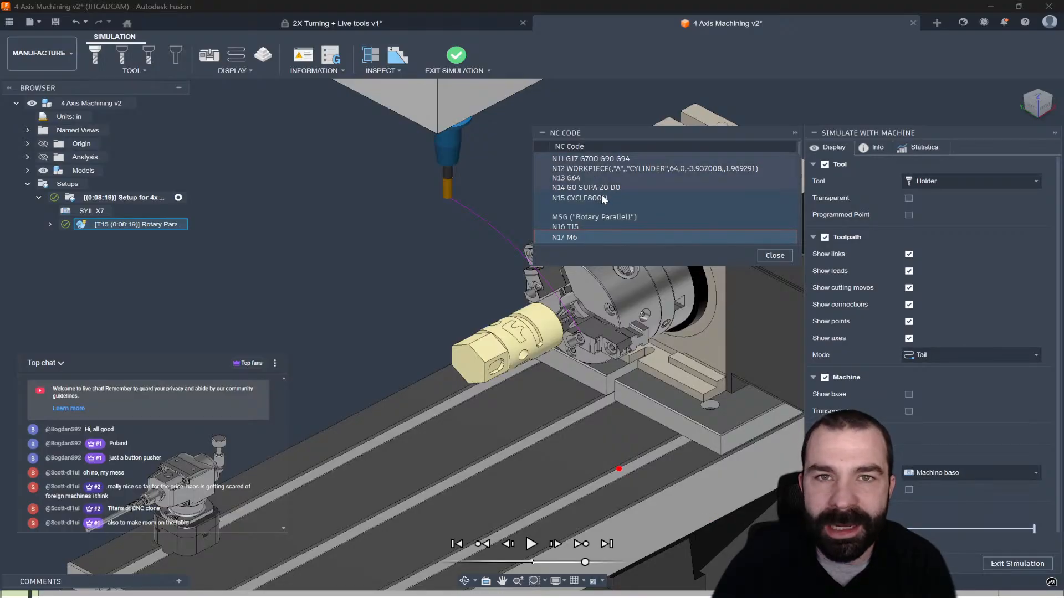
- Close the NC code list and exit the machine simulation
shift+middle_drag(513, 247, 458, 258)
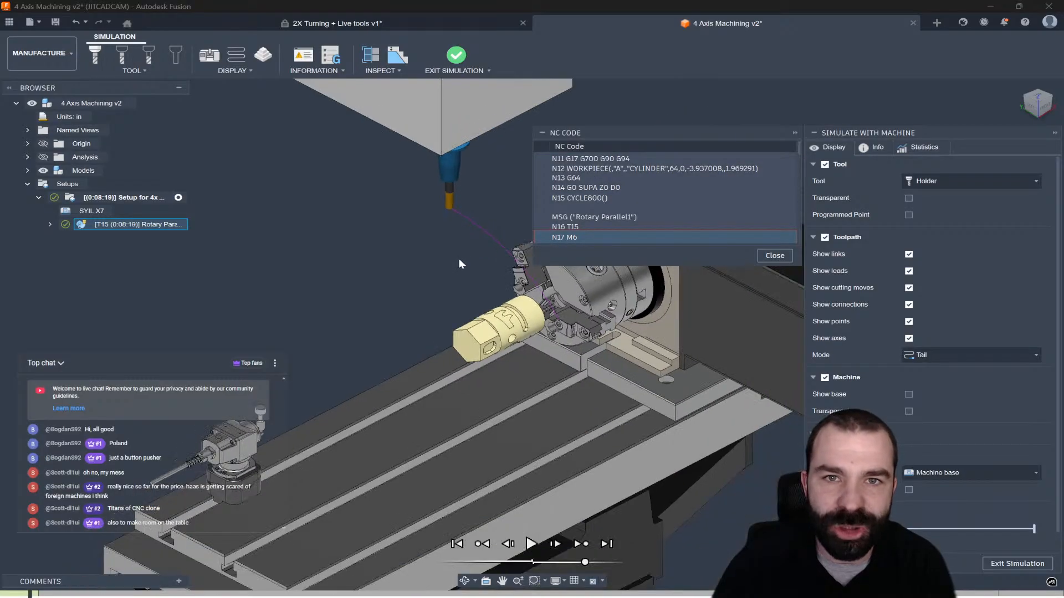
click(775, 255)
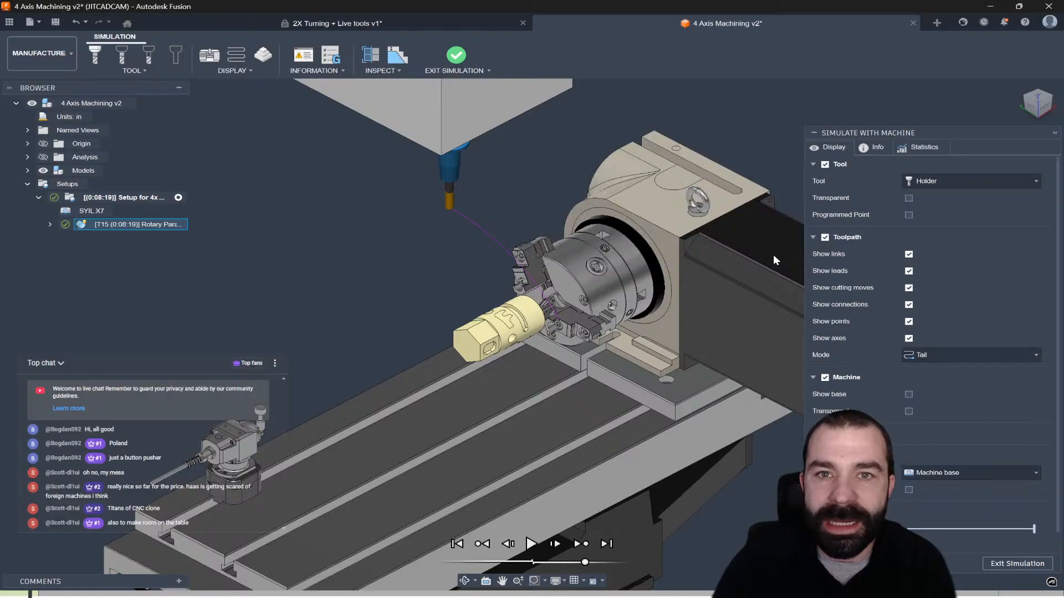
click(1006, 565)
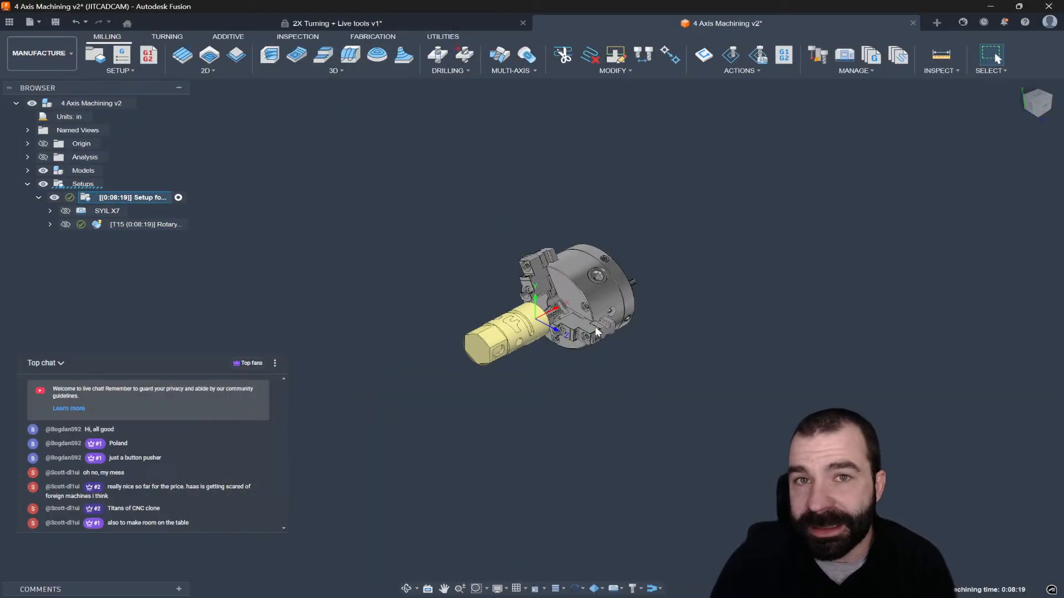
- Edit the setup's SYIL X7 machine definition and open its Siemens SINUMERIK 828D post processor in the code editor
right_click(114, 199)
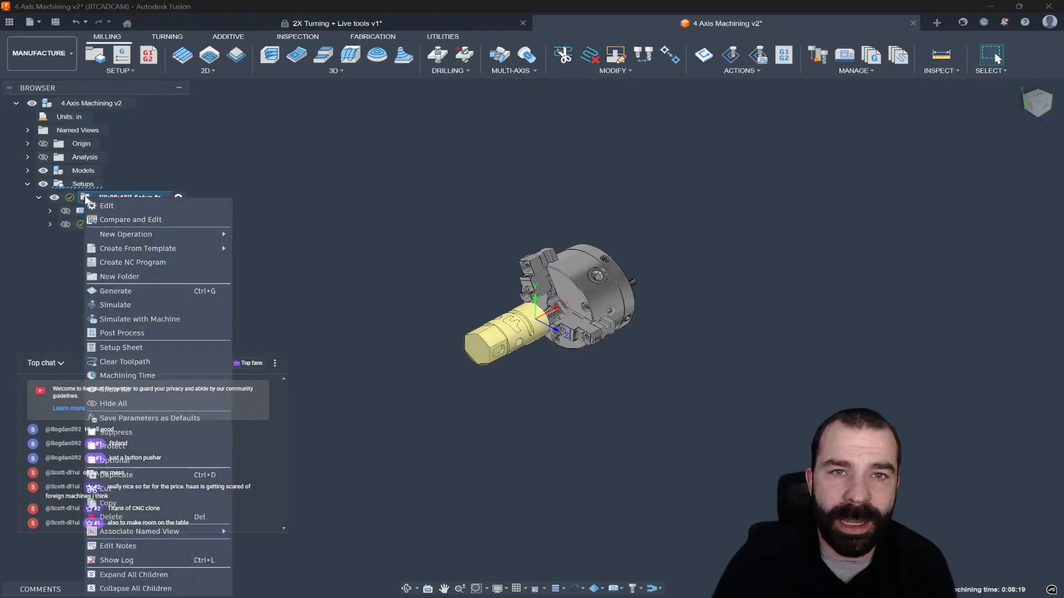
click(114, 205)
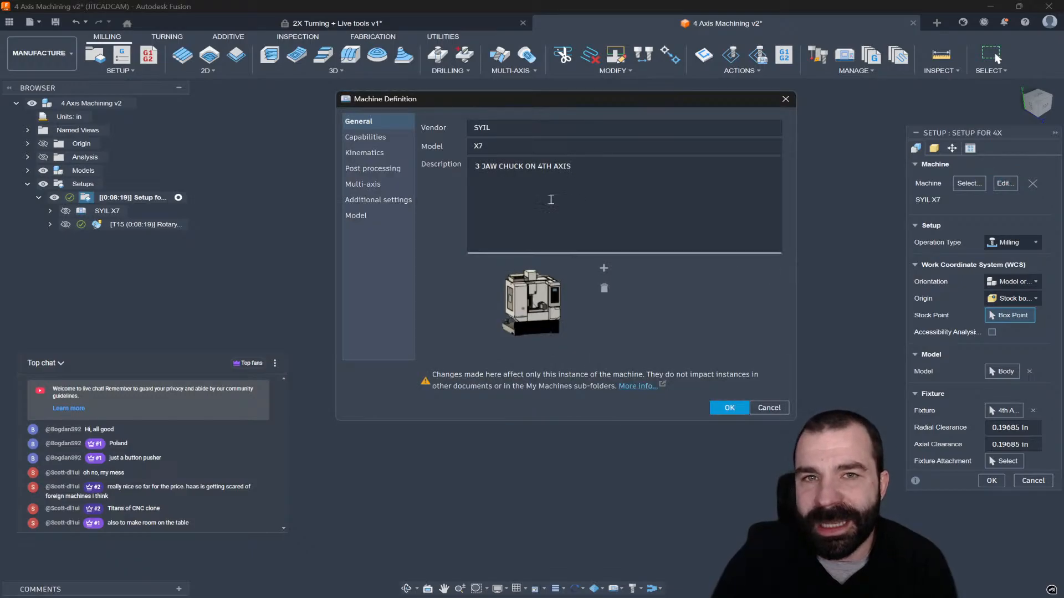
click(385, 171)
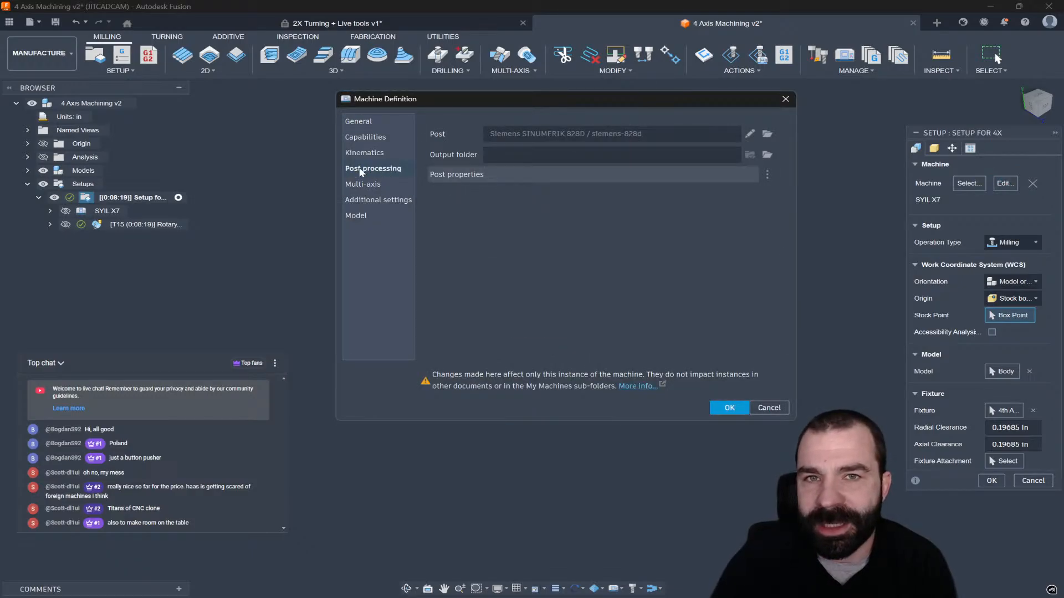
click(749, 133)
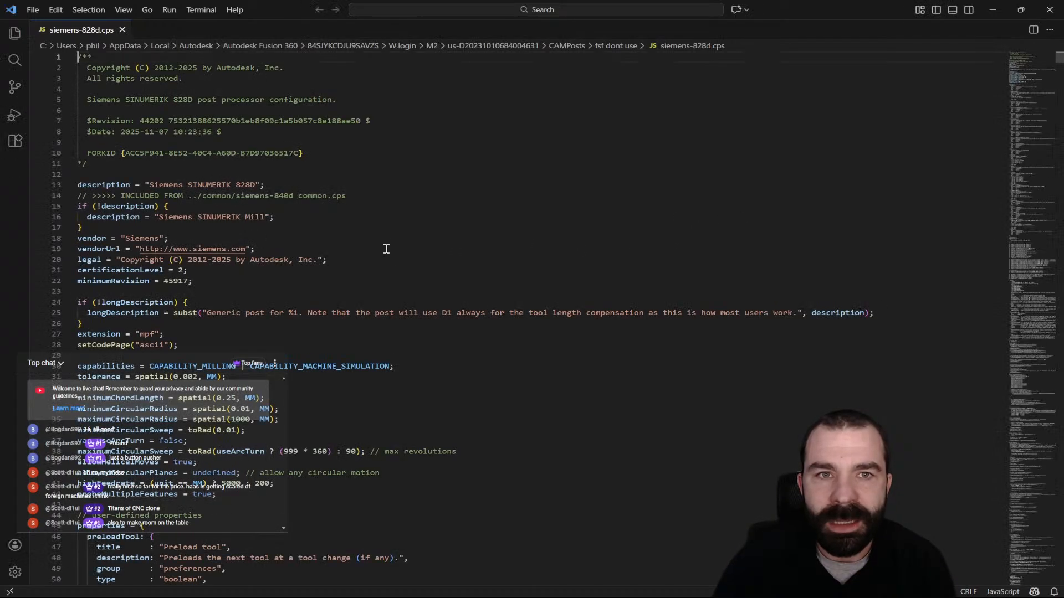
- Search siemens-828d.cps for "Home" and go through the matches to the retract settings
scroll(386, 252, down, 3)
key(ctrl+f)
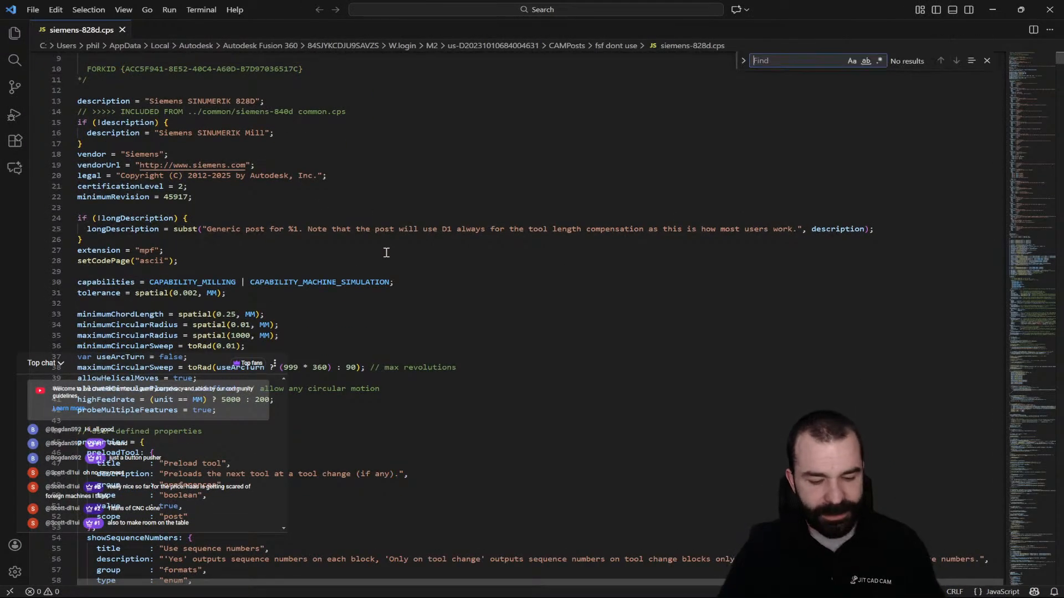
text(Home)
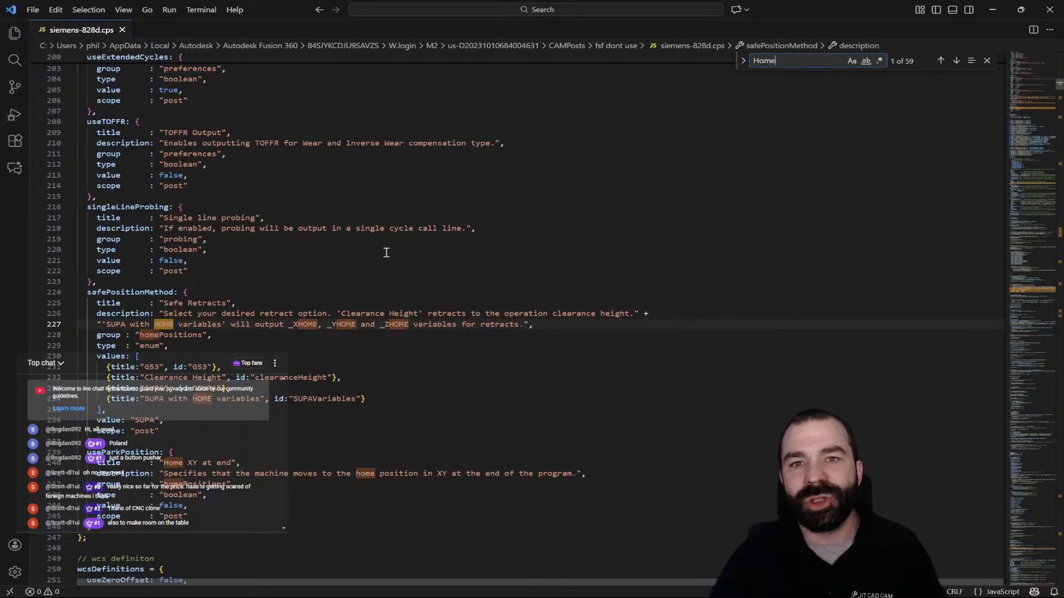
key(Return)
key(Return)
key(Return)
key(Return)
key(Return)
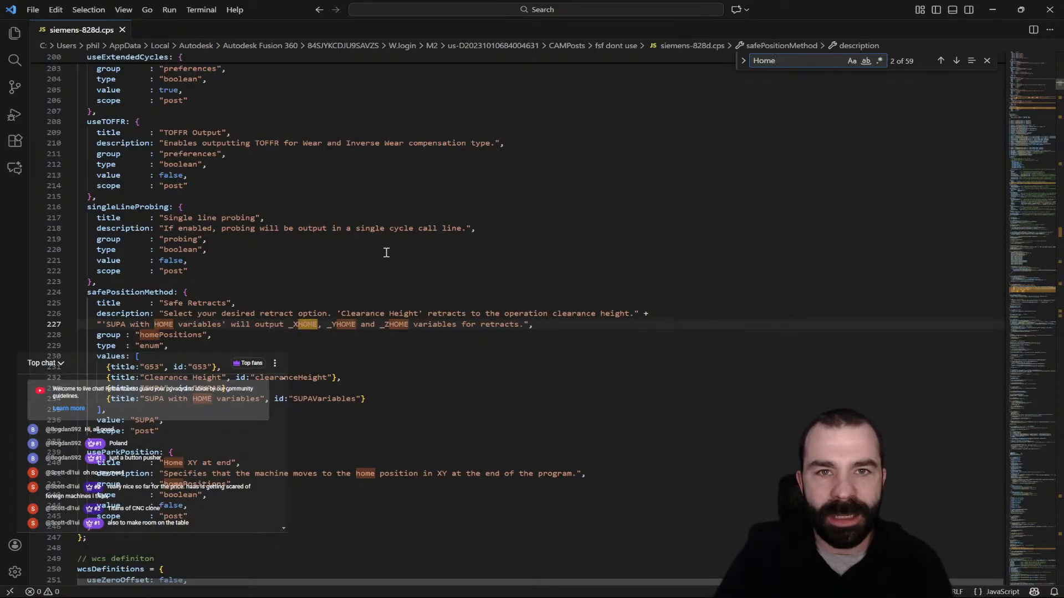
key(Return)
key(Return)
key(Return)
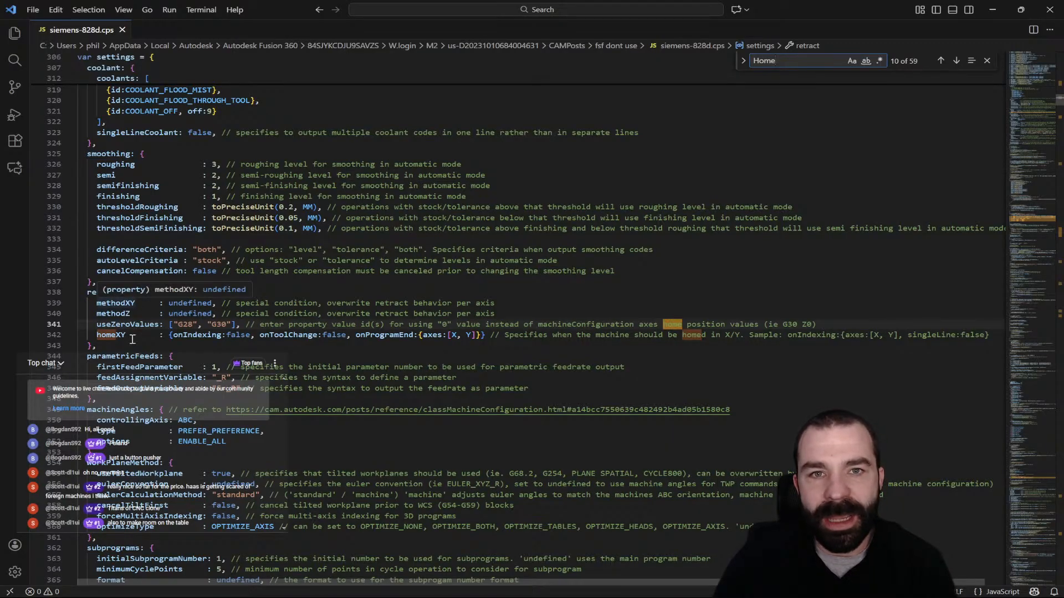
- Examine the homeXY line of the retract block, including its onIndexing, onToolChange and onProgramEnd options
double_click(104, 292)
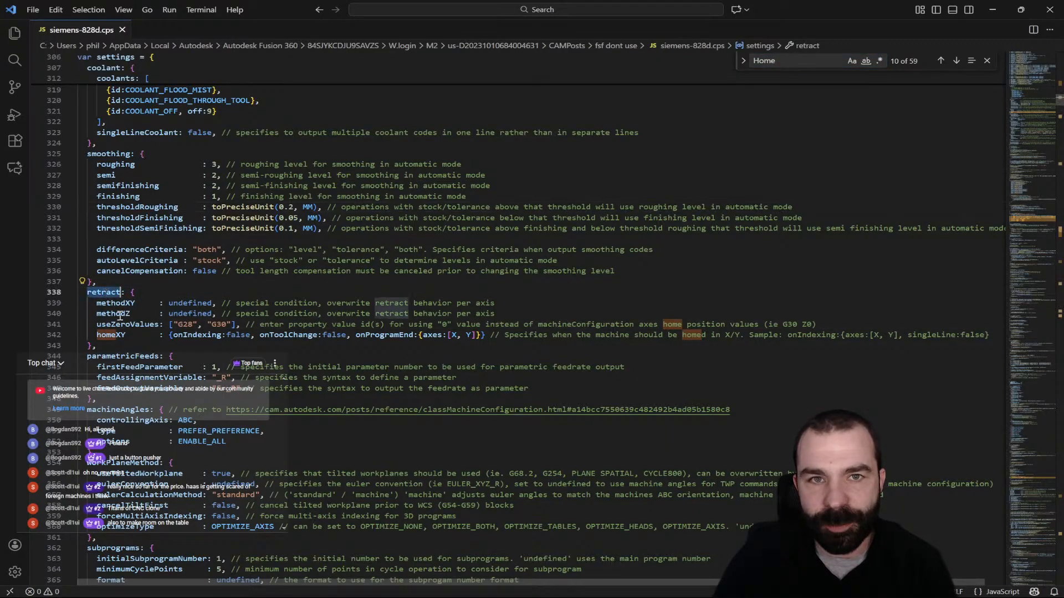
click(124, 336)
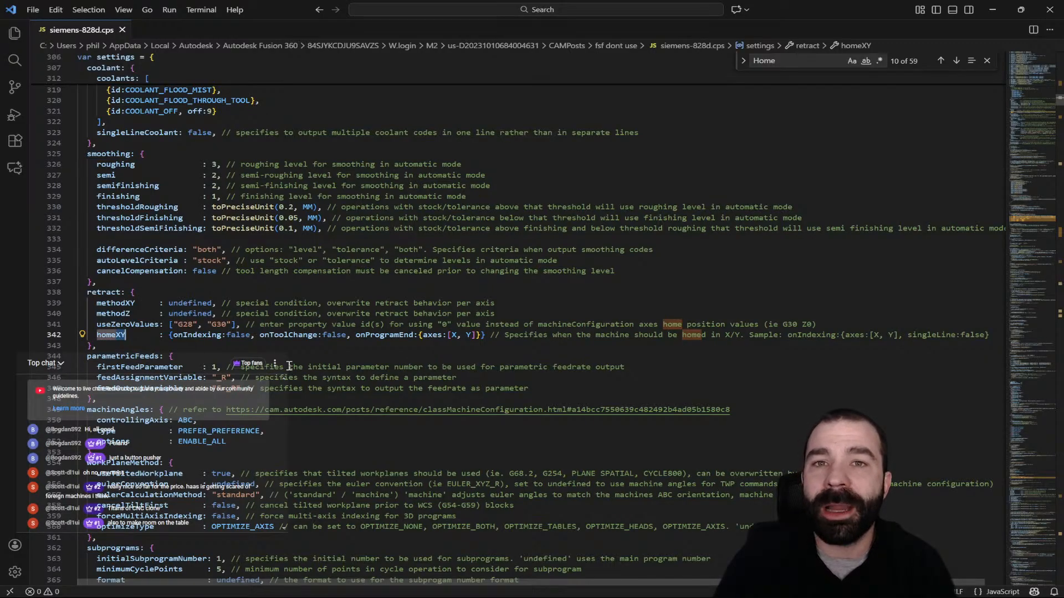
click(198, 336)
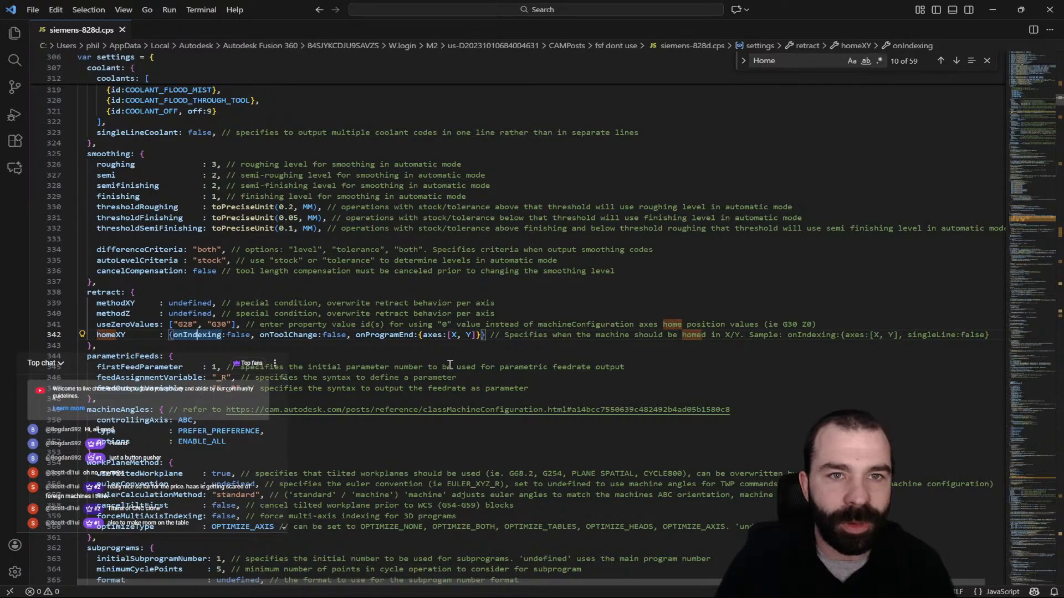
click(303, 334)
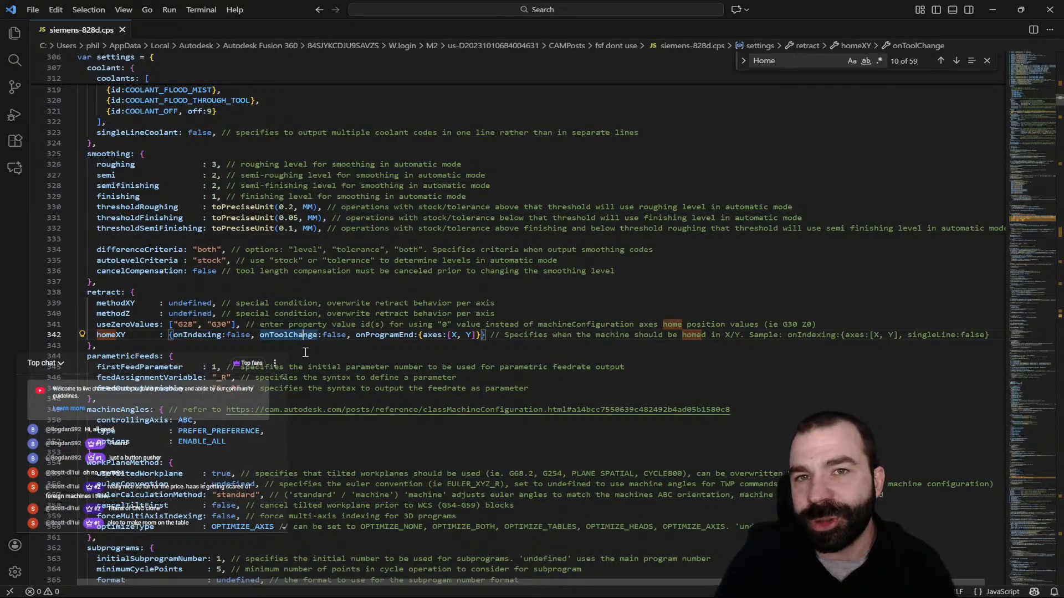
click(398, 339)
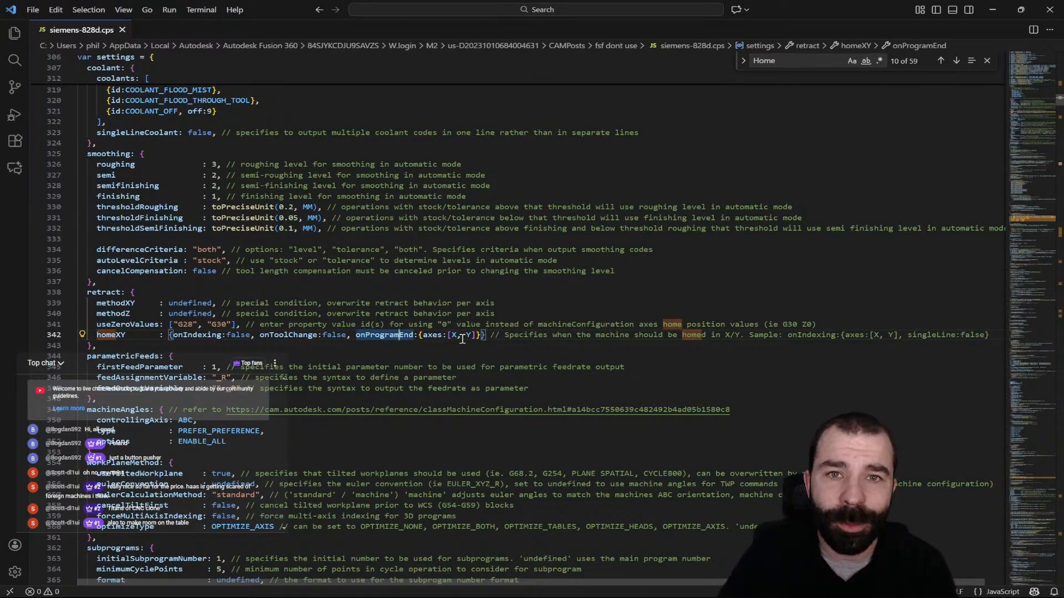
click(830, 344)
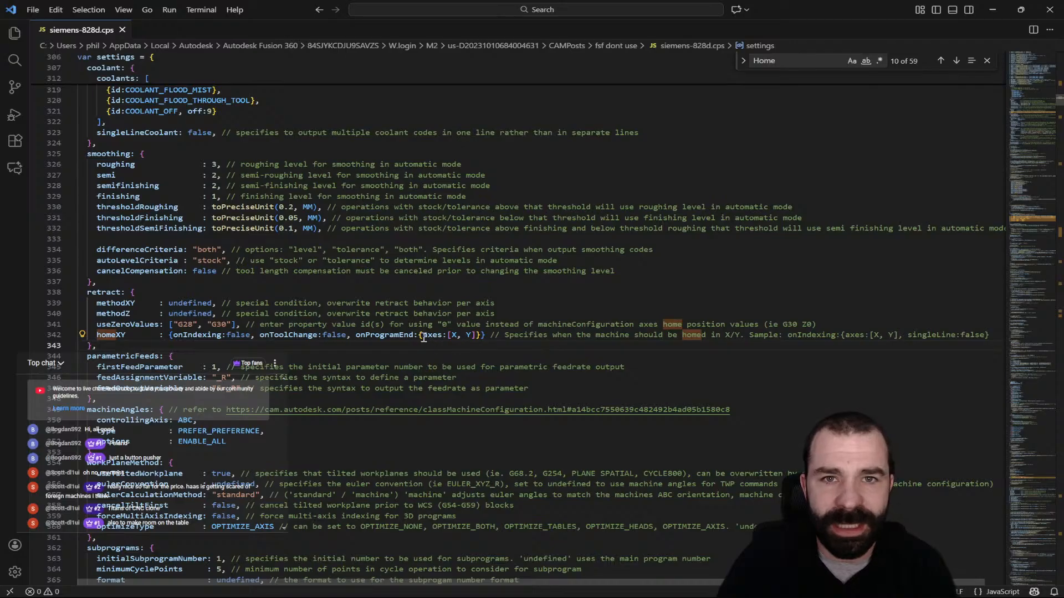
- On the homeXY line, replace the false values of onIndexing and onToolChange with onProgramEnd's {axes:[X, Y]} and save the post
drag(419, 335, 481, 336)
key(ctrl+c)
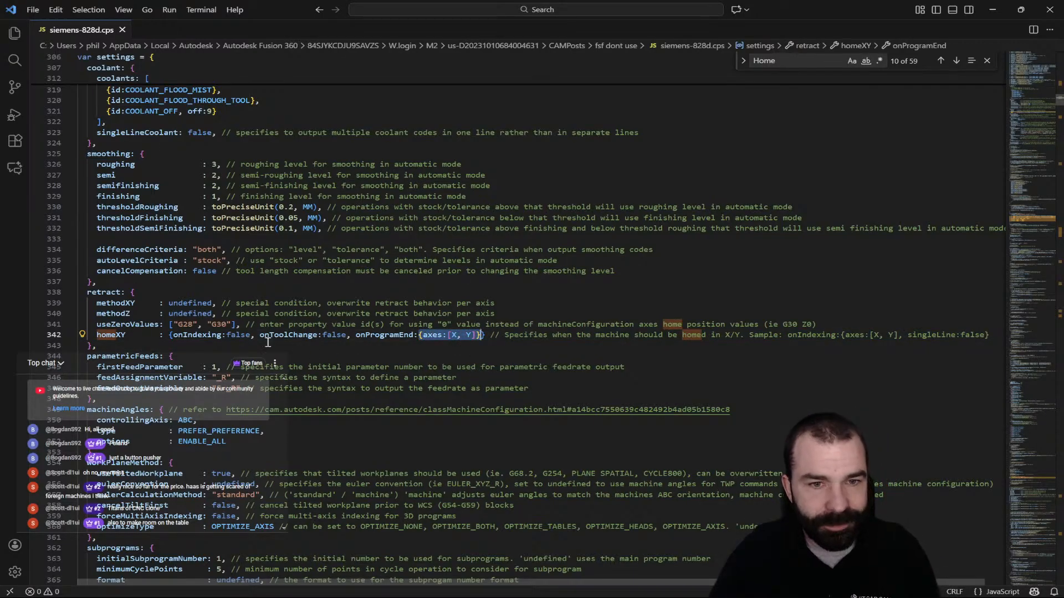
click(236, 335)
double_click(235, 336)
key(ctrl+v)
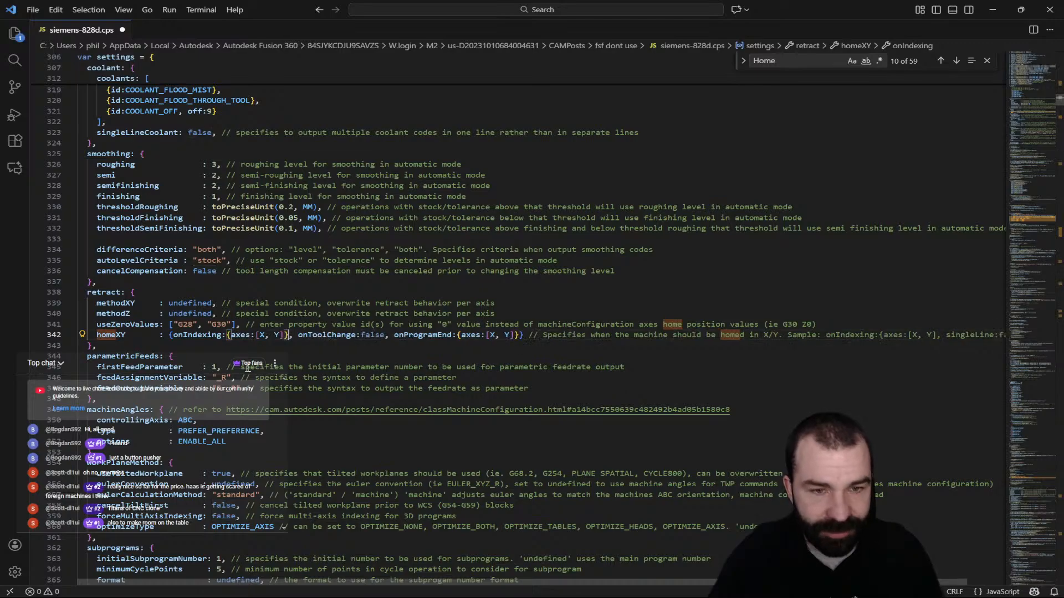
double_click(372, 335)
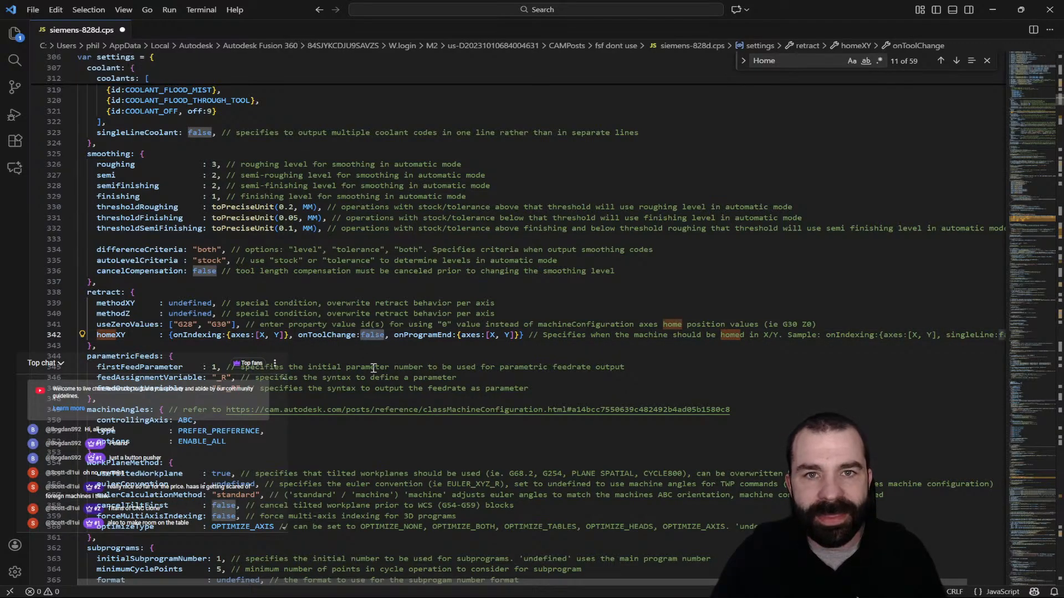
key(ctrl+v)
key(Down)
key(Down)
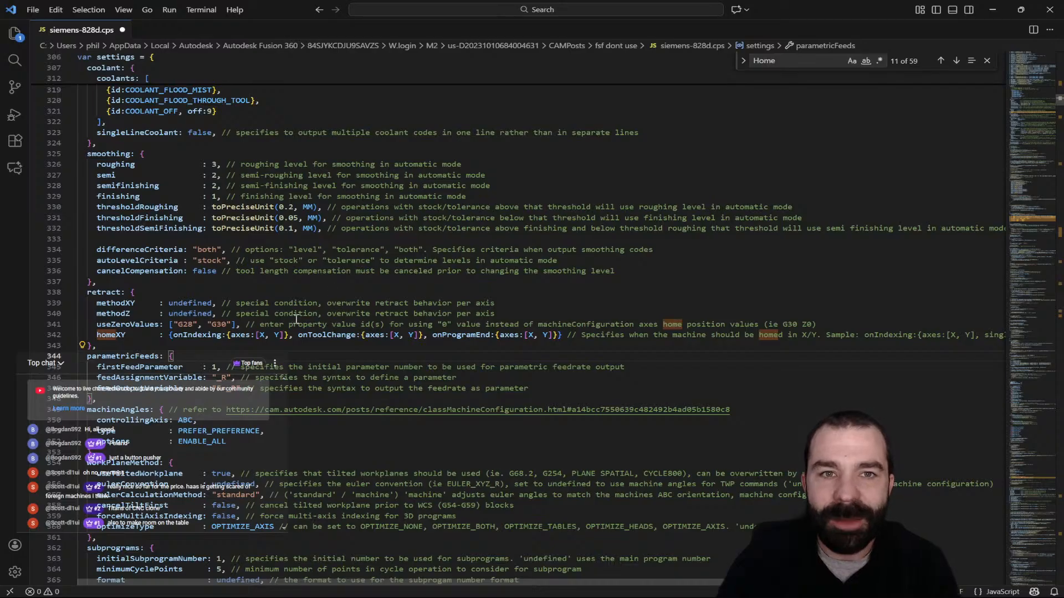
key(ctrl+s)
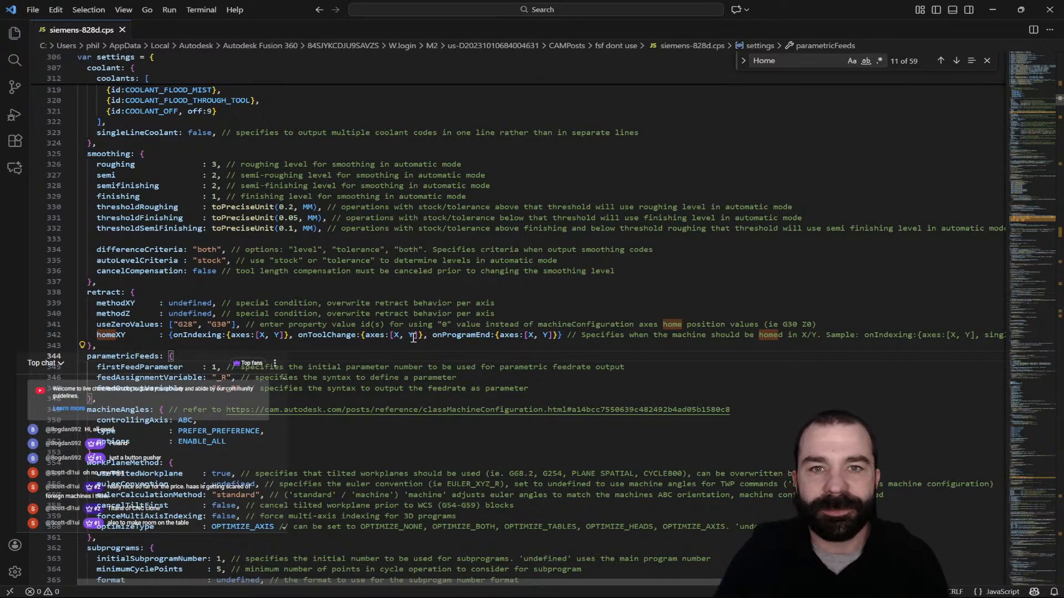
- Close the code editor and leave the machine definition and the setup without applying changes
click(287, 336)
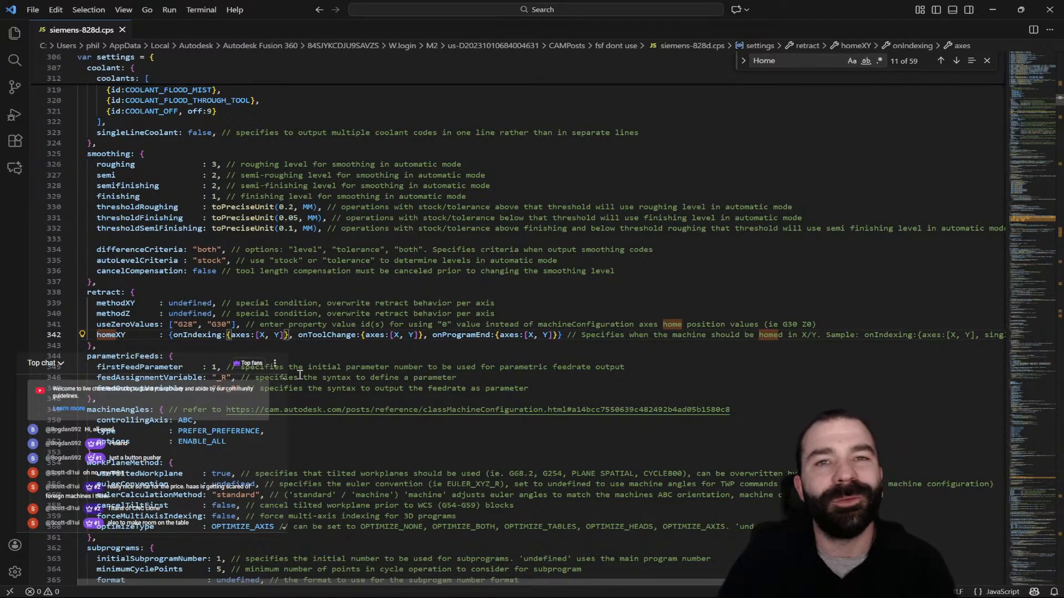
click(329, 314)
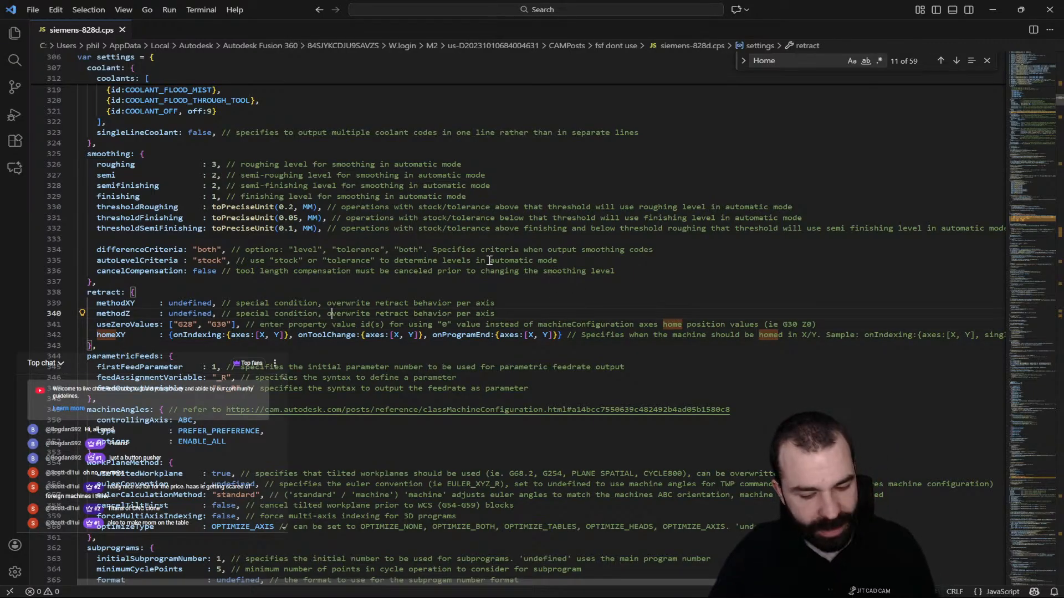
click(1047, 12)
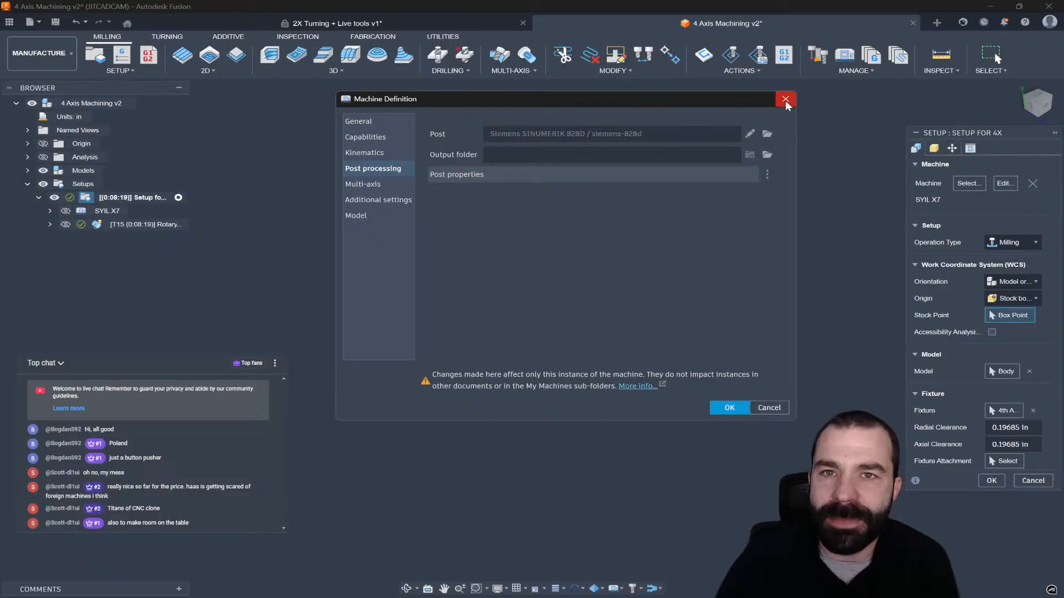
click(786, 101)
click(1032, 480)
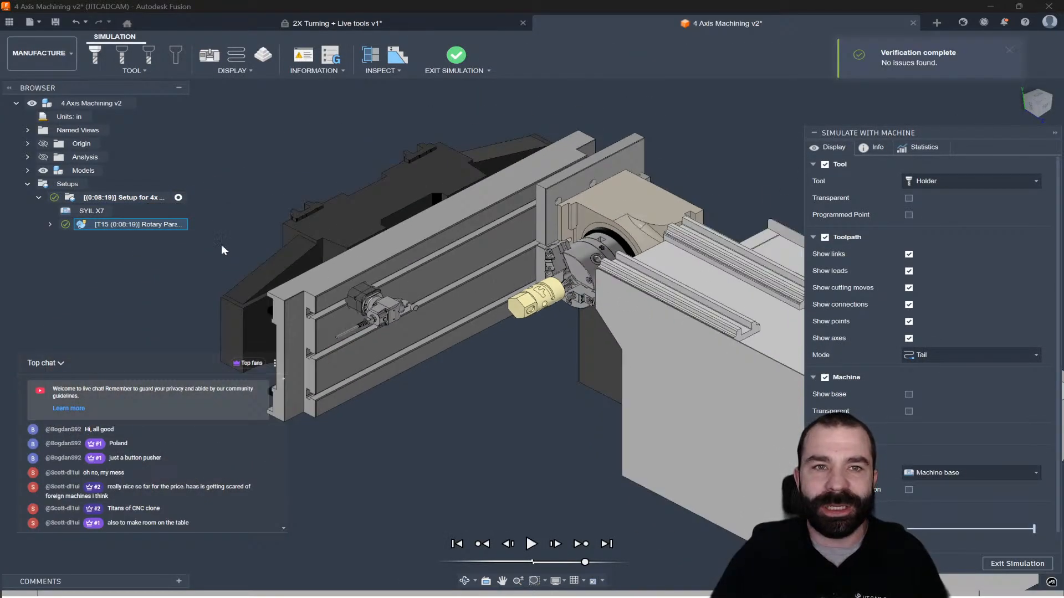
- Play the machine simulation of the rotary toolpath at a reduced speed with the whole machine in view
click(178, 198)
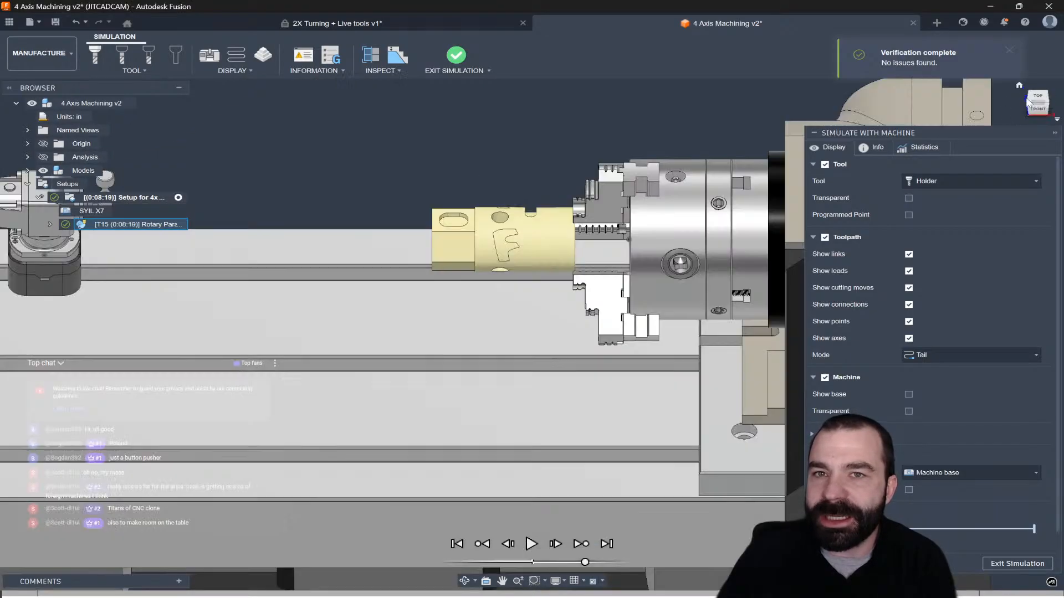
click(1033, 107)
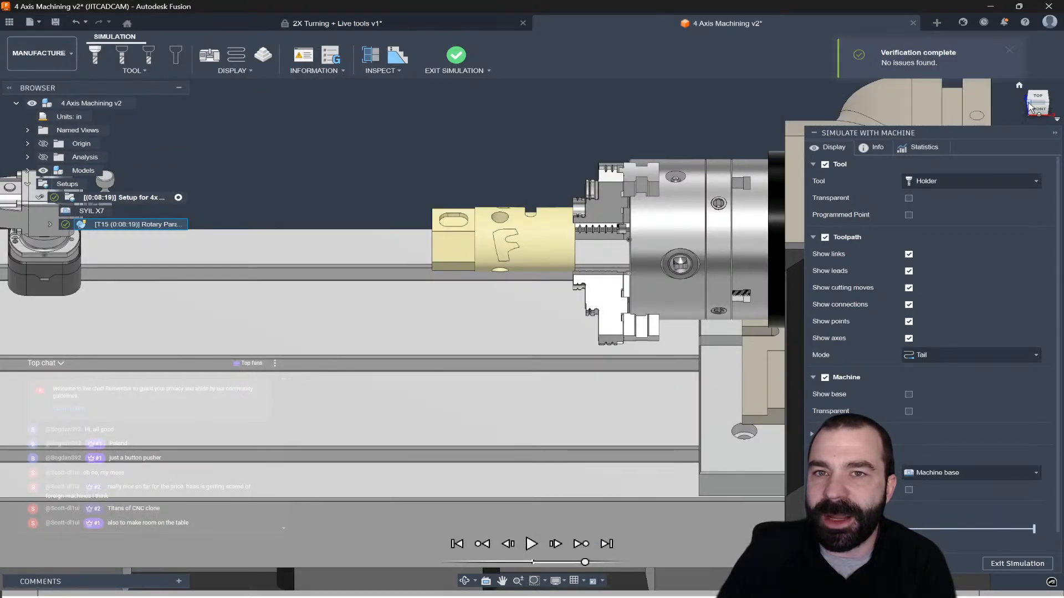
click(1029, 102)
scroll(653, 238, down, 4)
scroll(514, 342, down, 2)
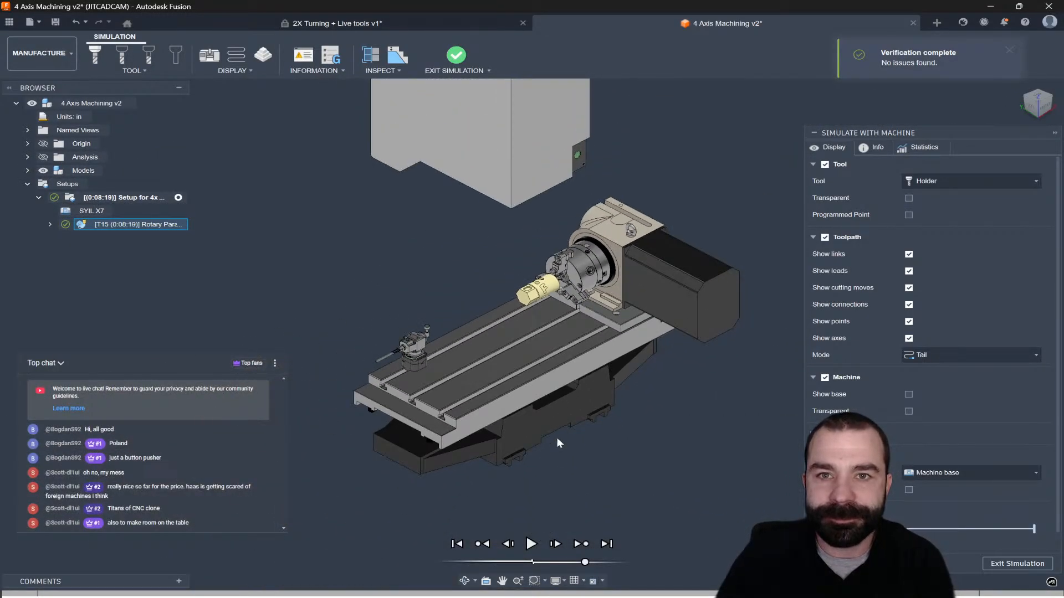
drag(584, 563, 566, 563)
click(531, 545)
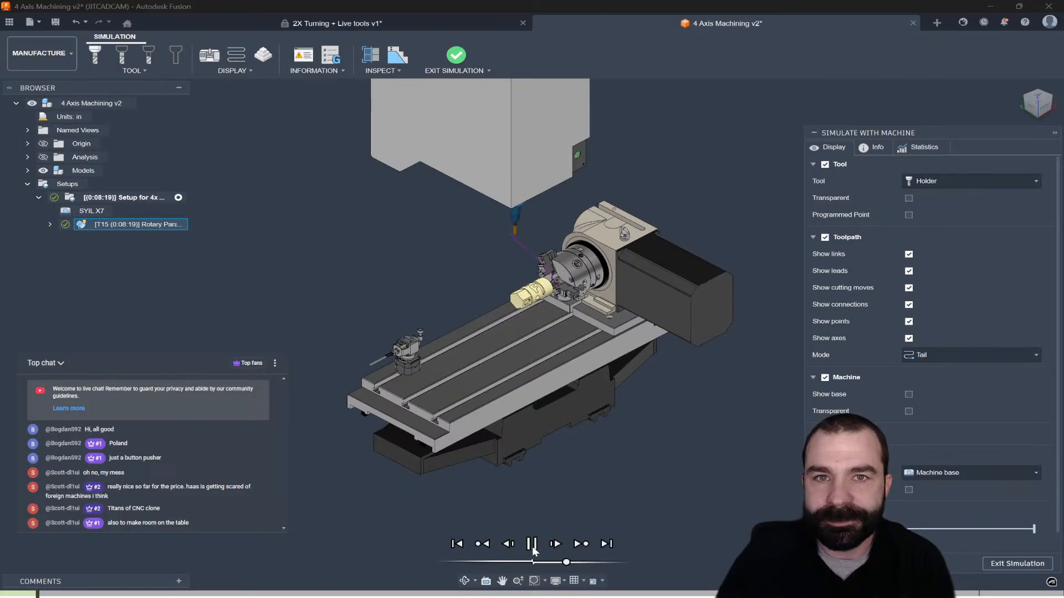
mouse_move(566, 562)
mouse_down()
mouse_move(580, 563)
mouse_move(567, 563)
mouse_up()
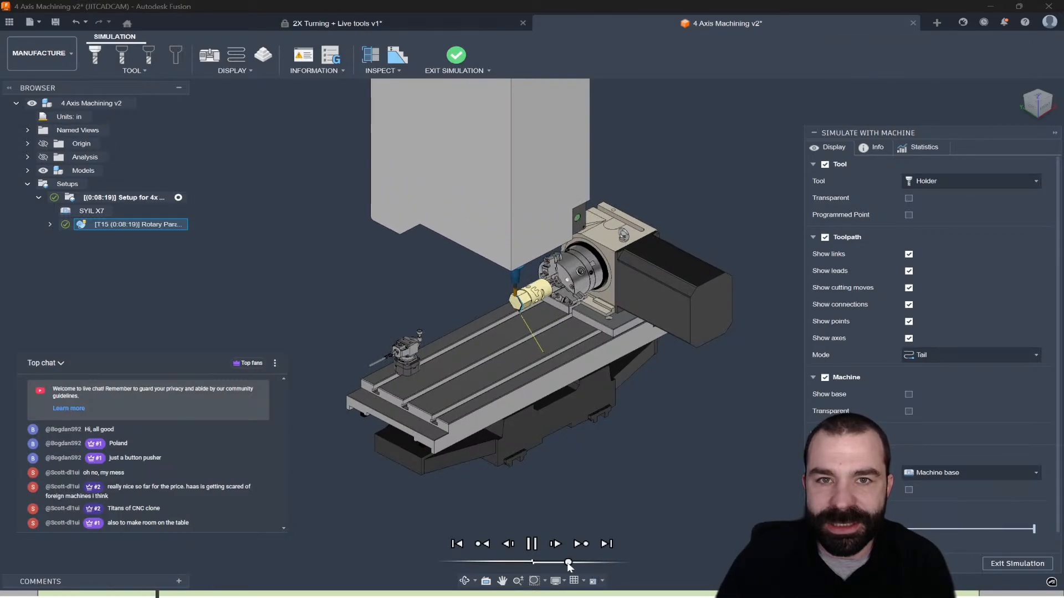
- Display the NC code alongside the running simulation, follow the A-axis moves at a faster speed, and pause playback
click(331, 57)
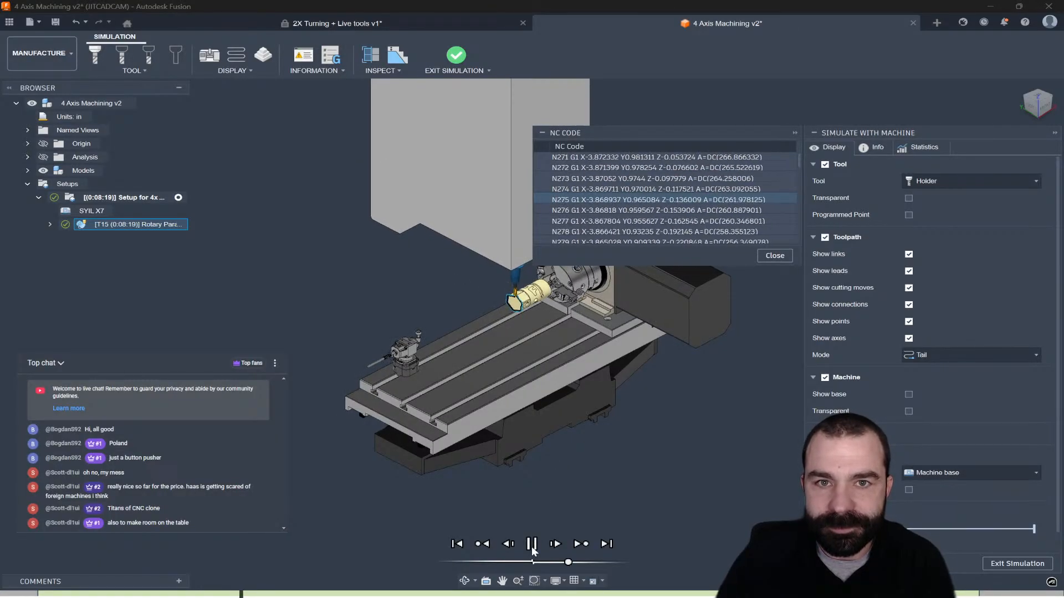
drag(568, 563, 583, 563)
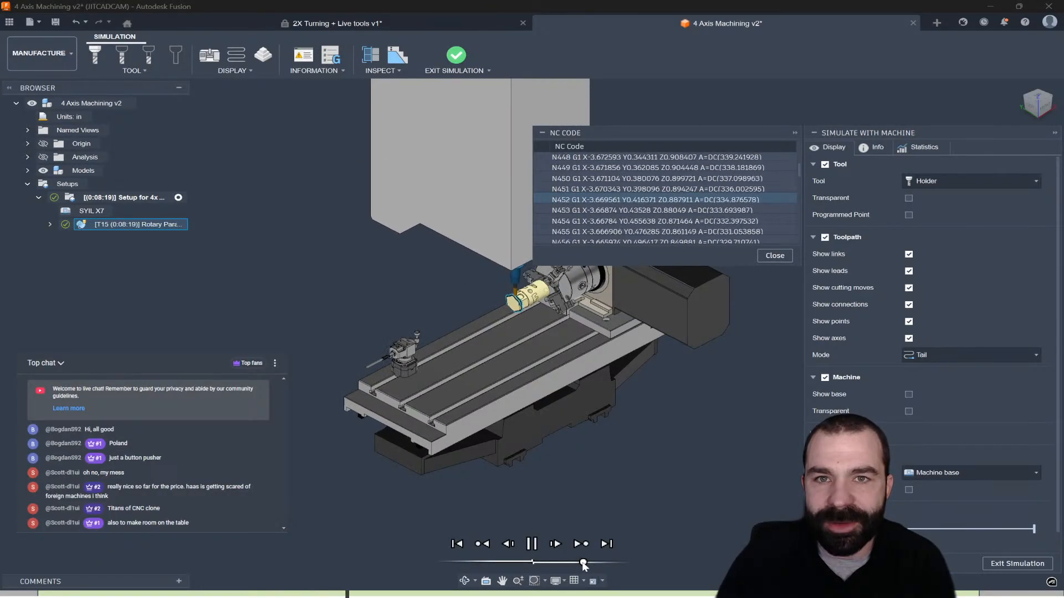
scroll(619, 320, up, 5)
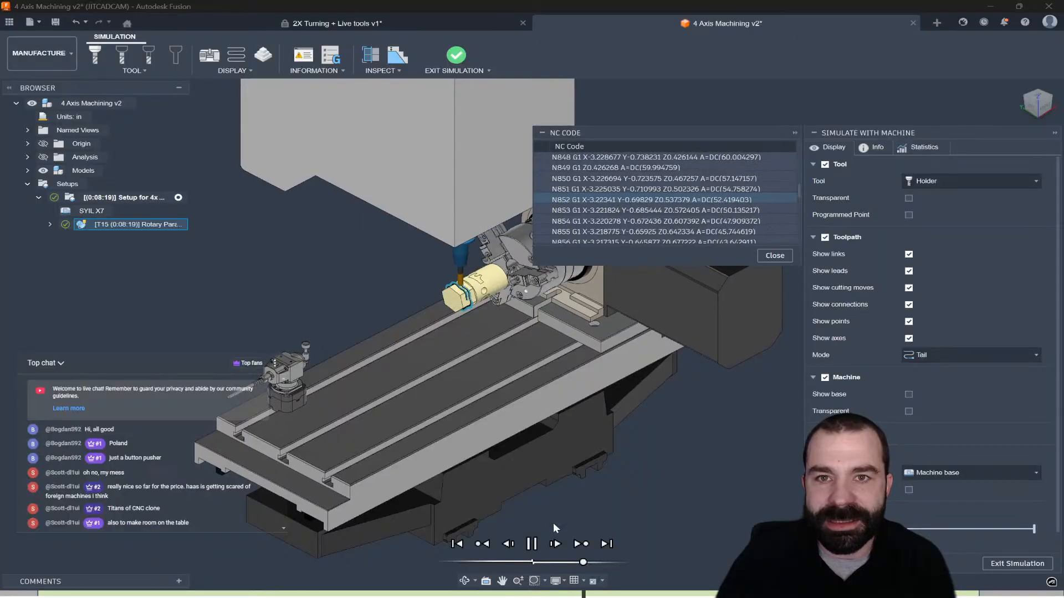
click(533, 547)
drag(581, 562, 572, 562)
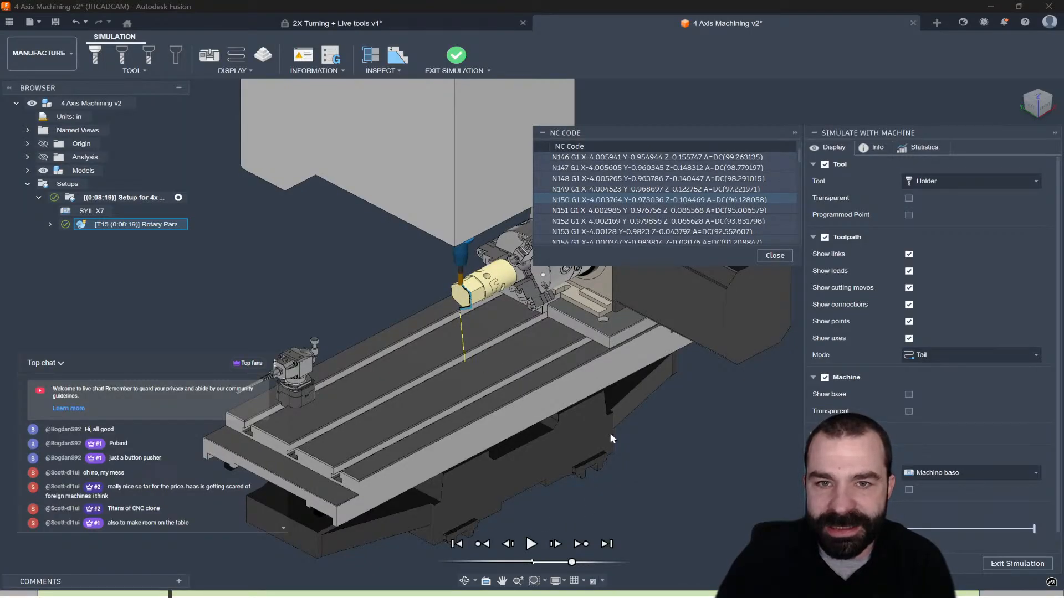
- Examine the CYCLE800 line N1683 at the end of the toolpath and exit the machine simulation
click(990, 595)
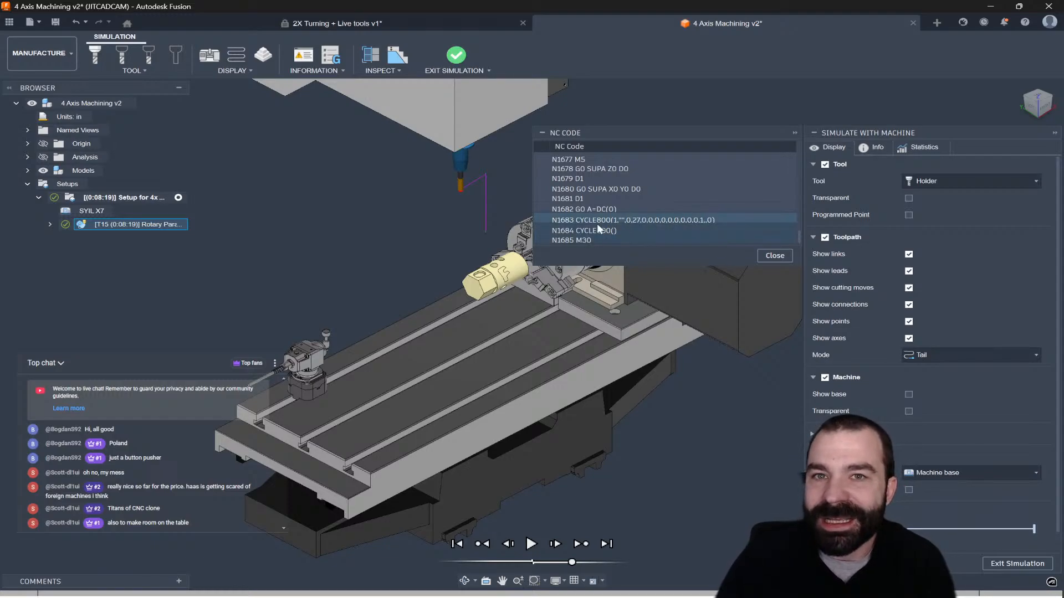
click(644, 220)
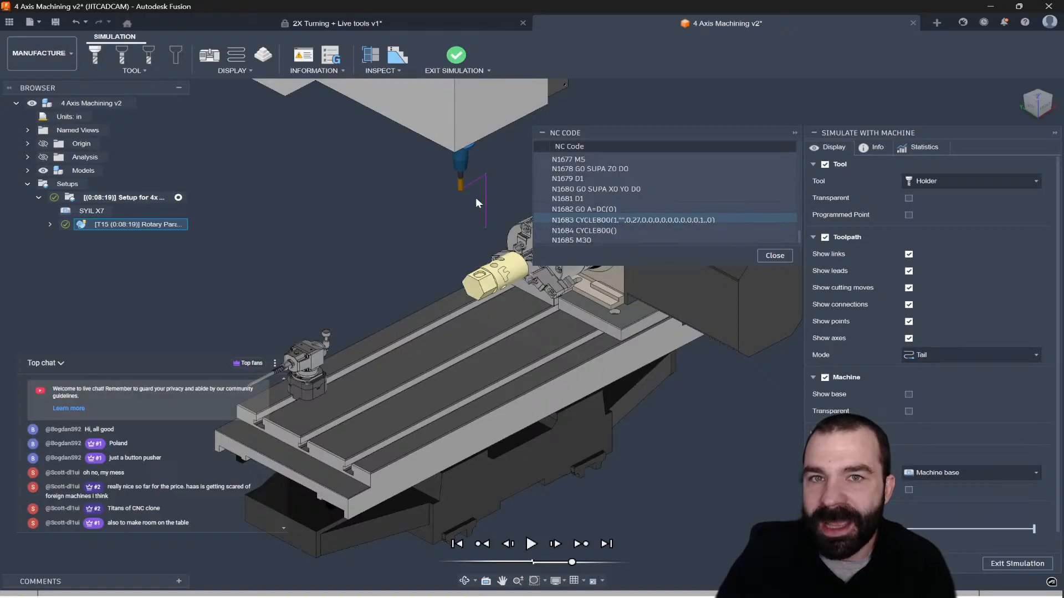
scroll(461, 185, down, 2)
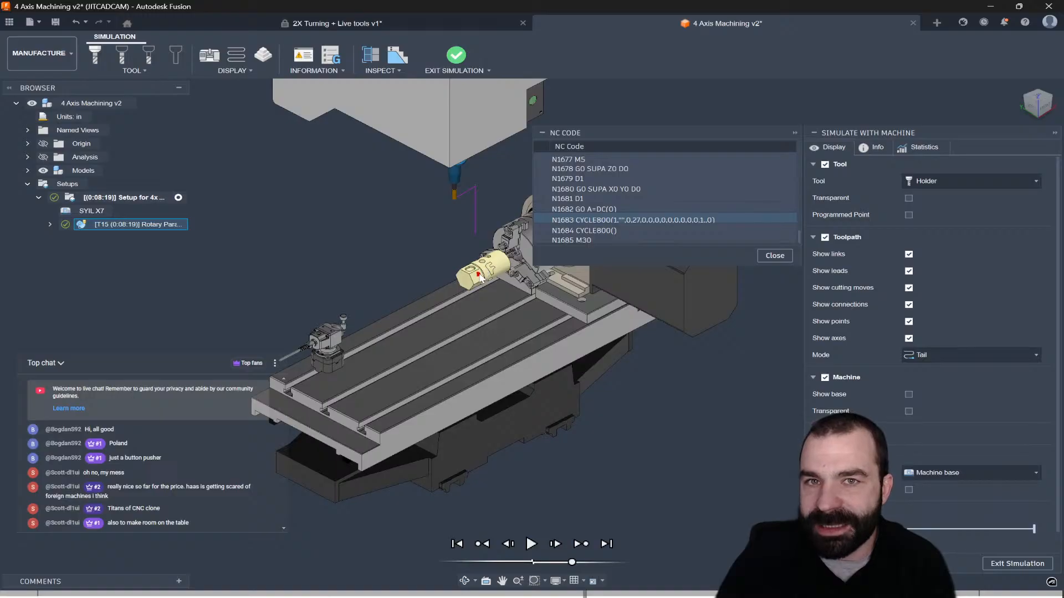
click(774, 256)
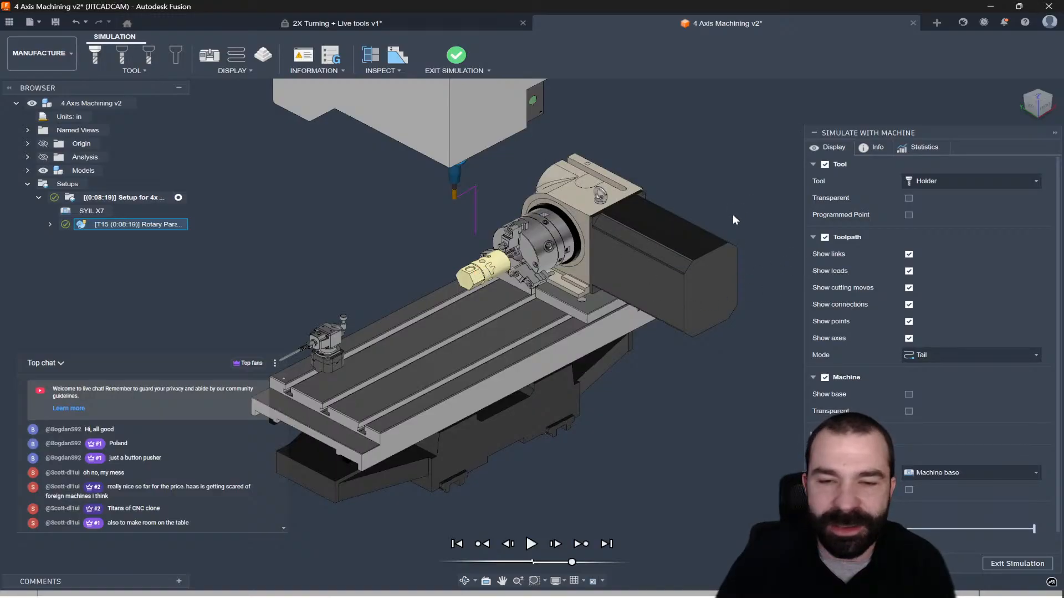
click(1006, 566)
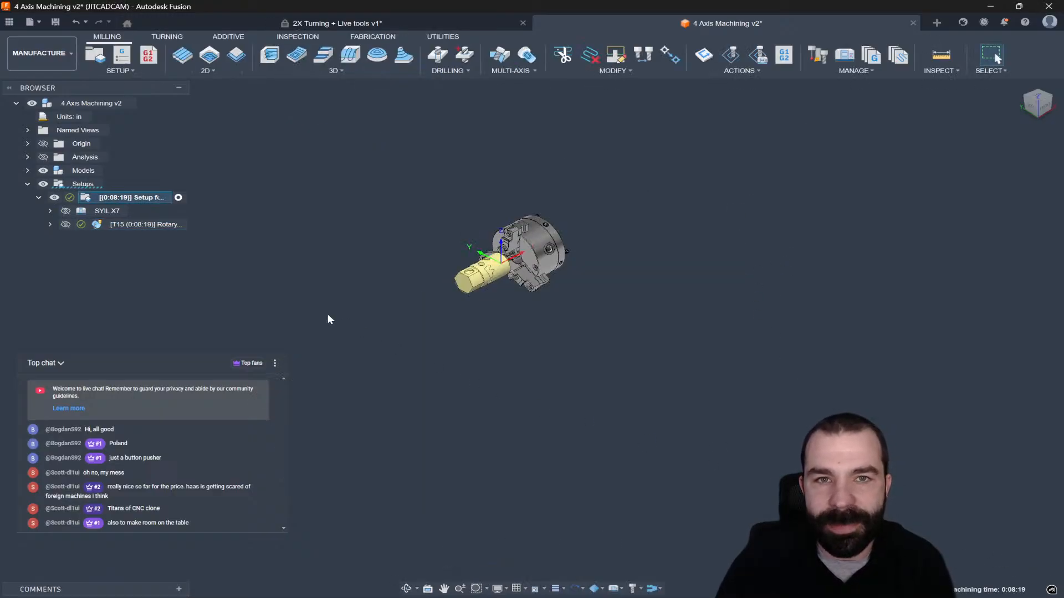
- Edit the SYIL X7 machine from the setup and set the Y axis home position to -5.9 in
right_click(94, 201)
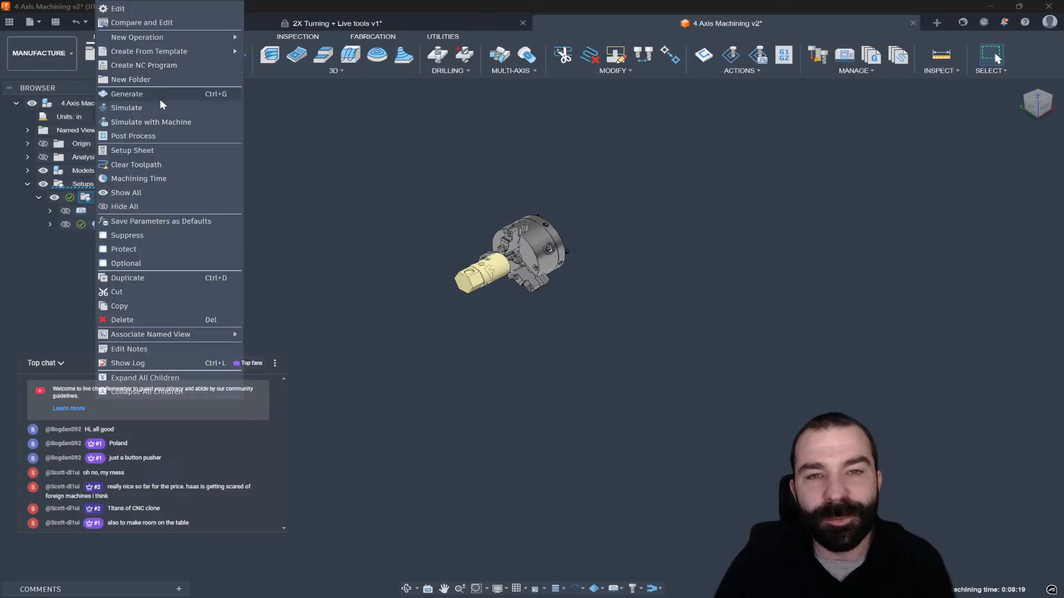
click(153, 13)
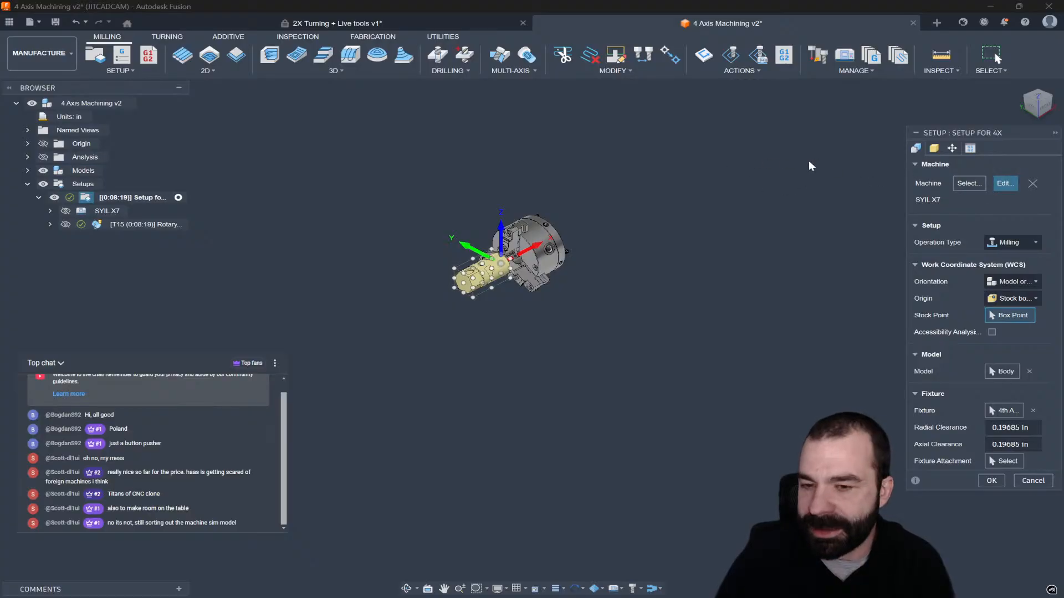
click(1005, 183)
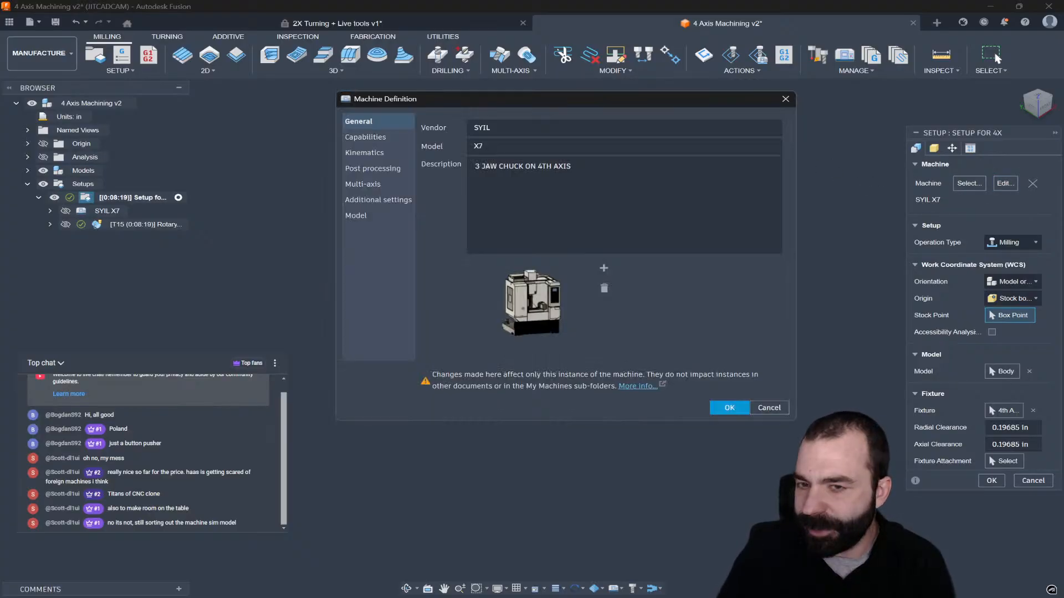
click(373, 155)
click(454, 204)
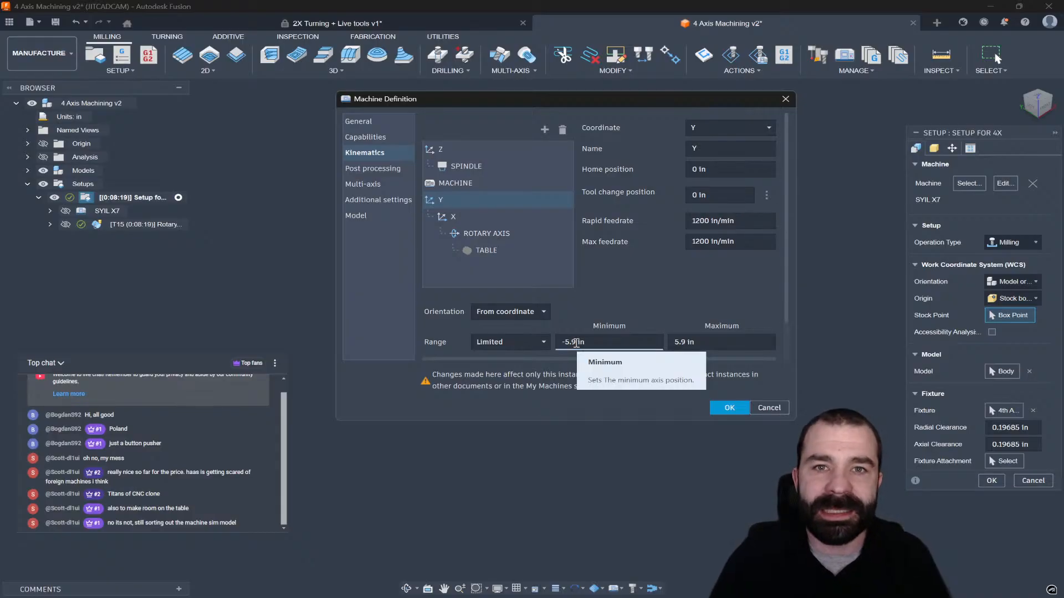
drag(710, 169, 685, 168)
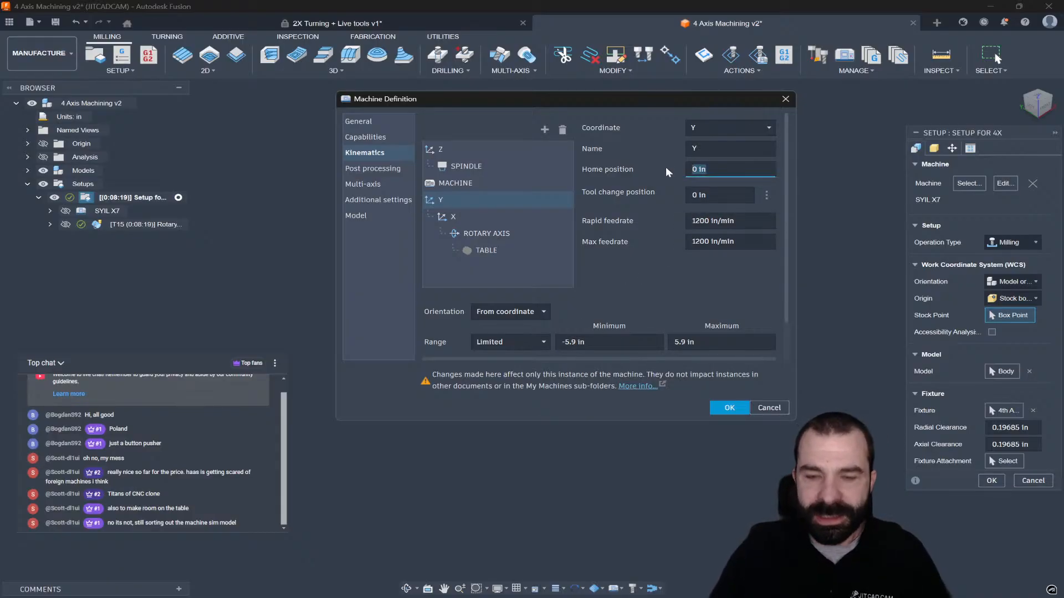
text(-5.9)
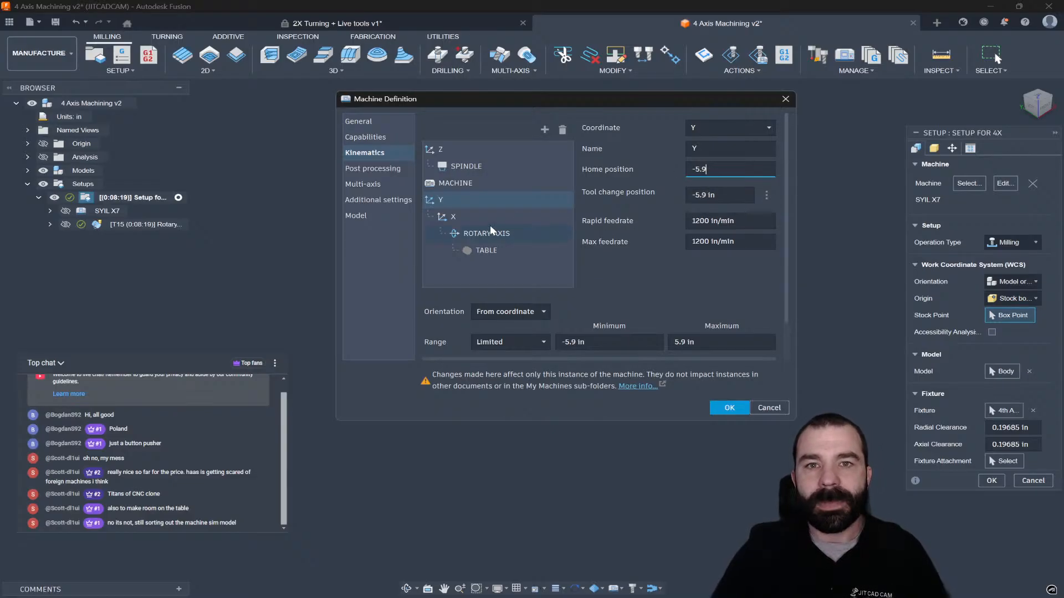
- Set the X axis home position to -7.85 in and apply the machine definition and setup changes
click(460, 221)
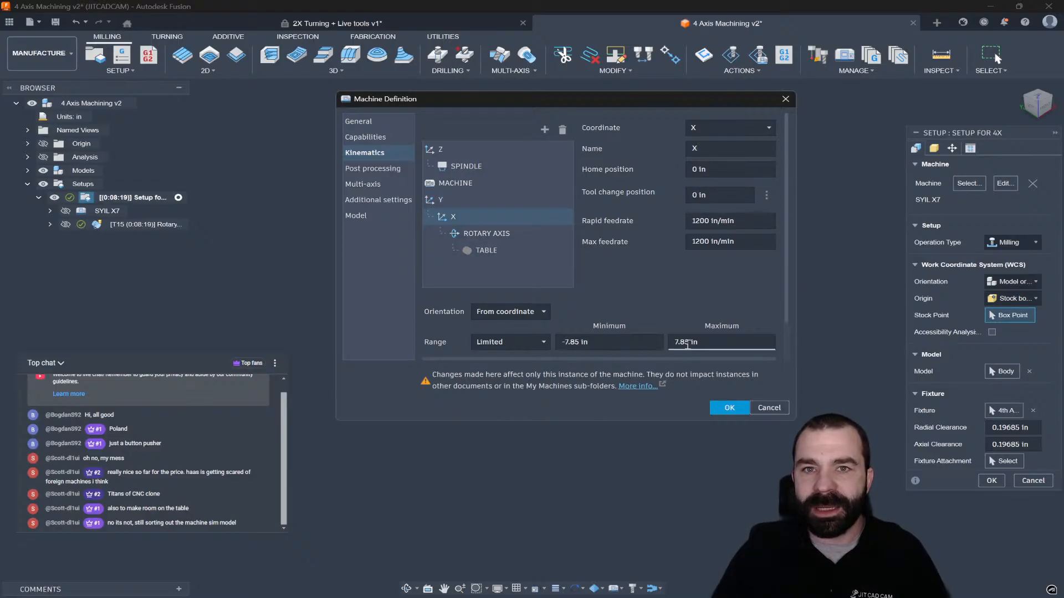
click(715, 174)
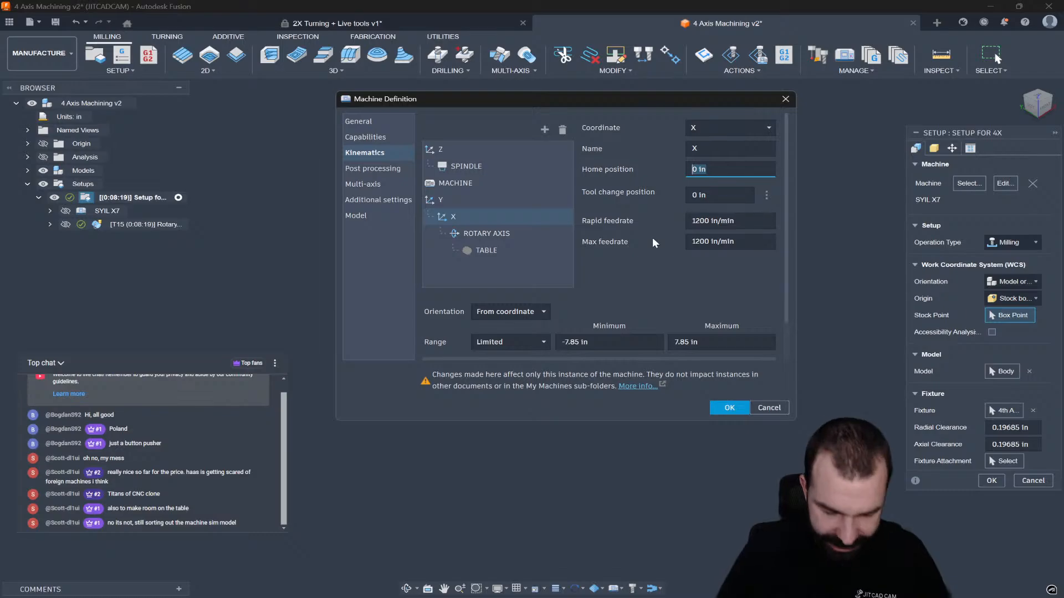
text(-7.85)
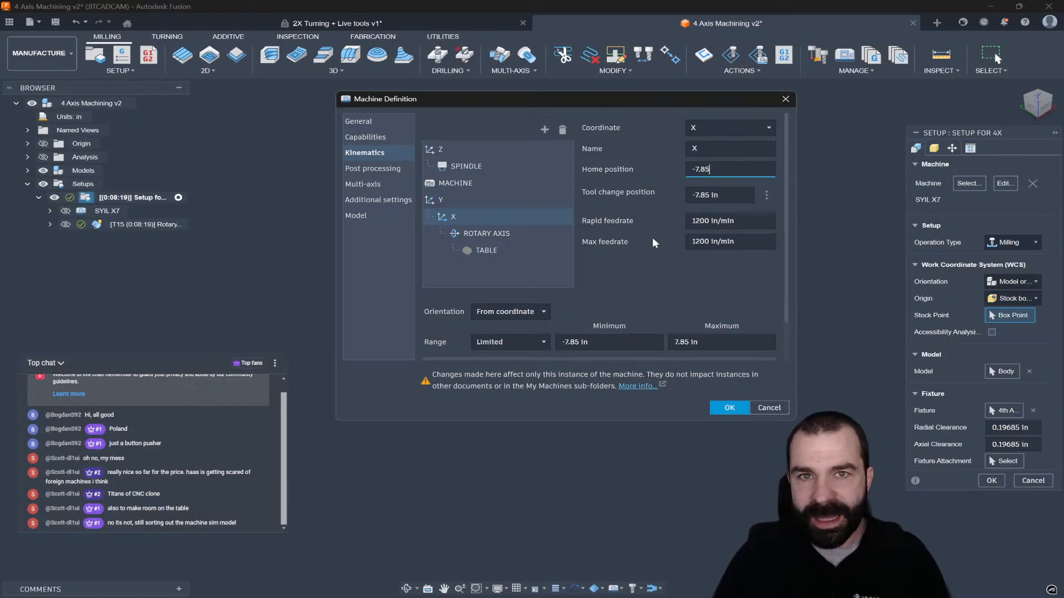
click(665, 288)
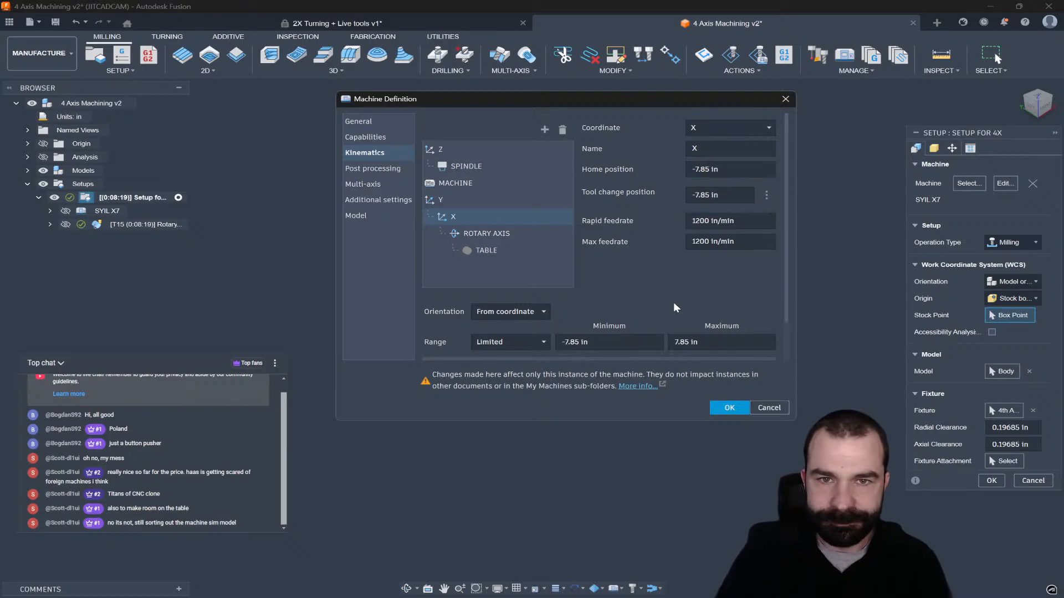
click(727, 408)
click(991, 481)
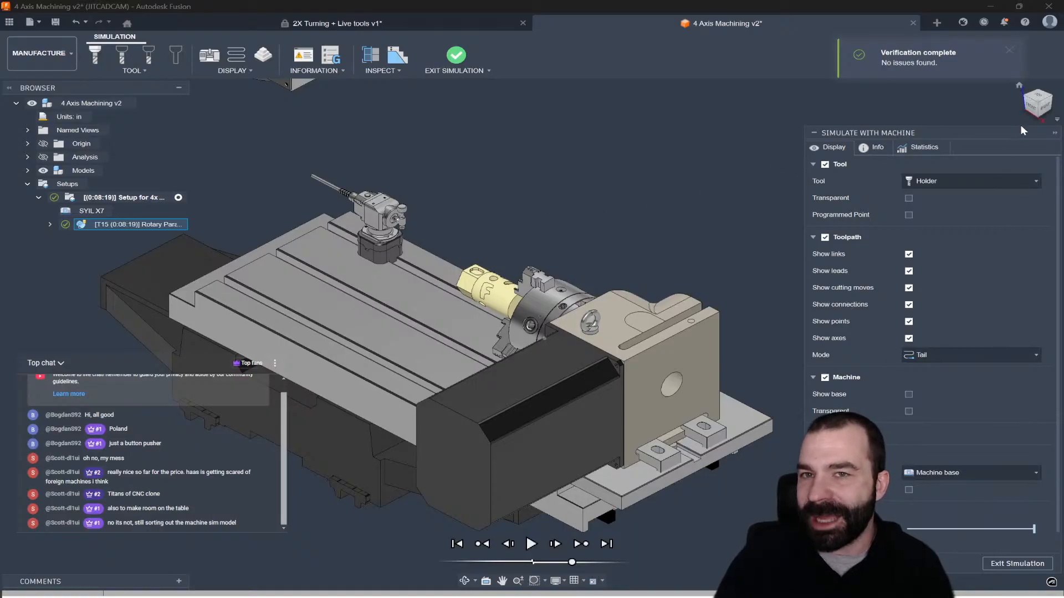
- Play the machine simulation at a faster speed, watch the end-of-program homing move around the table, and exit the simulation
click(1031, 104)
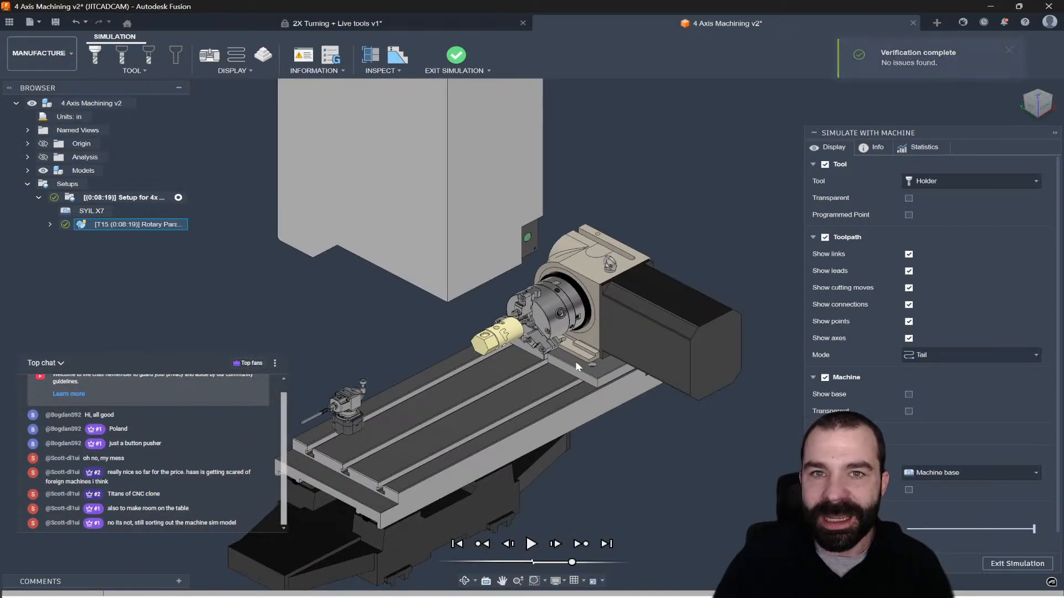
scroll(527, 379, up, 2)
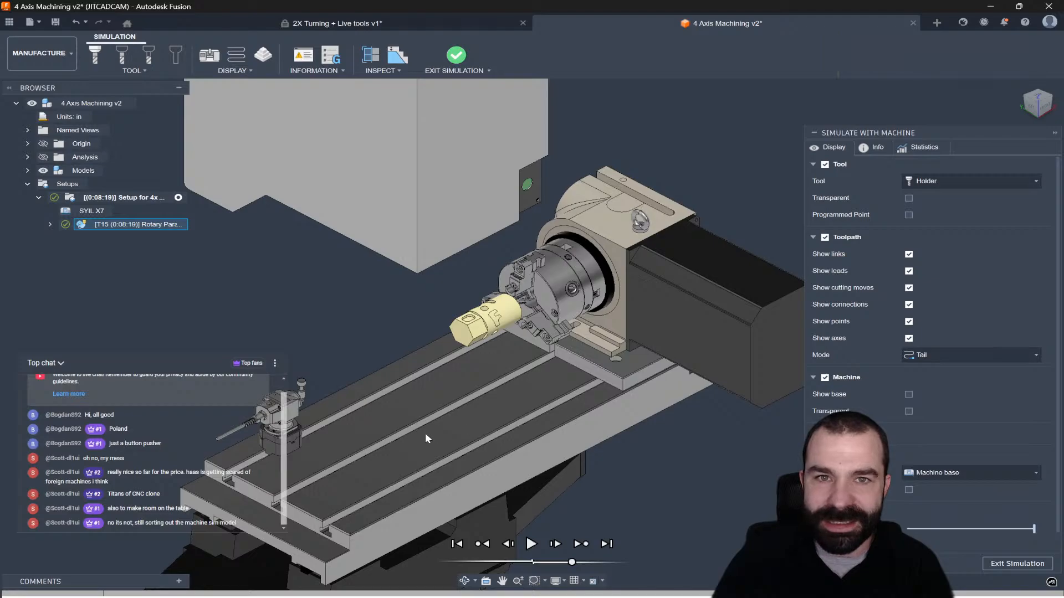
mouse_move(424, 433)
shift+middle_down()
mouse_move(503, 447)
mouse_move(443, 267)
mouse_move(473, 320)
mouse_move(455, 294)
mouse_move(431, 439)
shift+middle_up()
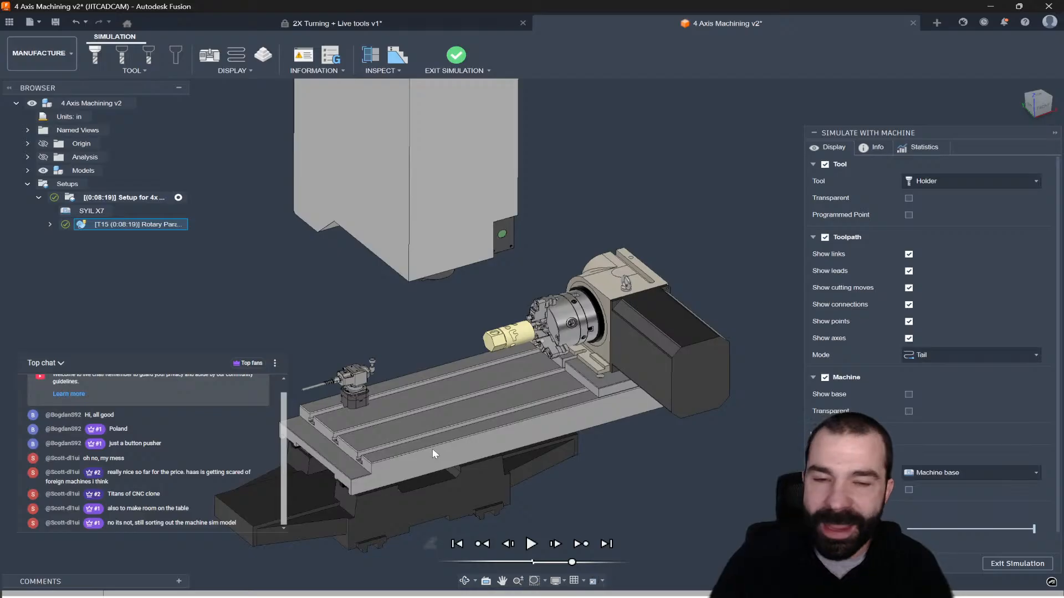
shift+middle_drag(473, 443, 462, 483)
scroll(388, 521, up, 3)
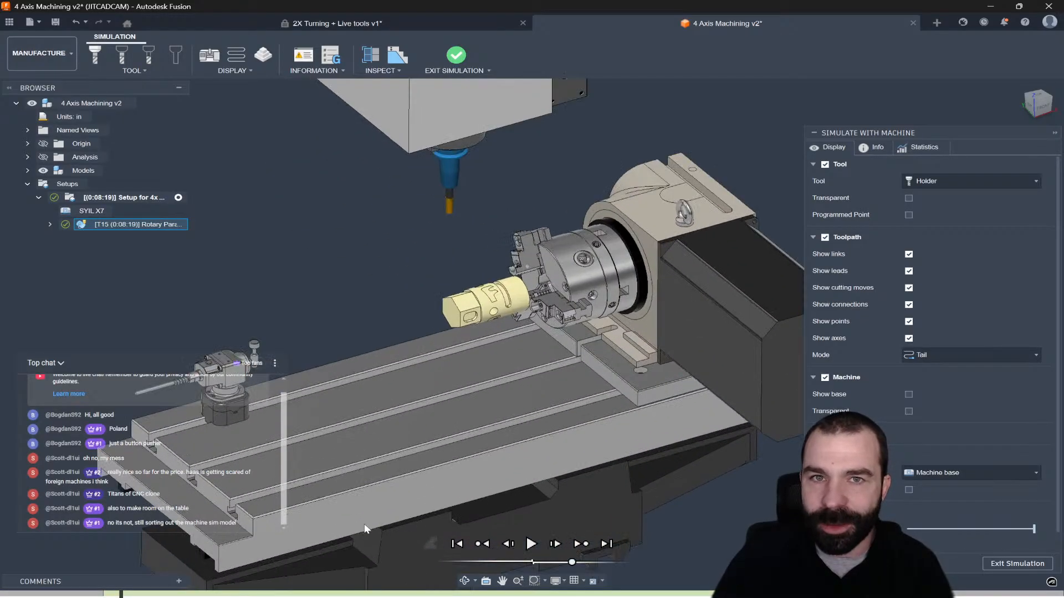
scroll(563, 509, up, 2)
click(535, 544)
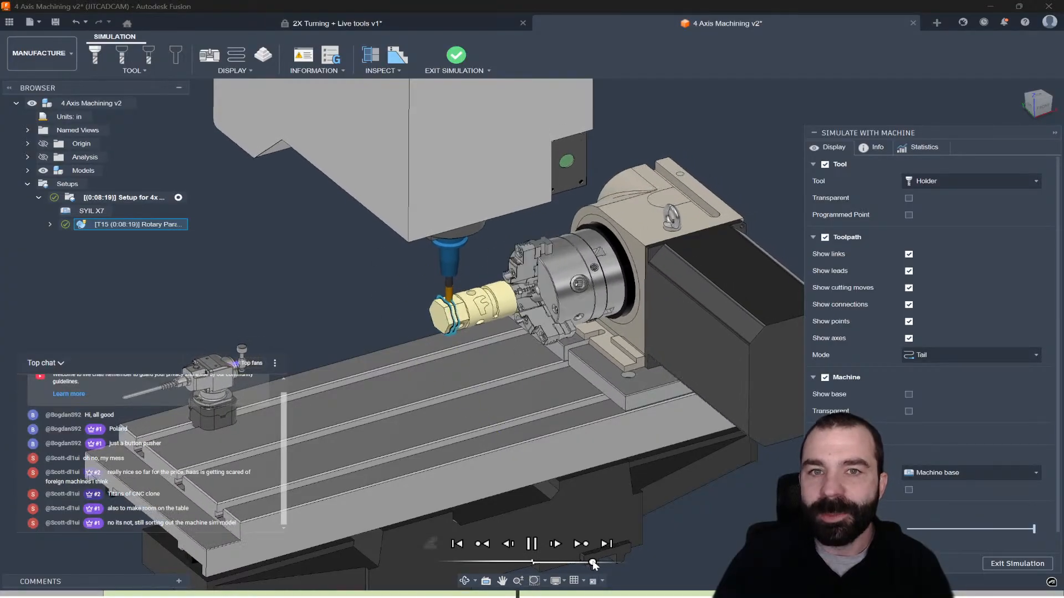
click(593, 564)
scroll(287, 423, down, 3)
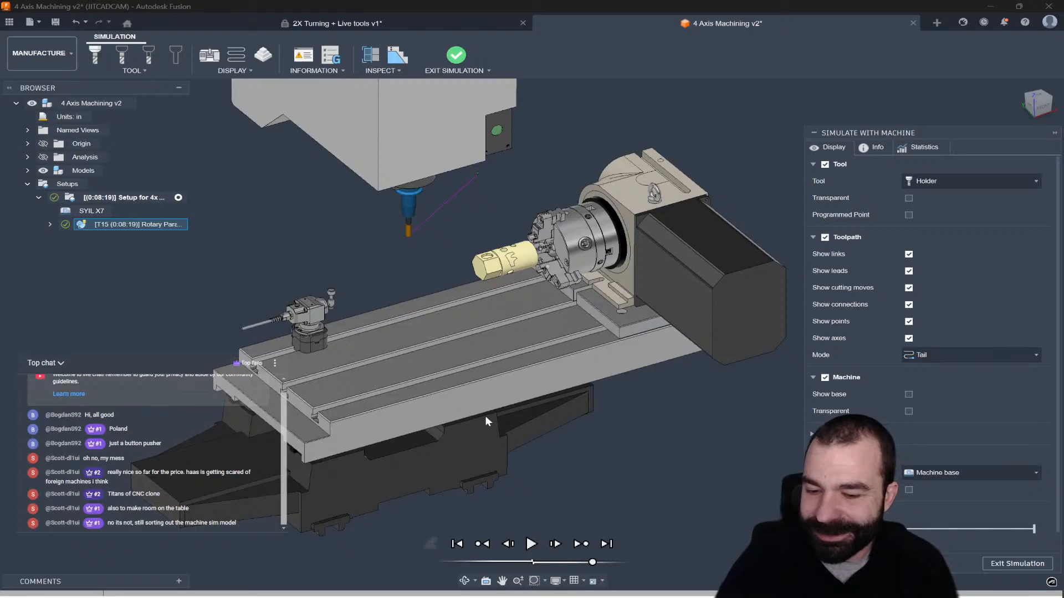
click(1019, 566)
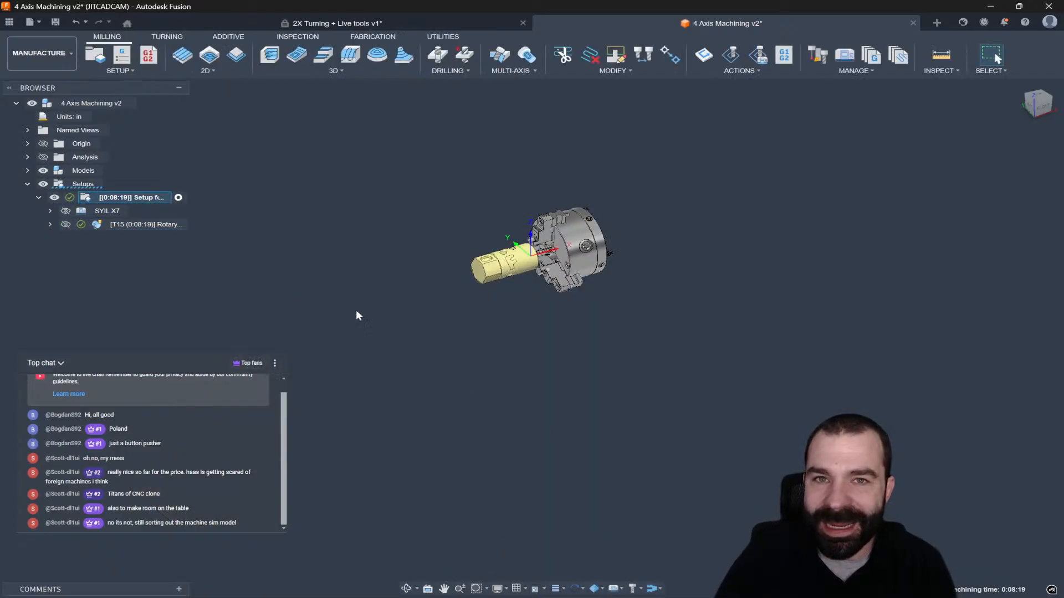
- Edit the setup's Siemens 828D post so homeXY onProgramEnd lists only the Y axis, save it, and cancel the NC program without posting
right_click(130, 197)
click(182, 135)
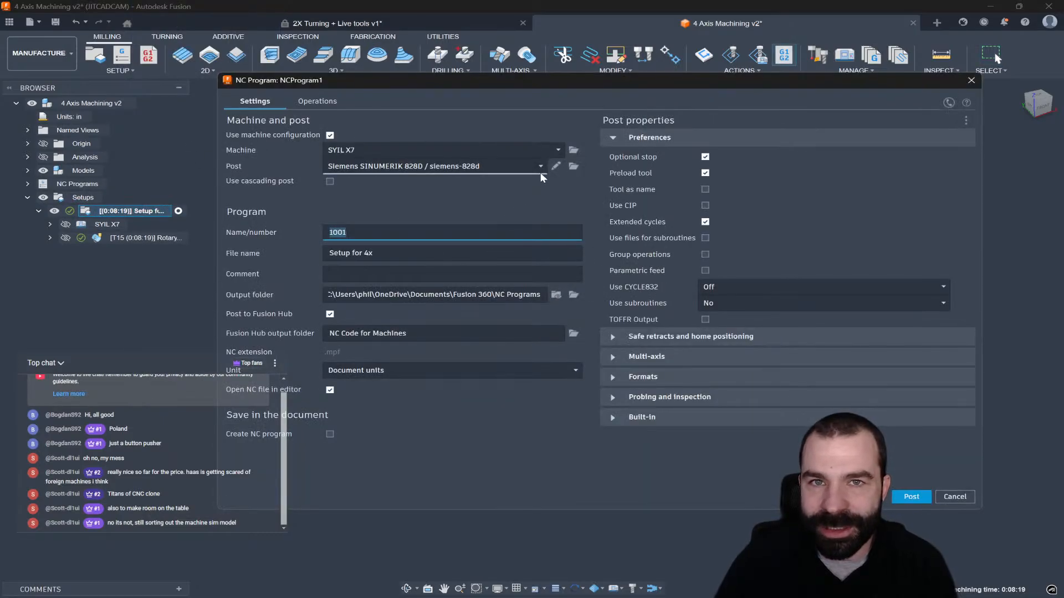
click(555, 166)
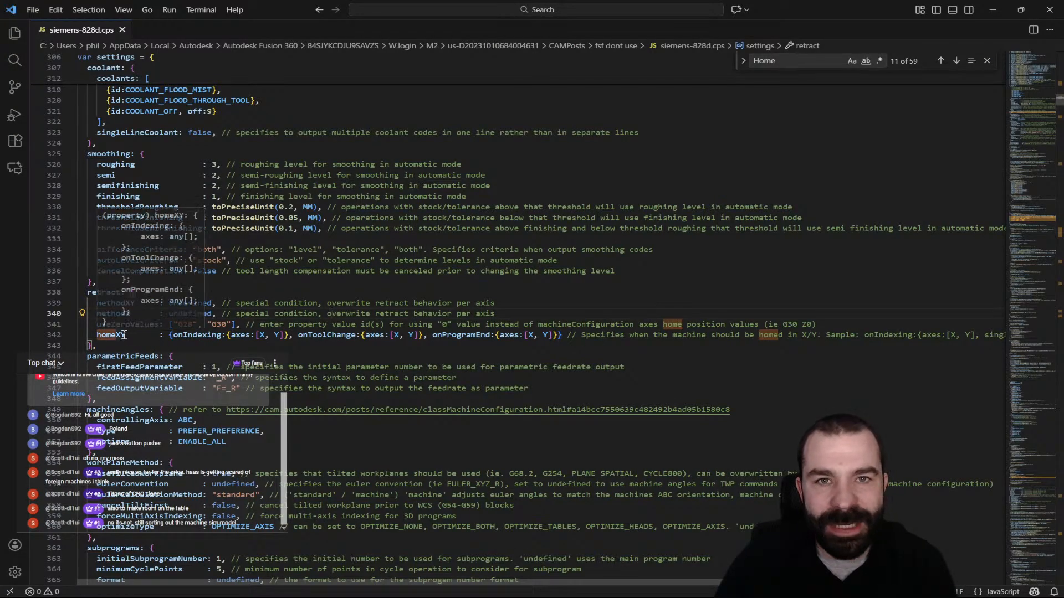
click(537, 335)
key(BackSpace)
key(BackSpace)
key(Delete)
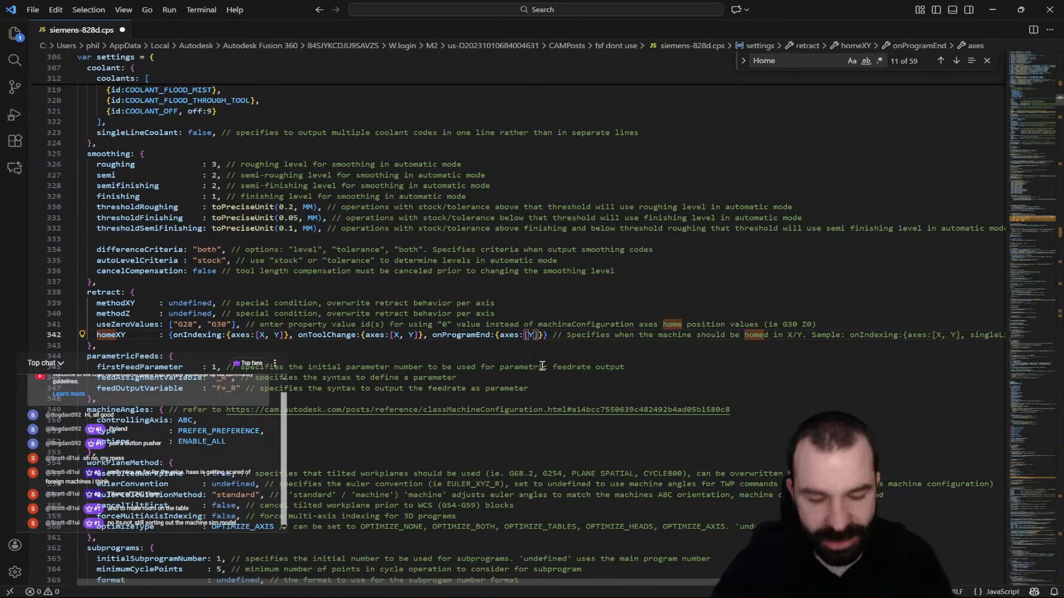
key(ctrl+s)
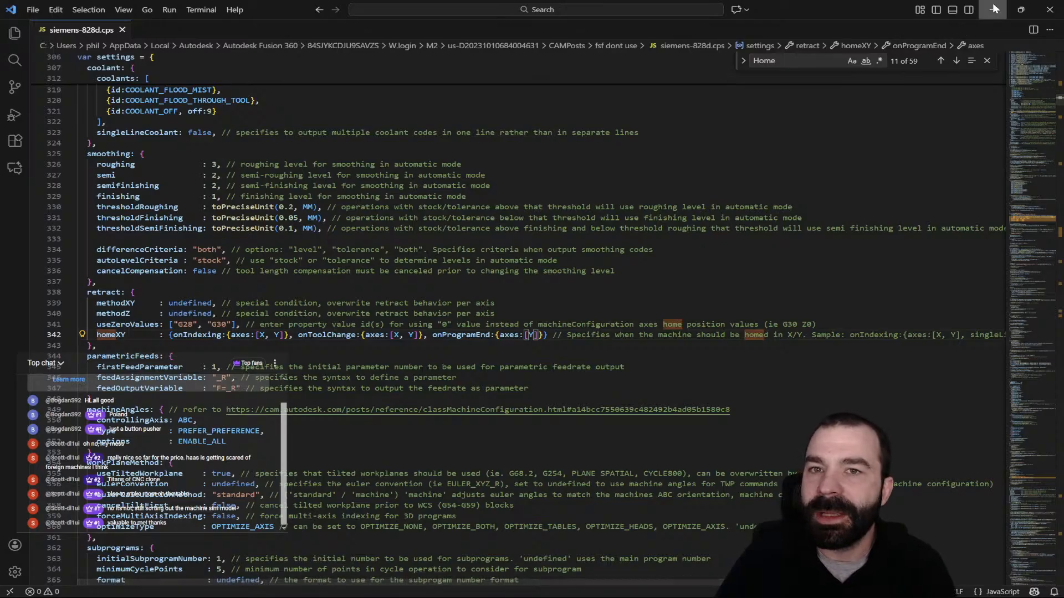
click(994, 10)
click(955, 497)
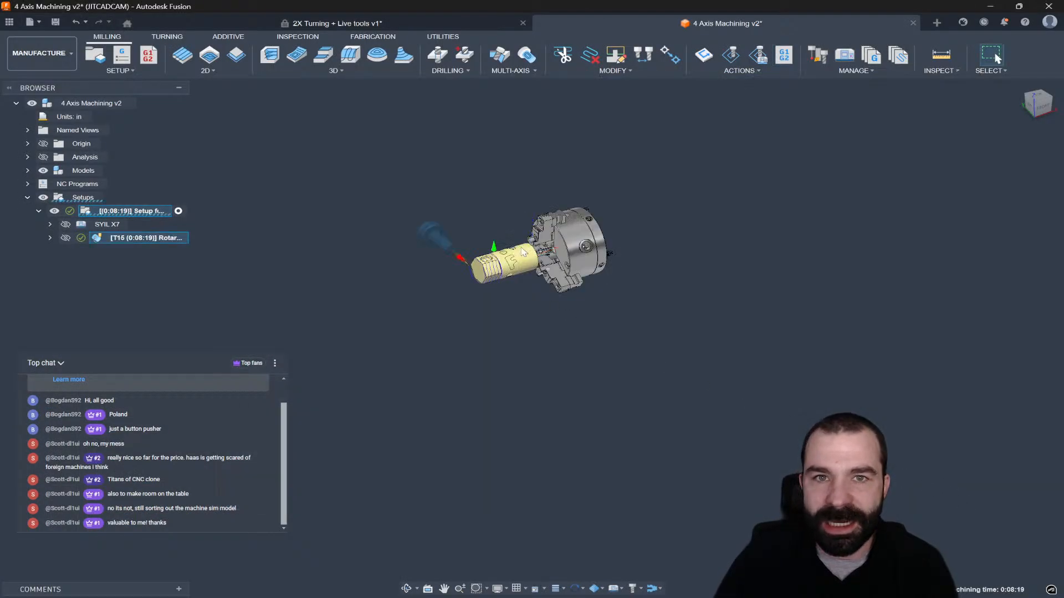
- Simulate the setup with the machine again and watch the end-of-program home move from the front
click(178, 197)
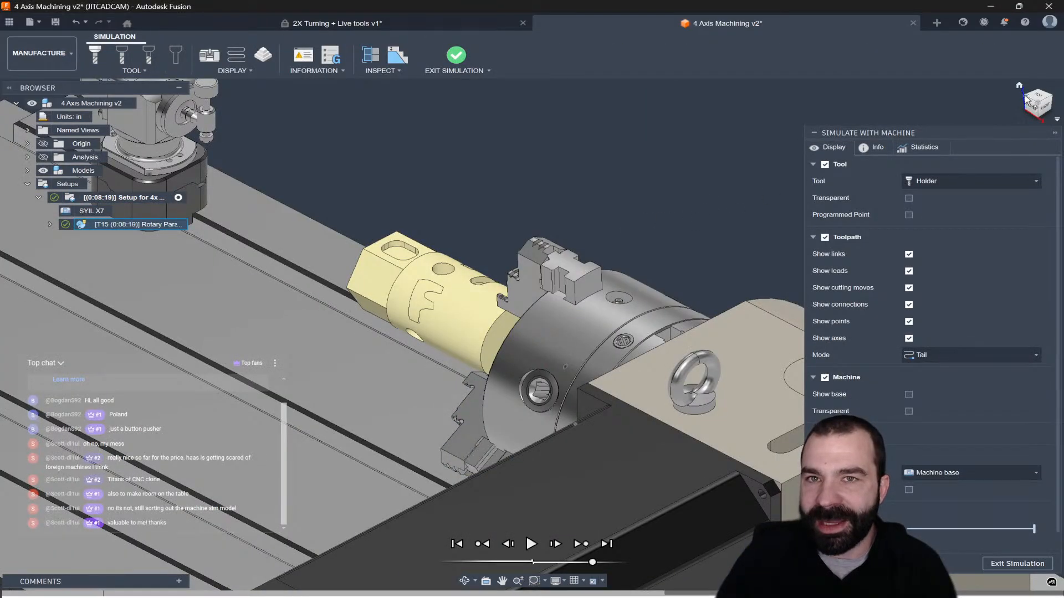
click(1025, 95)
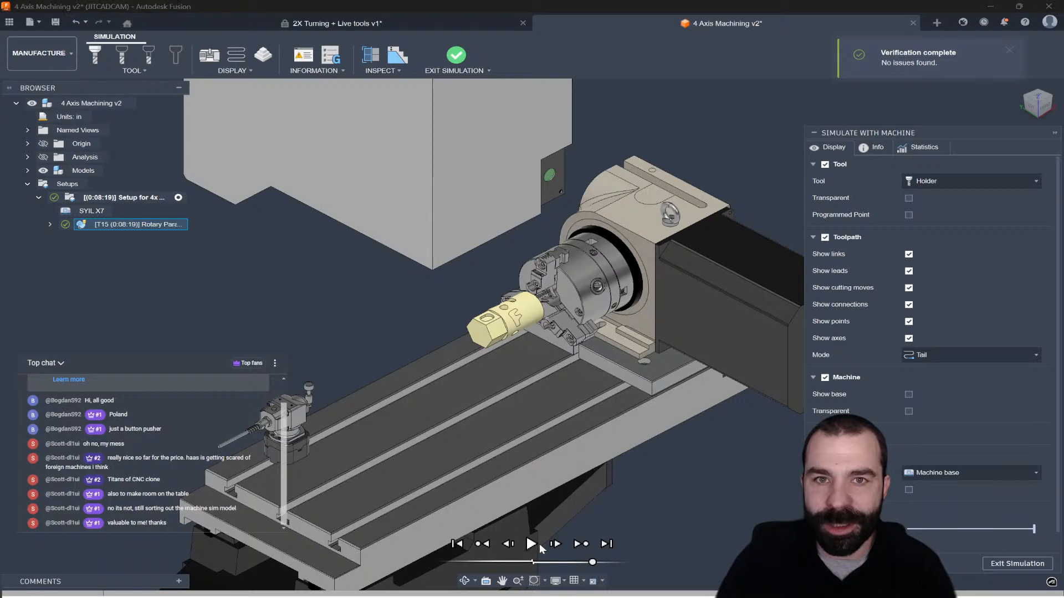
click(530, 544)
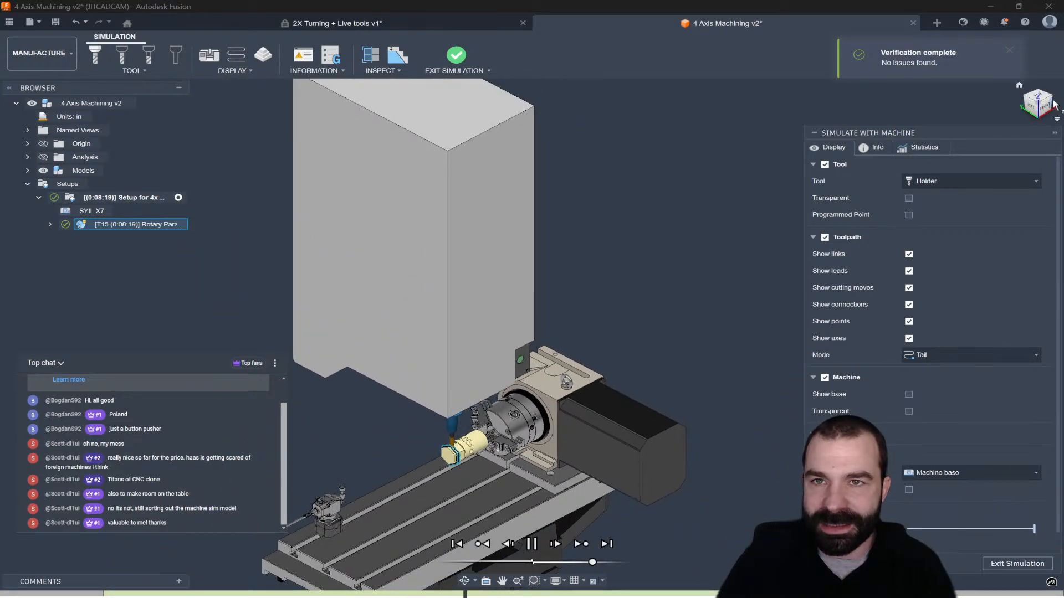
click(1032, 107)
scroll(298, 486, up, 2)
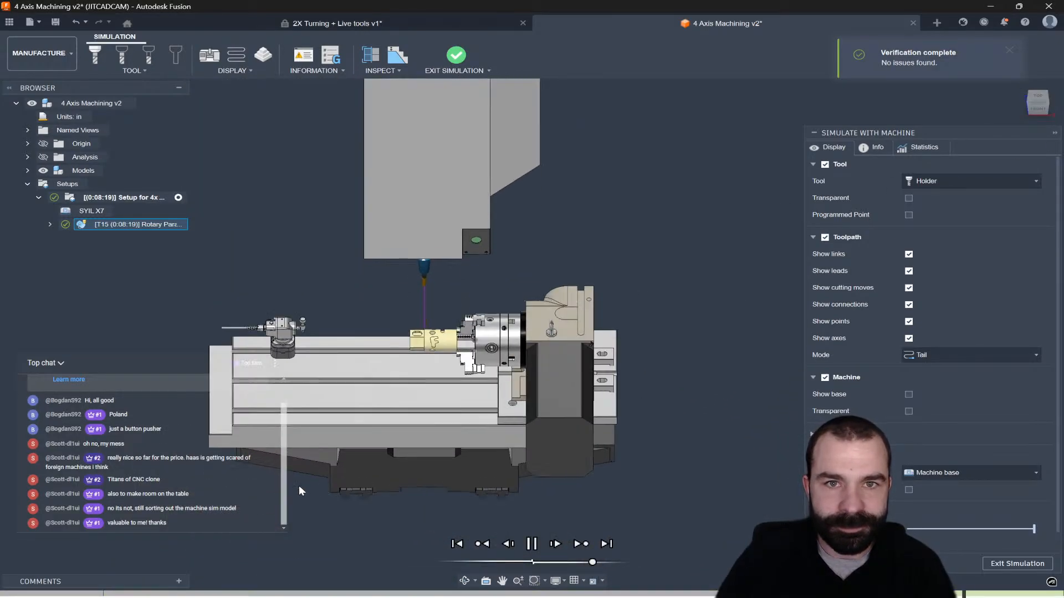
scroll(463, 296, up, 2)
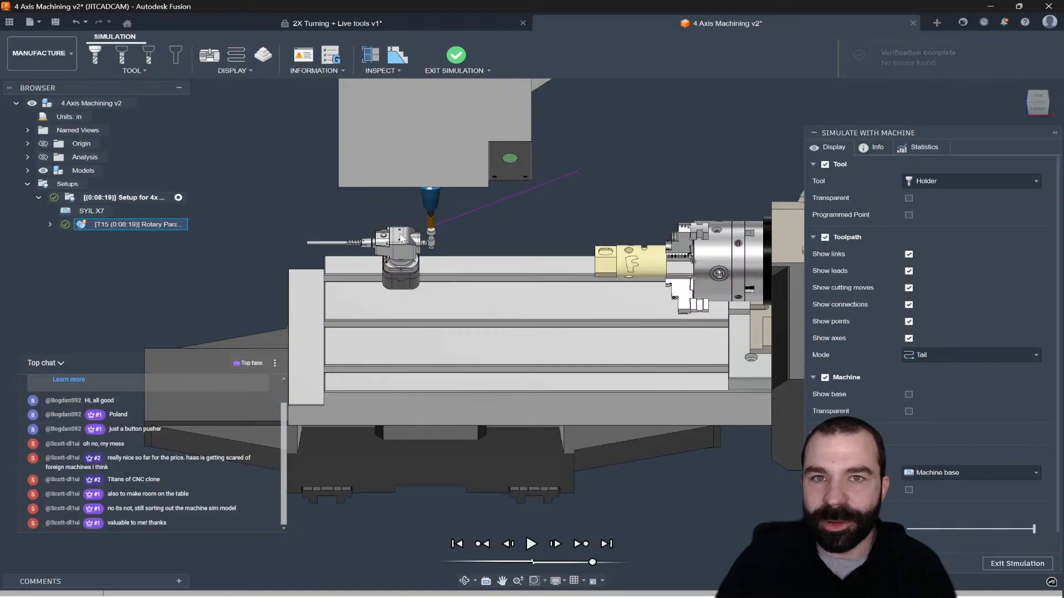
- Examine the X/Y homing line N1680 in the NC code and exit the machine simulation
click(333, 54)
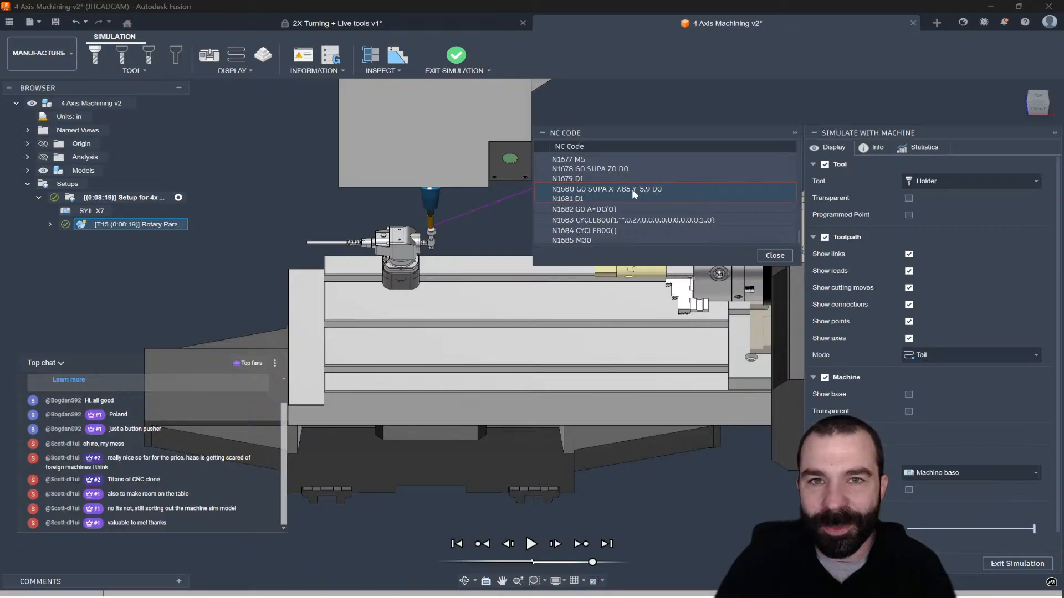
click(785, 259)
click(982, 562)
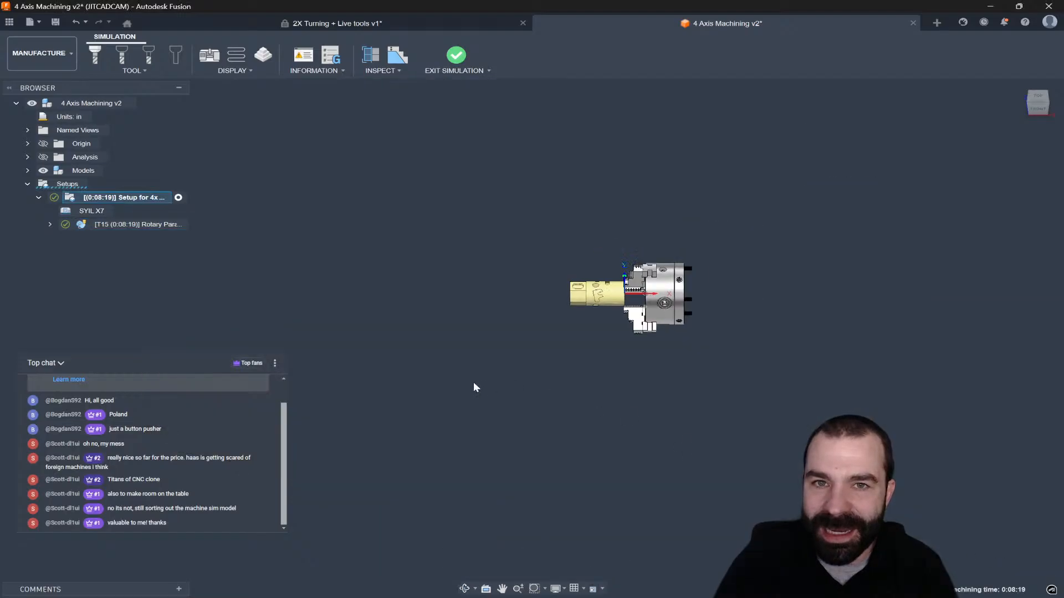
scroll(641, 300, up, 1)
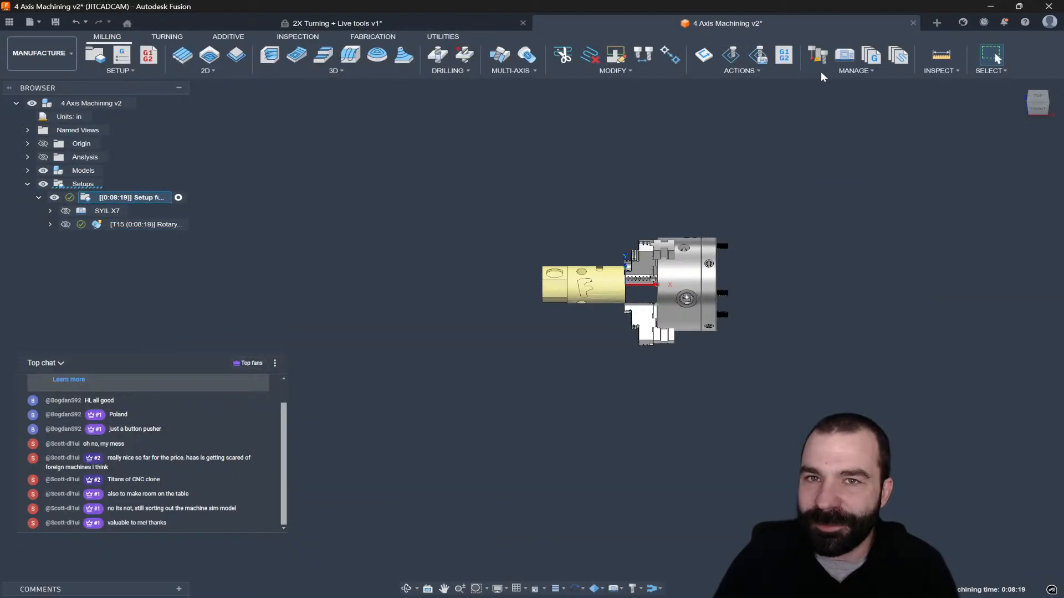
- Look through the fsf cloud folder of the machine library and close the library
click(845, 55)
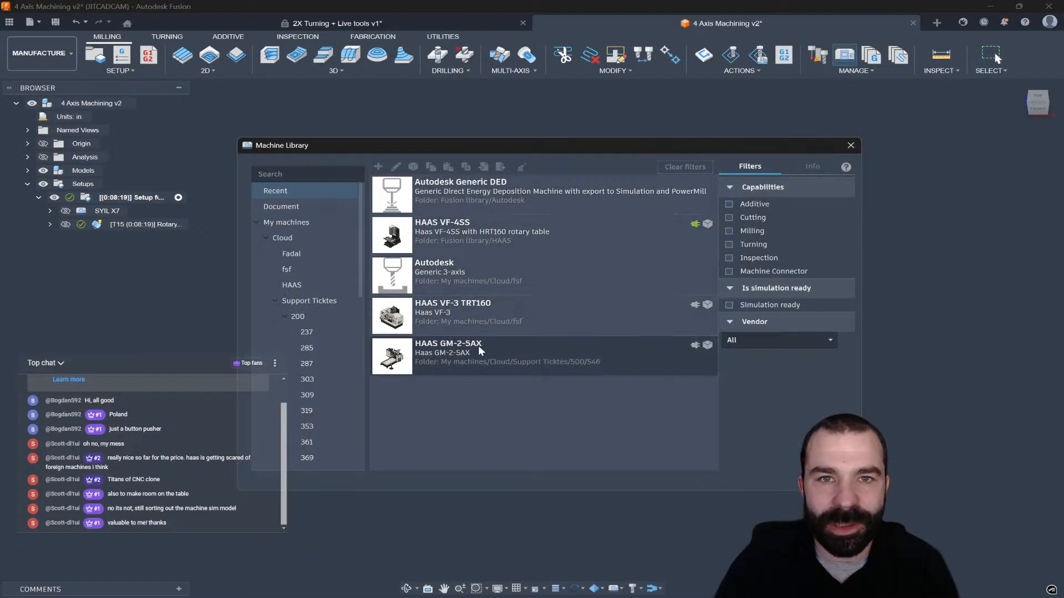
click(306, 271)
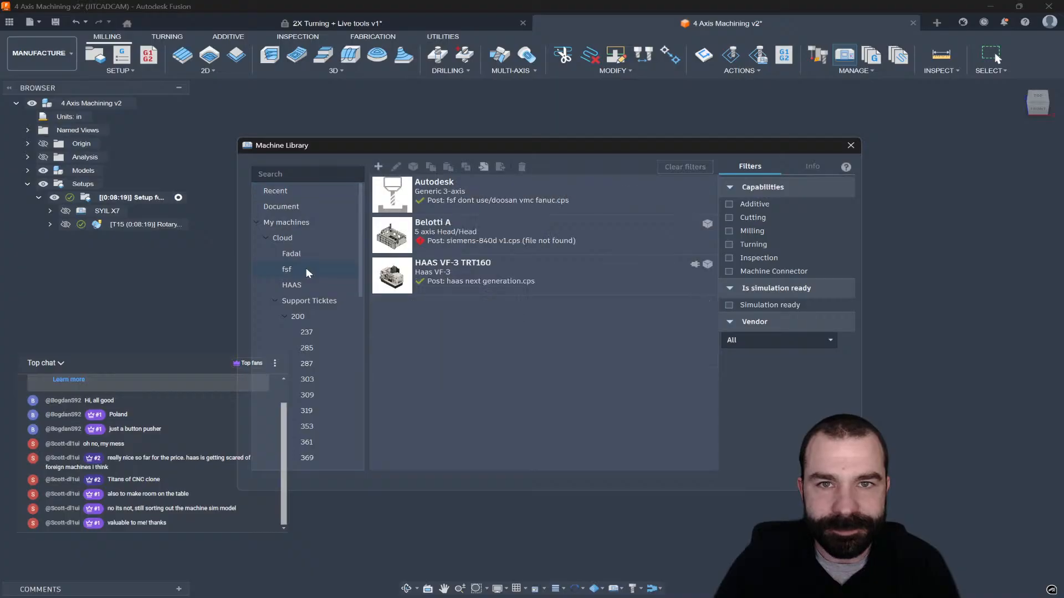
click(850, 145)
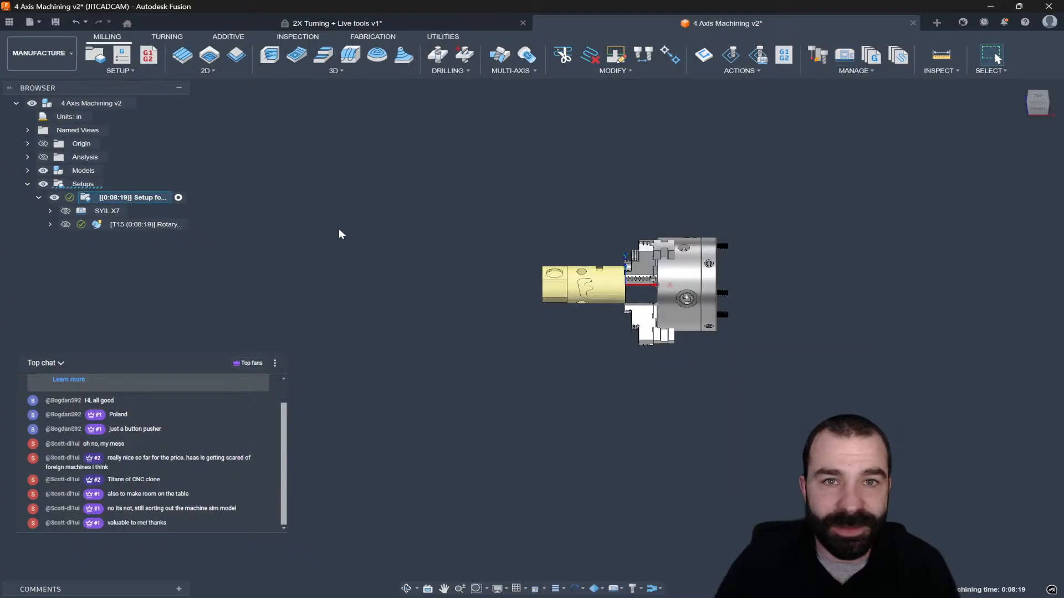
- Check which machine model is linked to the SYIL X7 machine definition and close the definition without changes
right_click(94, 214)
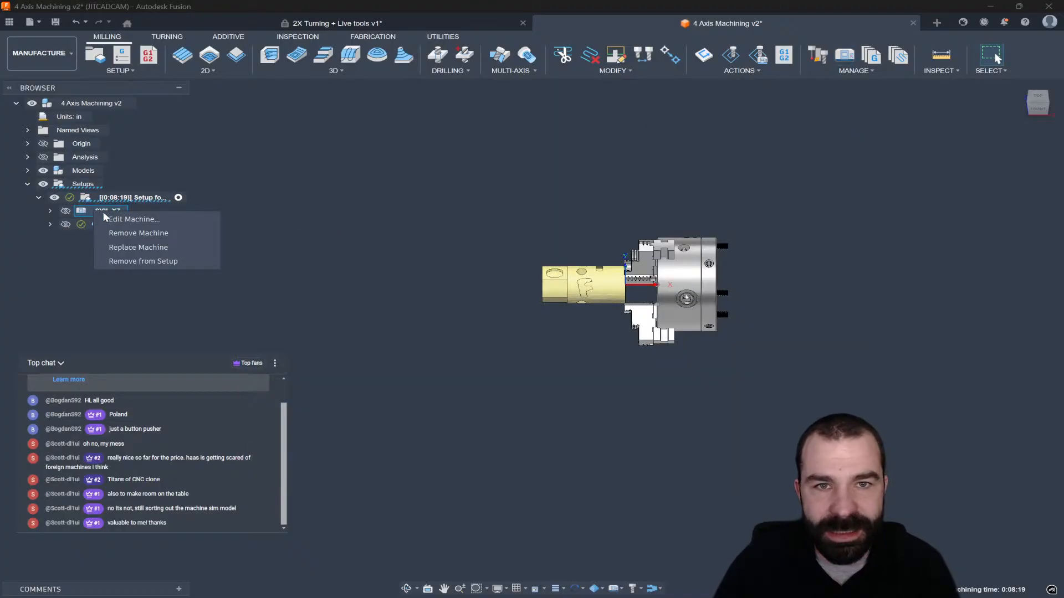
click(123, 220)
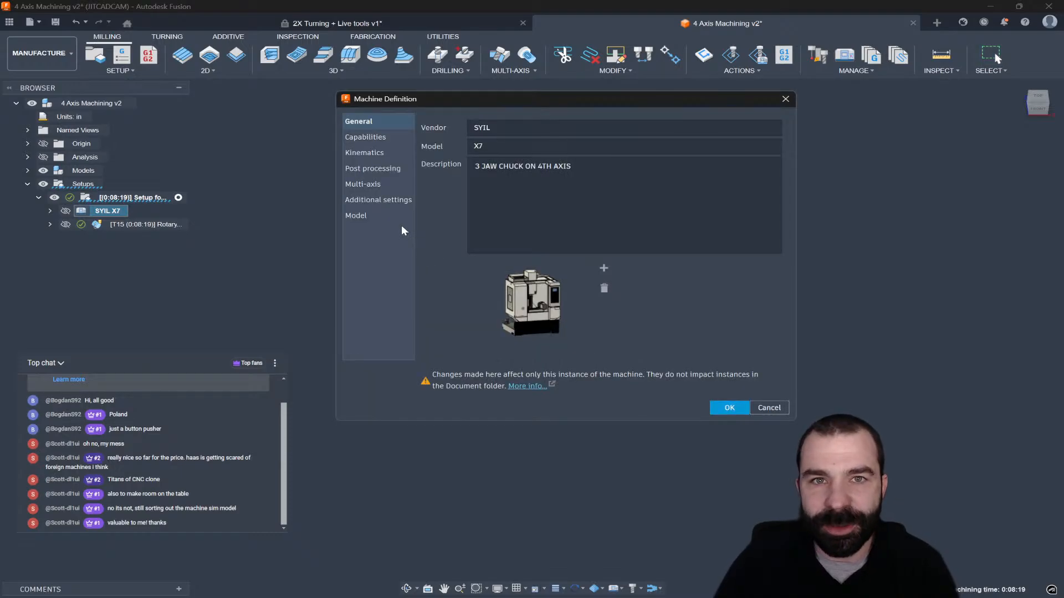
click(374, 215)
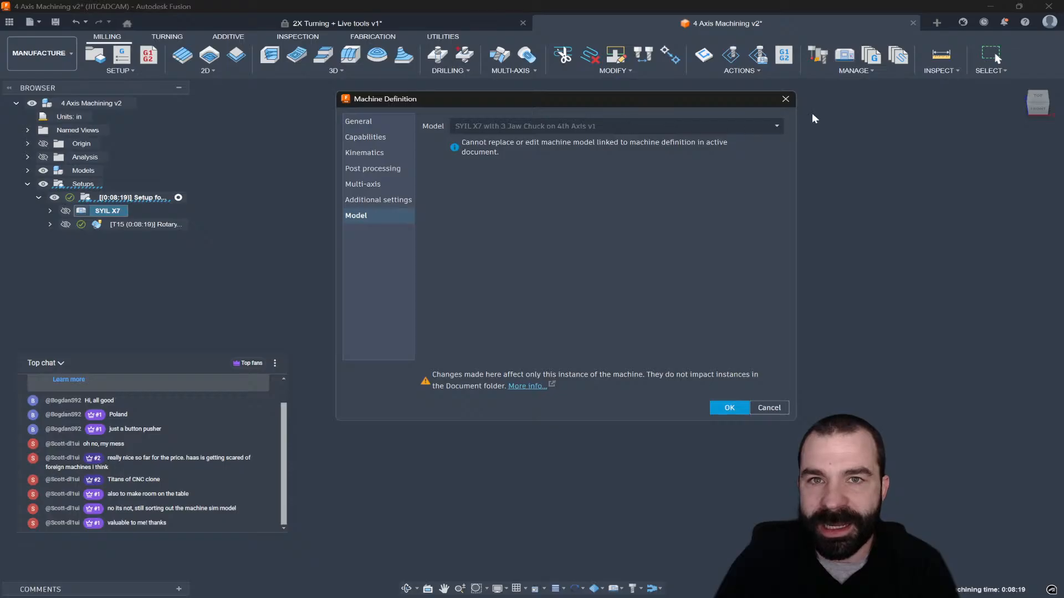
click(785, 99)
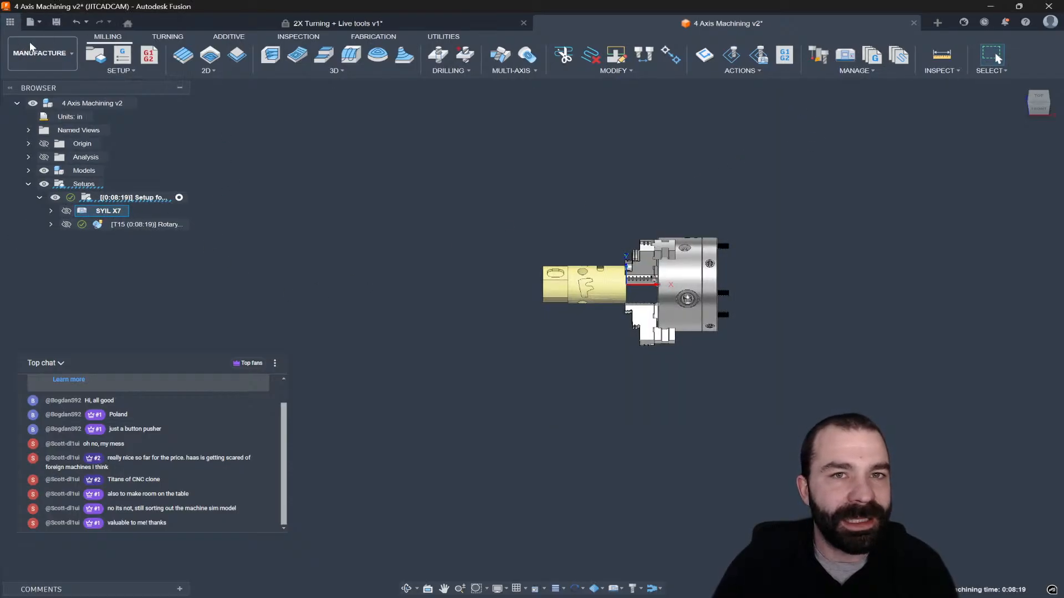
- Open the SYIL X7 with 3 Jaw Chuck on 4th Axis model and break the TTC200 and riser plate links, capturing positions and including subcomponents
click(10, 22)
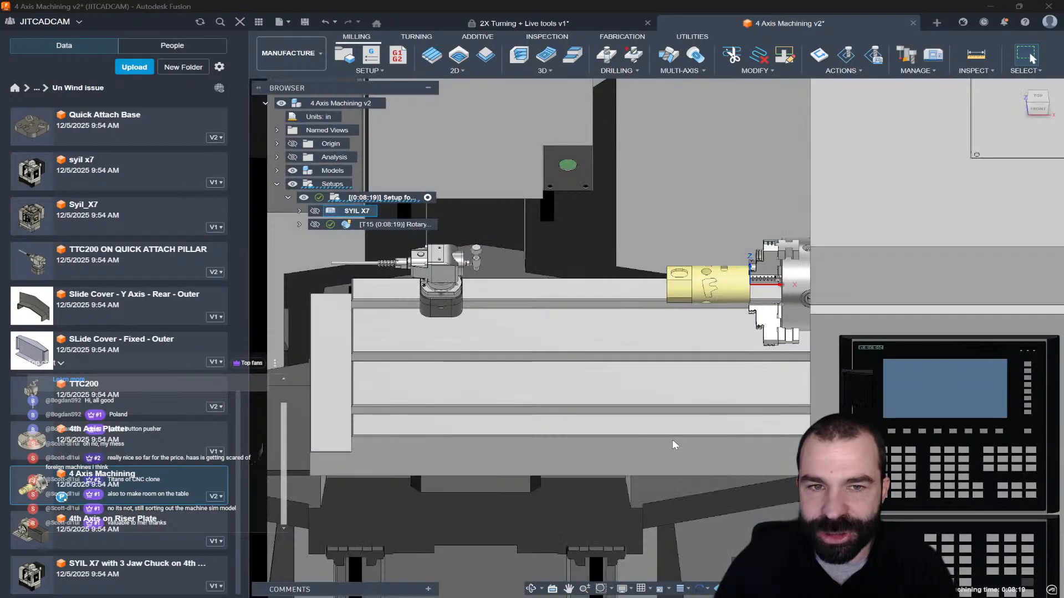
scroll(674, 444, down, 6)
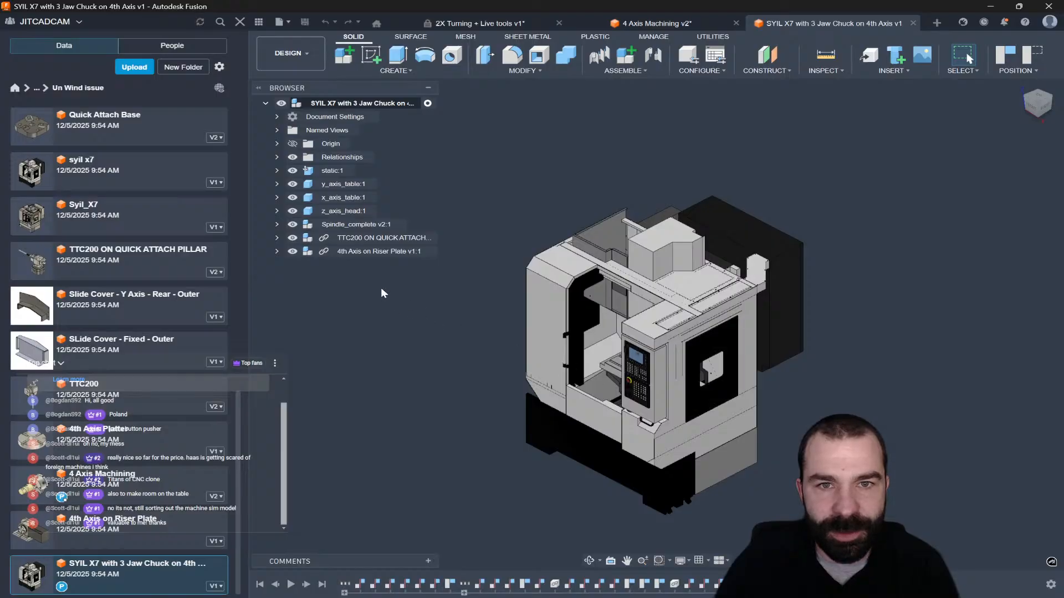
click(346, 238)
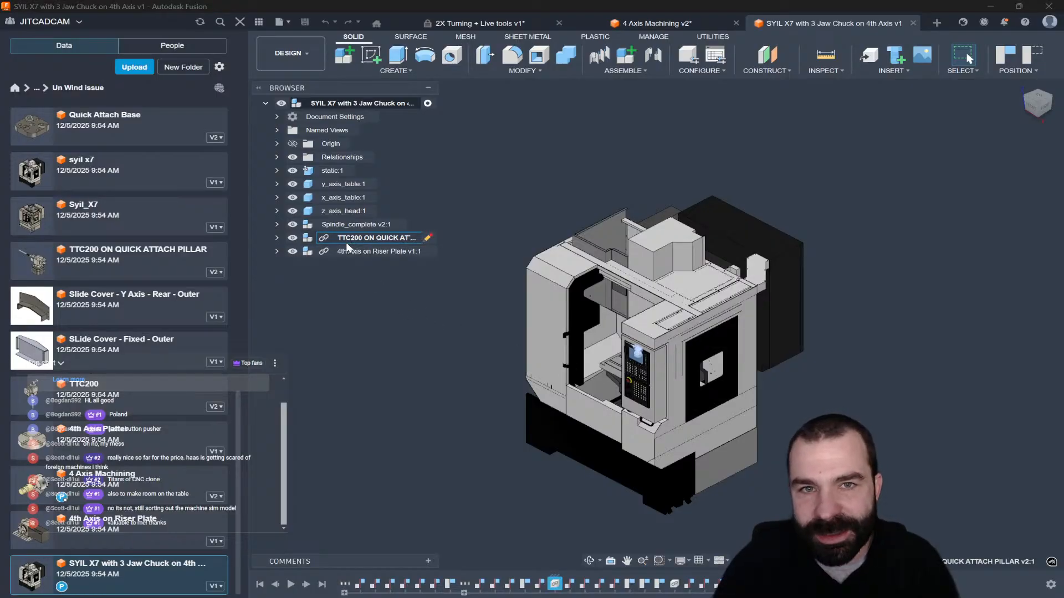
ctrl+click(346, 251)
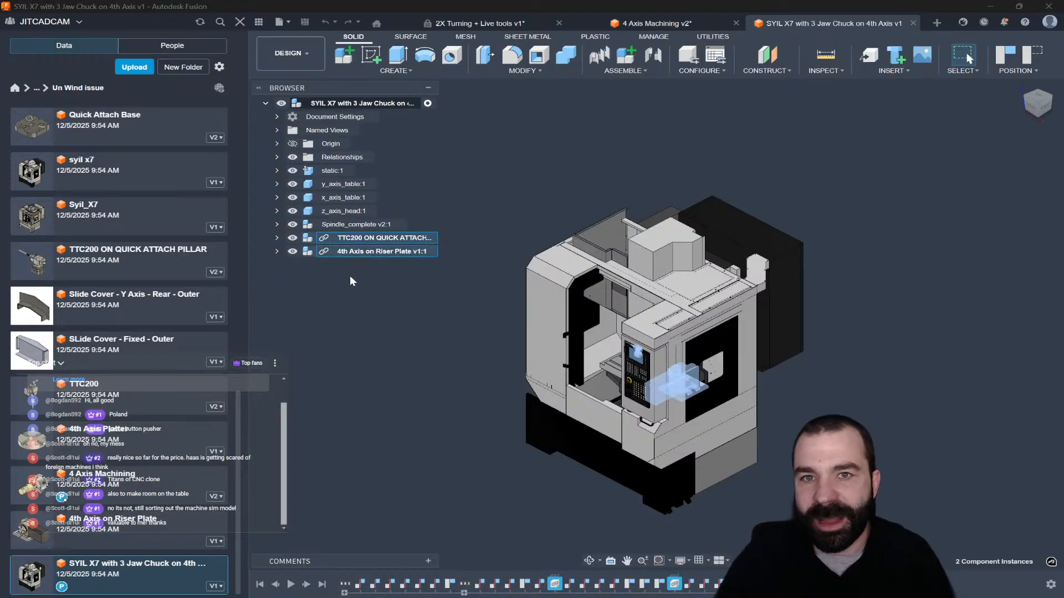
shift+middle_drag(349, 360, 384, 343)
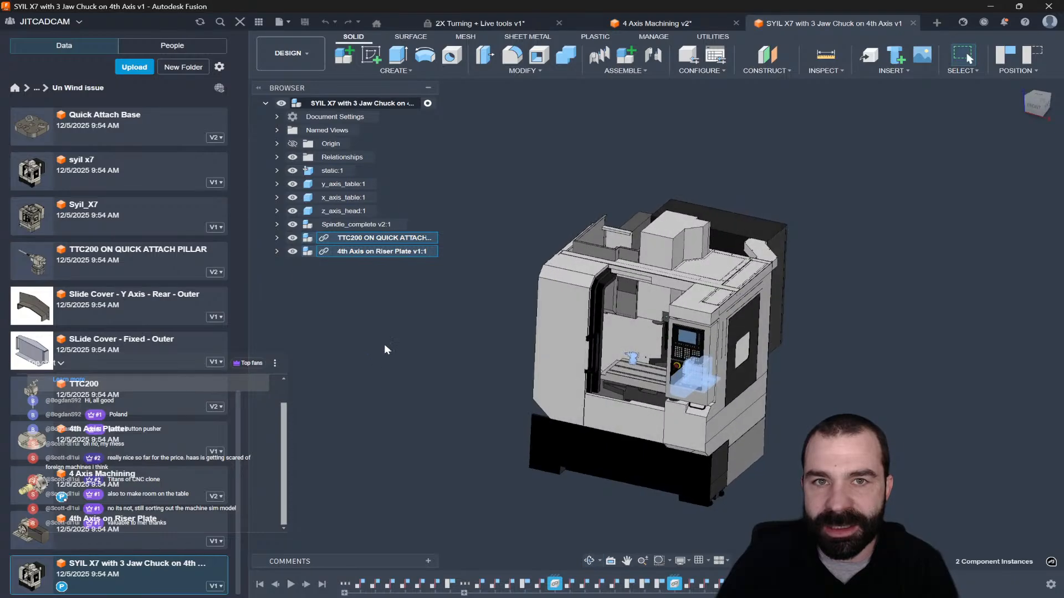
scroll(385, 338, up, 2)
scroll(386, 278, up, 1)
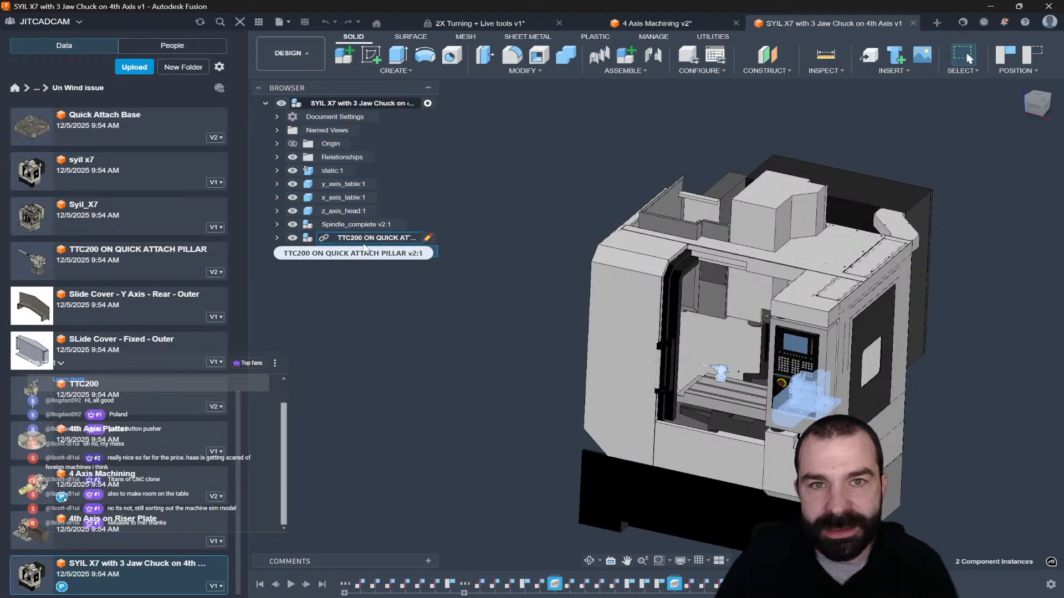
right_click(342, 240)
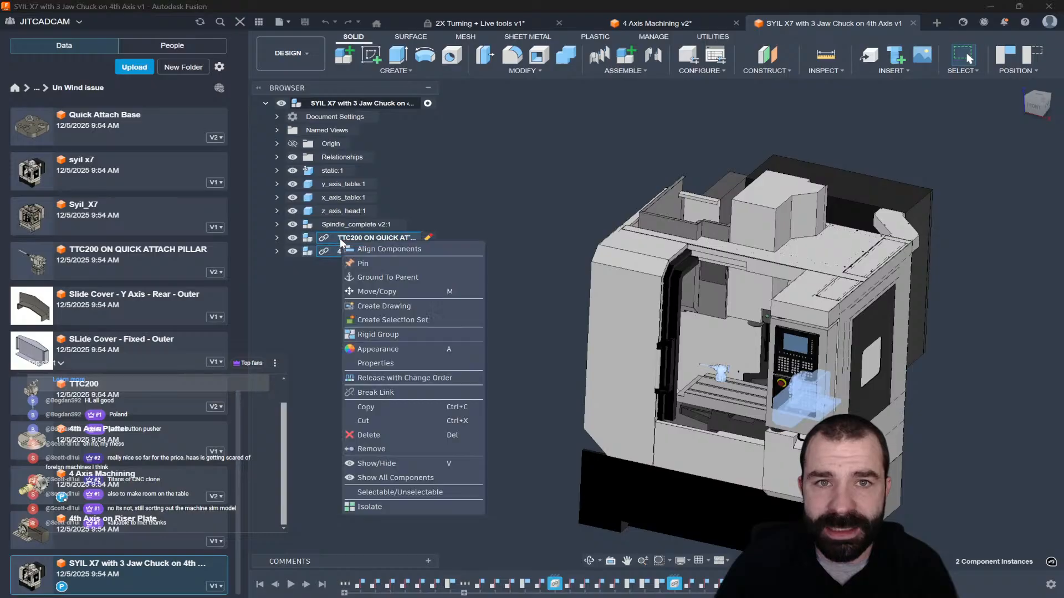
click(368, 391)
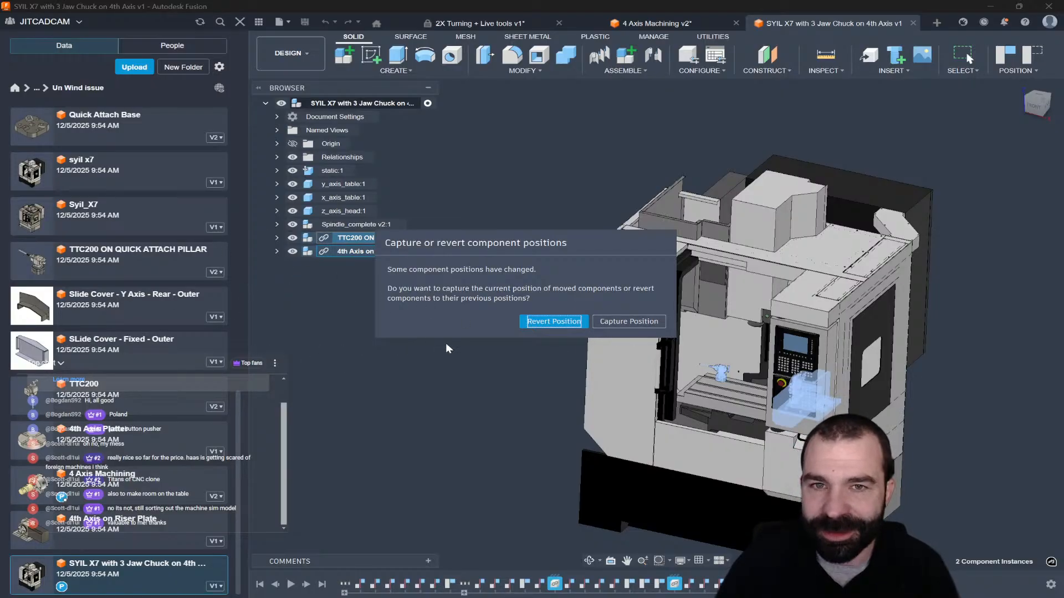
click(624, 324)
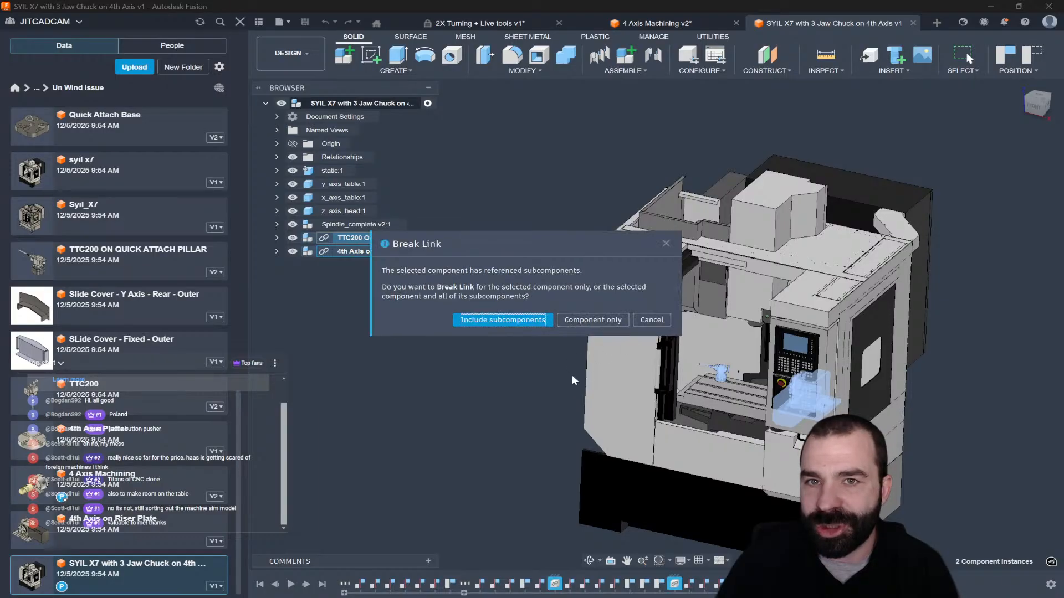
click(502, 320)
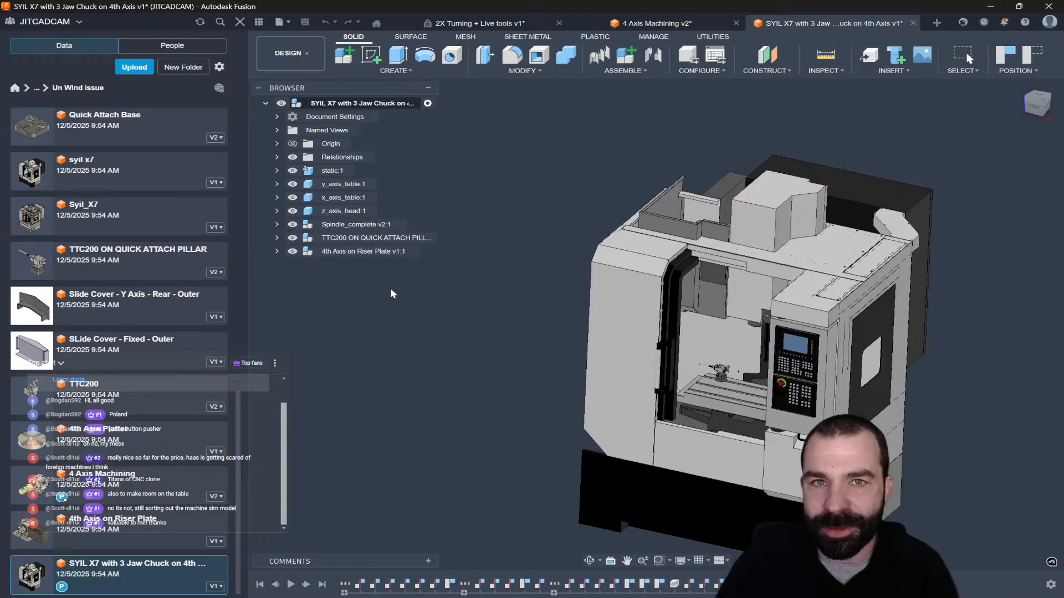
- Examine the Quick Attach Base and TTC200 components inside the TTC200 ON QUICK ATTACH PILLAR assembly on the machine table
scroll(742, 403, up, 1)
scroll(743, 407, up, 3)
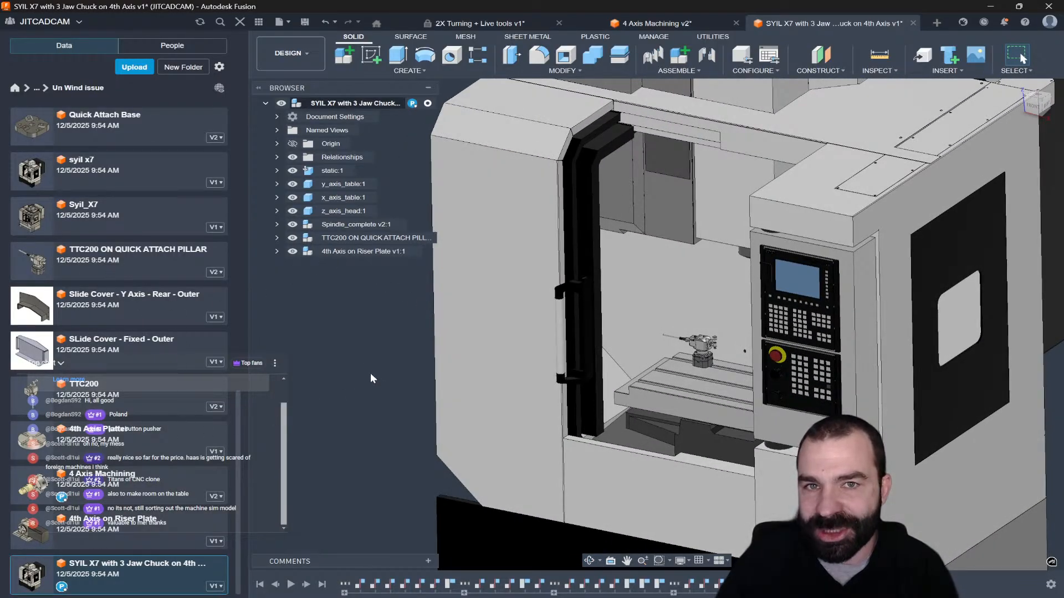
click(276, 237)
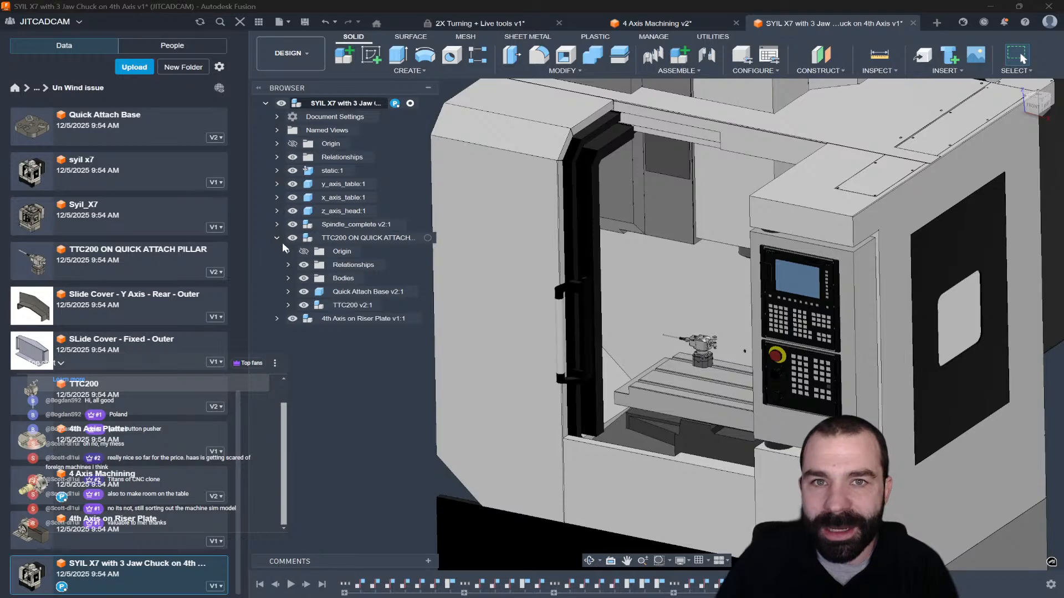
click(360, 292)
scroll(708, 367, up, 3)
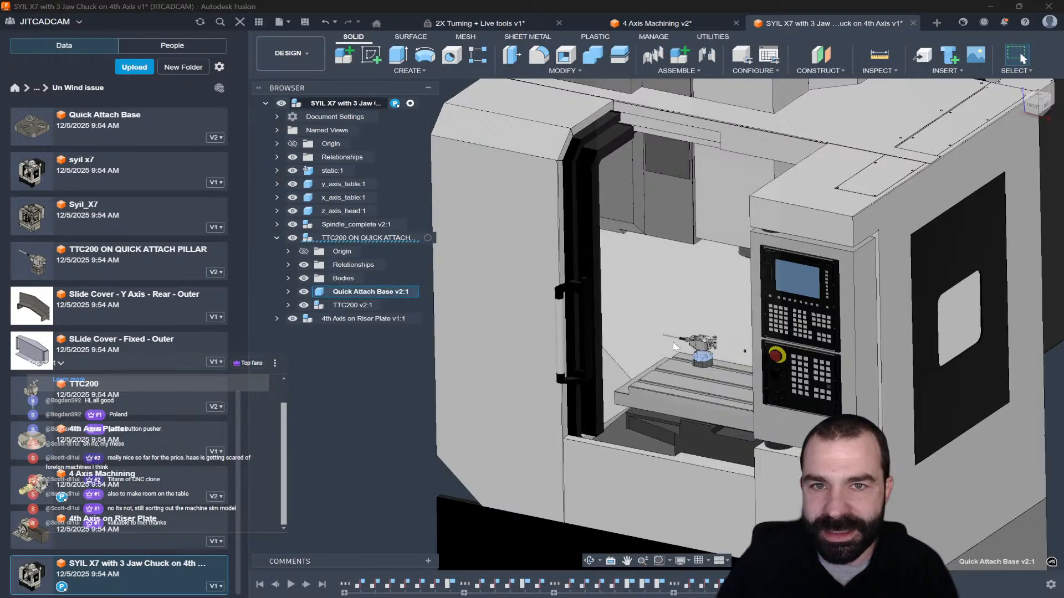
scroll(708, 367, up, 2)
click(740, 331)
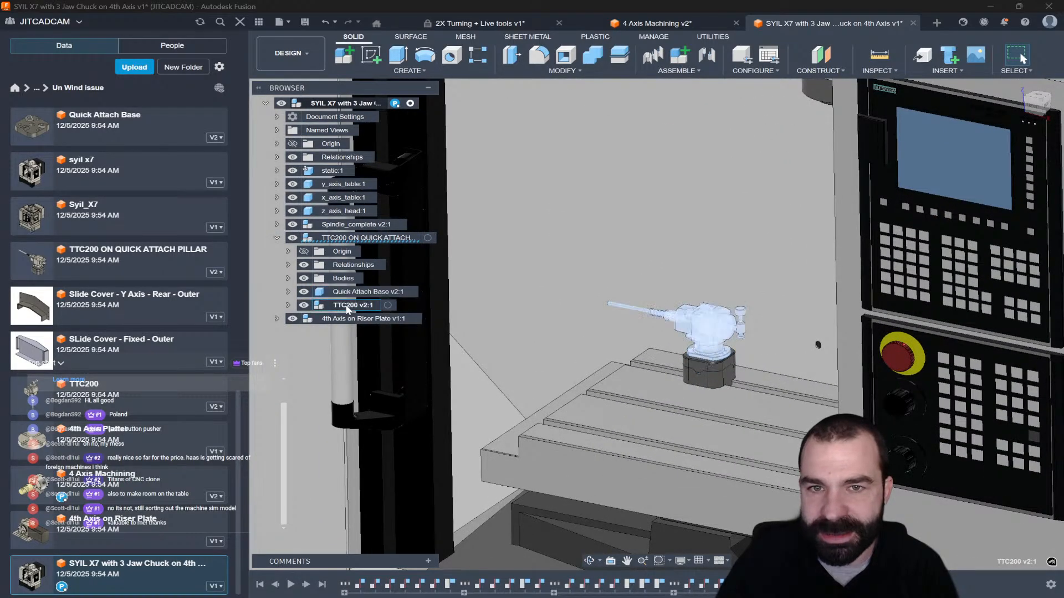
scroll(737, 330, down, 1)
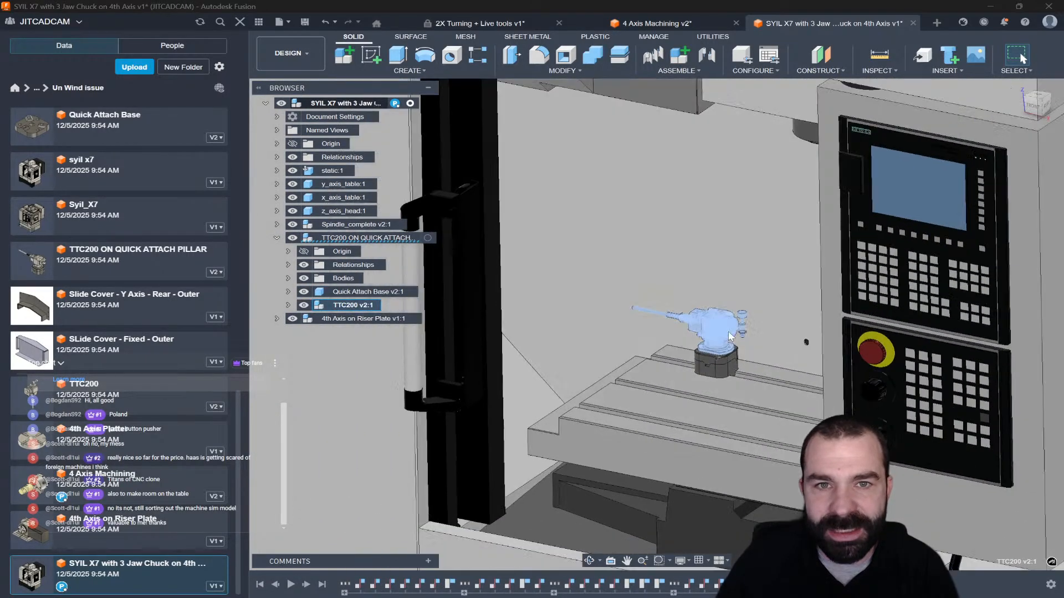
- Inspect the individual TTC200 subcomponents from 1:1 to 33:1 by highlighting them together, and collapse the assembly again
click(288, 305)
click(348, 171)
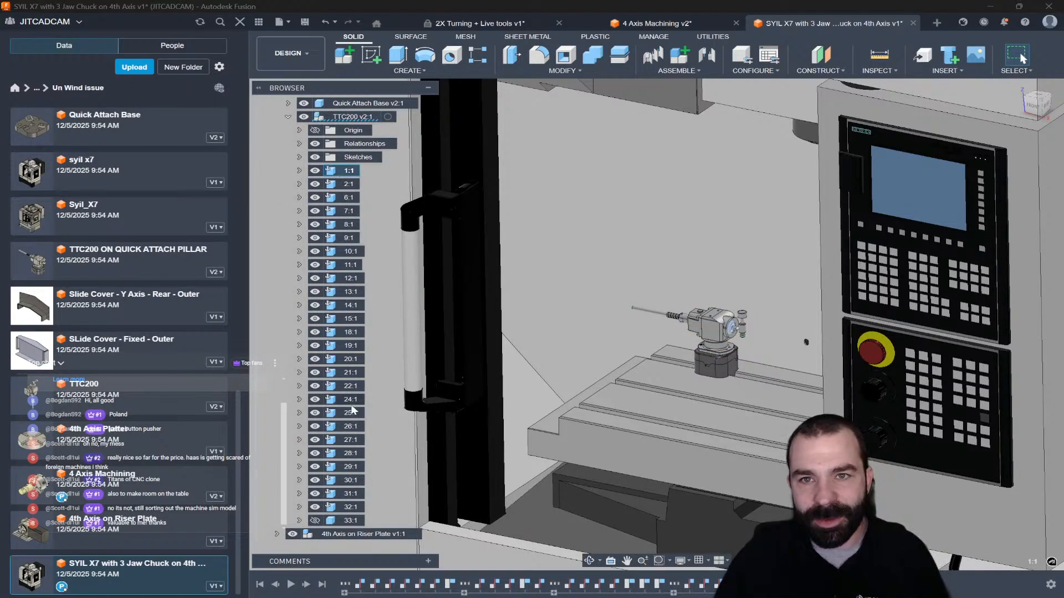
ctrl+click(350, 521)
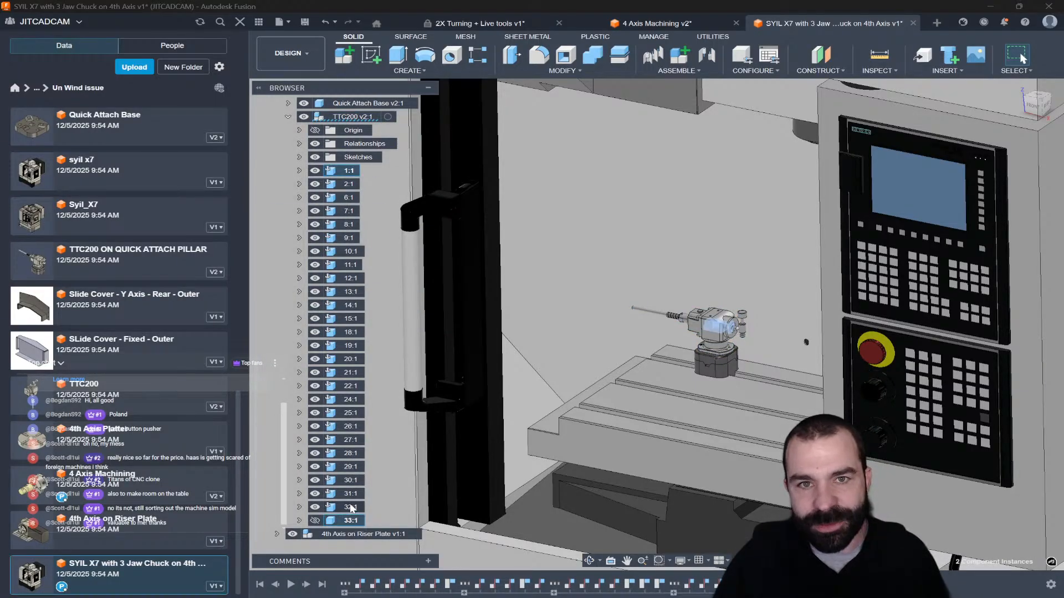
shift+click(349, 170)
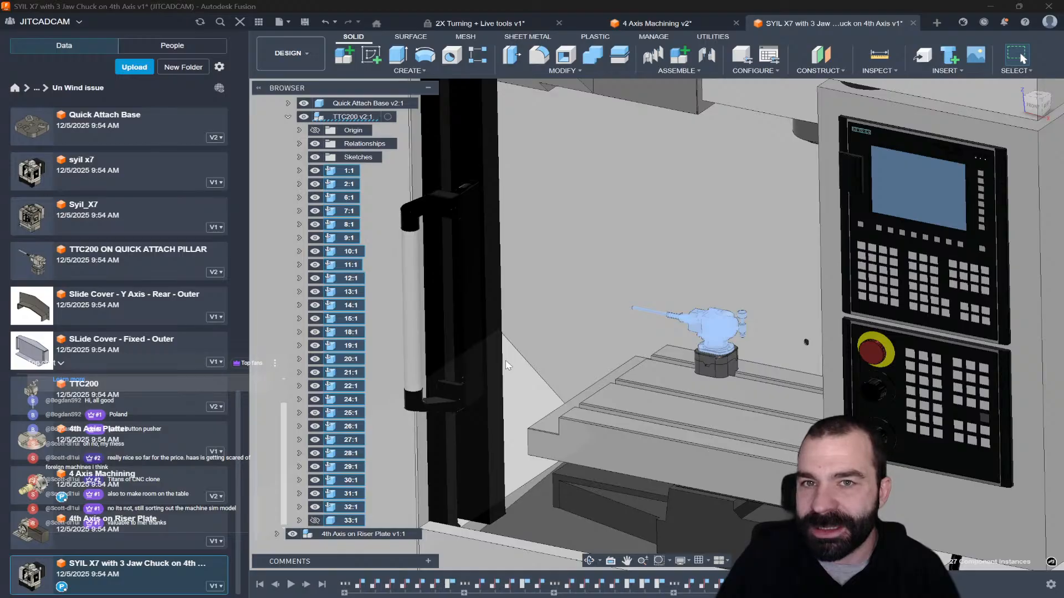
scroll(506, 365, down, 3)
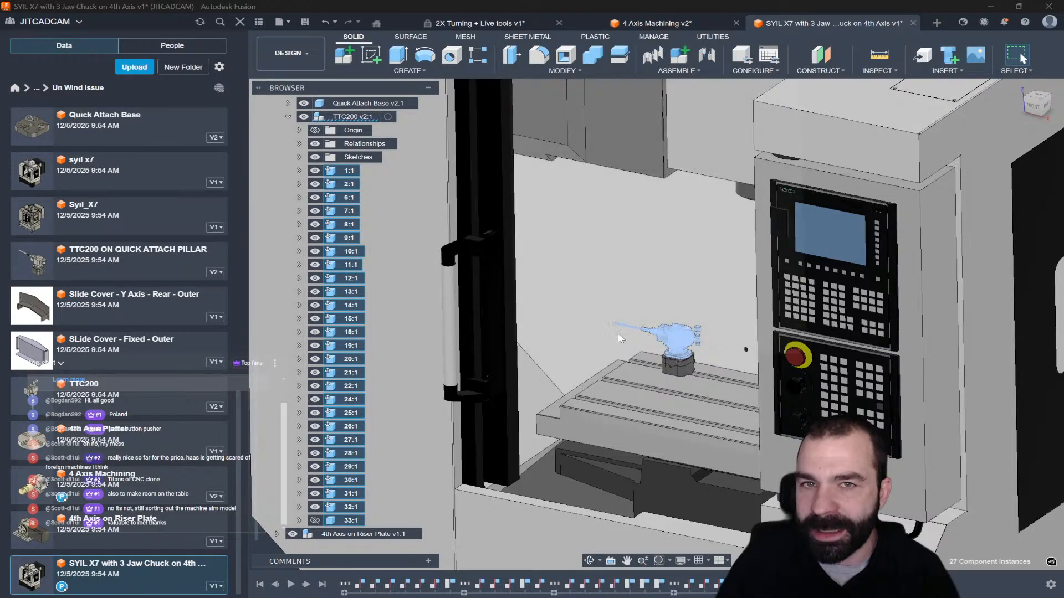
click(288, 117)
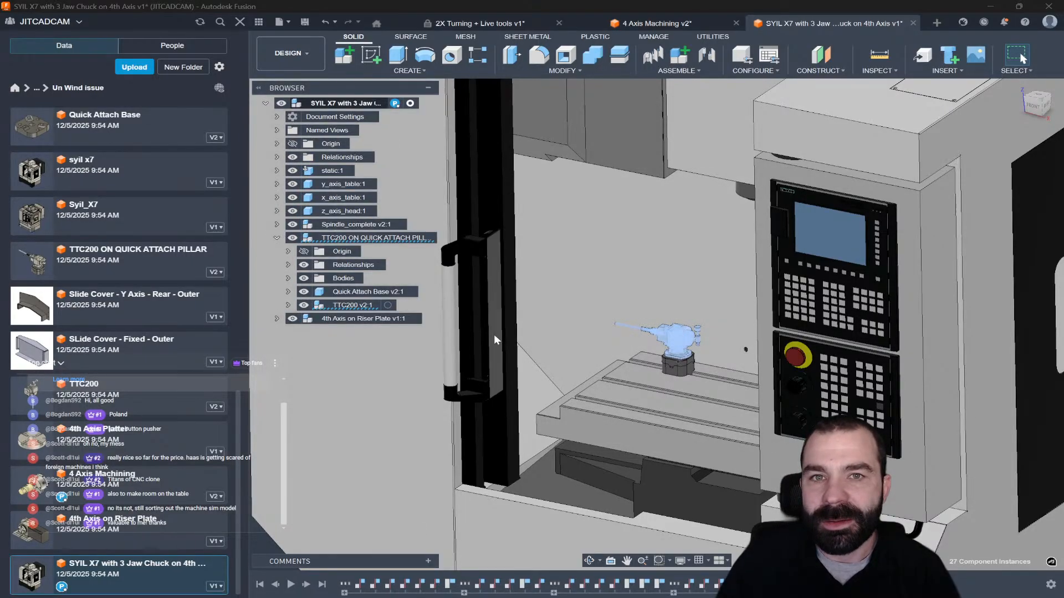
click(278, 238)
scroll(510, 335, down, 3)
click(328, 381)
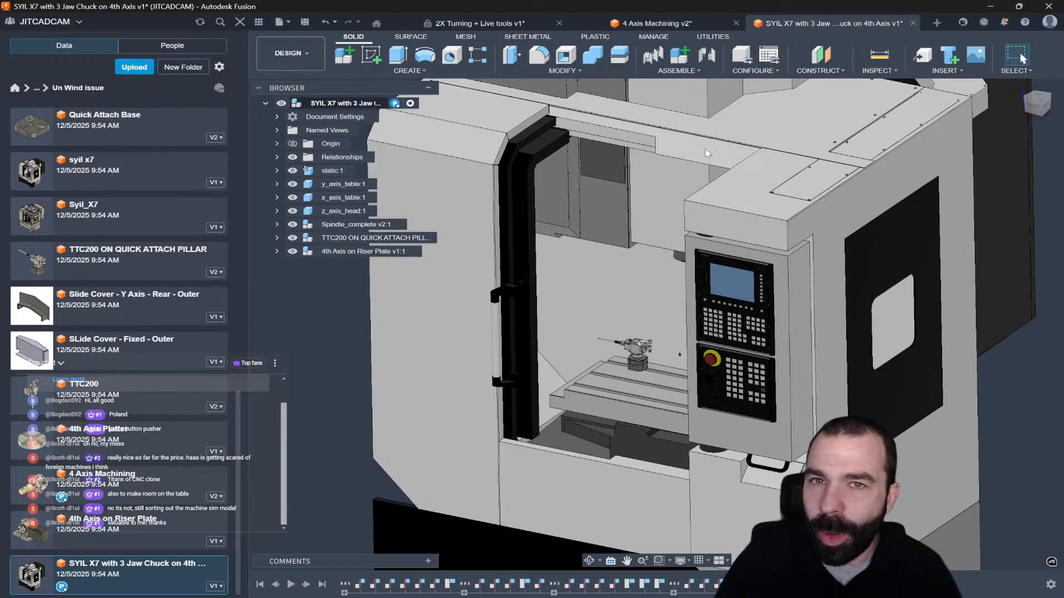
scroll(703, 141, down, 1)
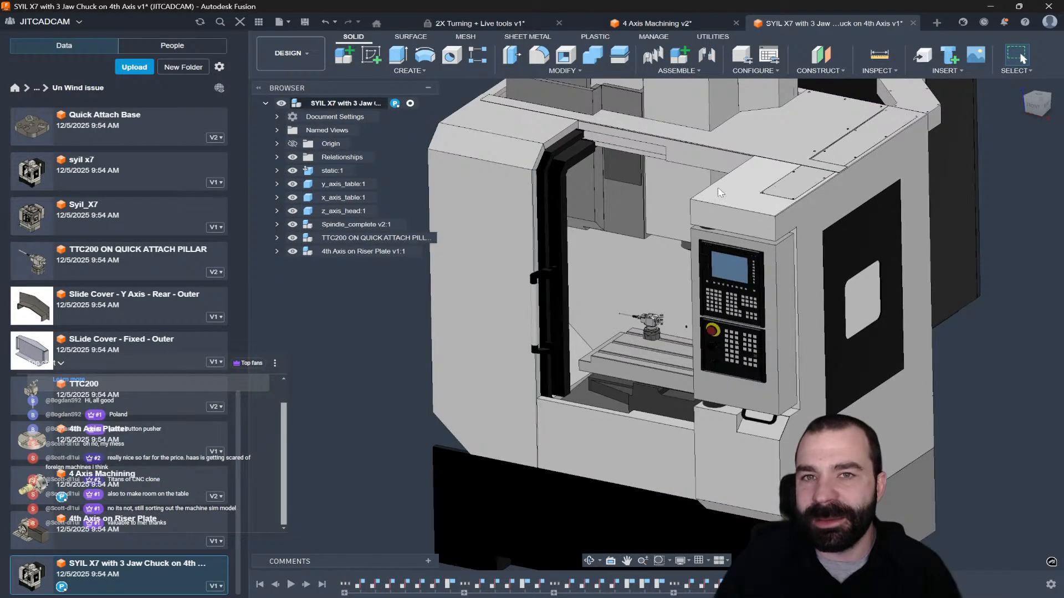
- Return to the 4 Axis Machining document and compare its document machines with the fsf cloud folder in the machine library
click(665, 23)
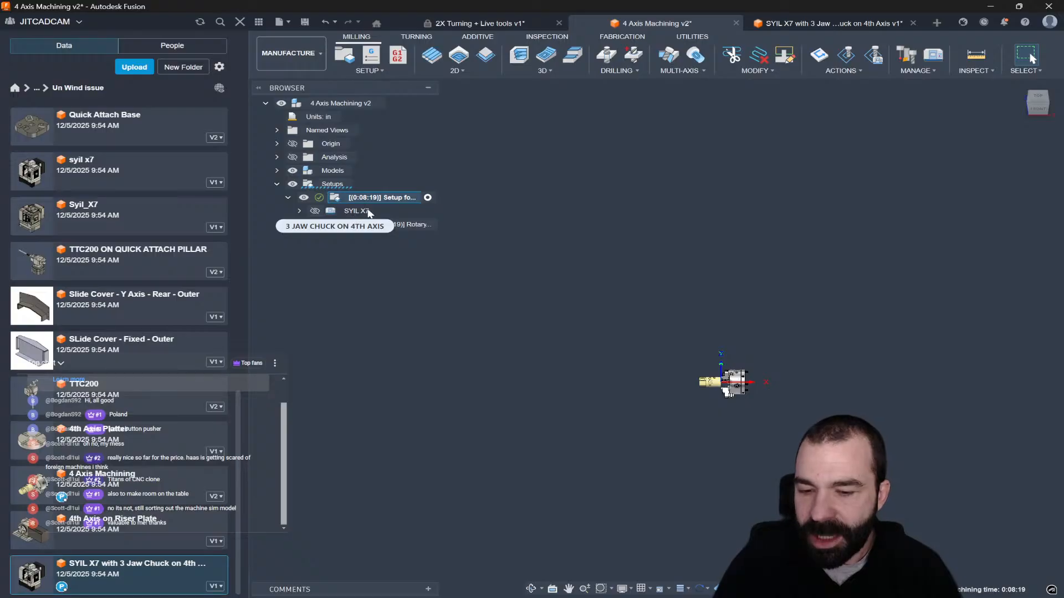
click(933, 55)
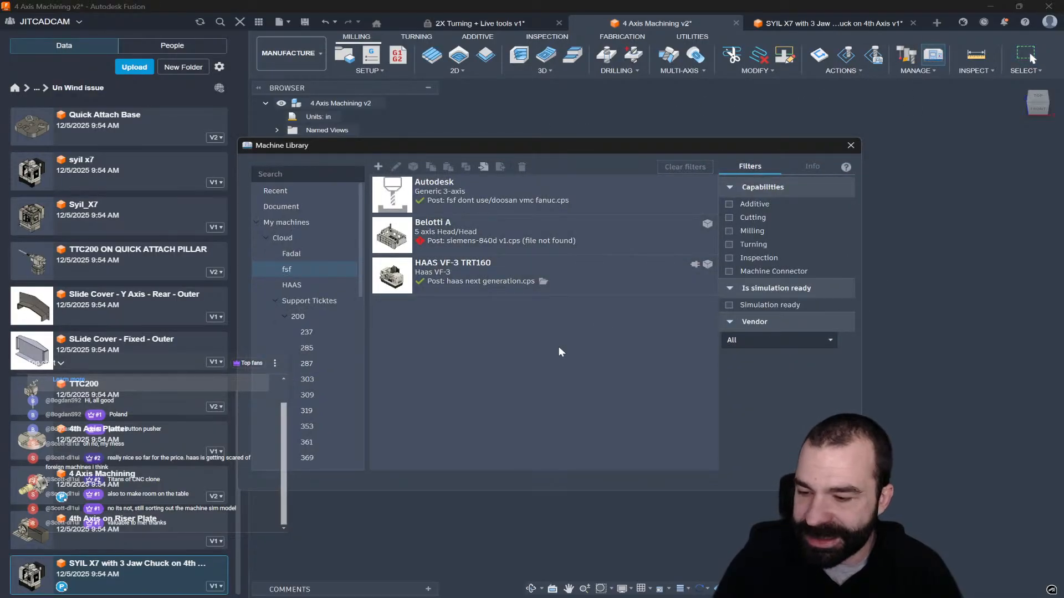
click(297, 207)
click(468, 203)
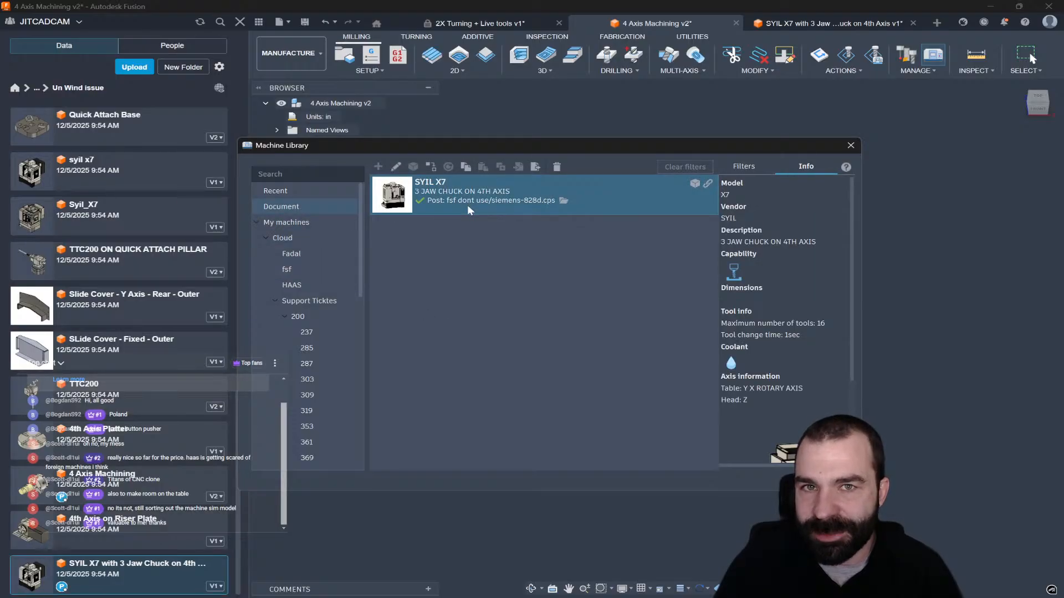
click(299, 268)
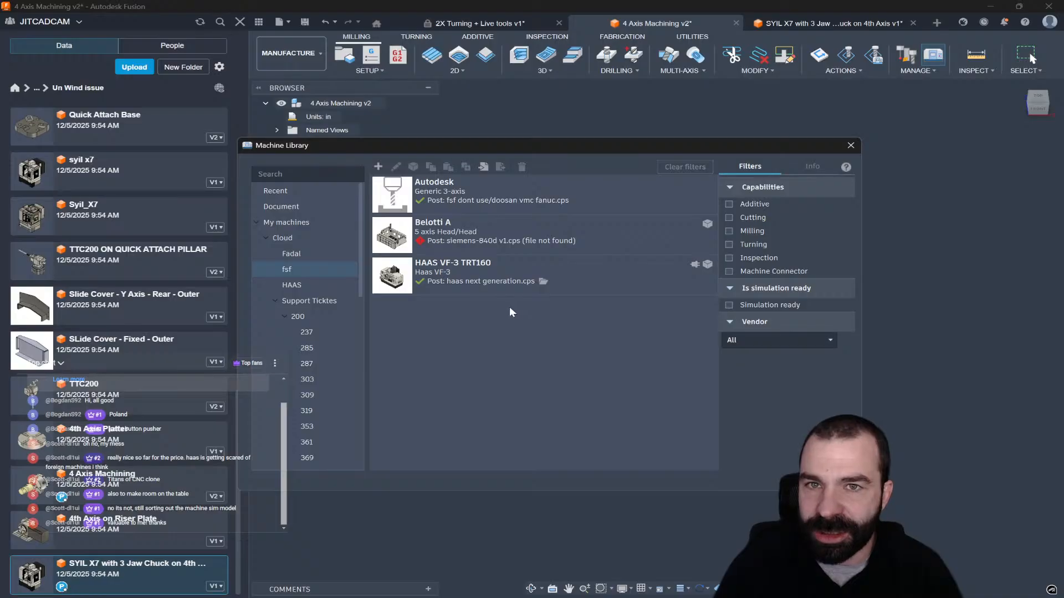
click(295, 211)
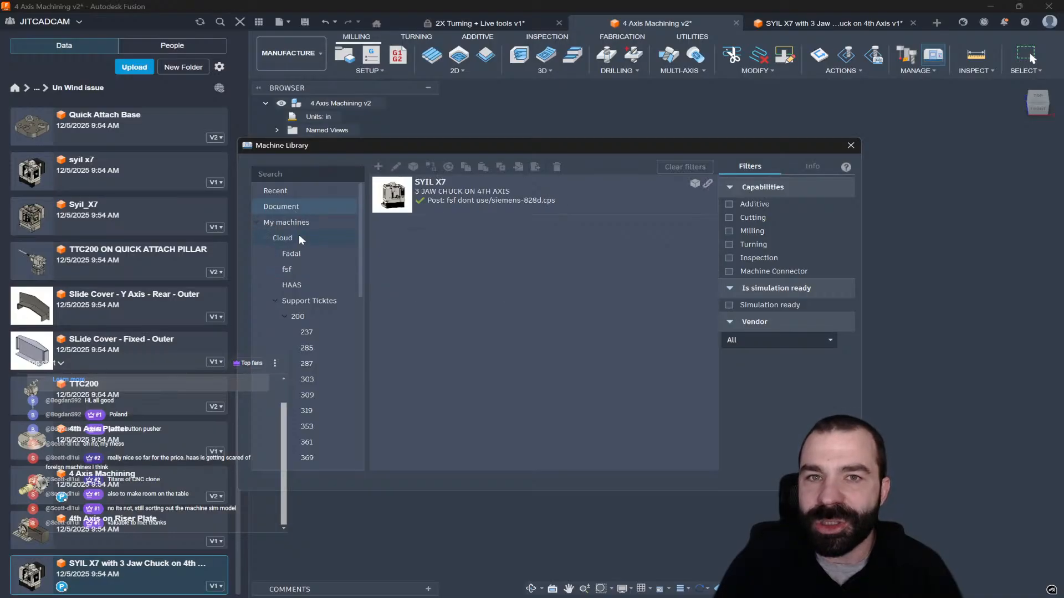
click(297, 269)
click(303, 206)
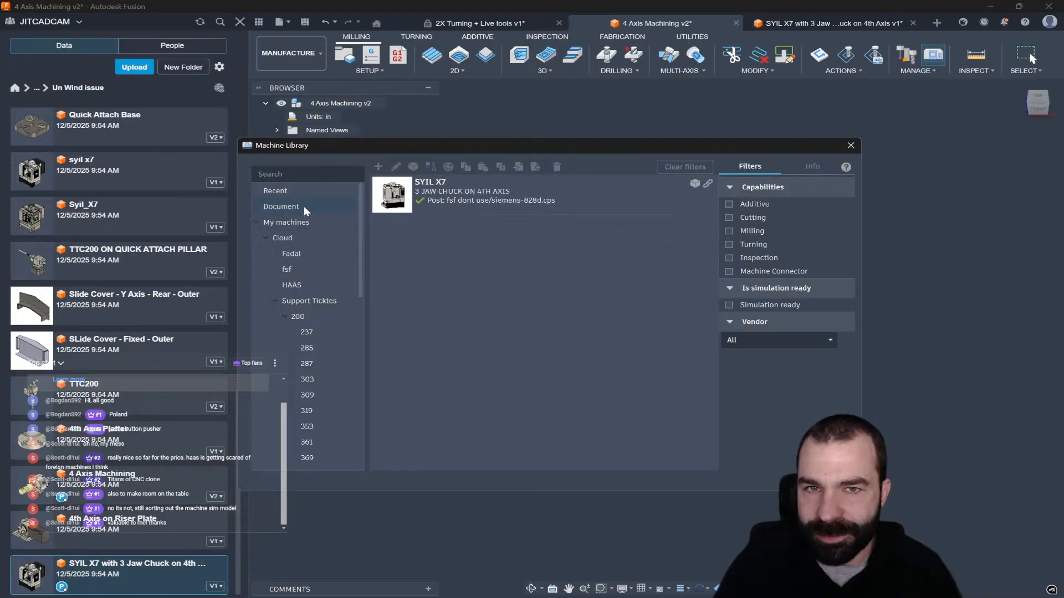
click(310, 270)
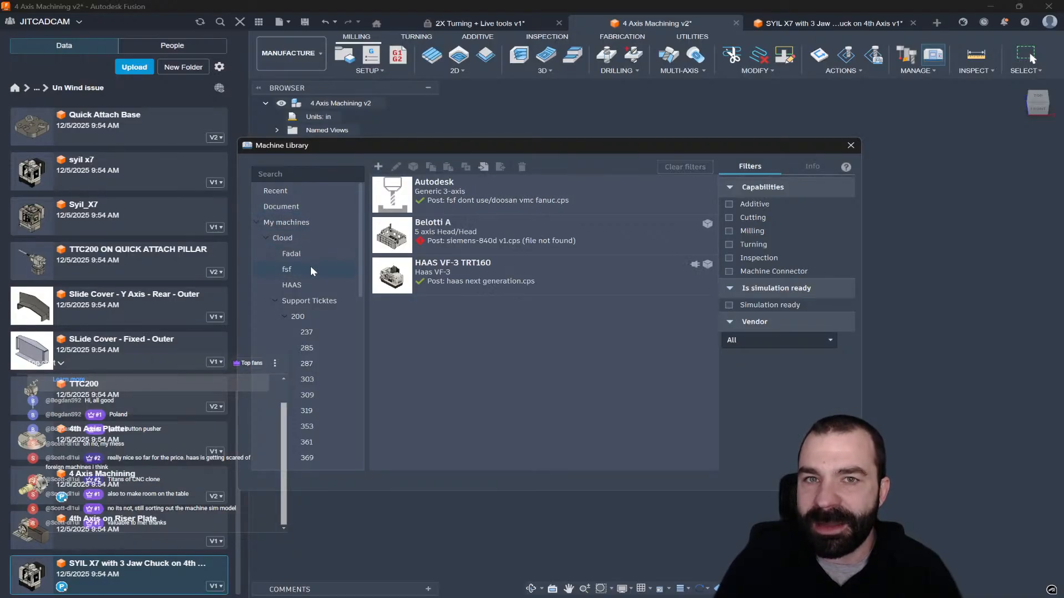
click(300, 207)
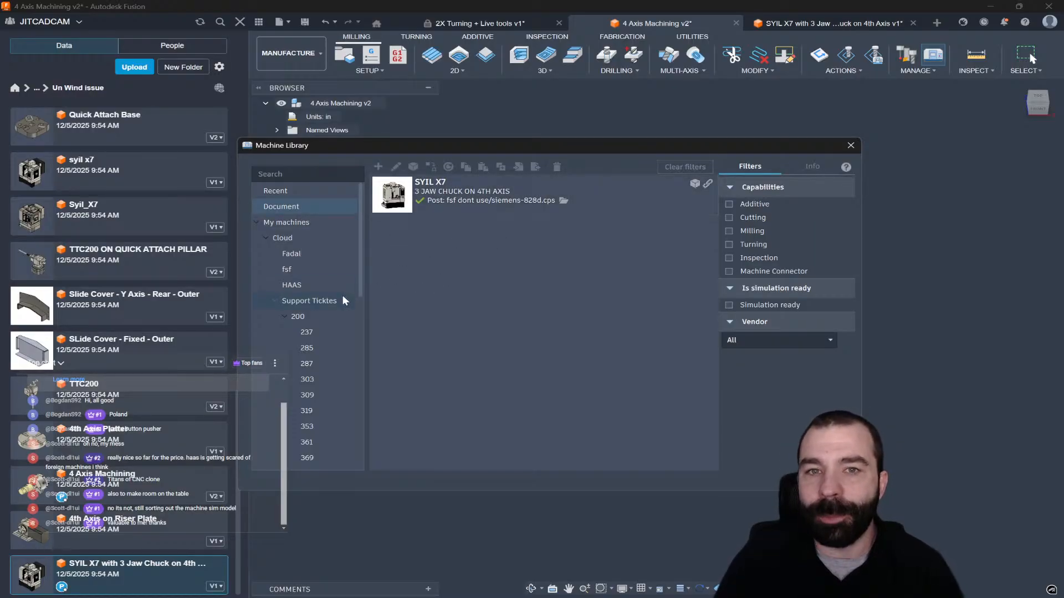
click(299, 271)
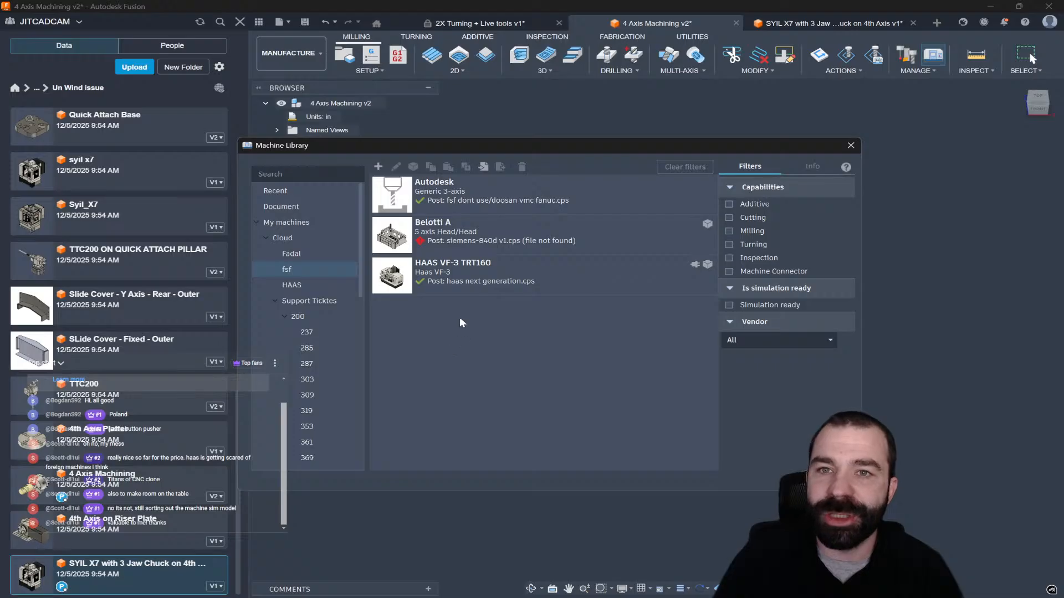
key(Escape)
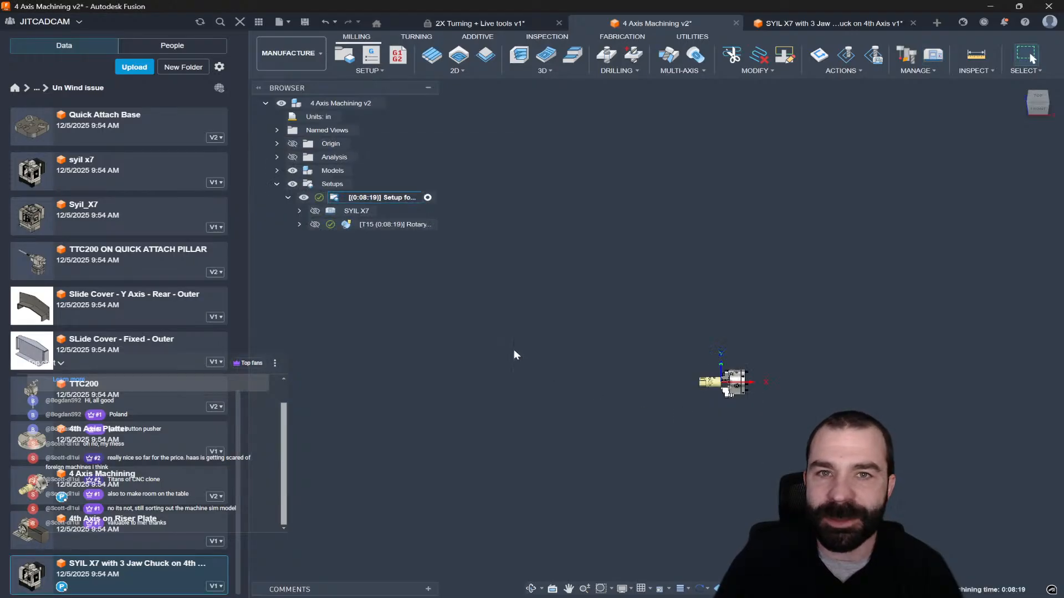
- Review the Replace Machine options for the setup's SYIL X7 and cancel without choosing a new machine
right_click(357, 211)
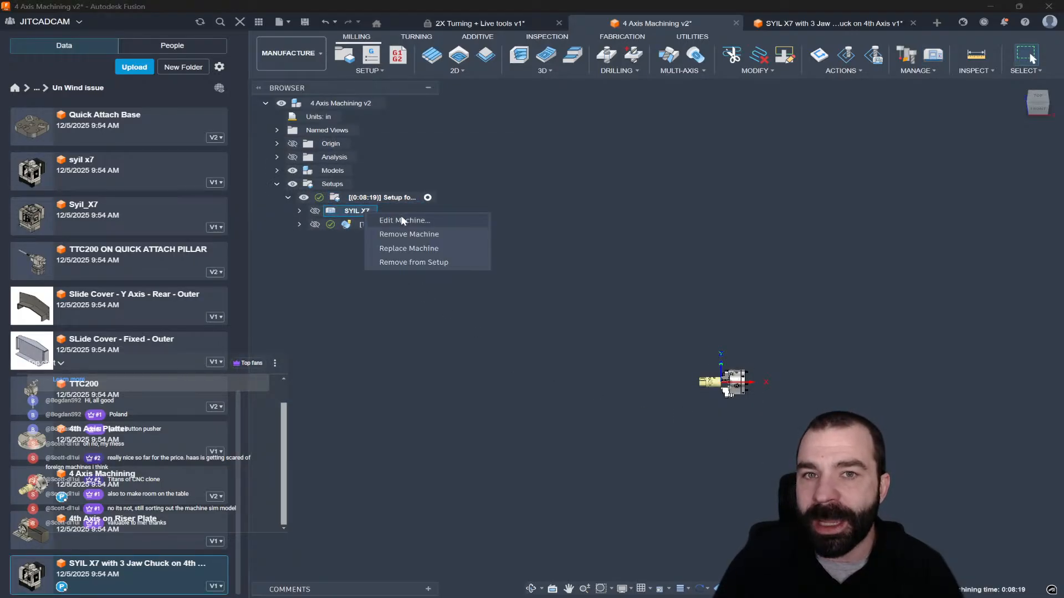
click(431, 249)
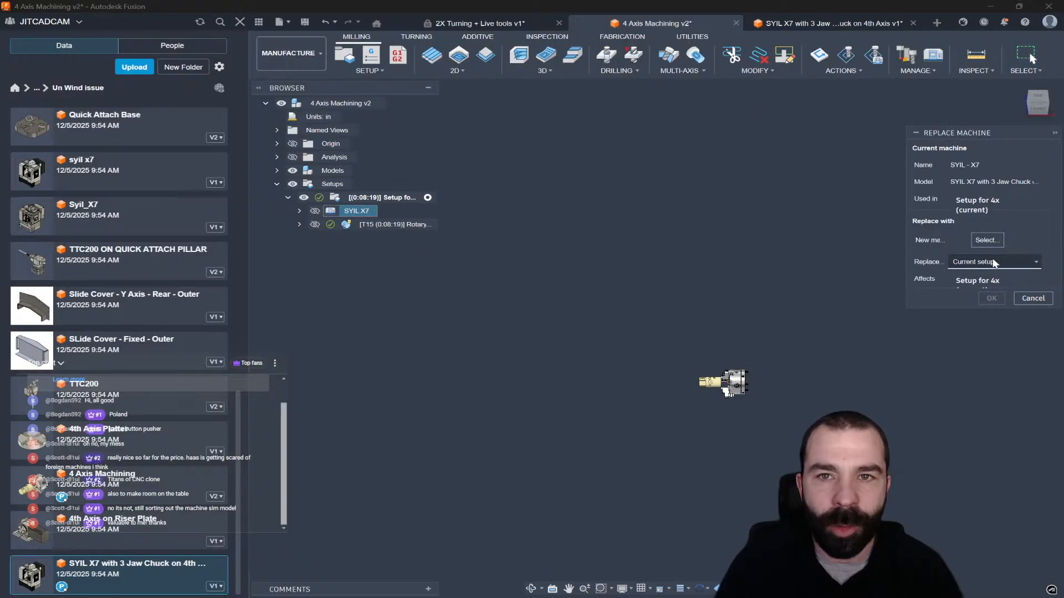
click(1028, 299)
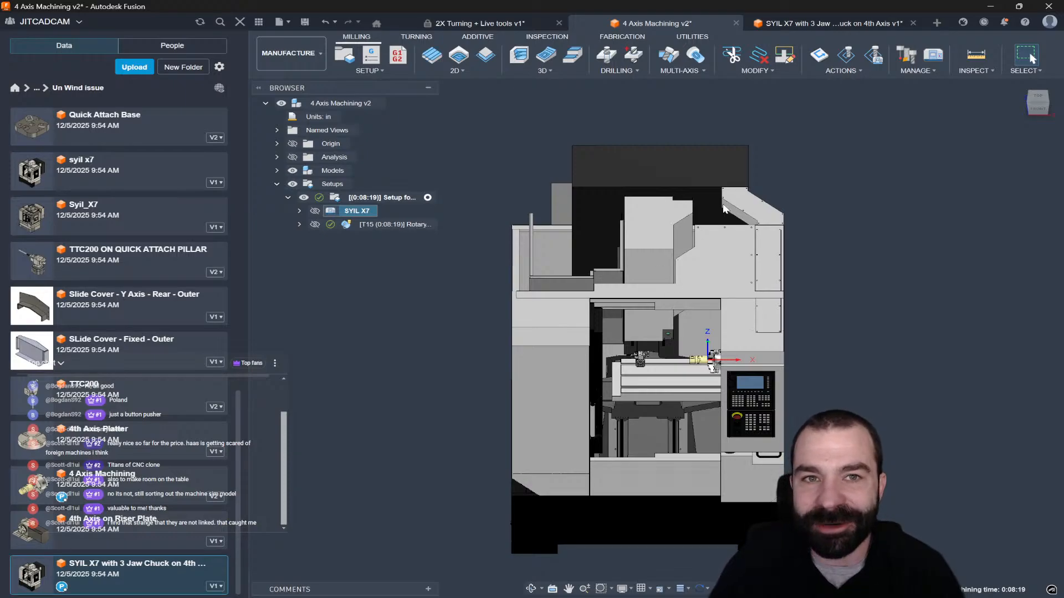
click(1046, 108)
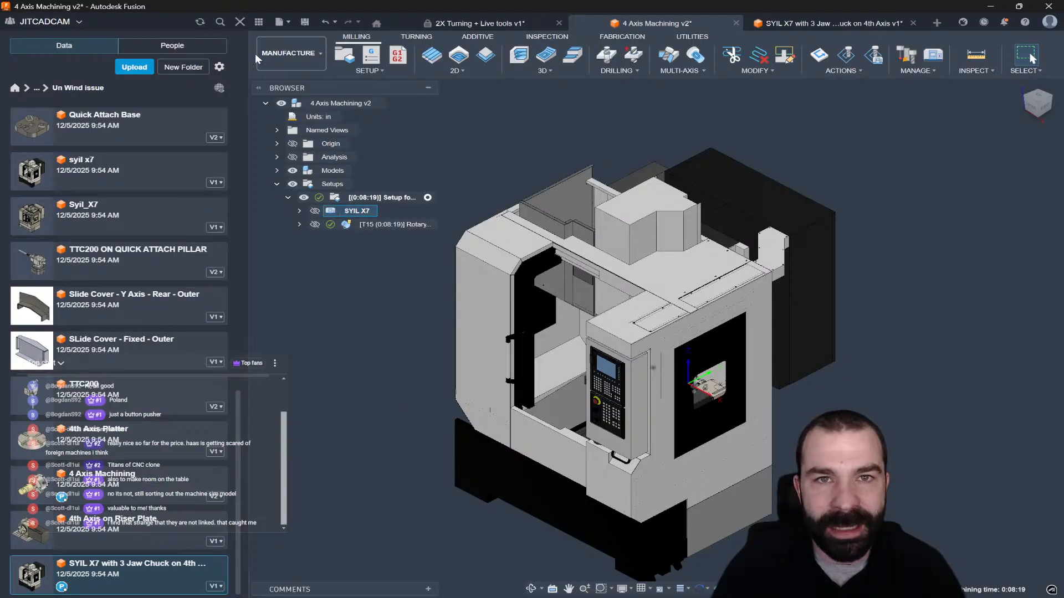
click(240, 23)
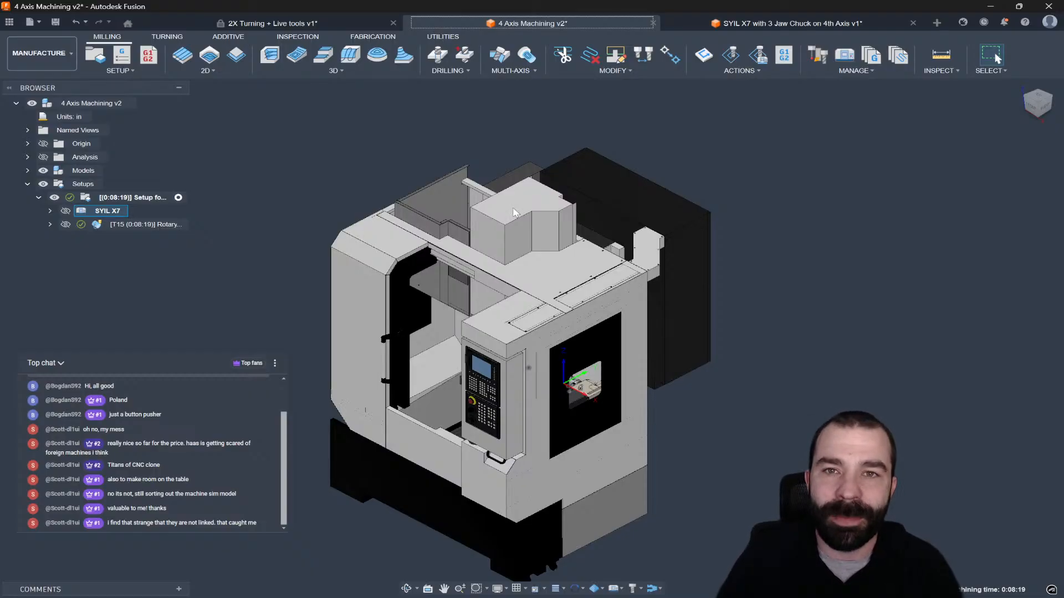
click(1029, 105)
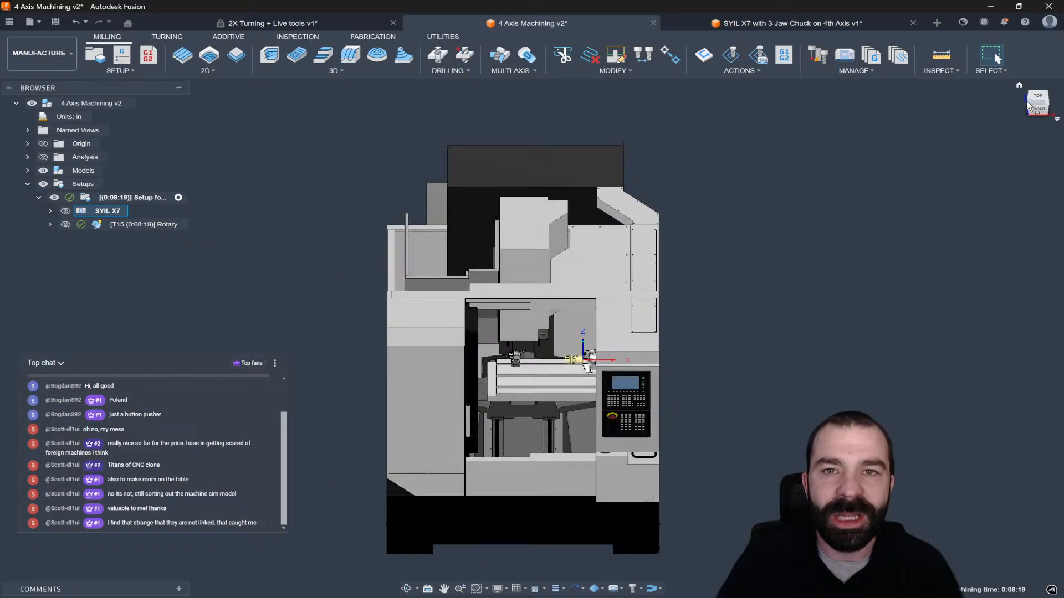
click(1018, 84)
scroll(638, 427, up, 3)
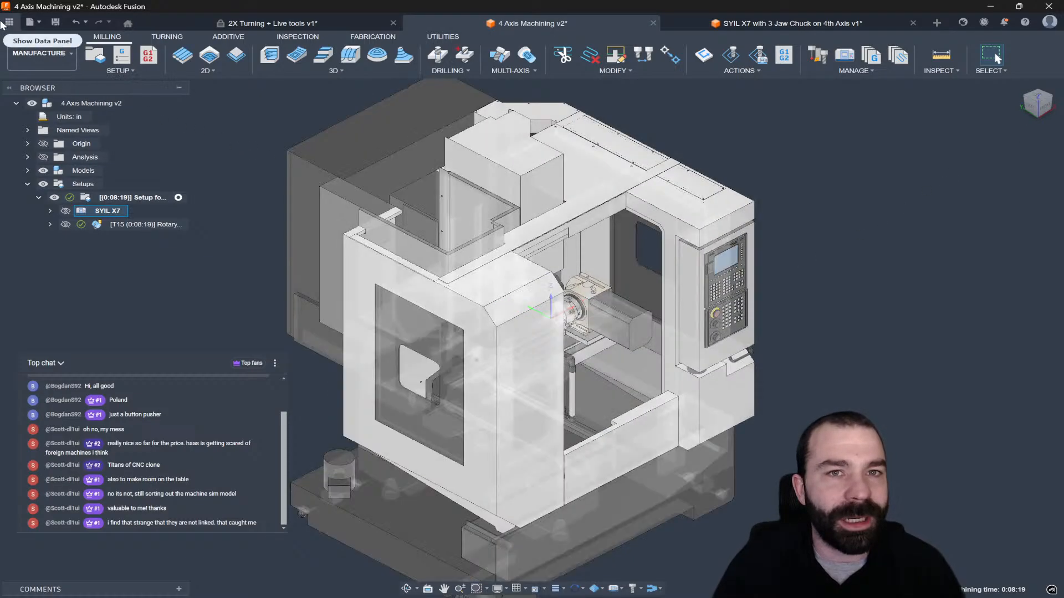
- Open the P5684-DP-011-v0-18 design from the Safe Distance subfolder of project folder 47
click(9, 22)
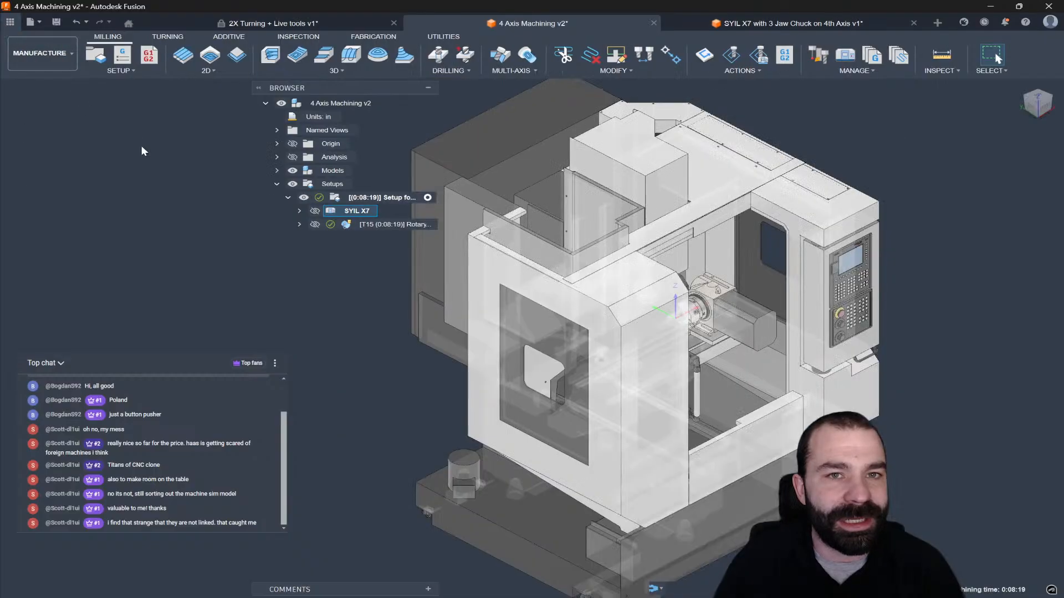
click(37, 88)
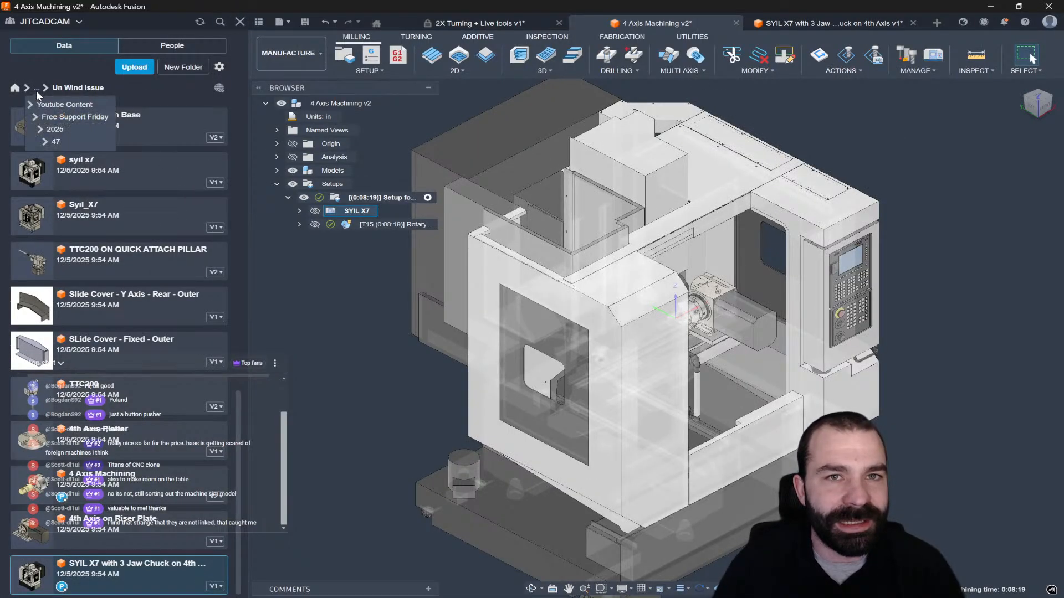
click(56, 142)
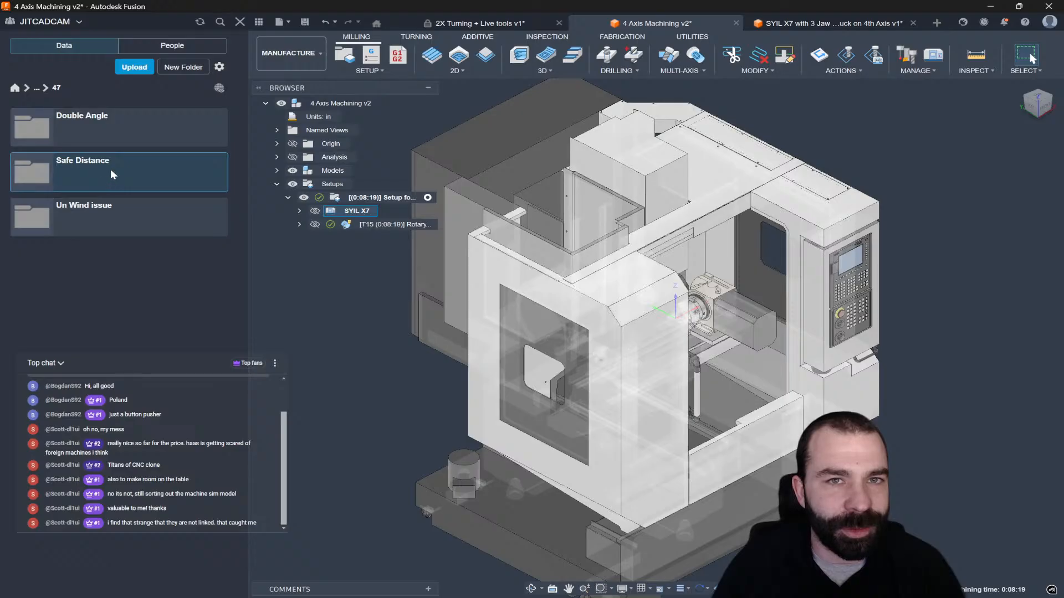
click(112, 169)
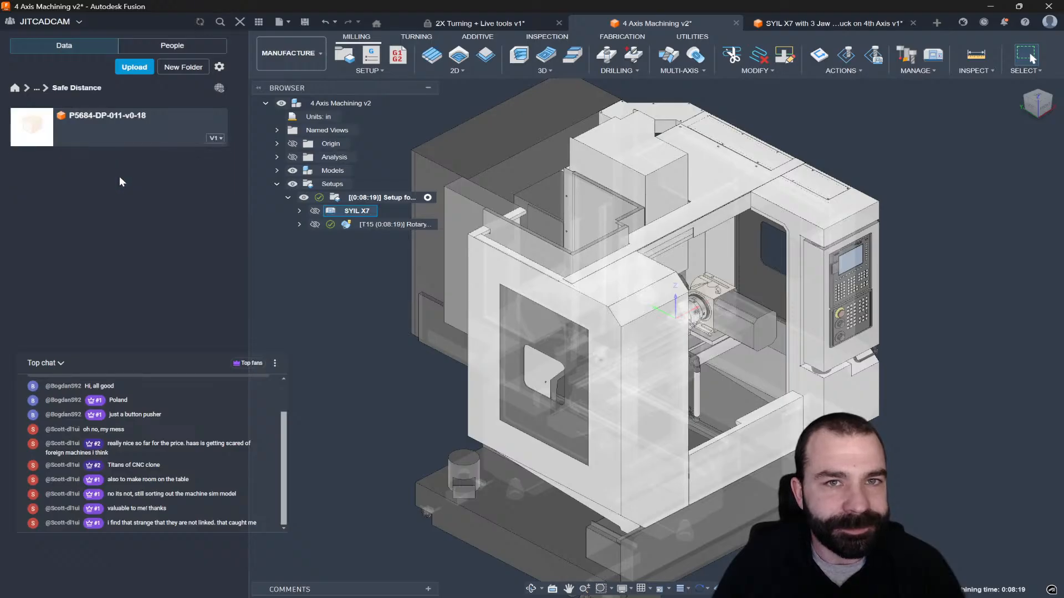
double_click(112, 132)
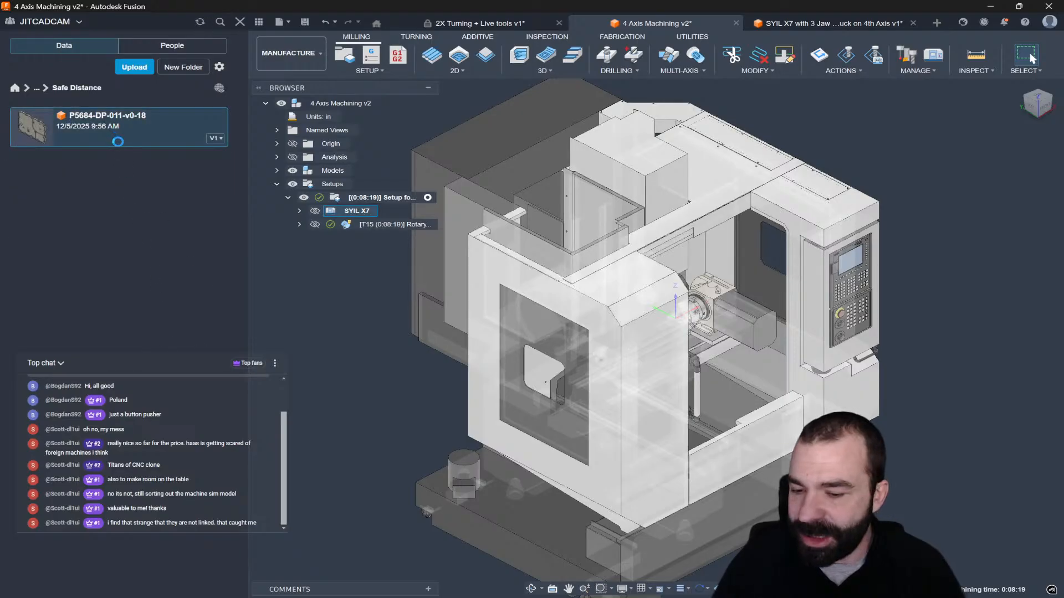
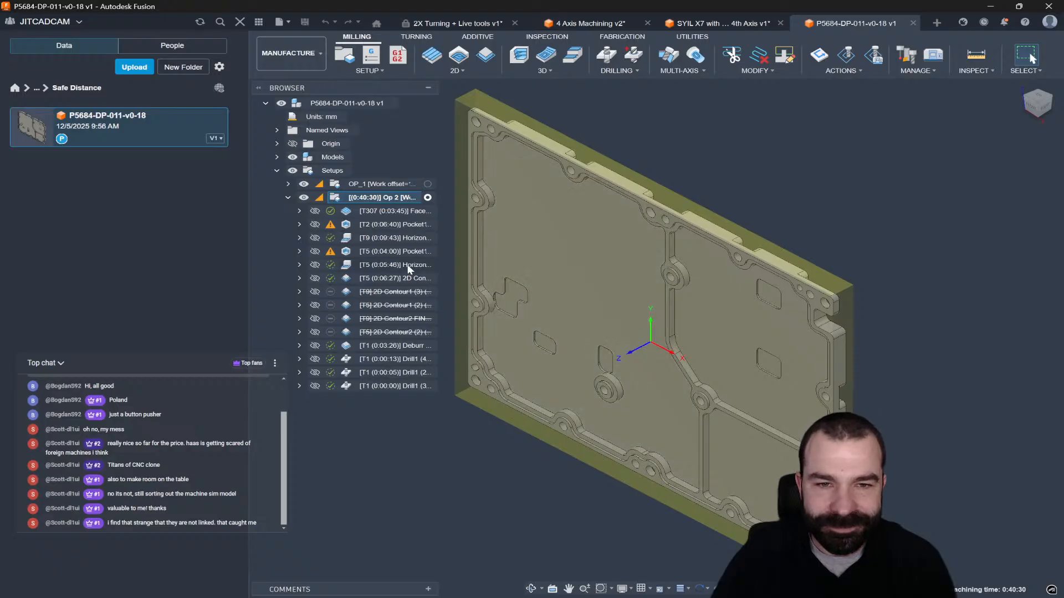
- Read the warning log of the T2 Pocket1 operation in Op 2 about Safe Distance versus maximum stepdown, and close it
click(333, 227)
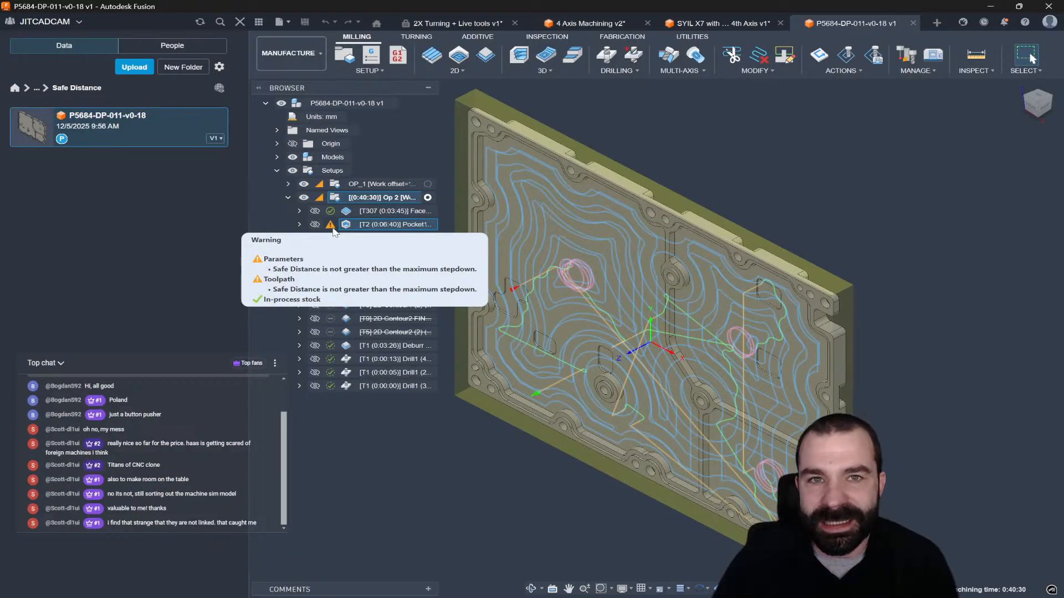
click(331, 227)
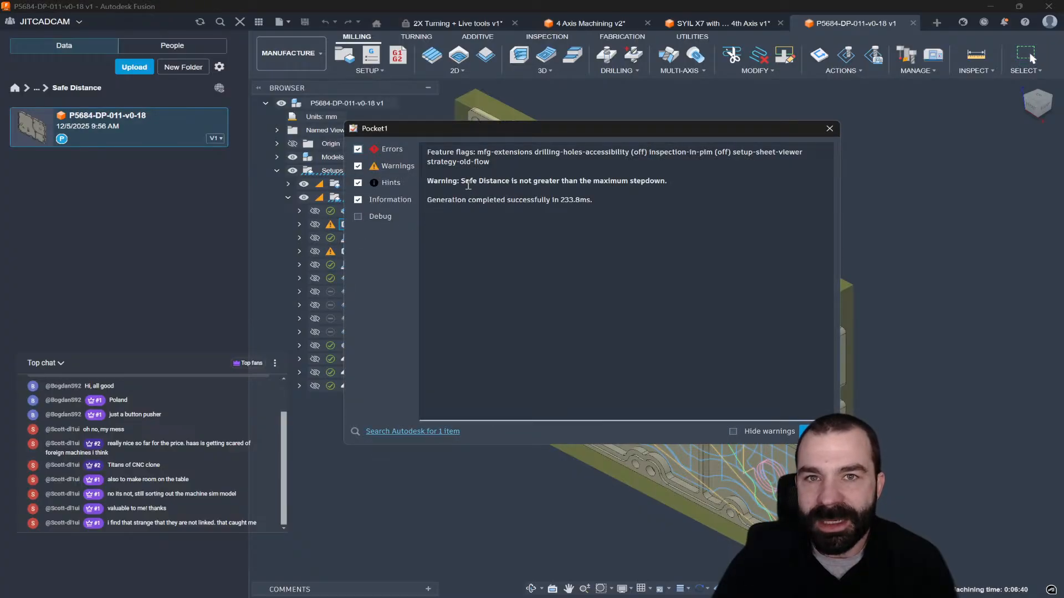
drag(461, 181, 679, 179)
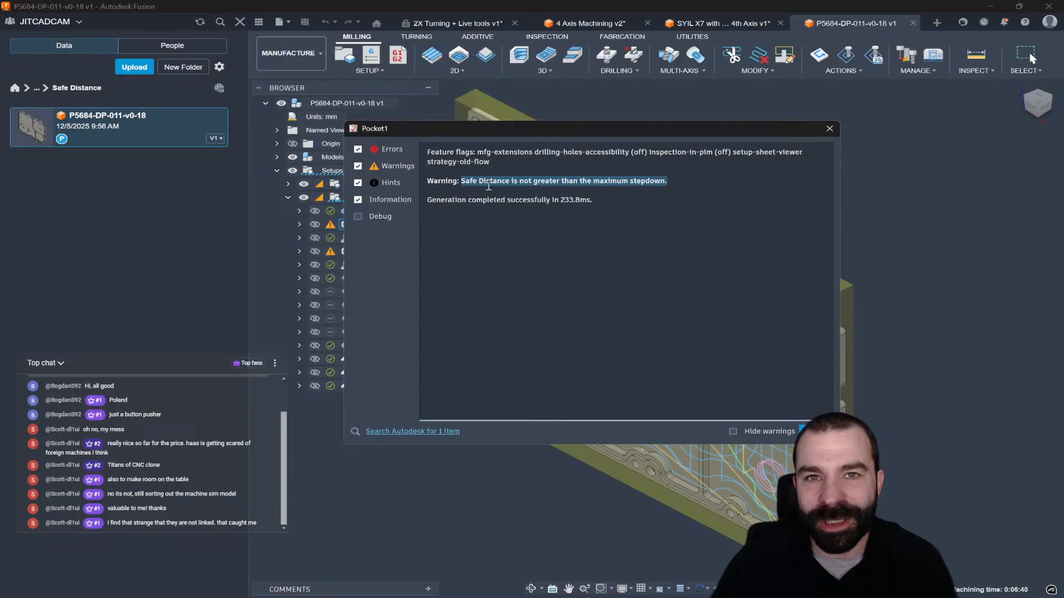
click(488, 186)
drag(464, 180, 638, 187)
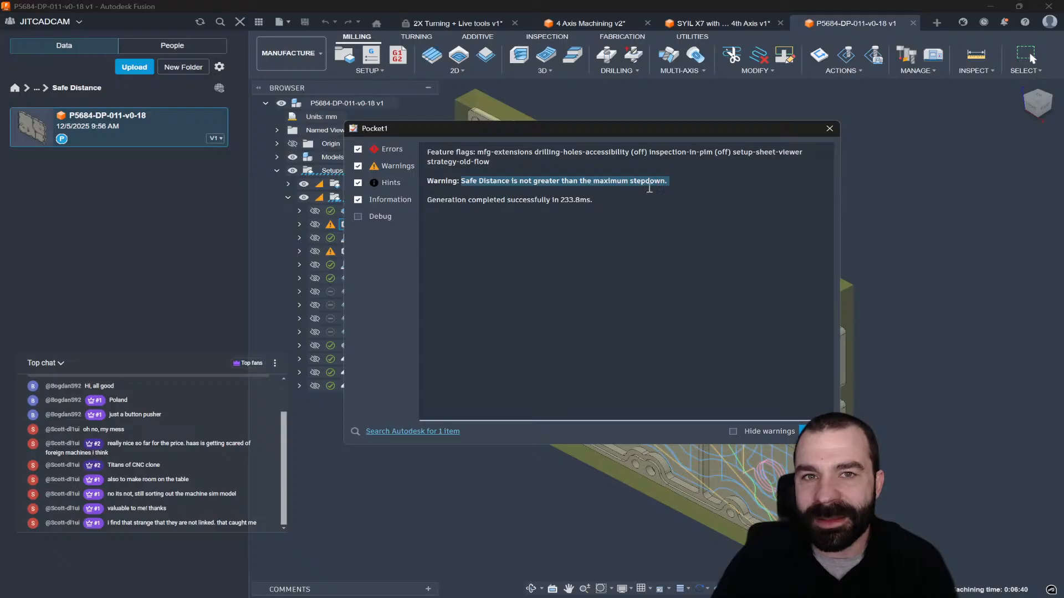
click(476, 185)
drag(463, 181, 506, 182)
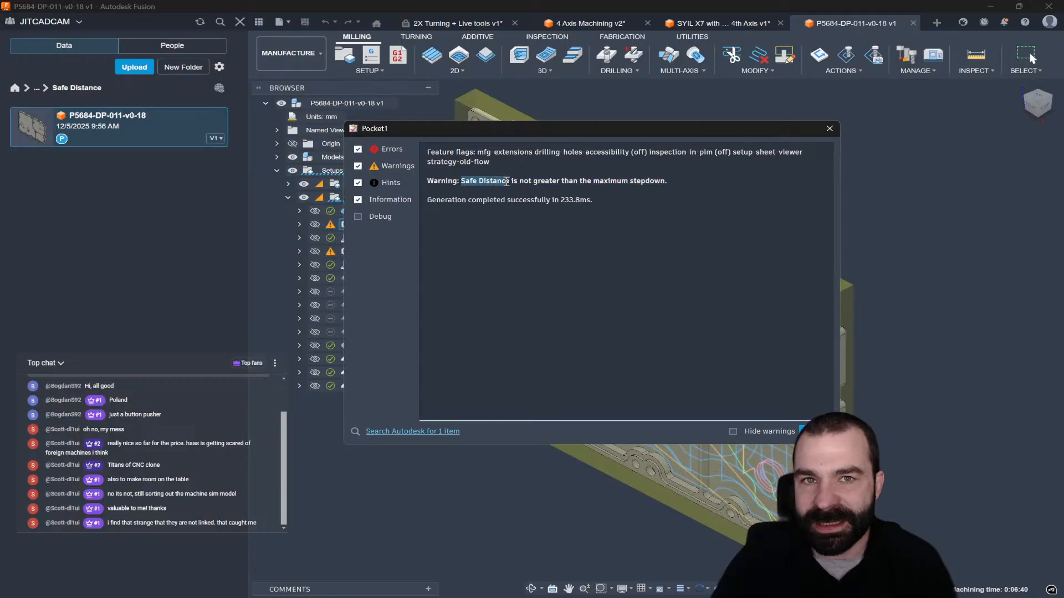
drag(621, 181, 649, 182)
click(829, 128)
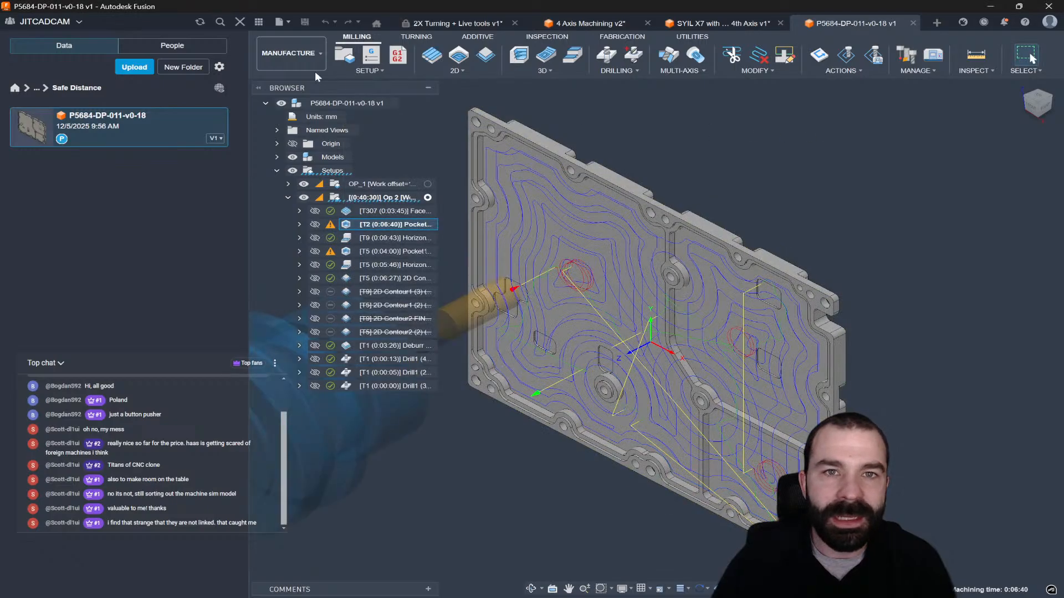
- Open the T2 Pocket1 operation for editing and compare its Safe Distance with its heights and maximum roughing stepdown
click(259, 21)
double_click(147, 225)
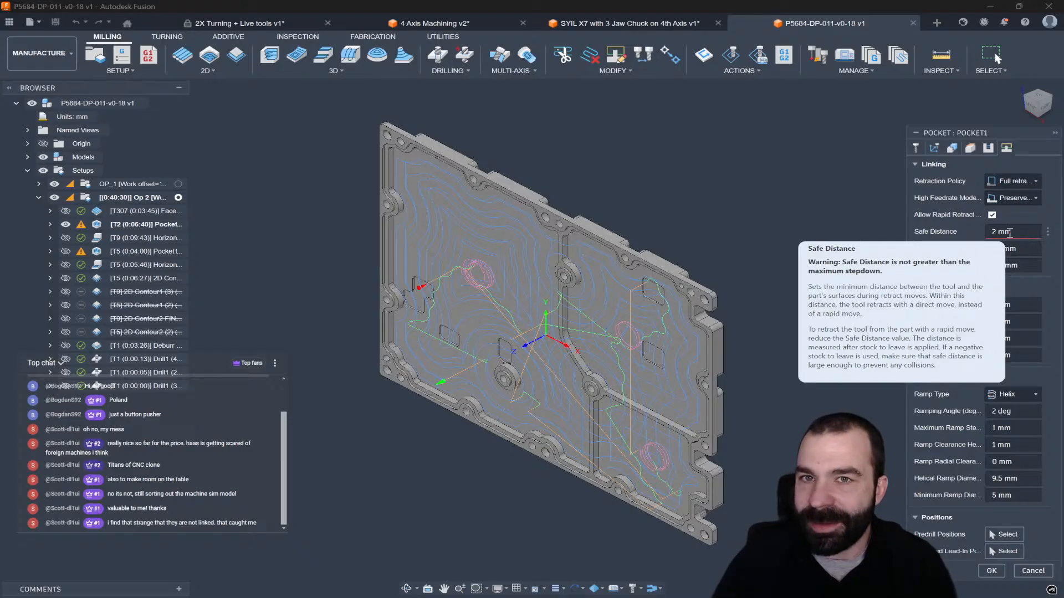
click(974, 149)
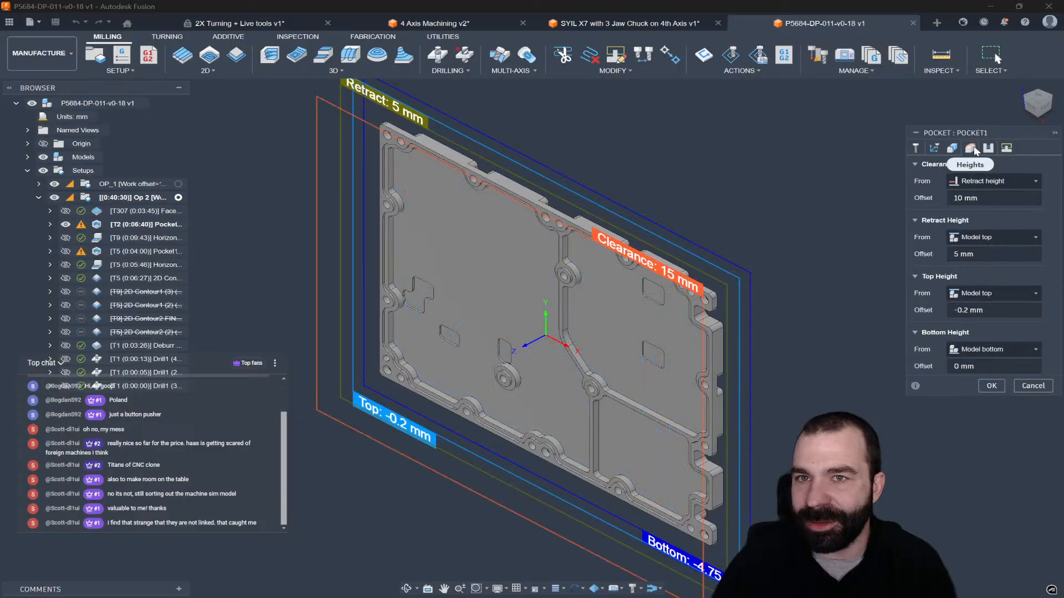
click(988, 148)
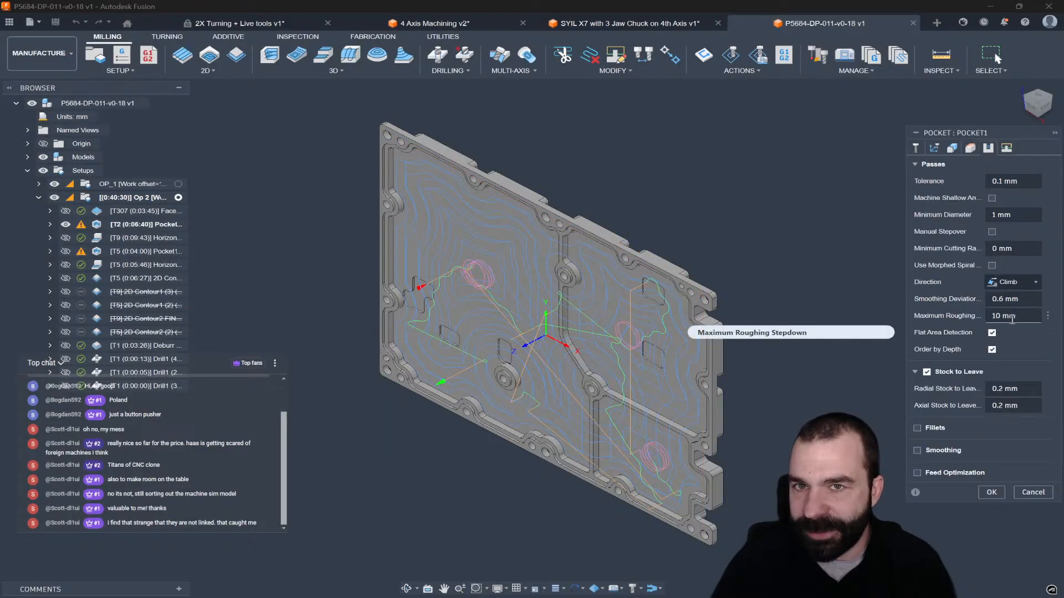
mouse_move(1012, 319)
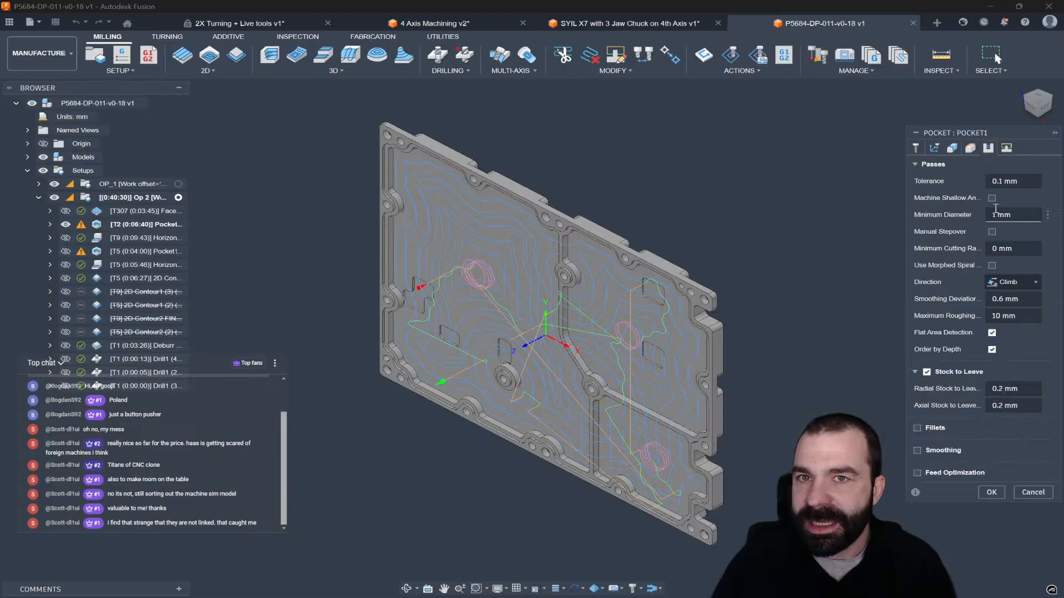
- Try a Safe Distance of 10 mm for Pocket1, decline to ignore the warning, and set it to 11 mm
click(1006, 149)
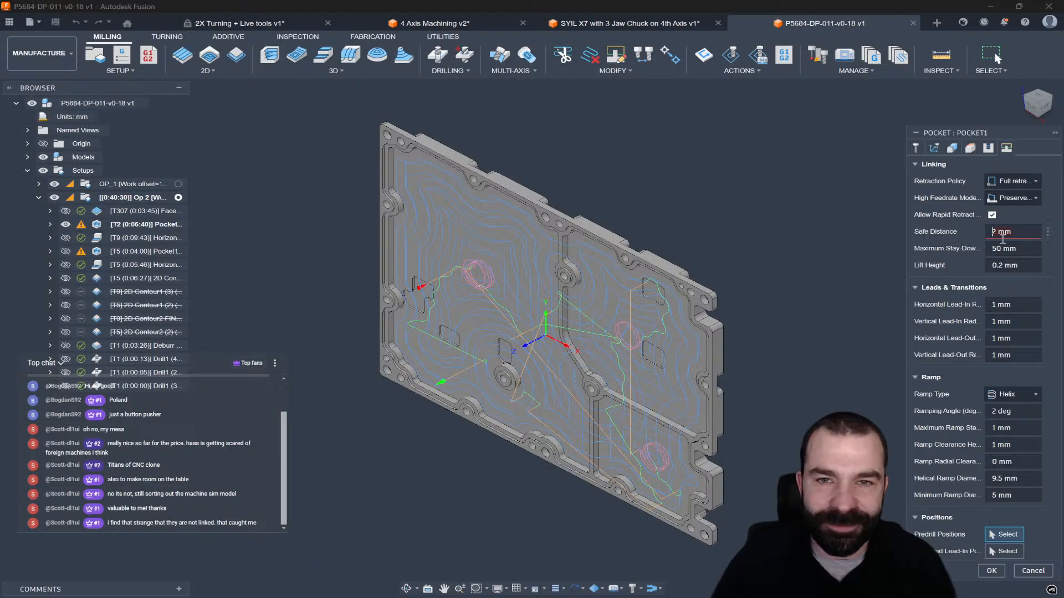
key(ctrl+a)
text(10)
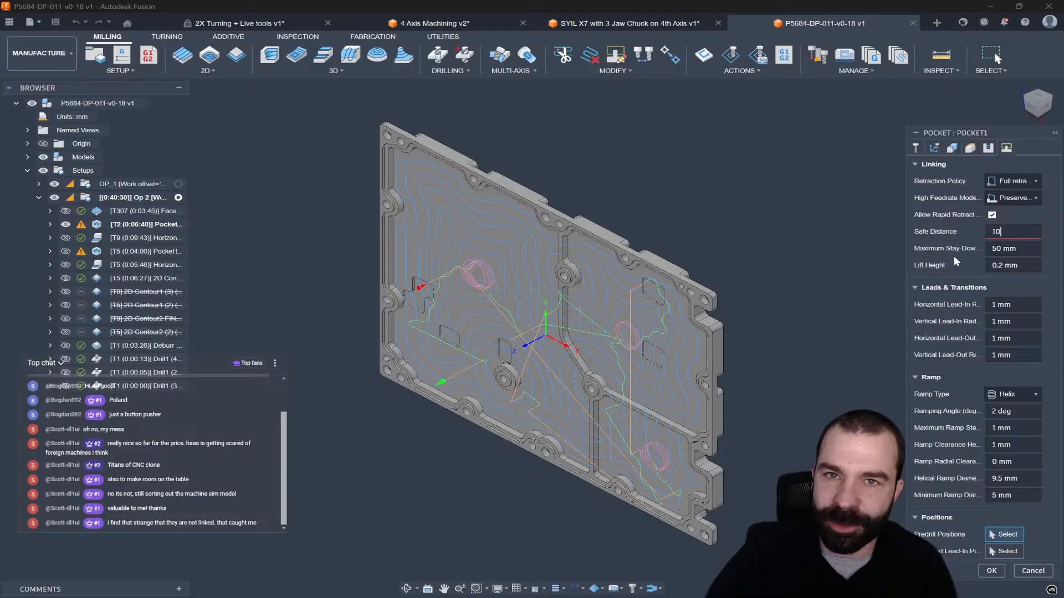
key(Return)
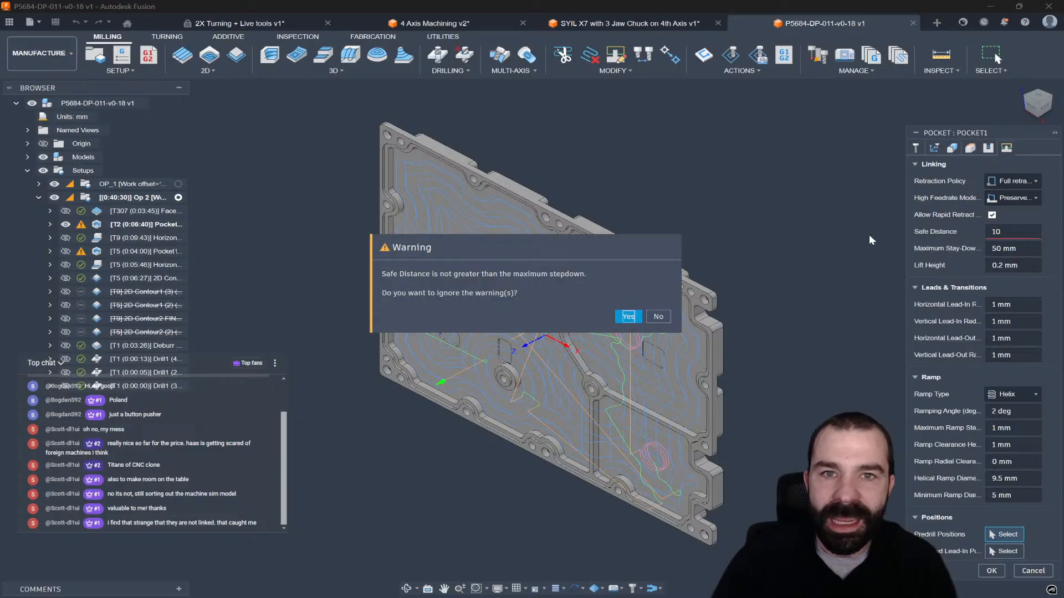
click(659, 316)
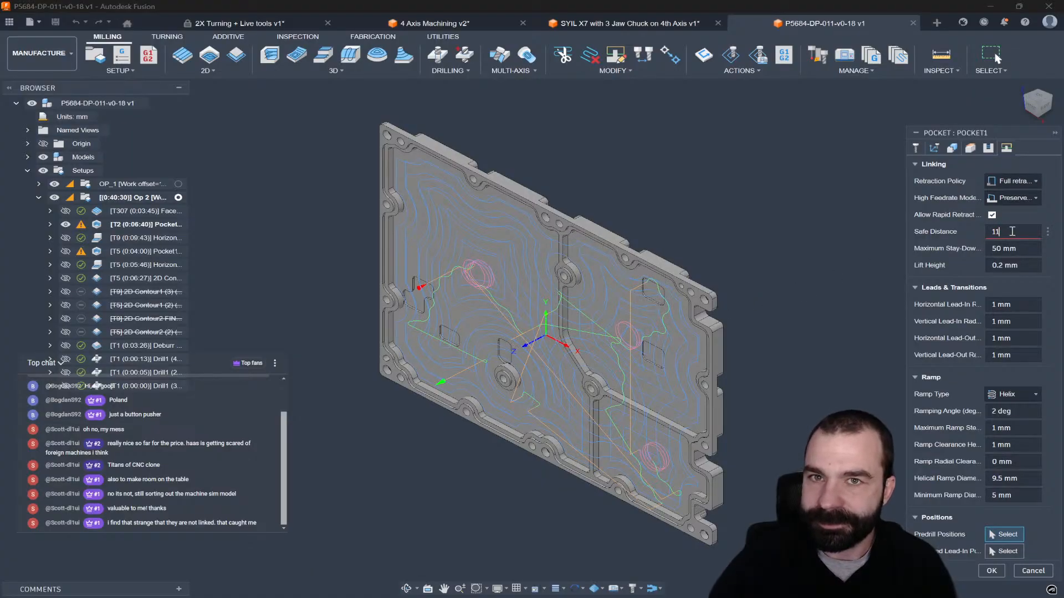
key(Return)
- Examine the recalculated Pocket1 toolpath's retract moves alongside its linking settings, and leave the operation without changes
shift+middle_drag(601, 301, 572, 279)
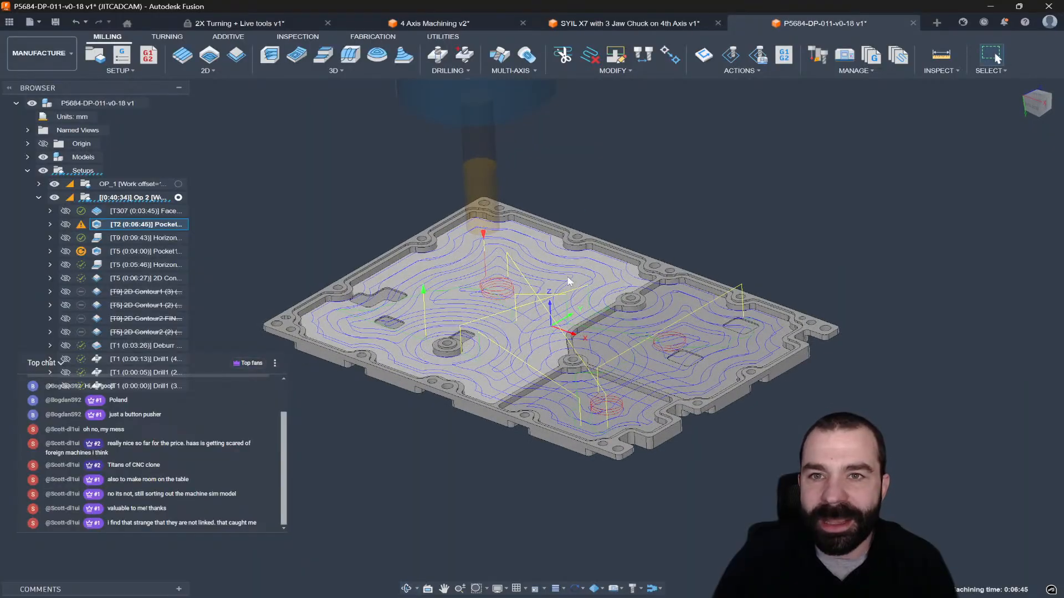
double_click(102, 224)
click(1005, 148)
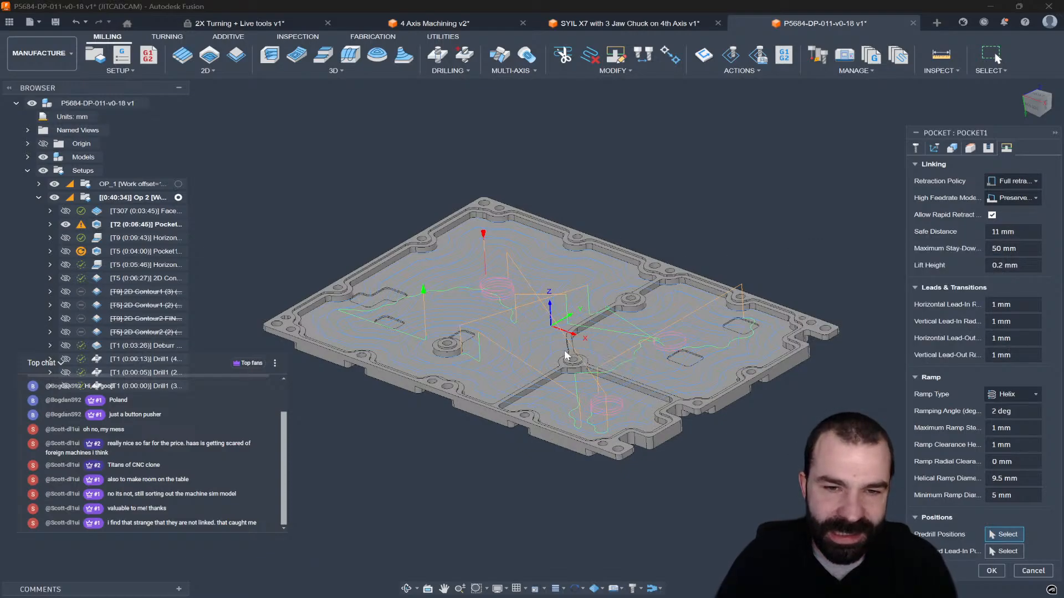
scroll(443, 348, up, 2)
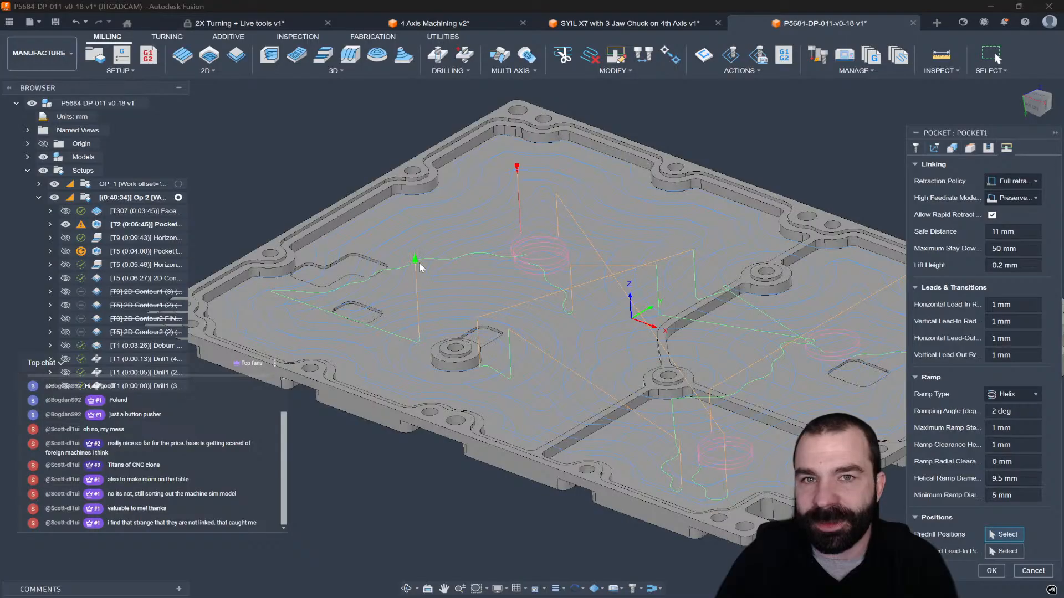
scroll(548, 233, up, 1)
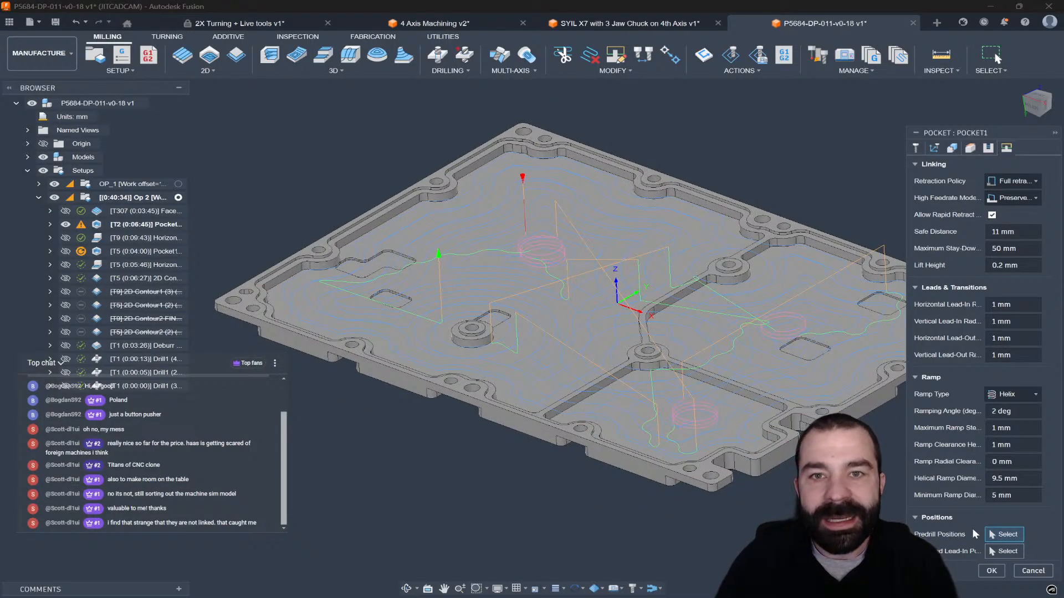
click(1027, 575)
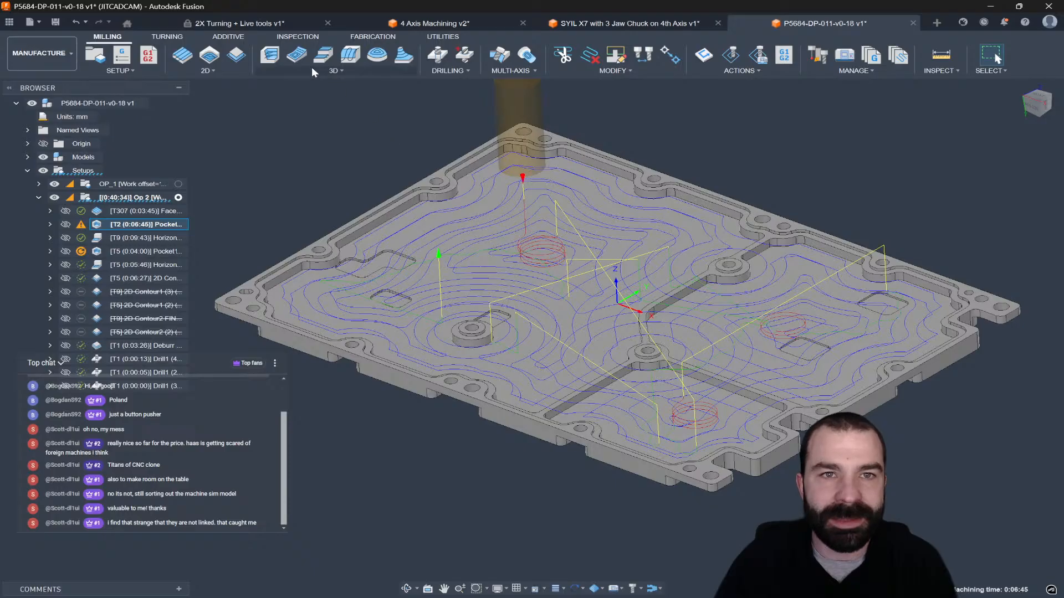
- Start a 2D Adaptive operation in Op 2 and review the Stay-Down Level options in its linking settings, keeping Least
click(226, 121)
click(217, 54)
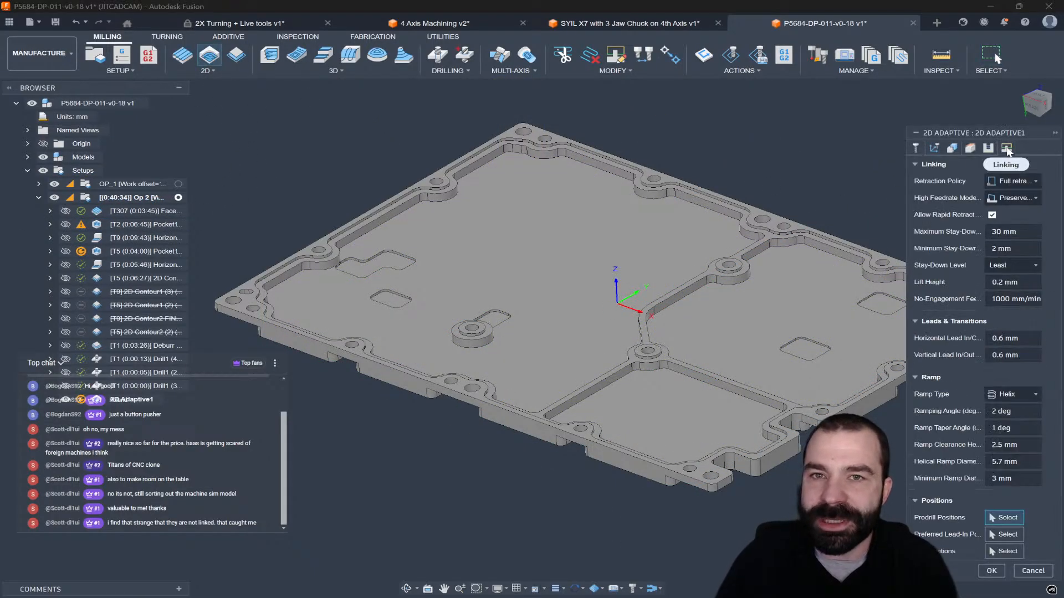
click(1010, 265)
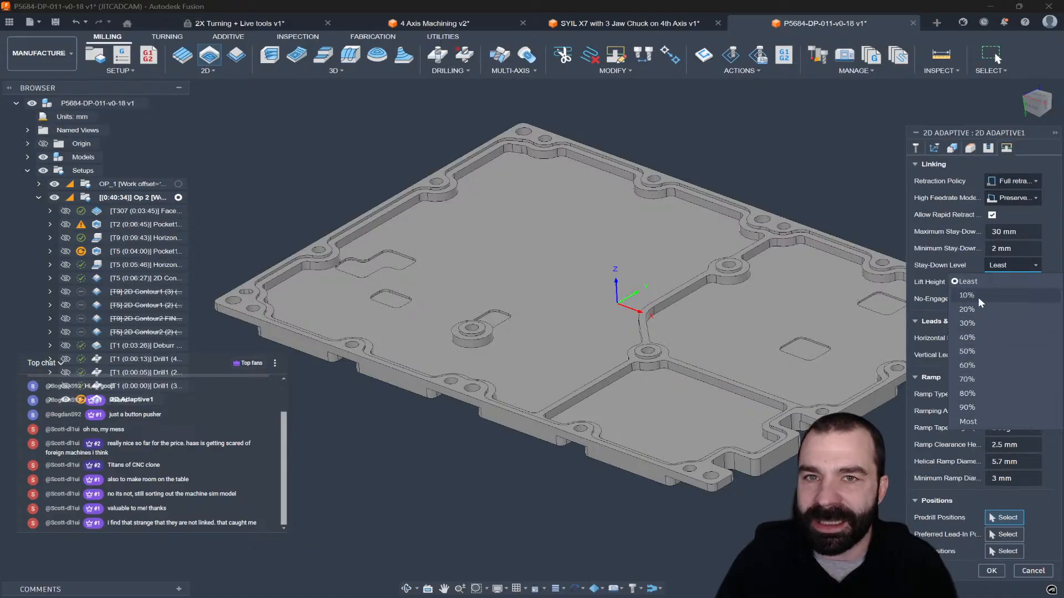
click(938, 264)
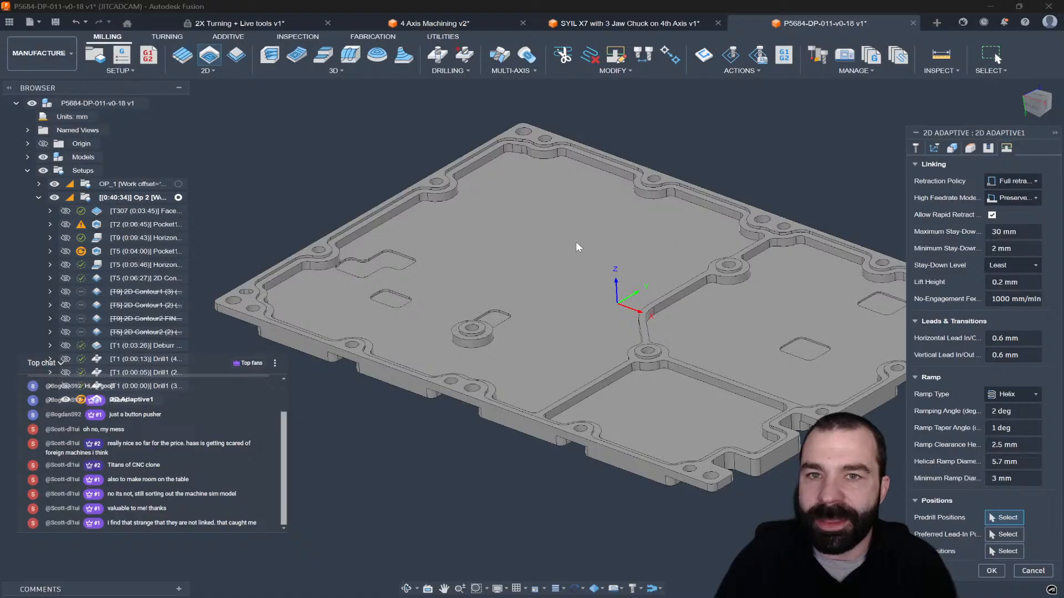
- Assign tool #9, the Ø10mm flat 10mm STD Alumastar 143M, to the 2D Adaptive operation and generate its toolpath
click(934, 147)
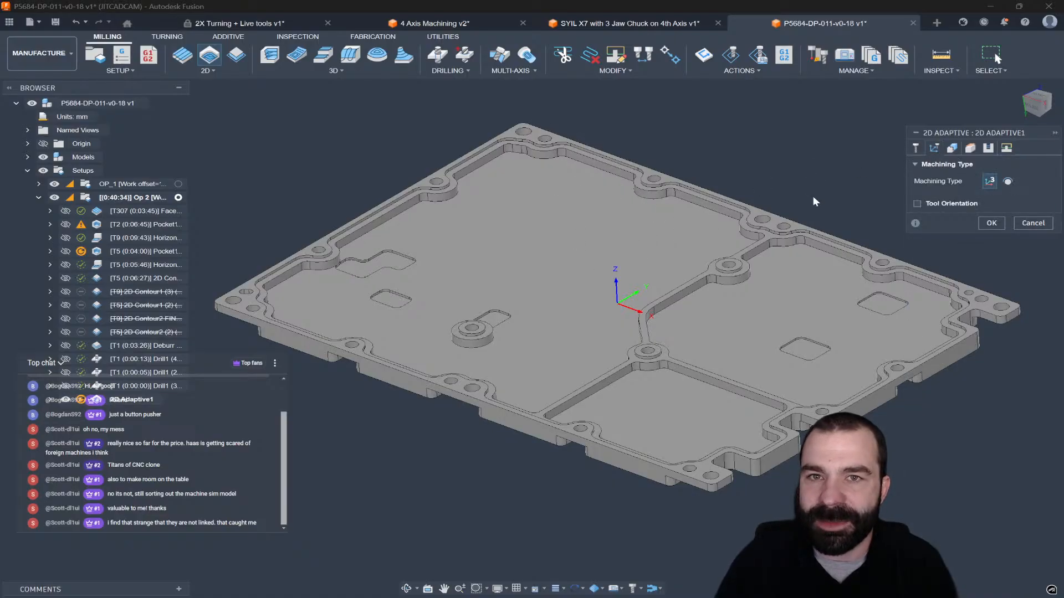
click(953, 148)
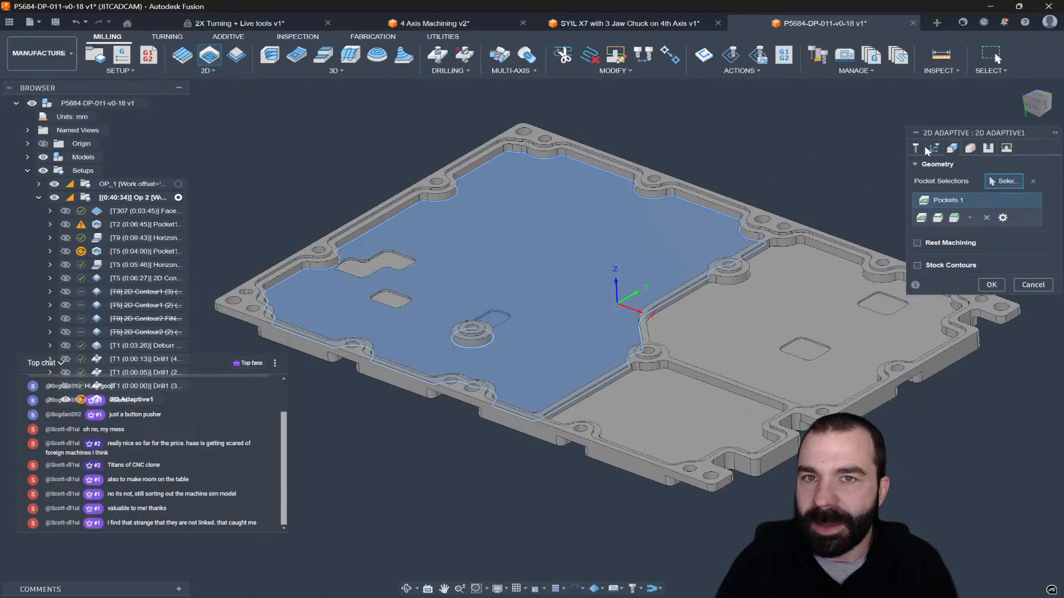
click(916, 148)
click(973, 200)
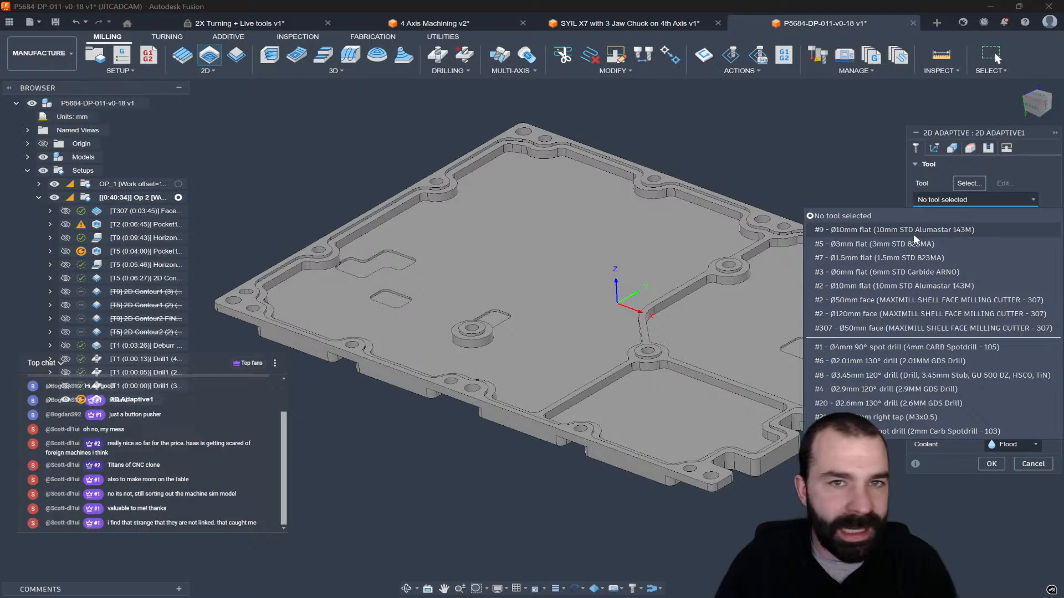
click(894, 230)
click(991, 465)
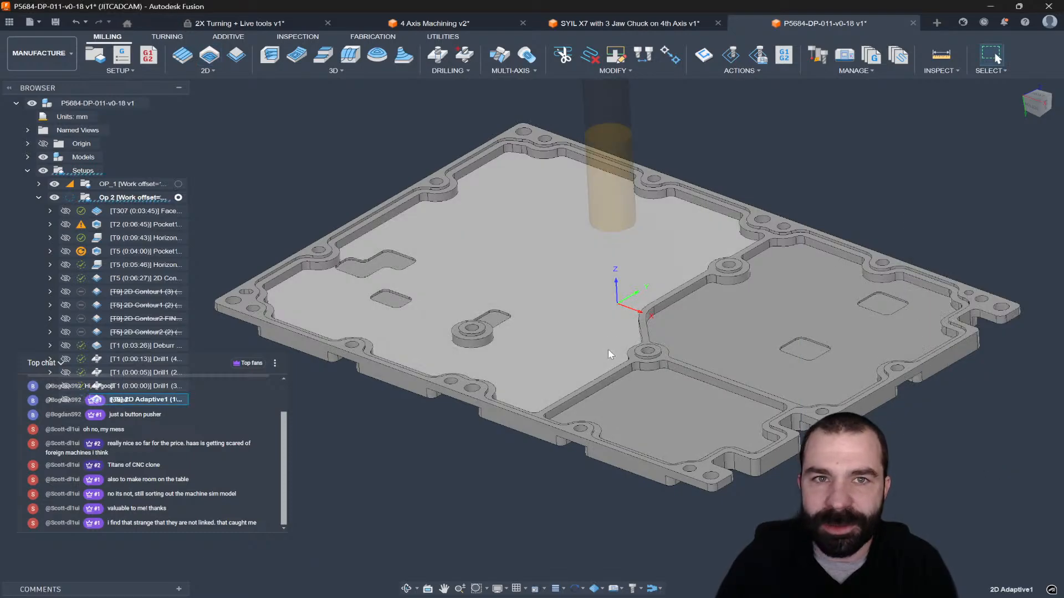
- Examine the 2D Adaptive toolpath's stay-down moves around the boss alongside its minimum stay-down clearance, leaving the linking settings unchanged
scroll(415, 336, up, 8)
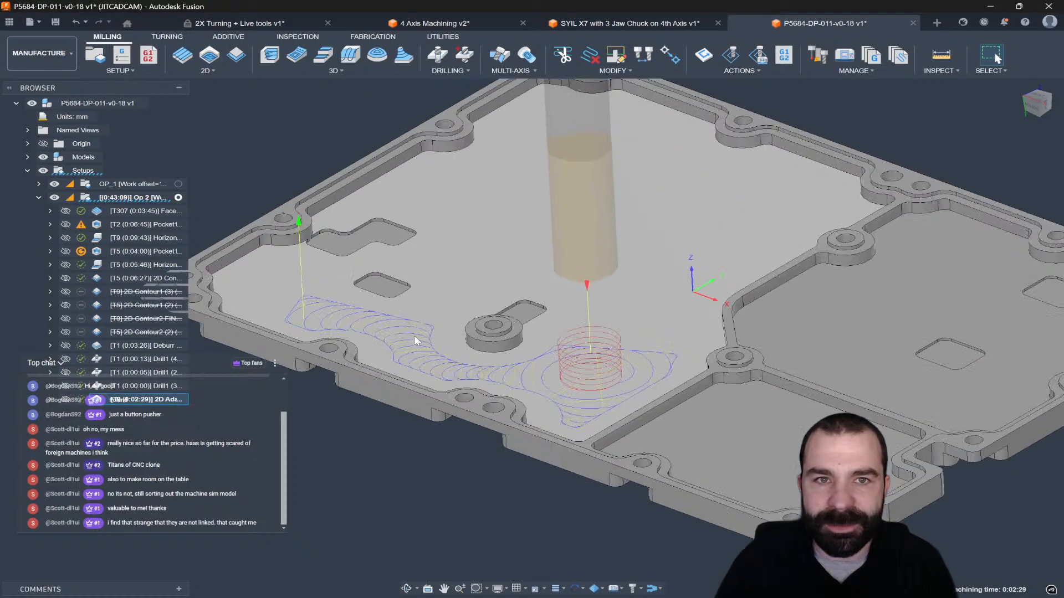
scroll(534, 382, down, 4)
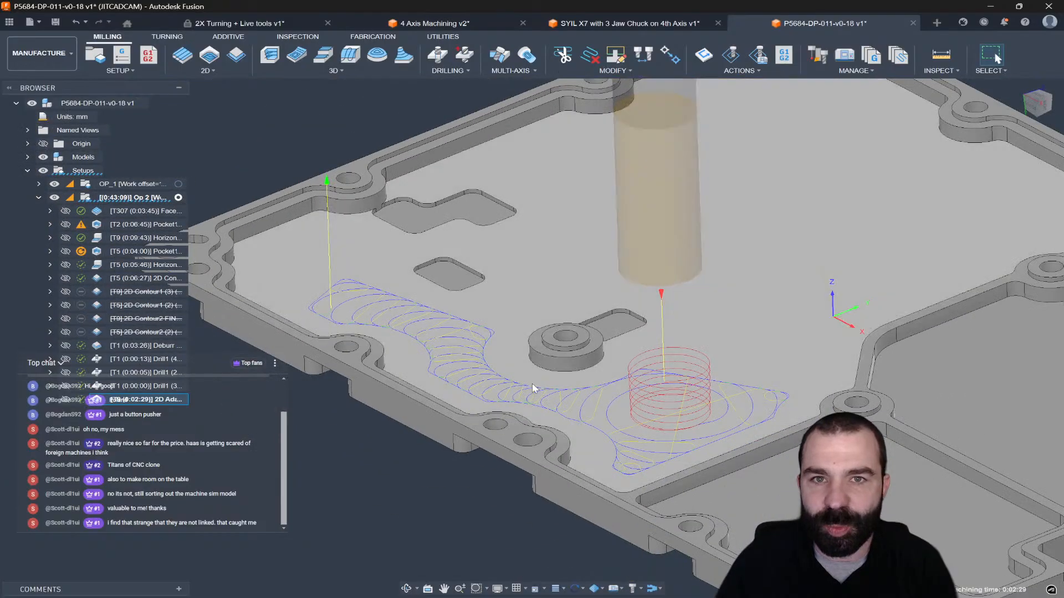
scroll(599, 399, up, 6)
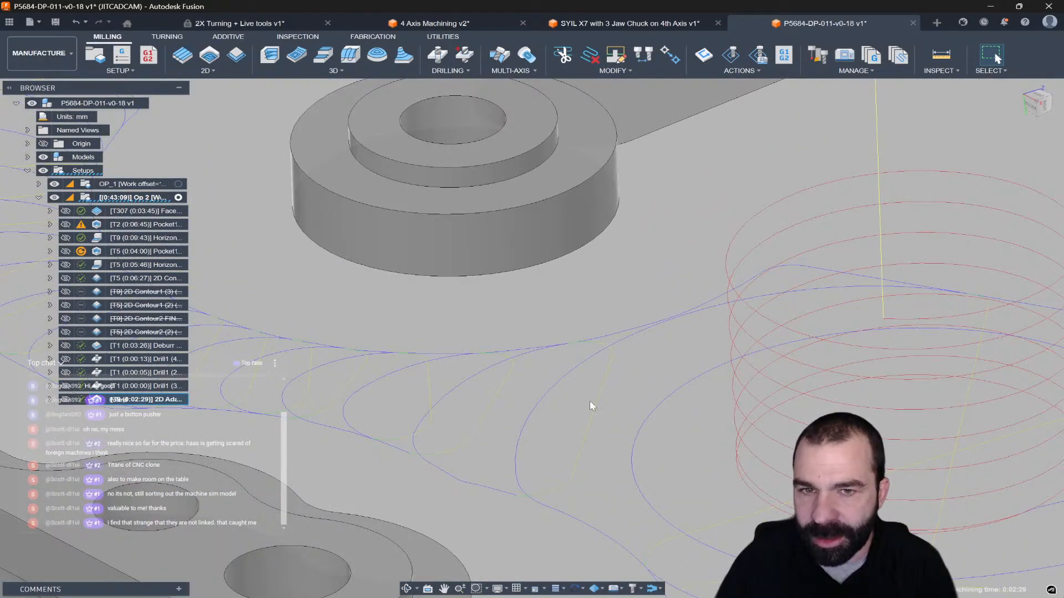
scroll(591, 401, down, 1)
double_click(99, 400)
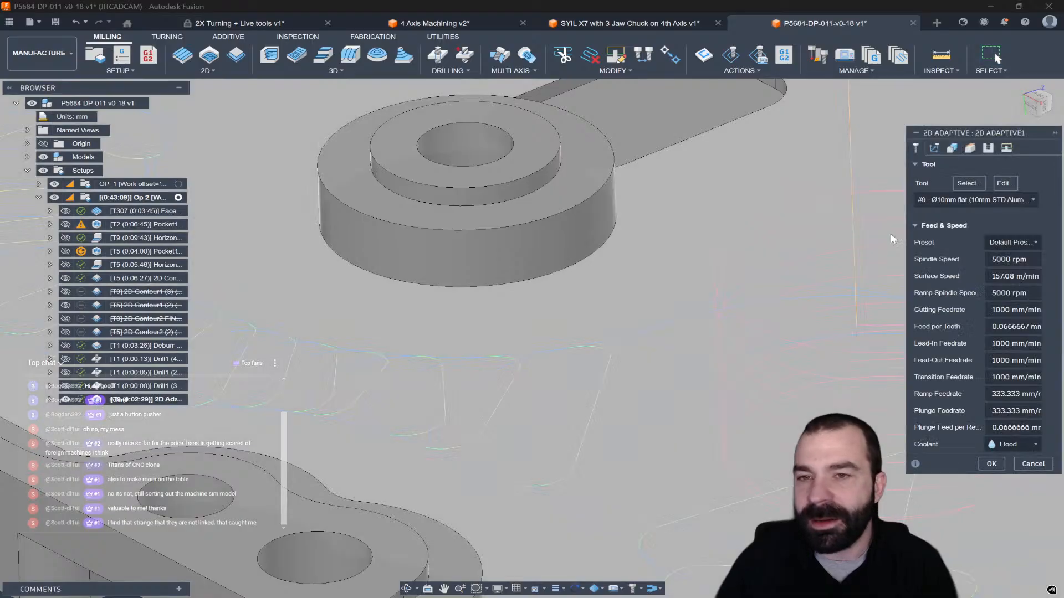
click(1006, 149)
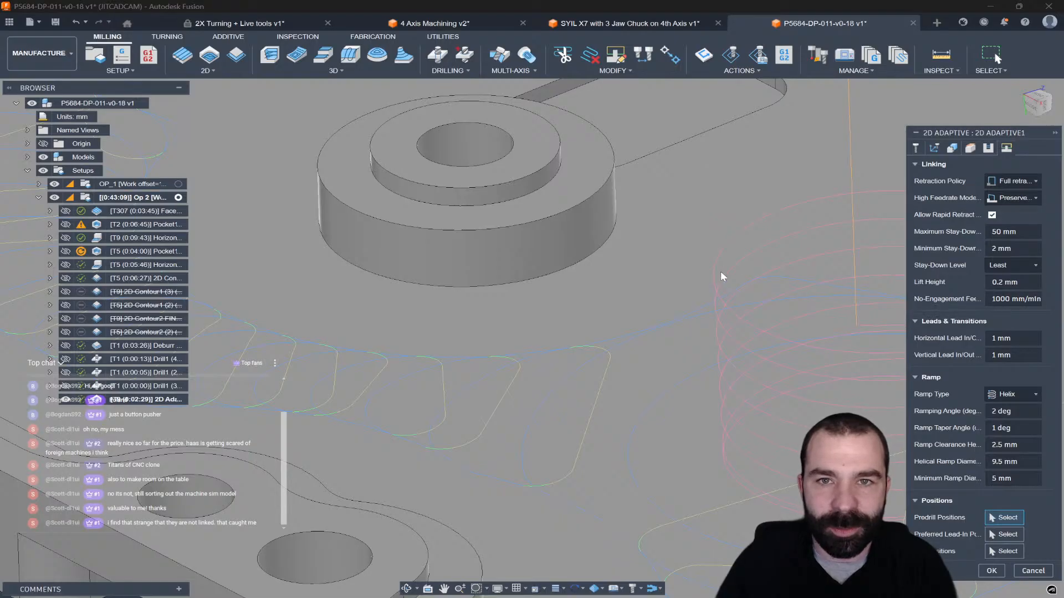
scroll(669, 255, down, 3)
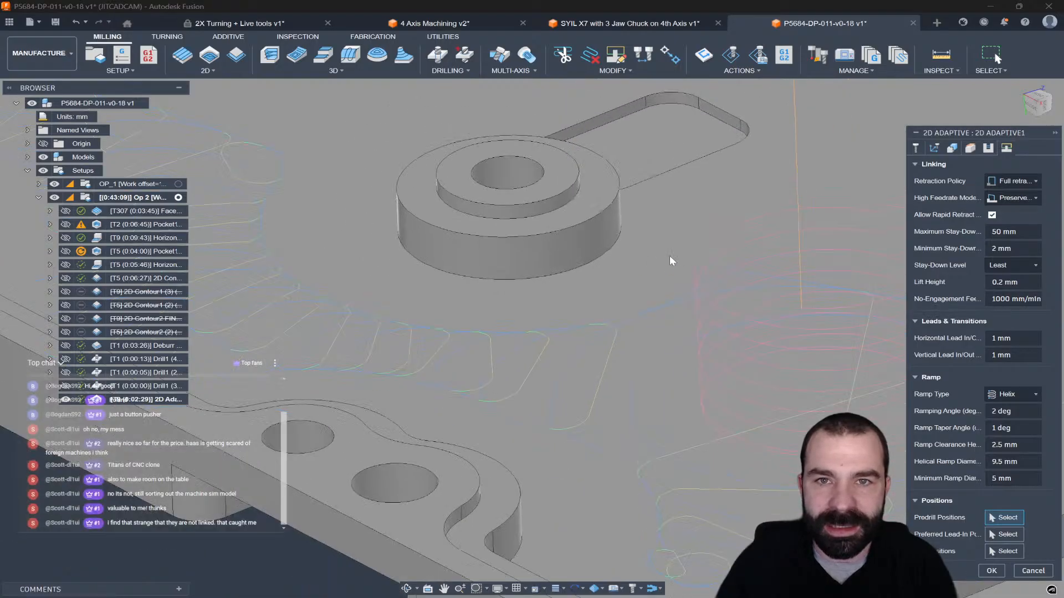
click(1026, 247)
scroll(522, 270, down, 3)
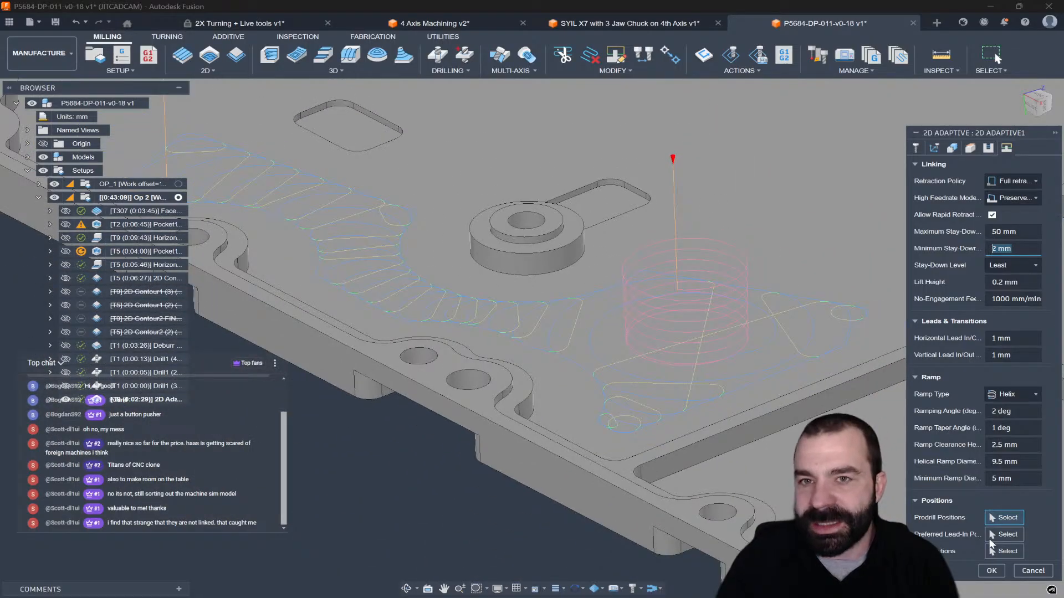
key(Return)
- Read the warning about the retract height in the T2 Pocket1 operation's log and close it
click(81, 224)
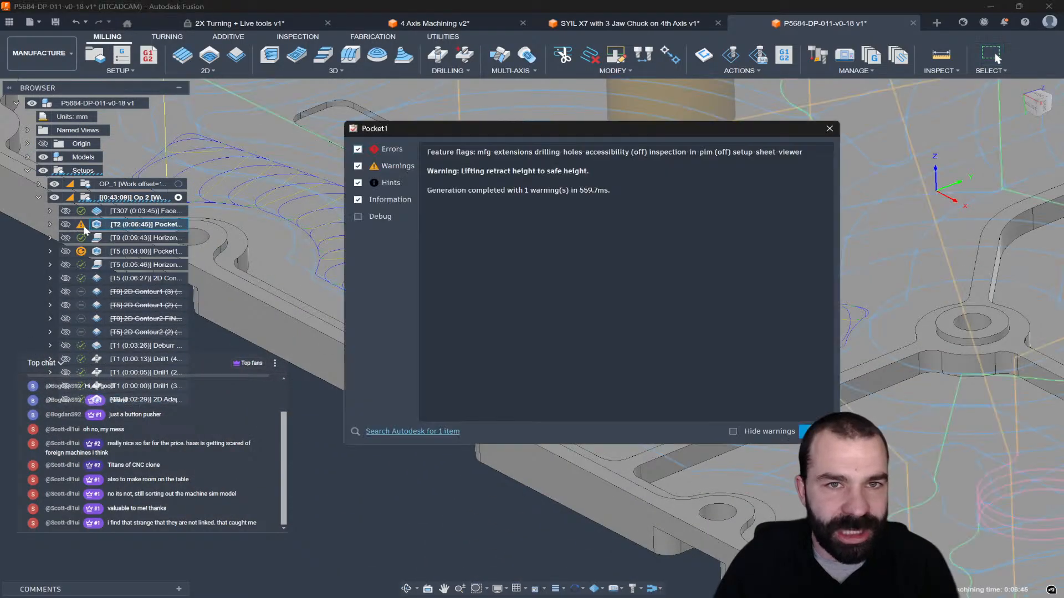
drag(486, 171, 586, 173)
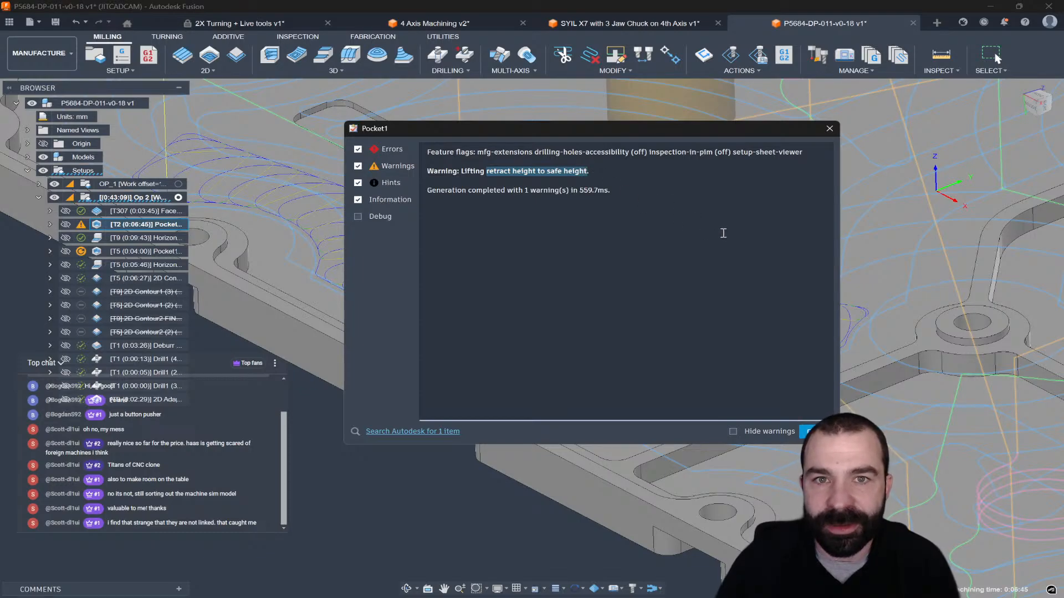
drag(487, 172, 551, 182)
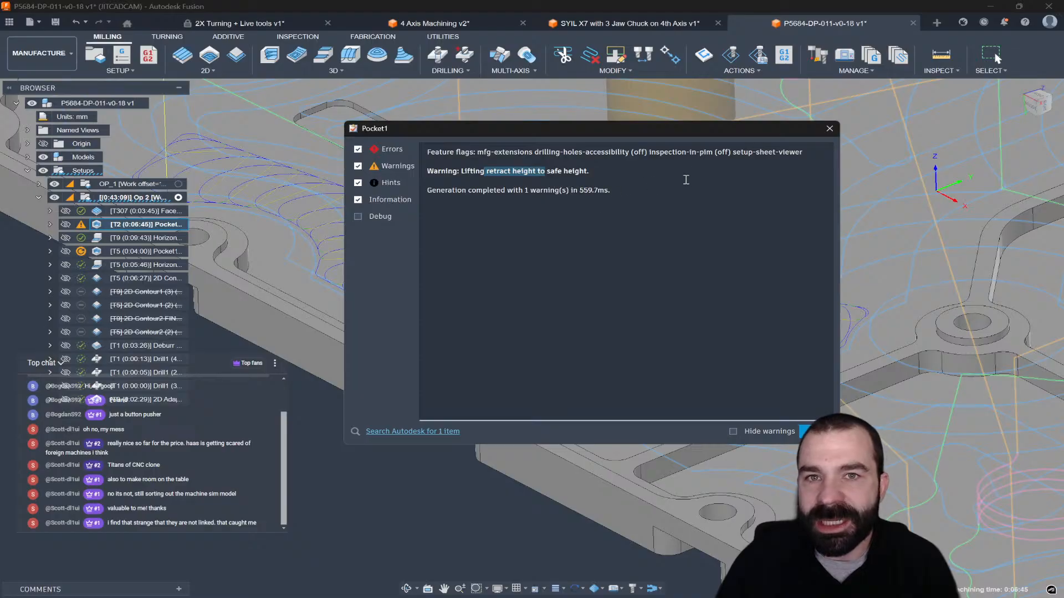
click(829, 129)
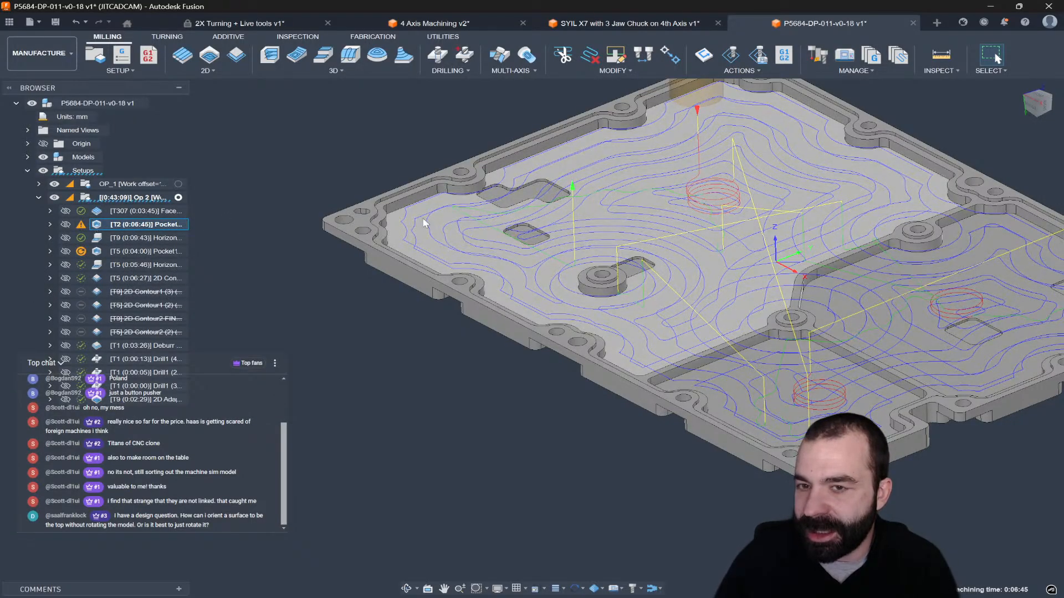
- Examine the T2 Pocket1 toolpath side-on to compare its rapid travel level with the top of the model
click(1028, 110)
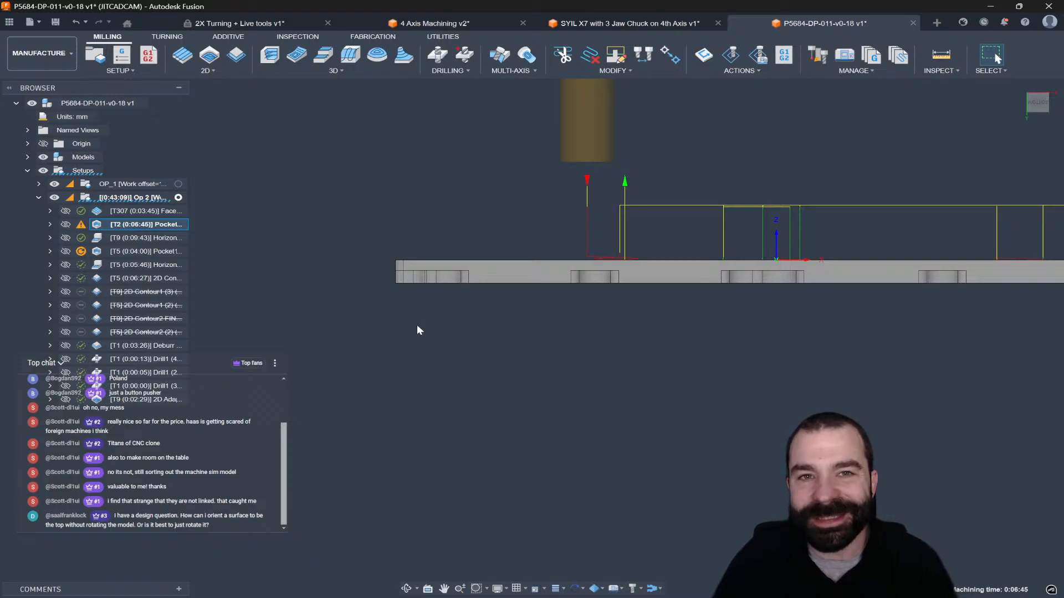
scroll(443, 350, down, 3)
scroll(618, 285, up, 5)
scroll(882, 327, down, 1)
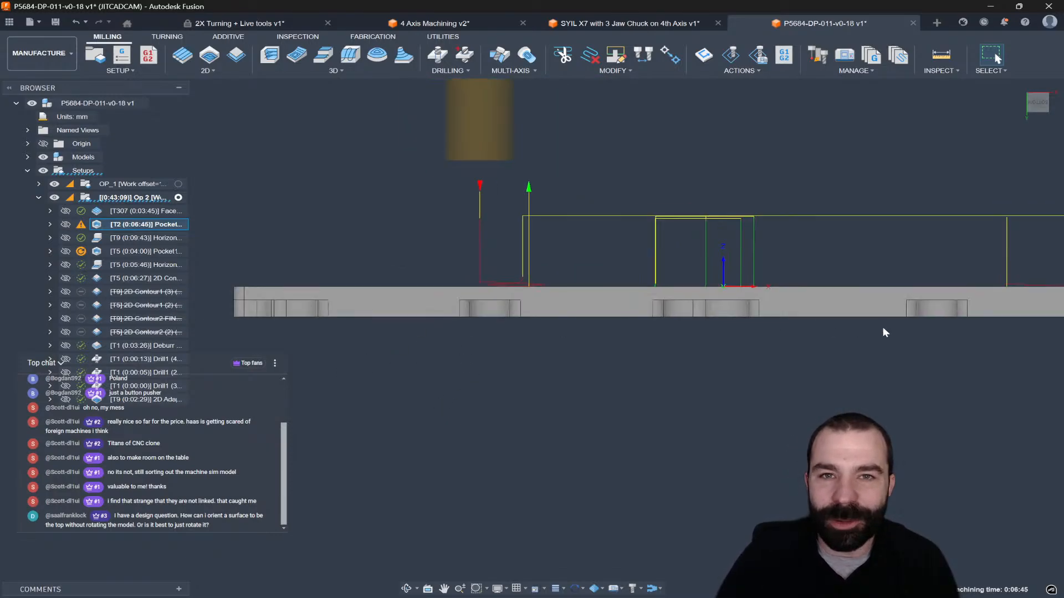
mouse_move(78, 229)
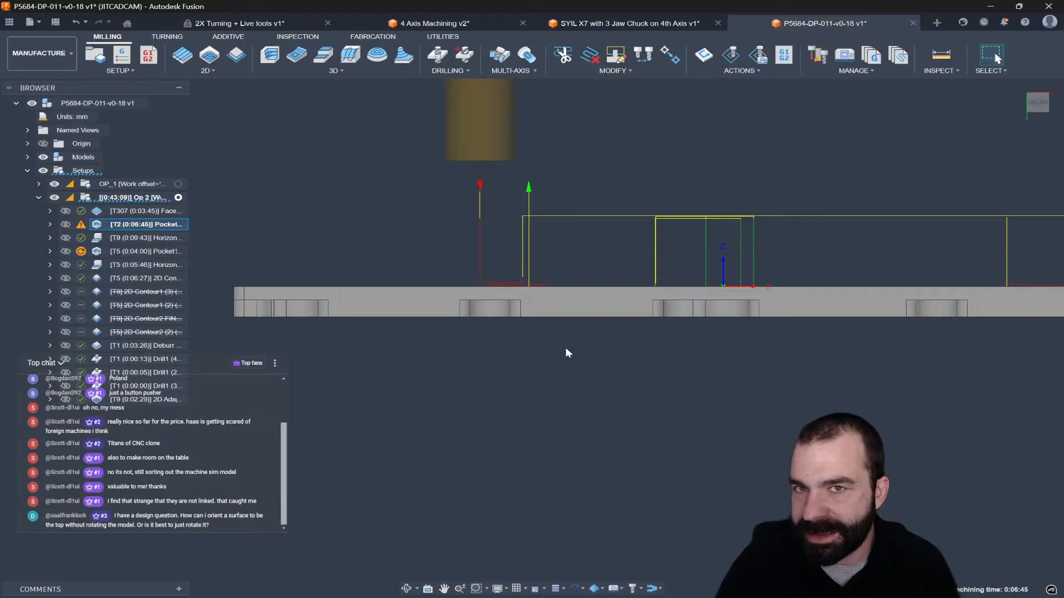
scroll(503, 291, up, 1)
- Open T2 Pocket1 for editing and compare its clearance and retract height planes with the toolpath's actual retract moves
double_click(124, 226)
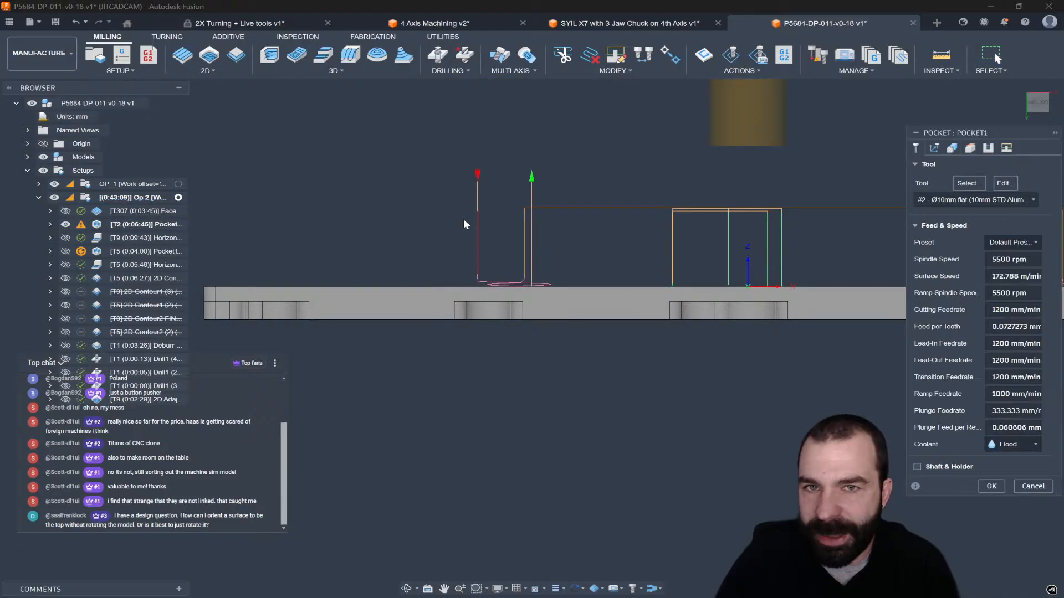
click(970, 148)
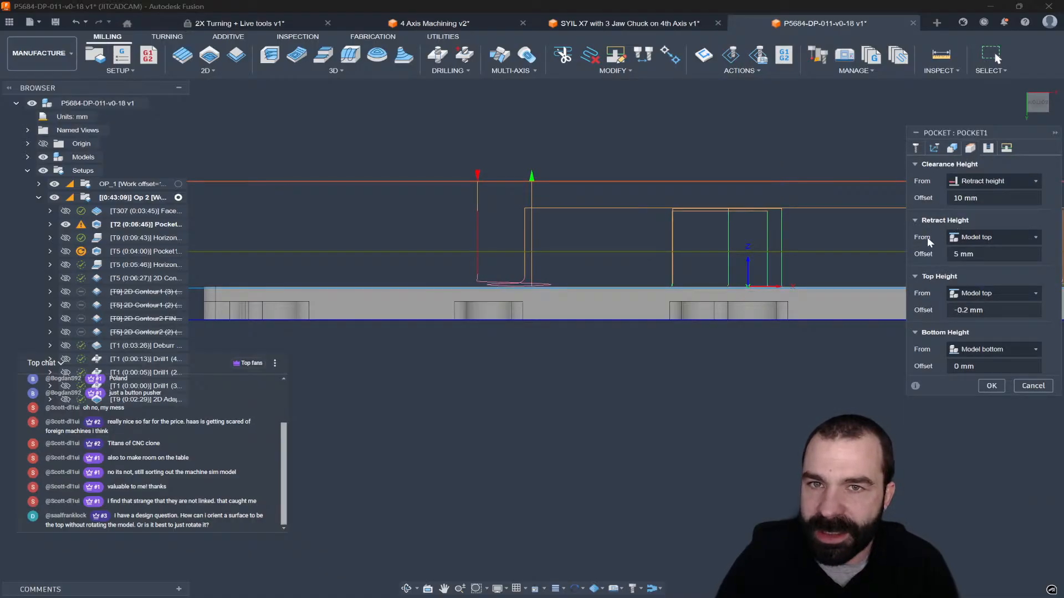
scroll(443, 319, down, 5)
shift+middle_drag(530, 316, 531, 364)
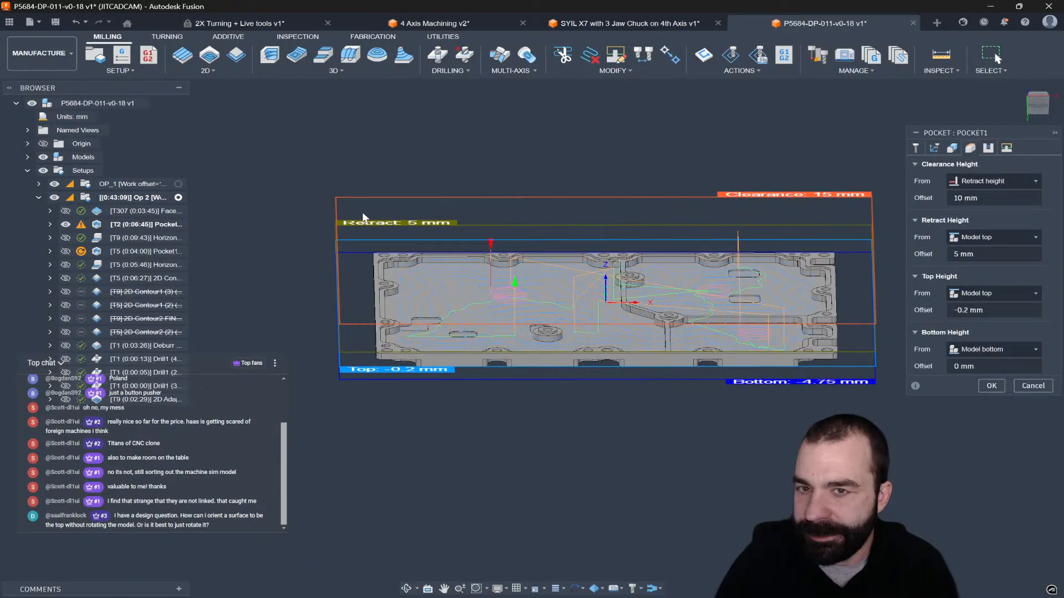
click(1040, 110)
scroll(499, 291, up, 6)
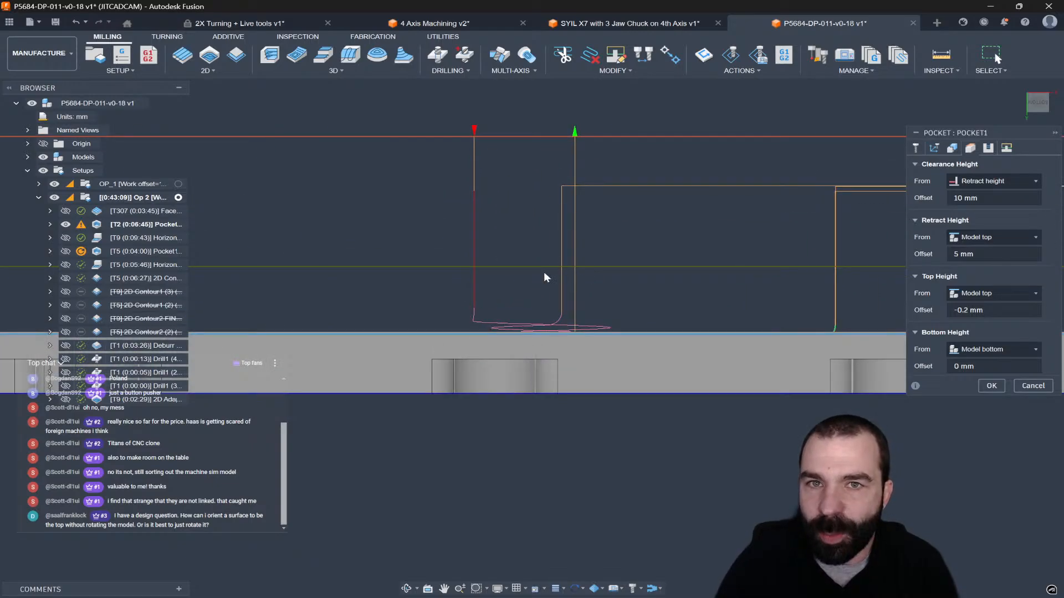
scroll(370, 267, down, 3)
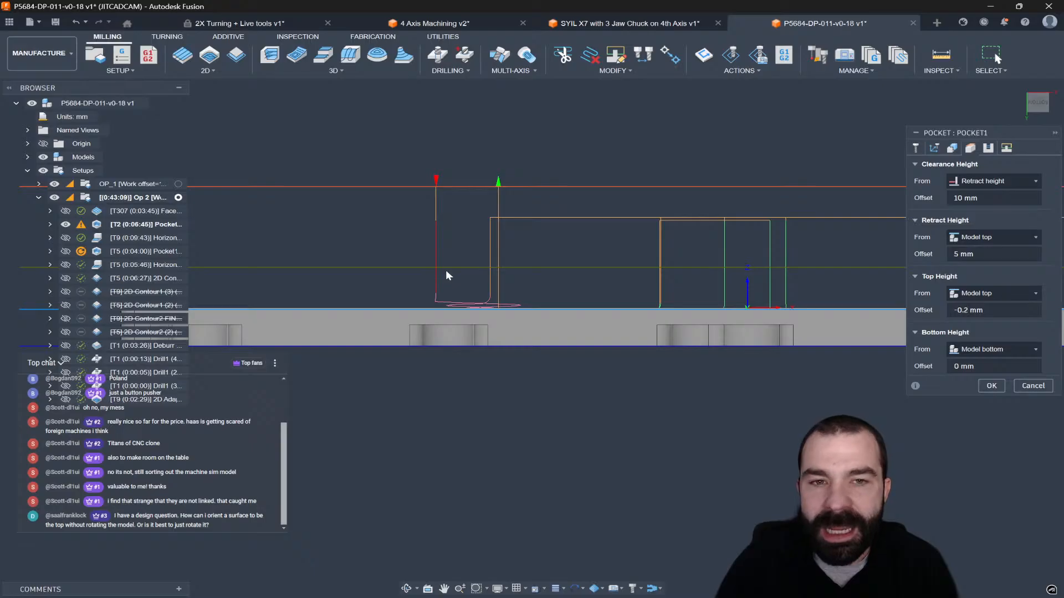
scroll(456, 269, down, 2)
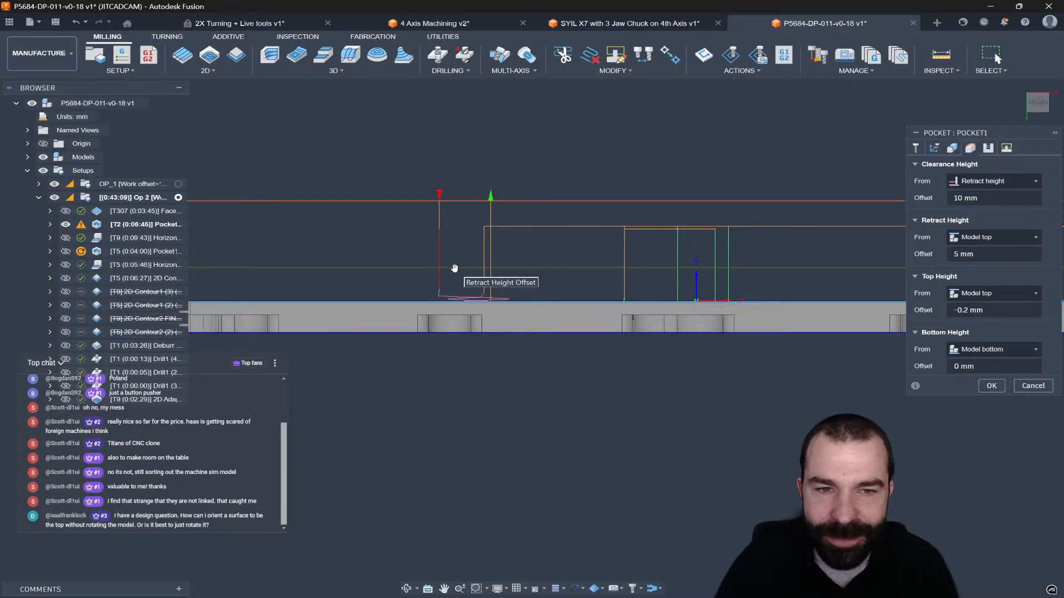
- Review Pocket1's Safe Distance and Ramp Clearance Height in its linking settings, widening the dialog to read the full labels
click(1006, 148)
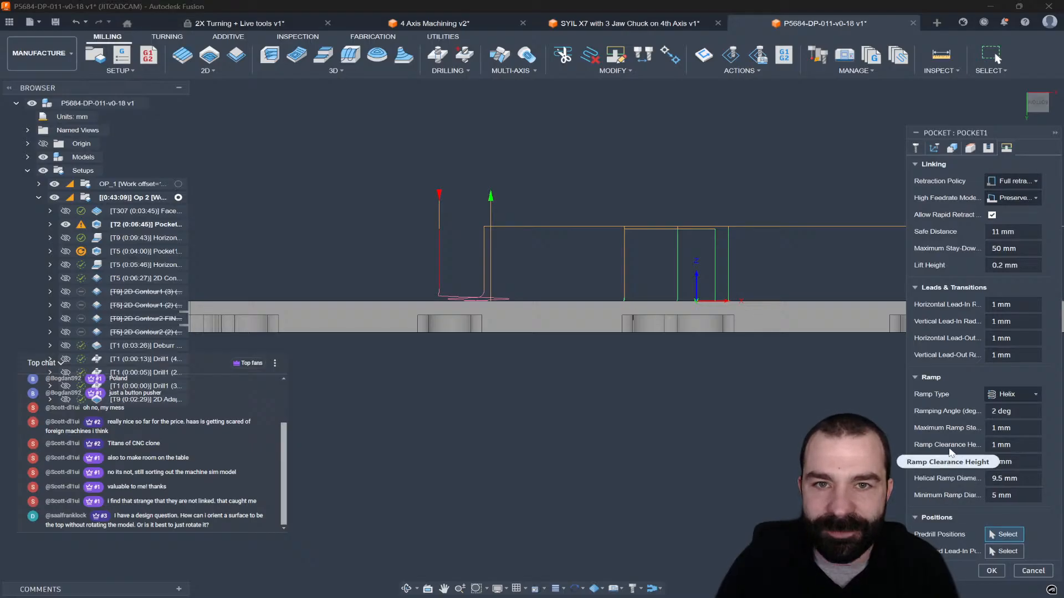
mouse_move(1008, 444)
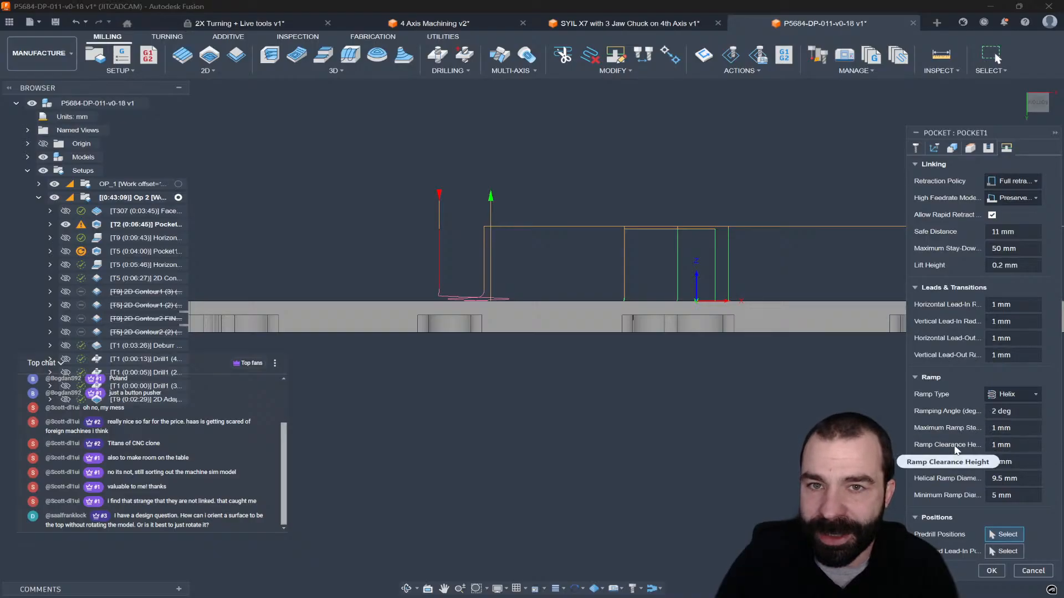
drag(907, 128, 850, 126)
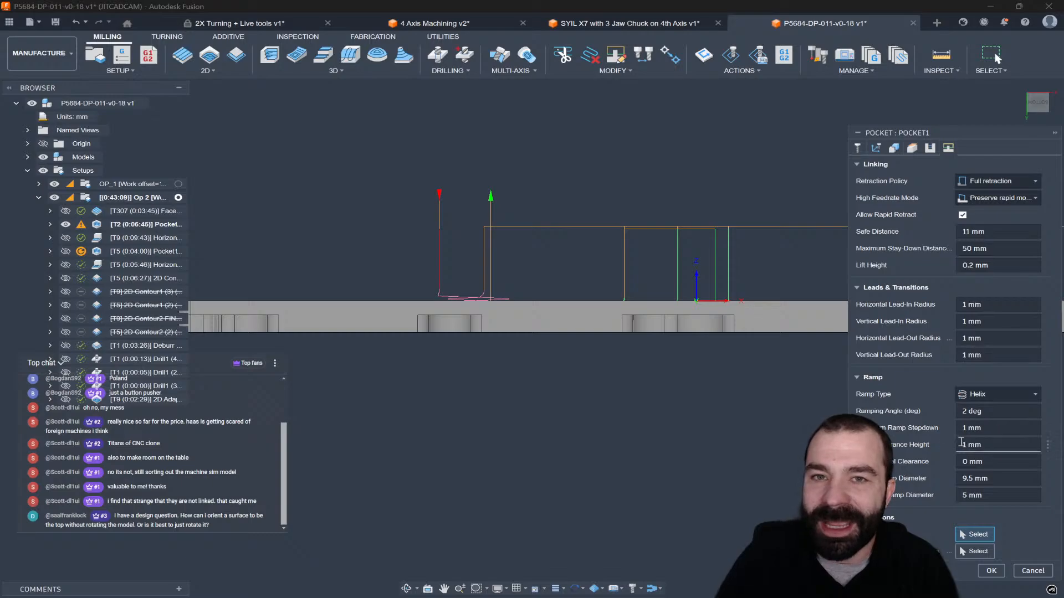
- Raise Pocket1's Retract Height offset to 17 mm above the model top and regenerate the toolpath
click(912, 148)
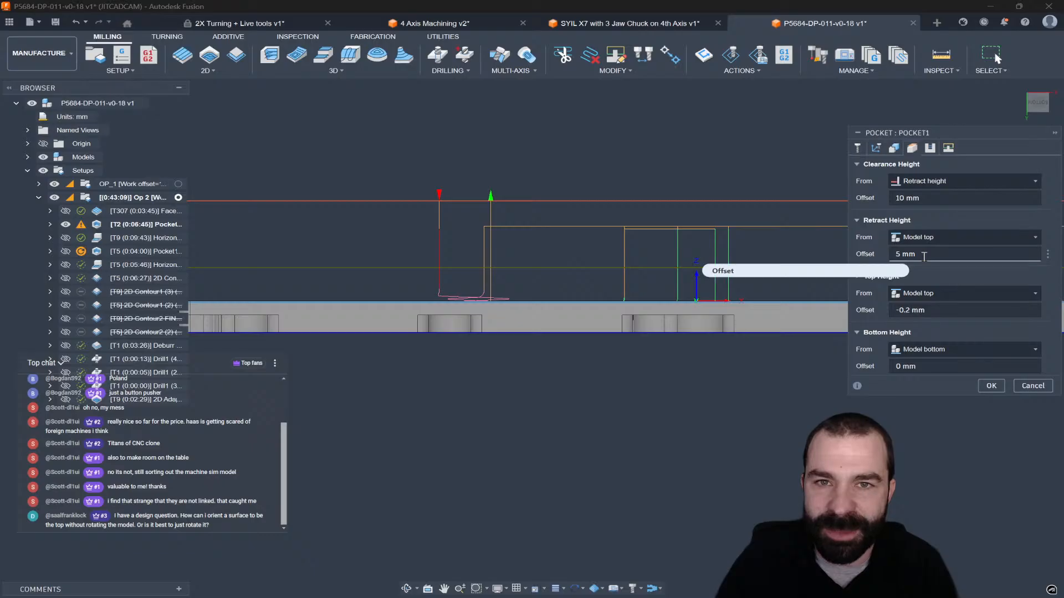
scroll(431, 319, down, 2)
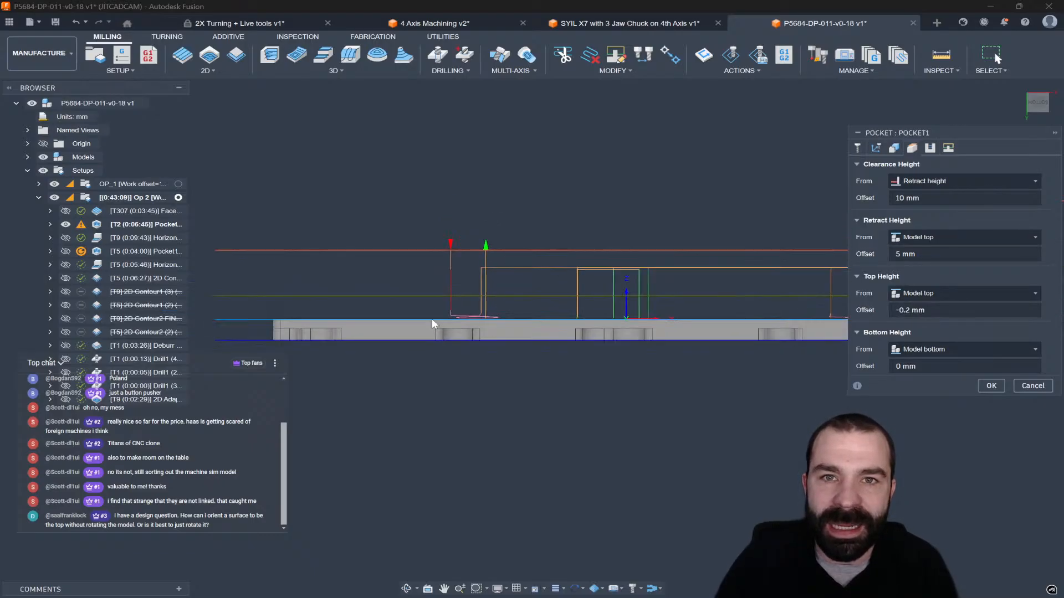
drag(404, 297, 407, 242)
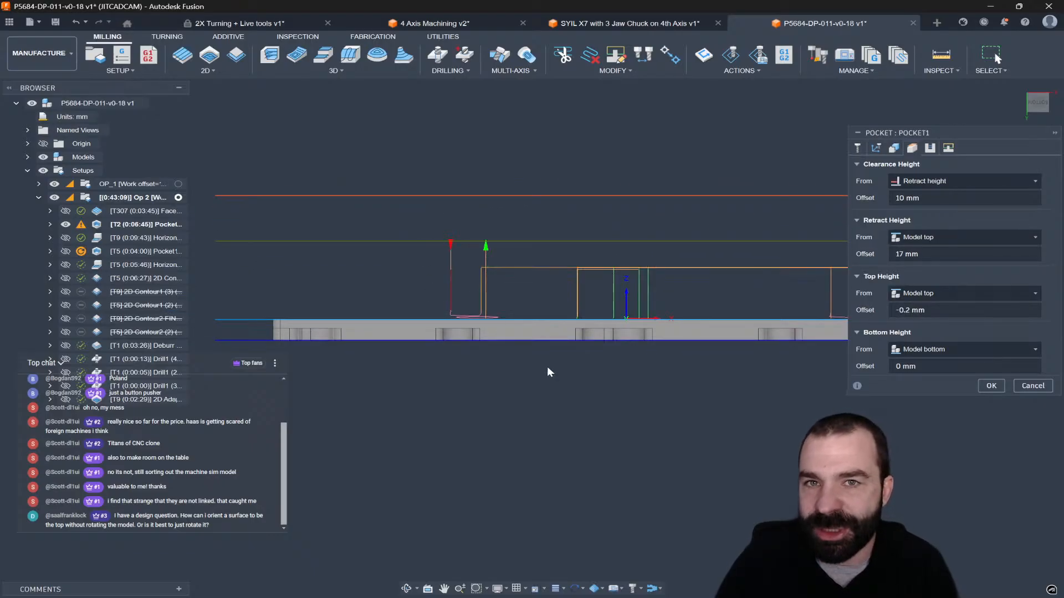
click(986, 386)
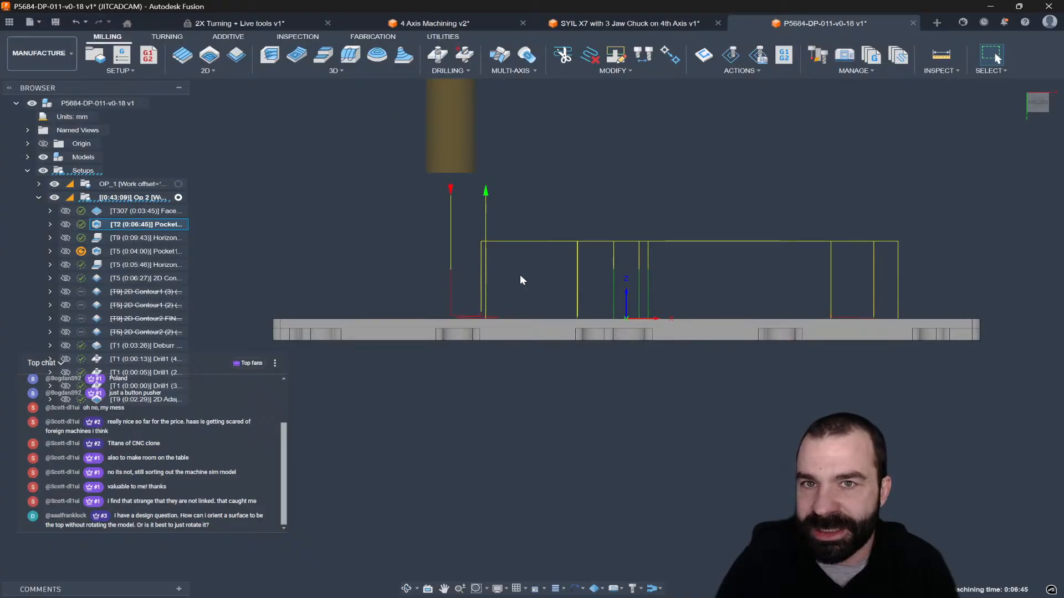
- Reopen T2 Pocket1 and lower its Retract Height offset to 4 mm above the model top
scroll(434, 278, up, 5)
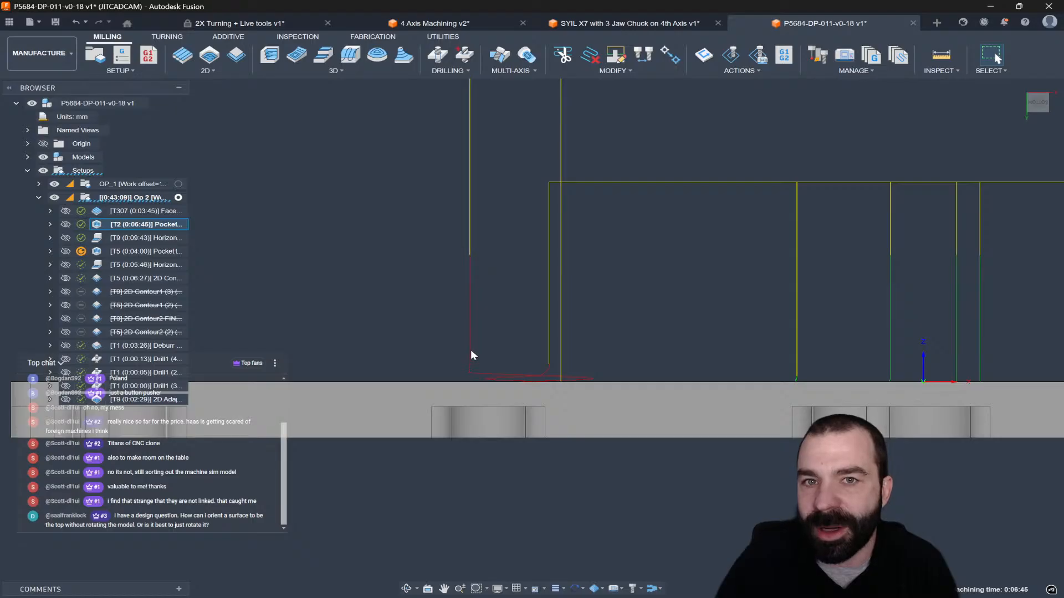
scroll(721, 361, down, 1)
double_click(101, 225)
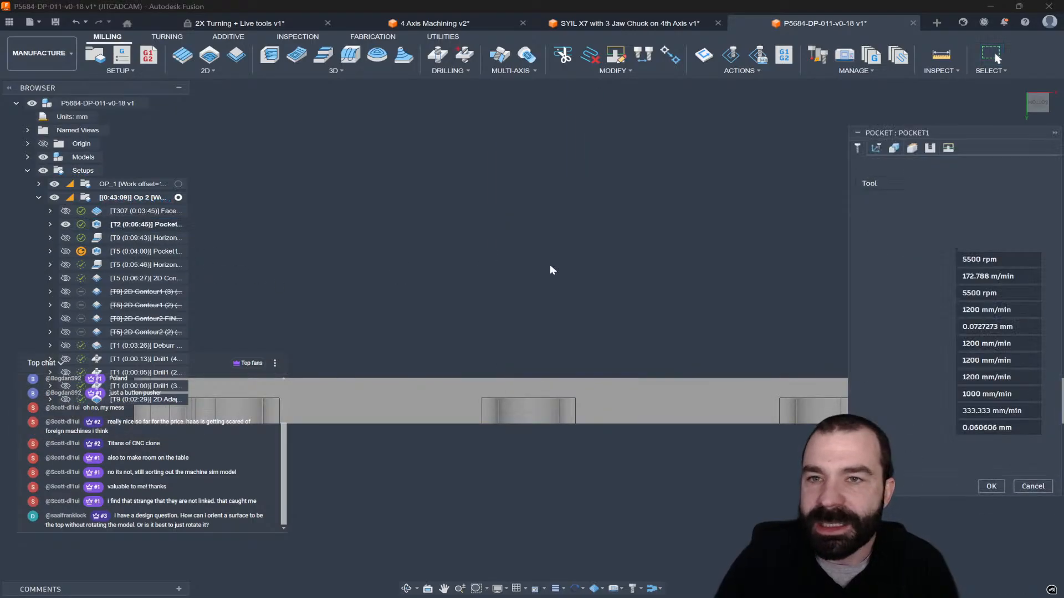
click(912, 148)
click(930, 237)
click(724, 213)
drag(725, 213, 718, 337)
scroll(600, 293, down, 1)
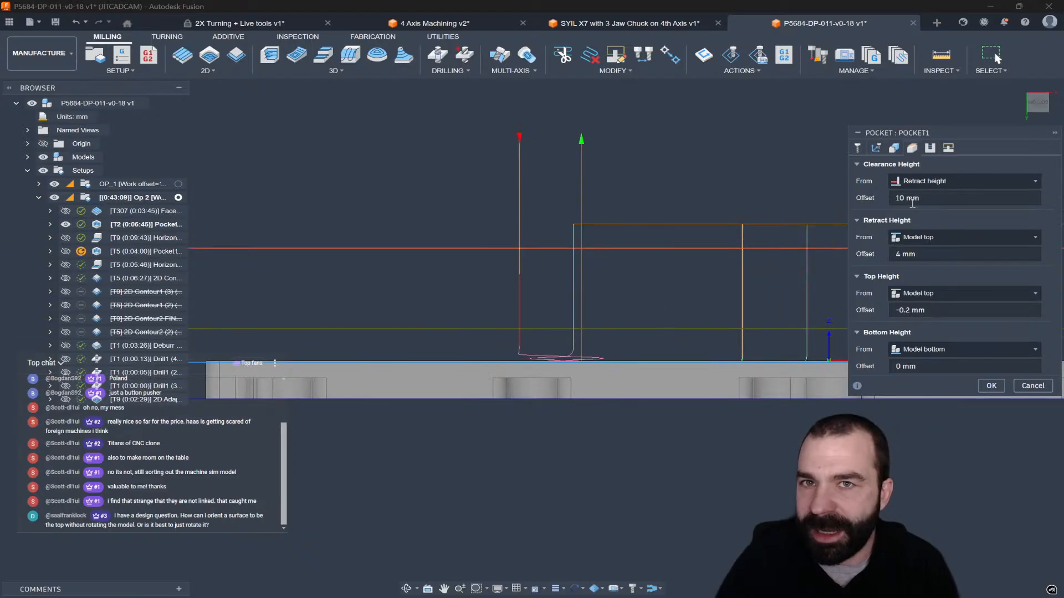
- Enter 11 mm as Pocket1's Safe Distance, regenerate the toolpath and read its warning
click(948, 147)
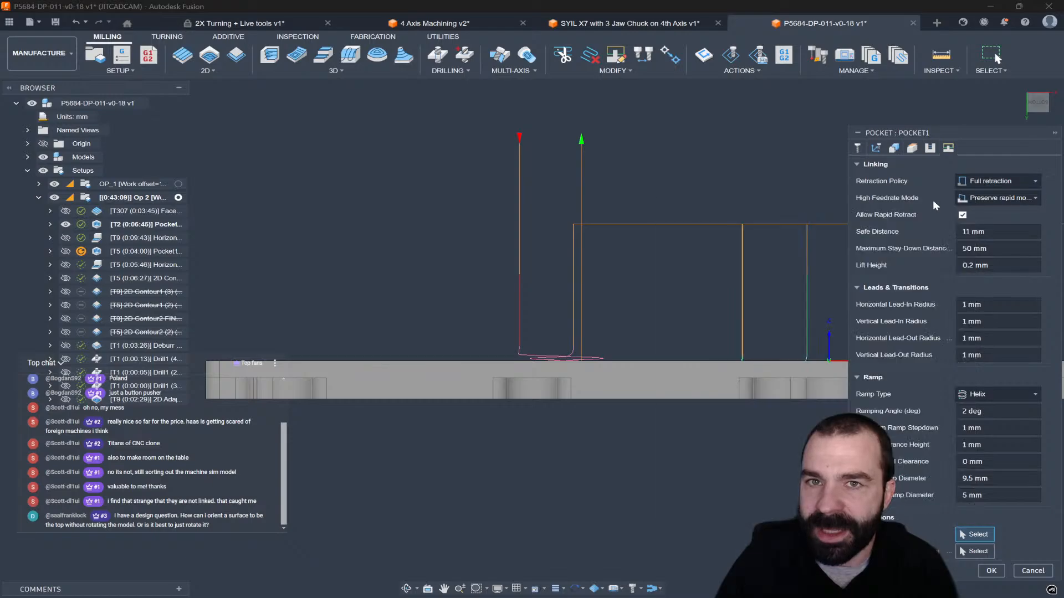
click(991, 235)
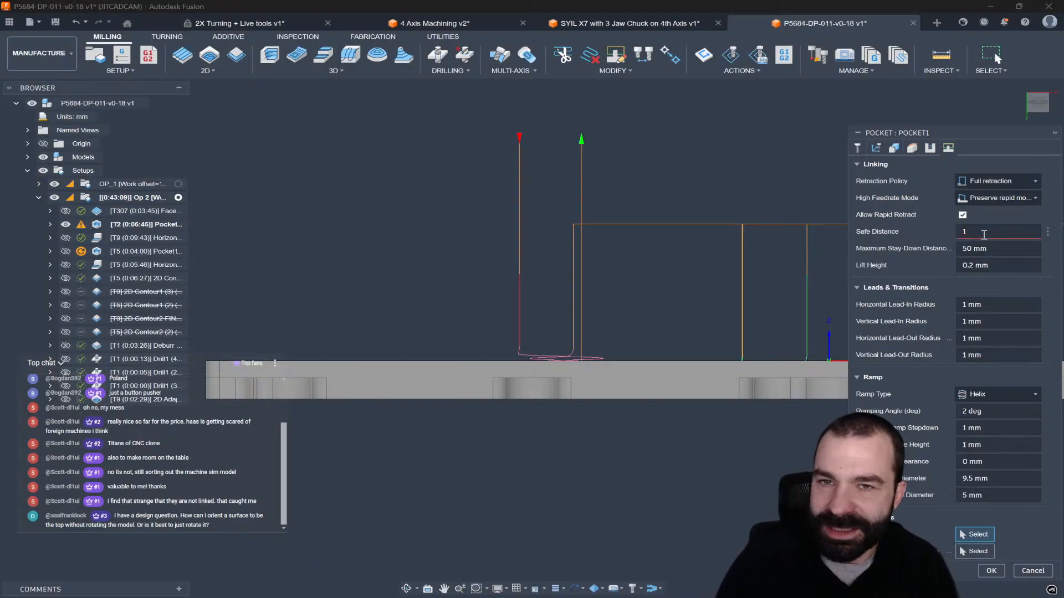
text(1)
key(Return)
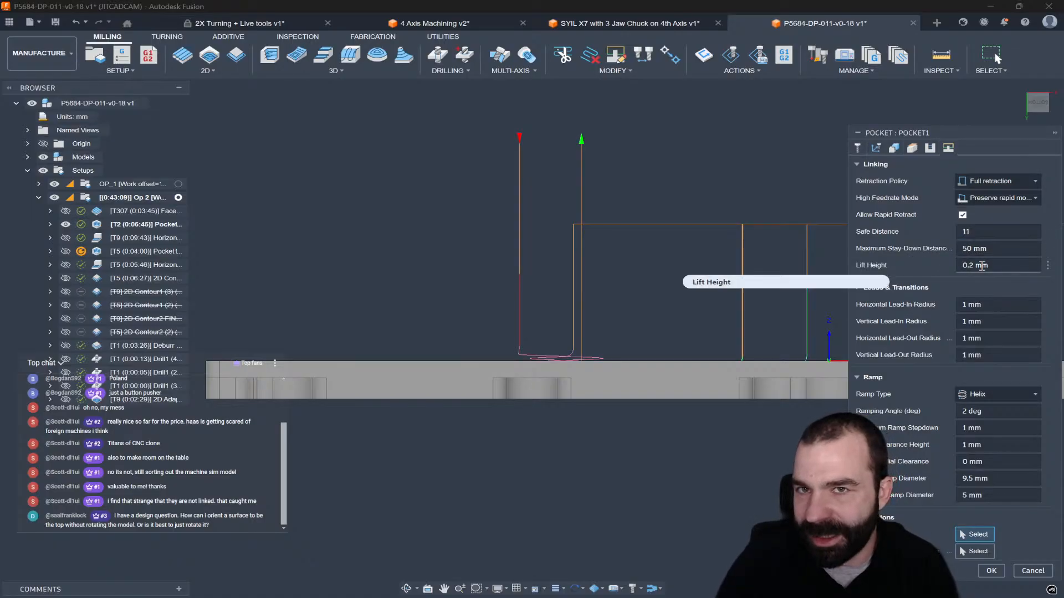
mouse_move(981, 265)
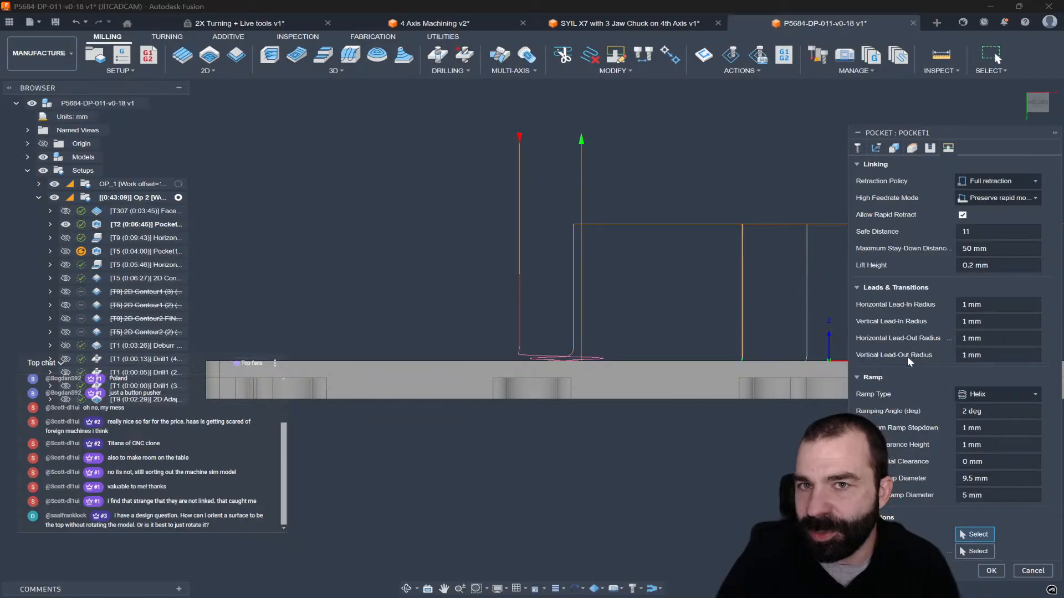
click(976, 339)
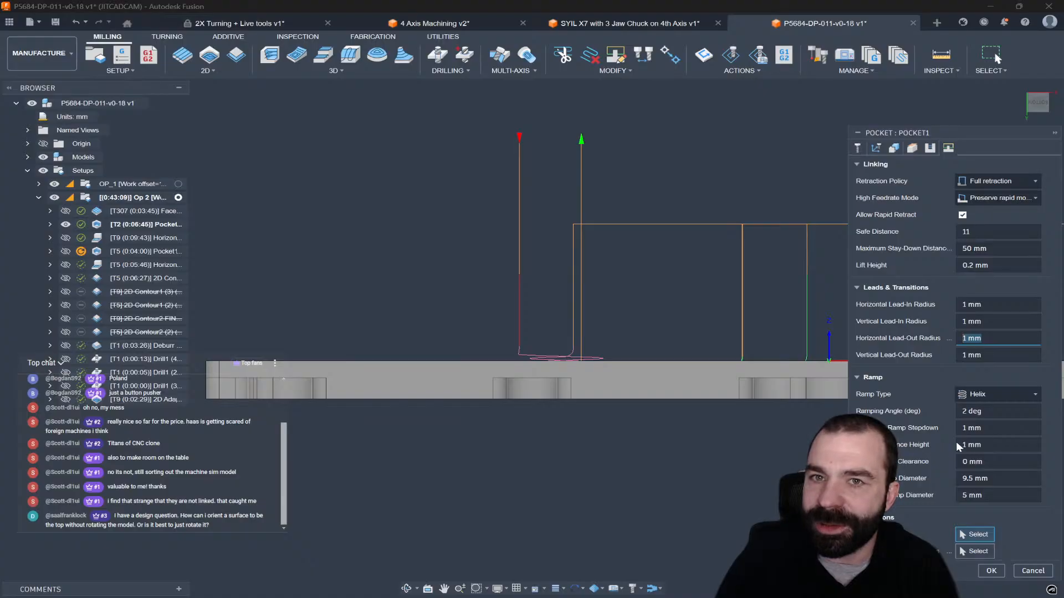
scroll(574, 471, down, 1)
scroll(572, 472, down, 1)
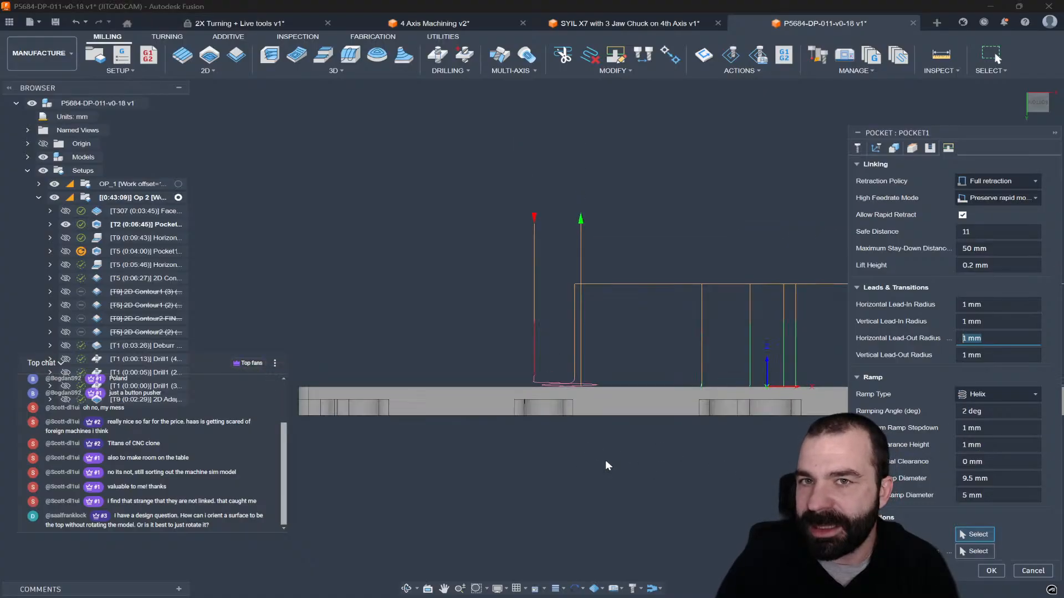
click(991, 571)
mouse_move(81, 227)
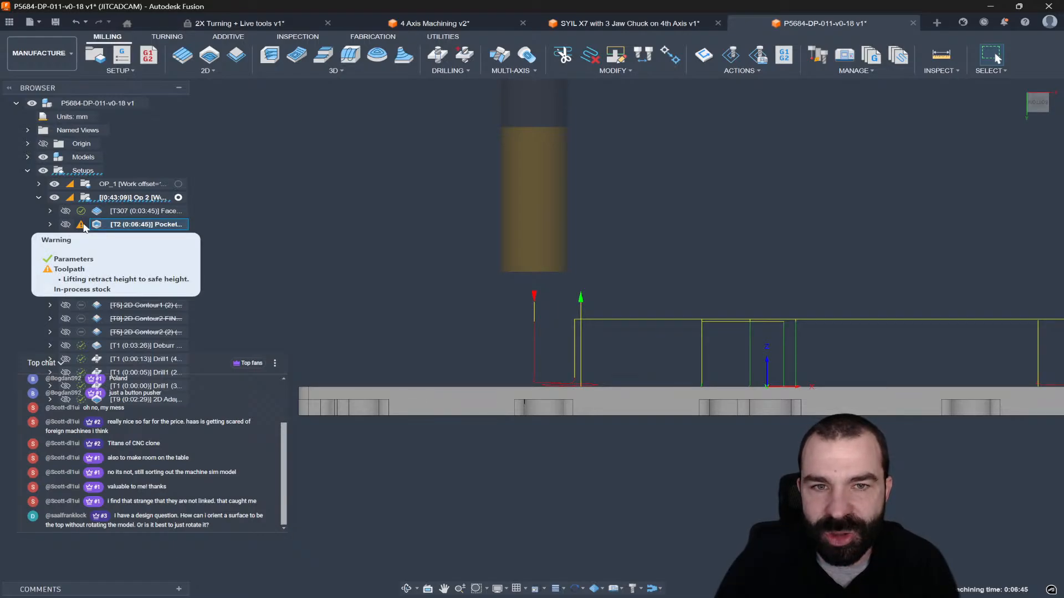
- Set Pocket1's Retraction Policy to Minimum retraction and regenerate the toolpath
double_click(139, 225)
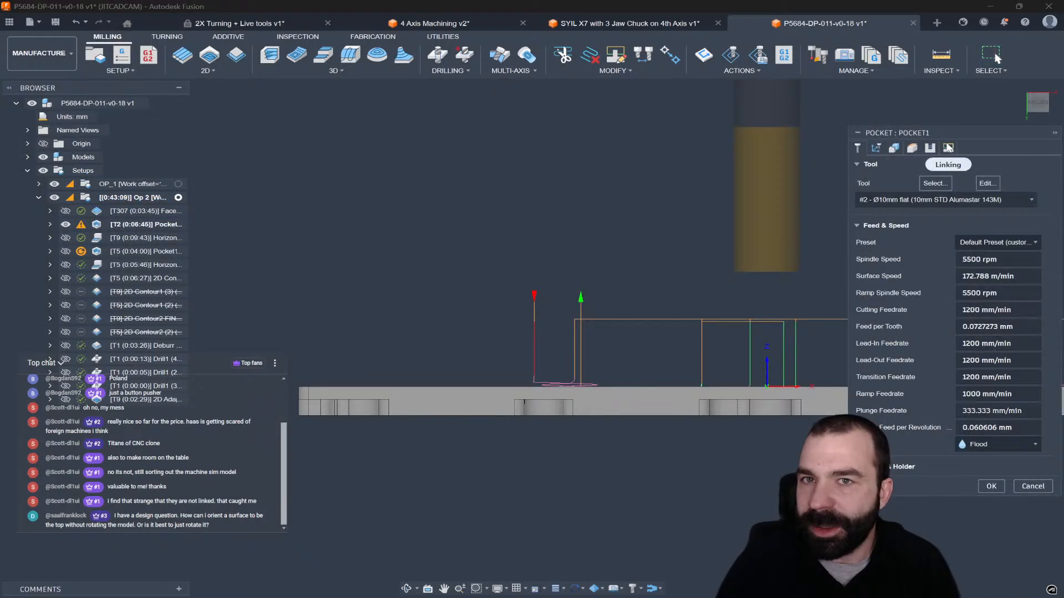
click(948, 148)
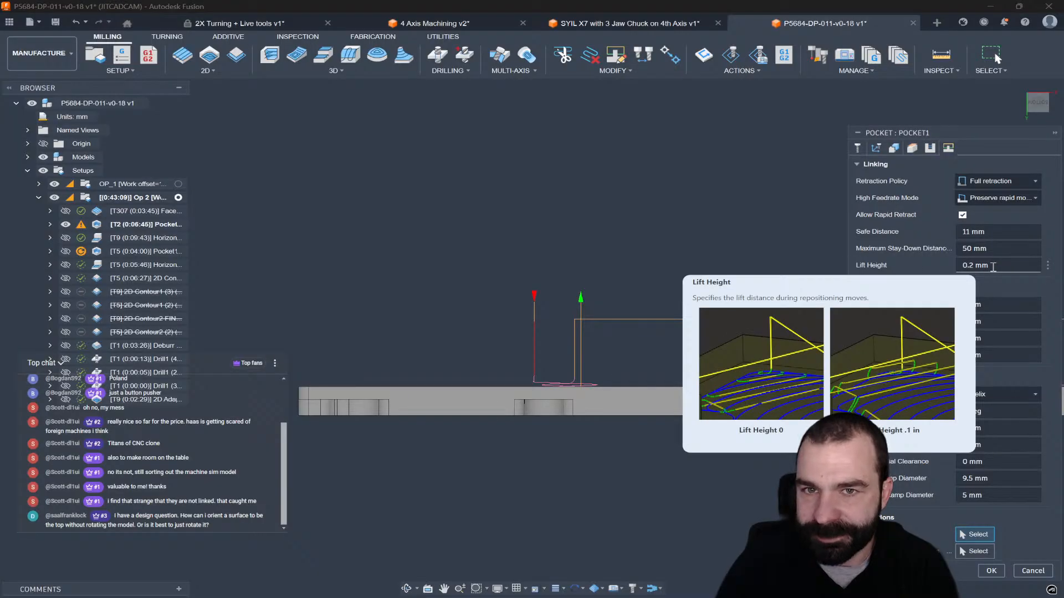
click(994, 182)
click(984, 225)
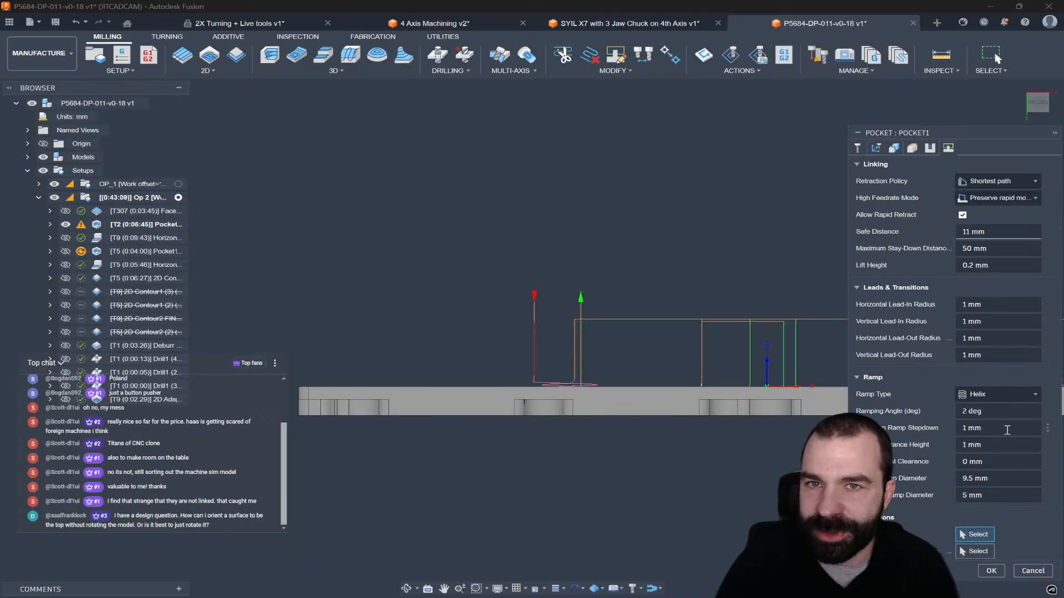
click(997, 182)
click(990, 214)
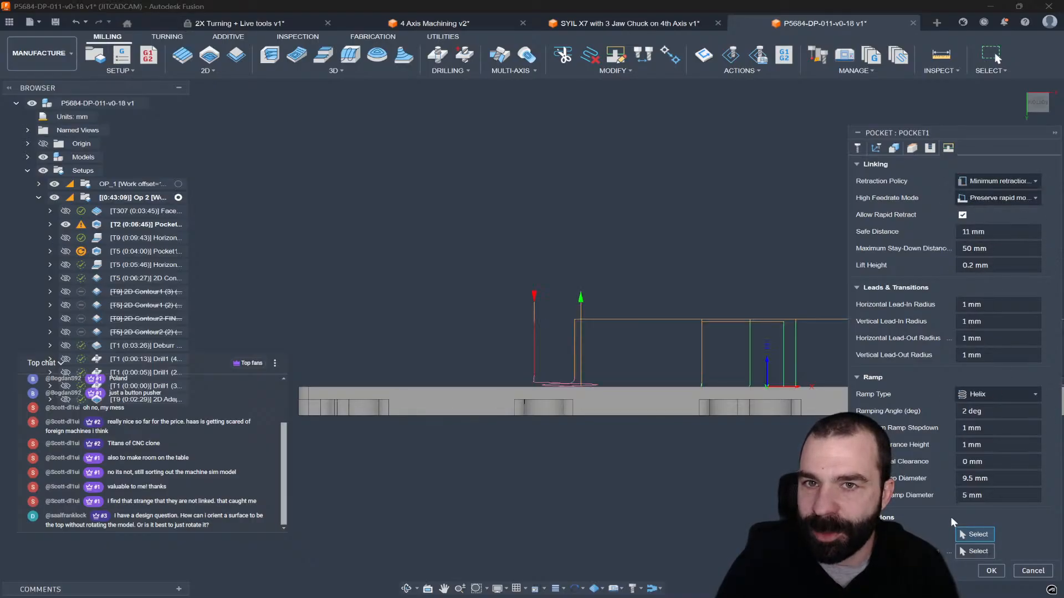
click(993, 571)
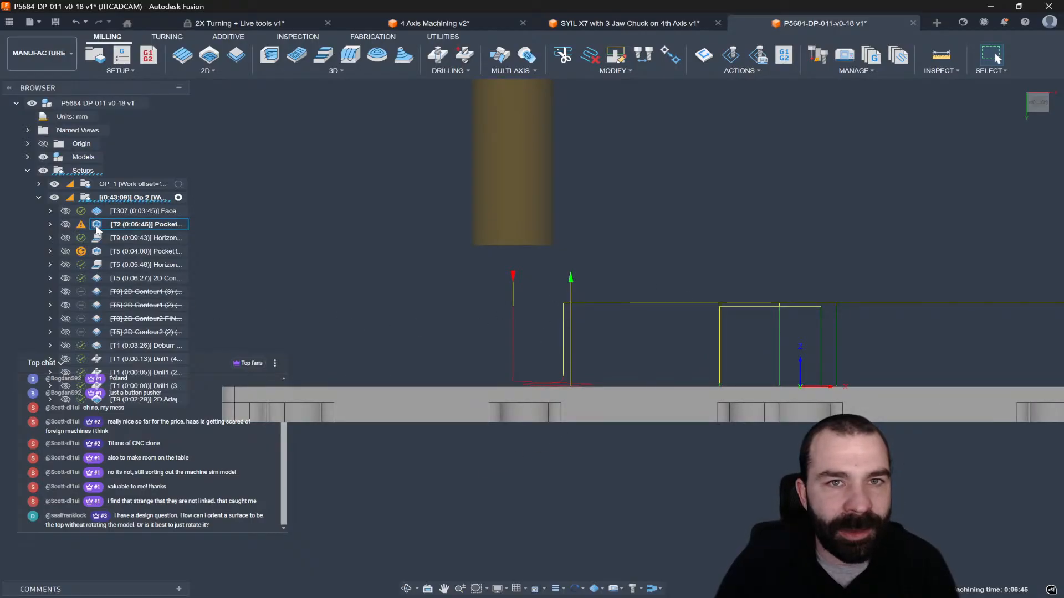
double_click(155, 242)
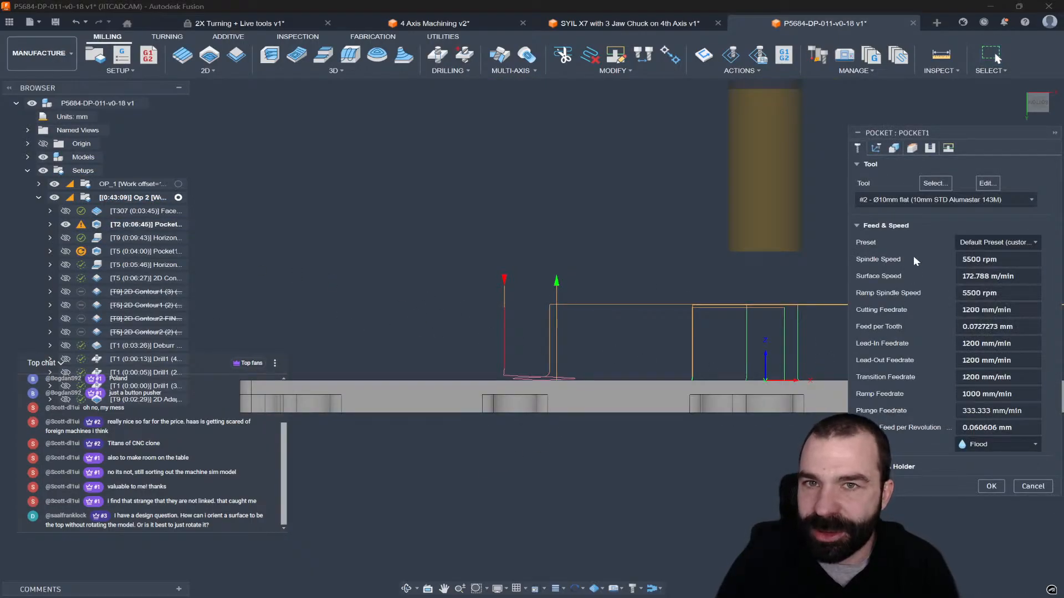
click(1033, 486)
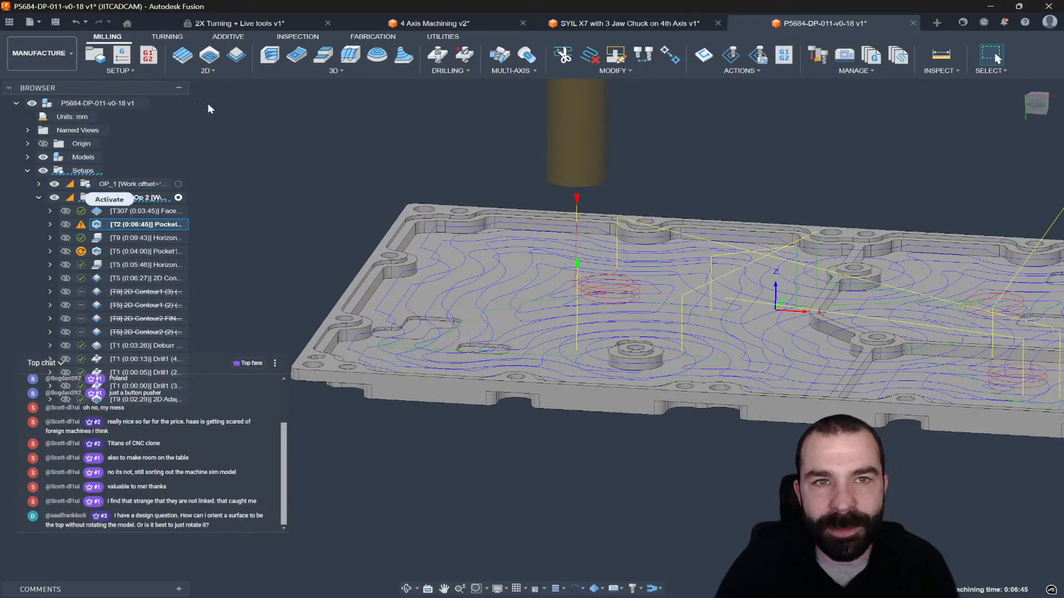
- Create a 3D Pocket Clearing operation with its default settings and place it directly before T2 Pocket1 in Op 2
click(305, 73)
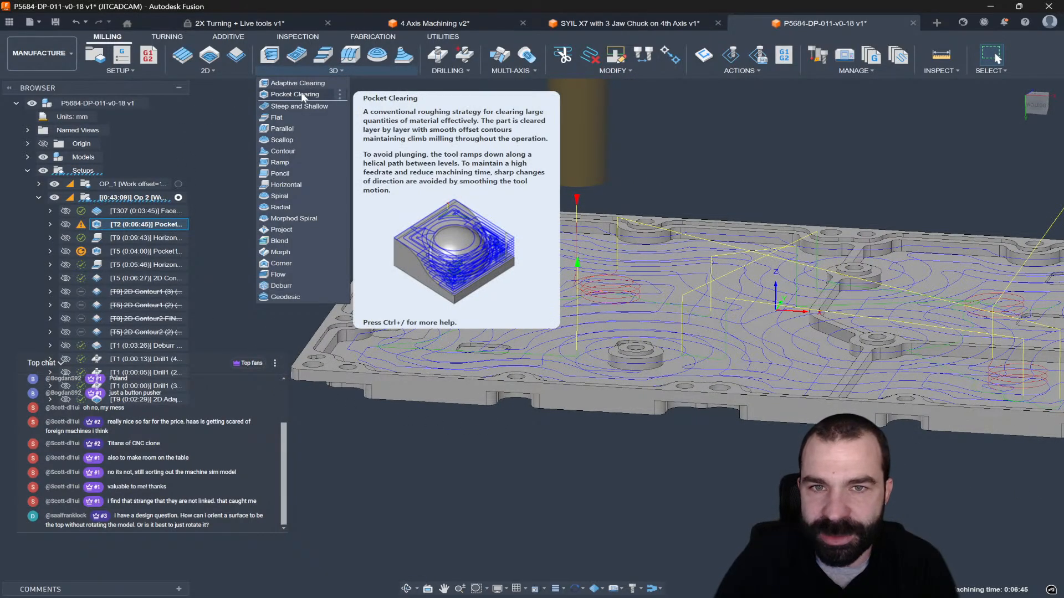
click(300, 92)
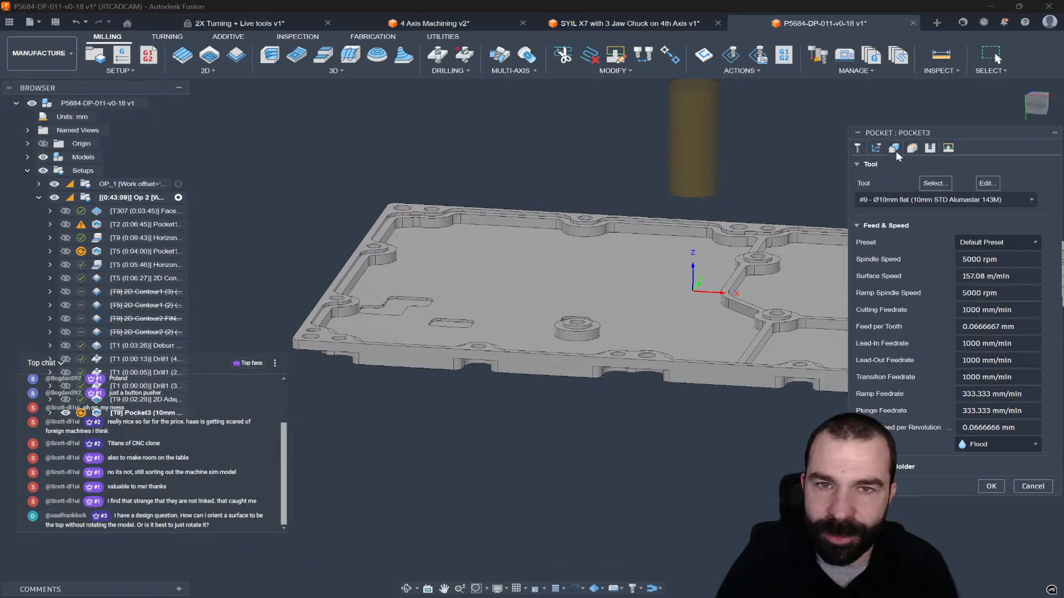
click(875, 148)
click(990, 495)
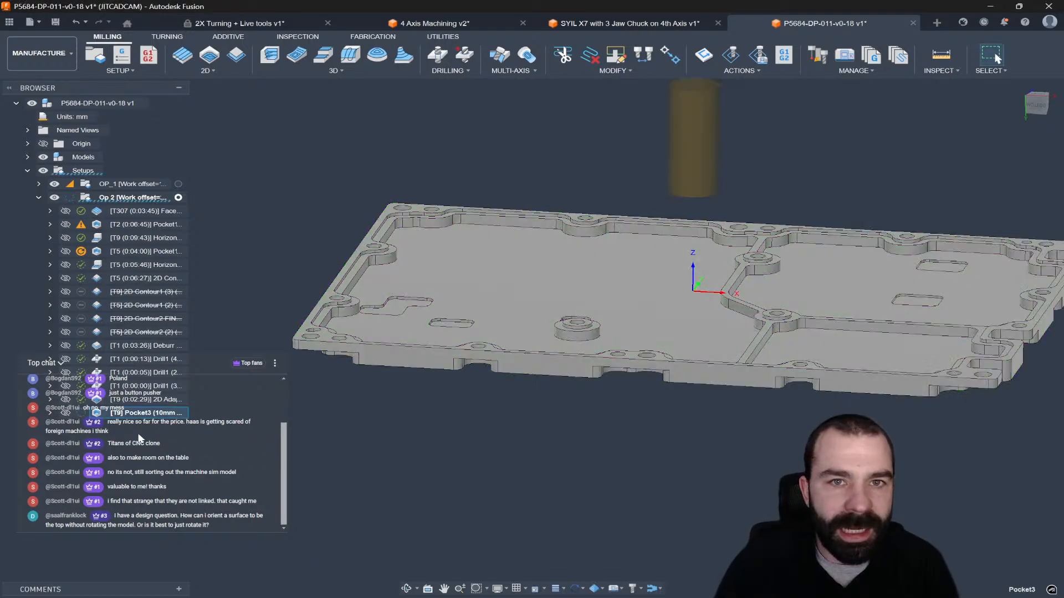
drag(100, 419, 115, 218)
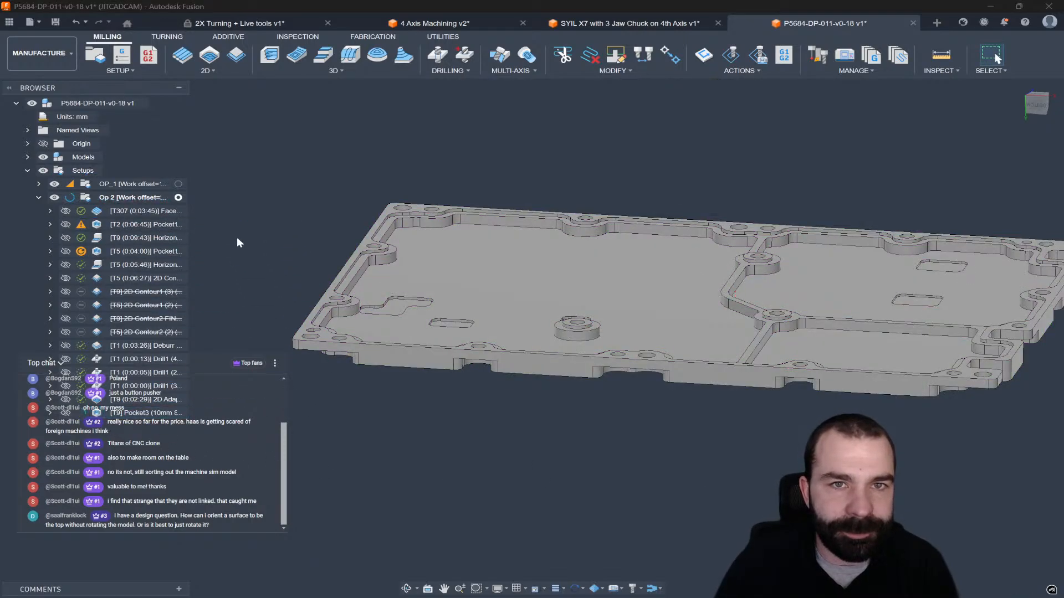
click(159, 227)
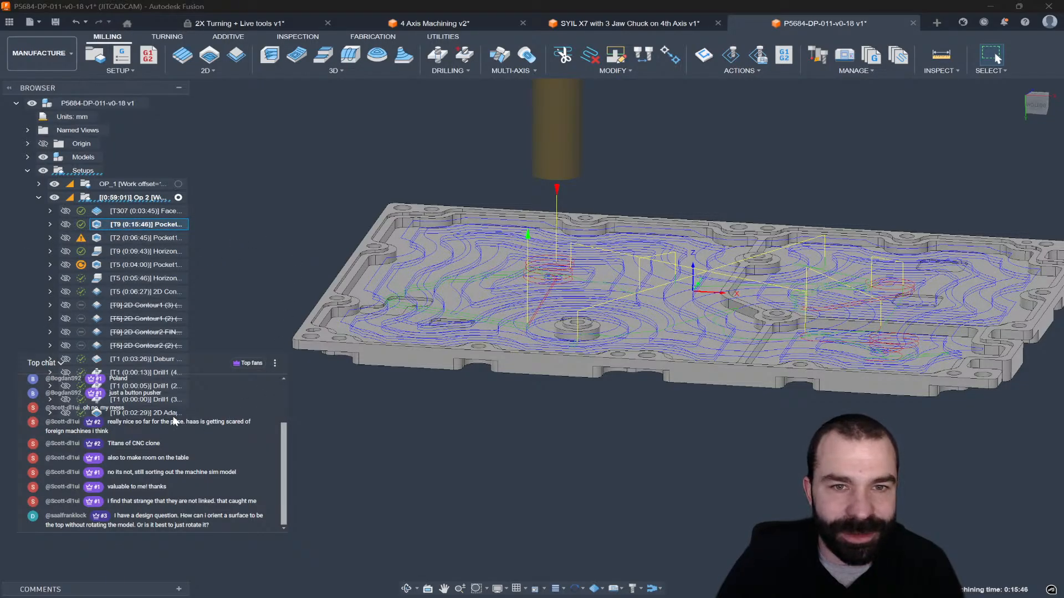
- Change the new pocket operation's tool to #2 - Ø10mm flat (10mm STD Alumastar 143M)
double_click(145, 224)
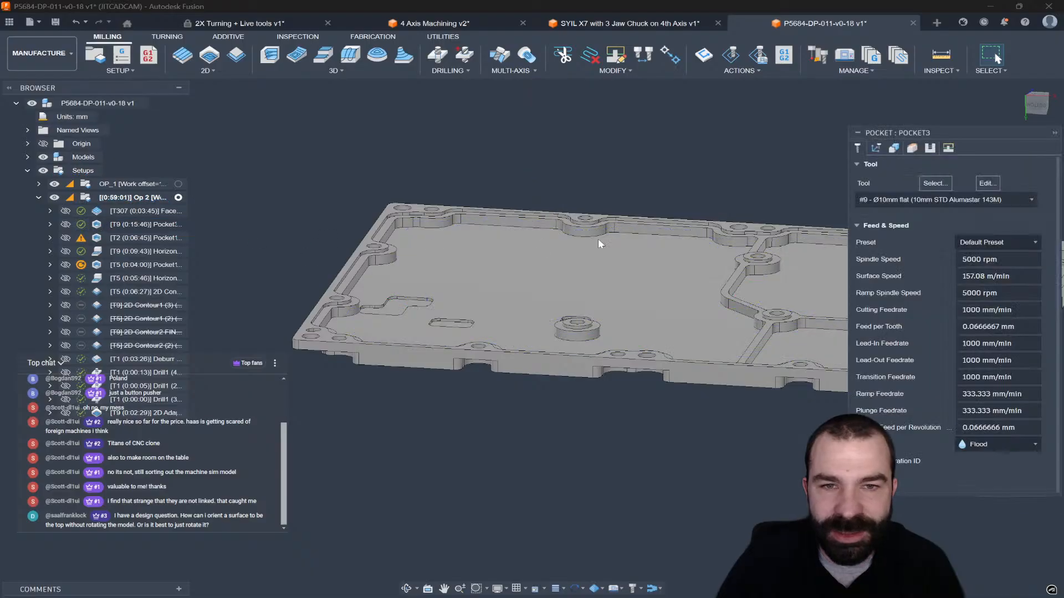
click(963, 202)
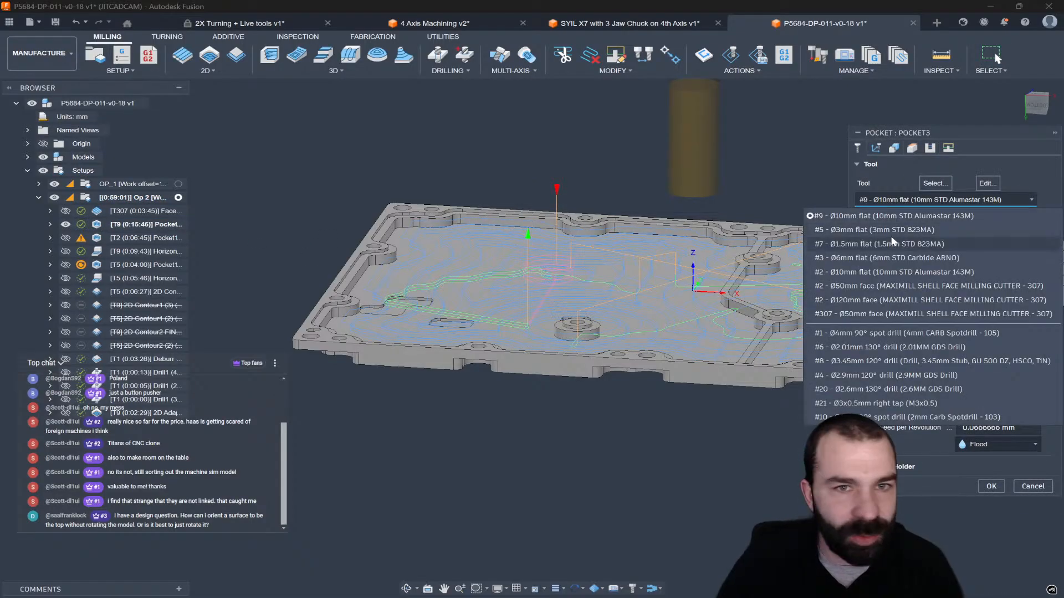
click(866, 272)
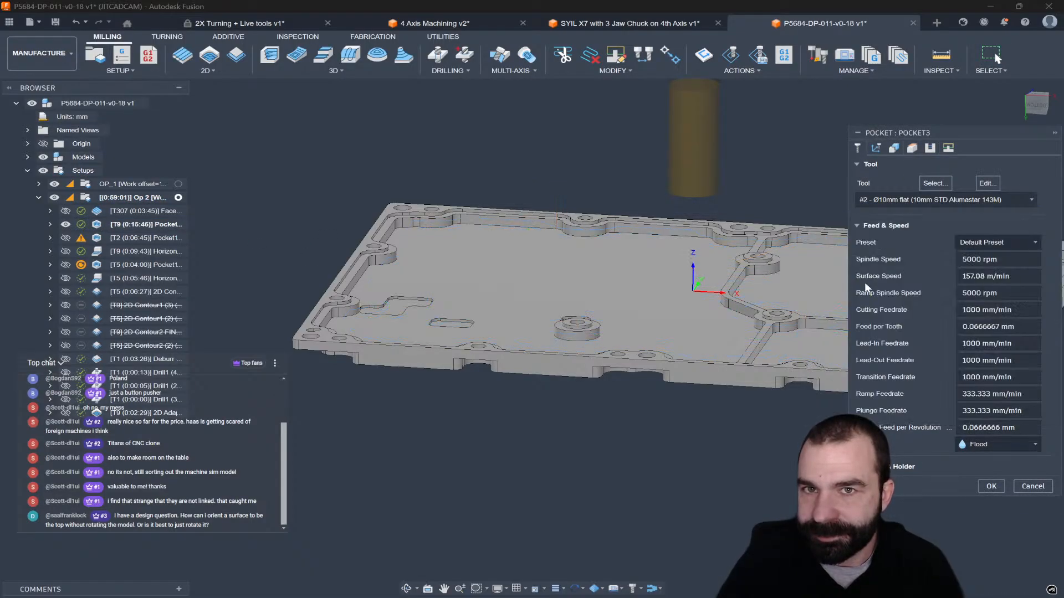
click(997, 485)
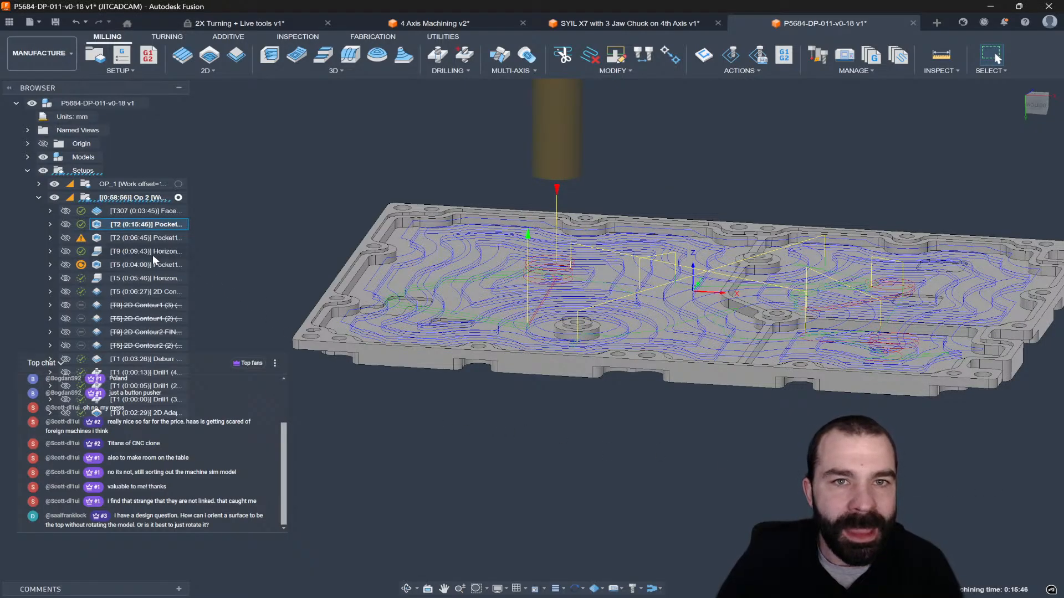
- Compare the retract moves of the new pocket operation with those of Pocket1 in a side-on view
click(102, 236)
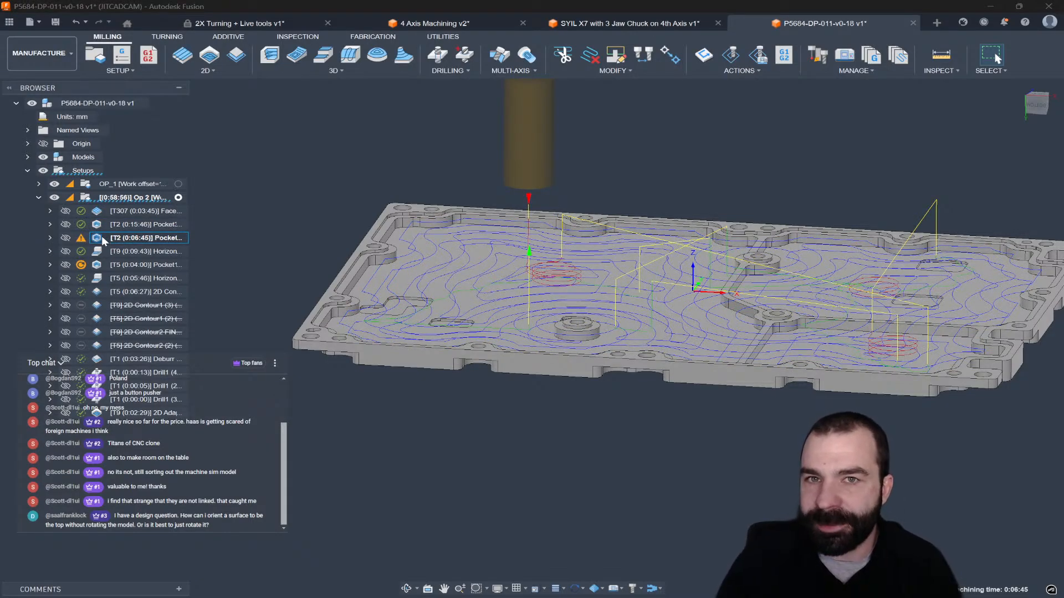
click(102, 227)
shift+middle_drag(610, 332, 620, 291)
scroll(620, 290, up, 2)
scroll(577, 291, up, 2)
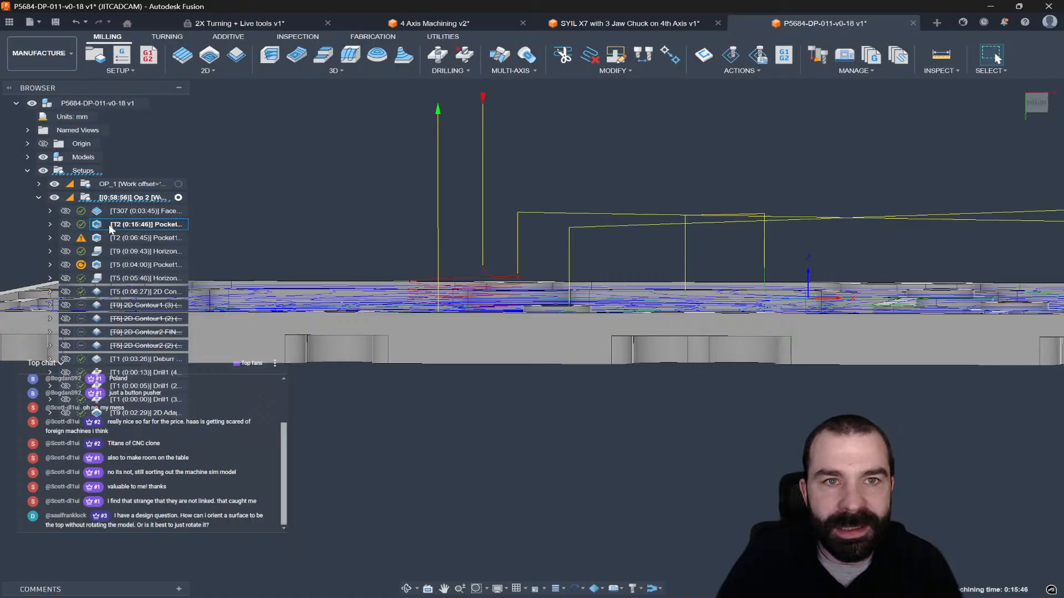
click(102, 237)
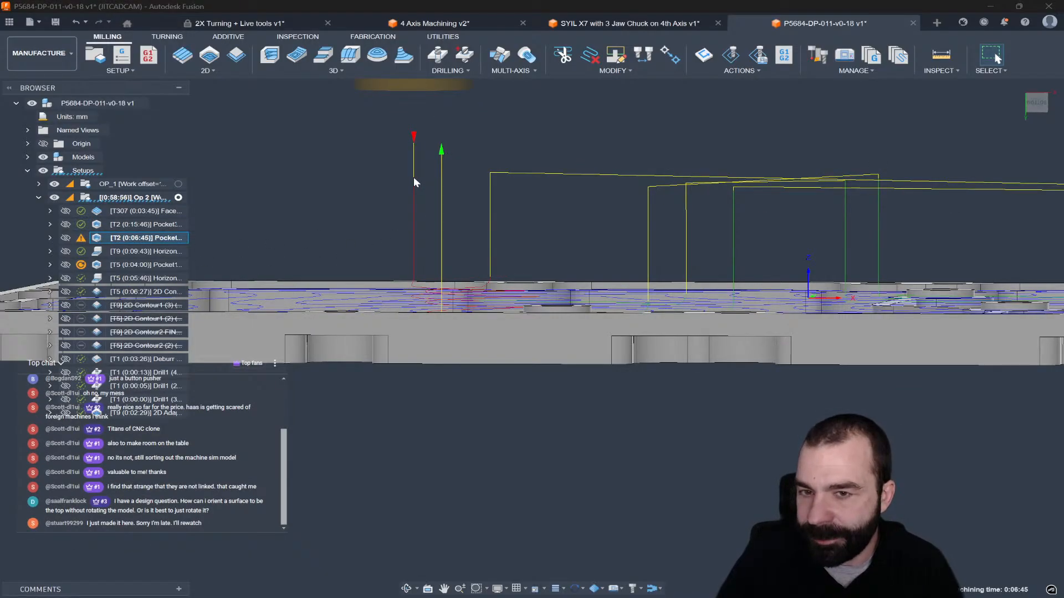
scroll(414, 176, down, 3)
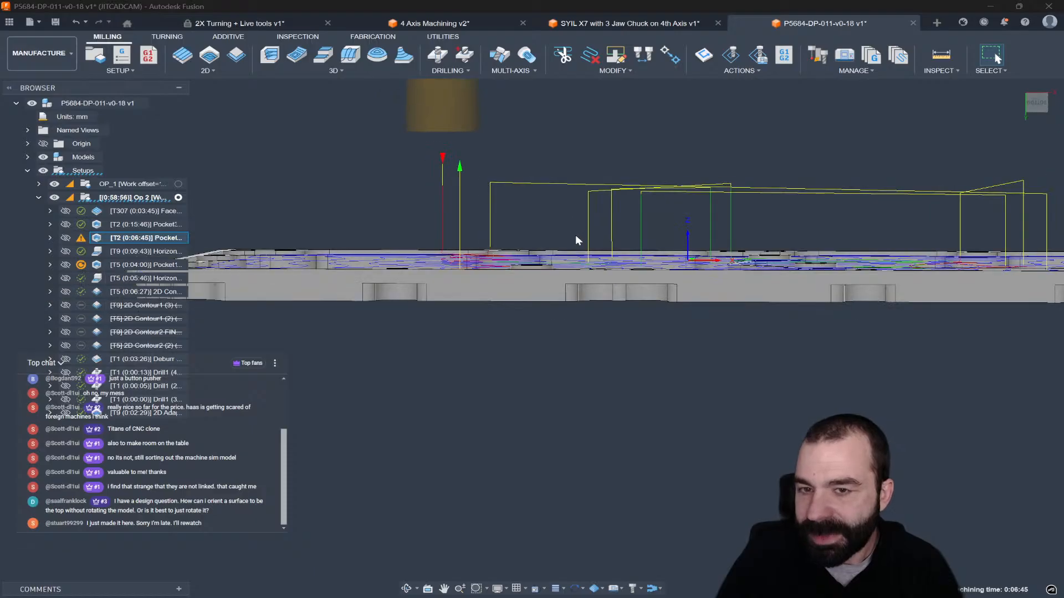
- Run Compare and Edit on the new pocket operation and Pocket1 together, listing only the Different parameters
ctrl+click(103, 223)
scroll(543, 341, down, 2)
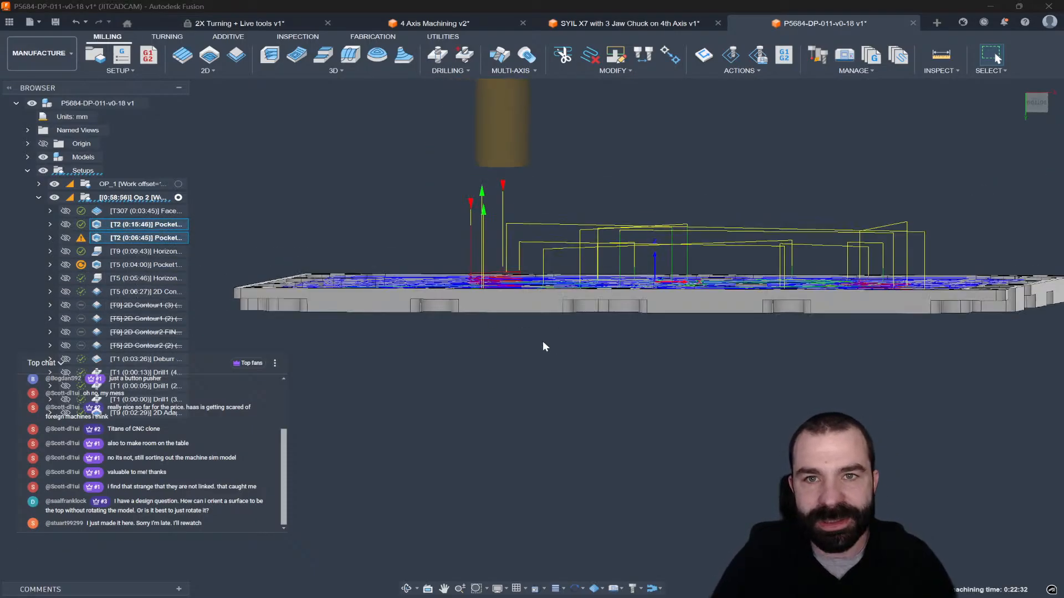
right_click(140, 226)
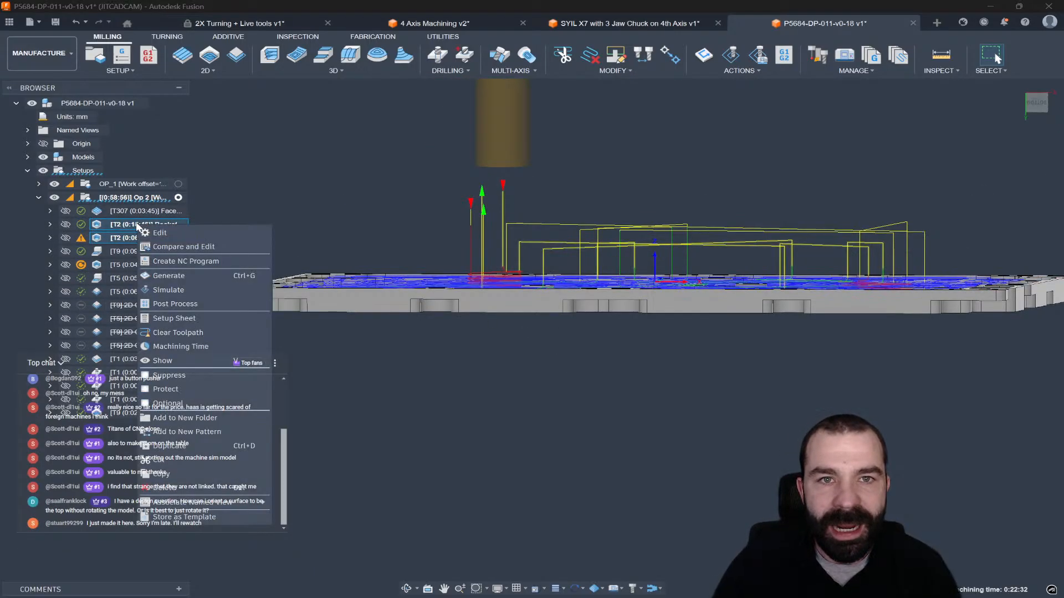
click(182, 247)
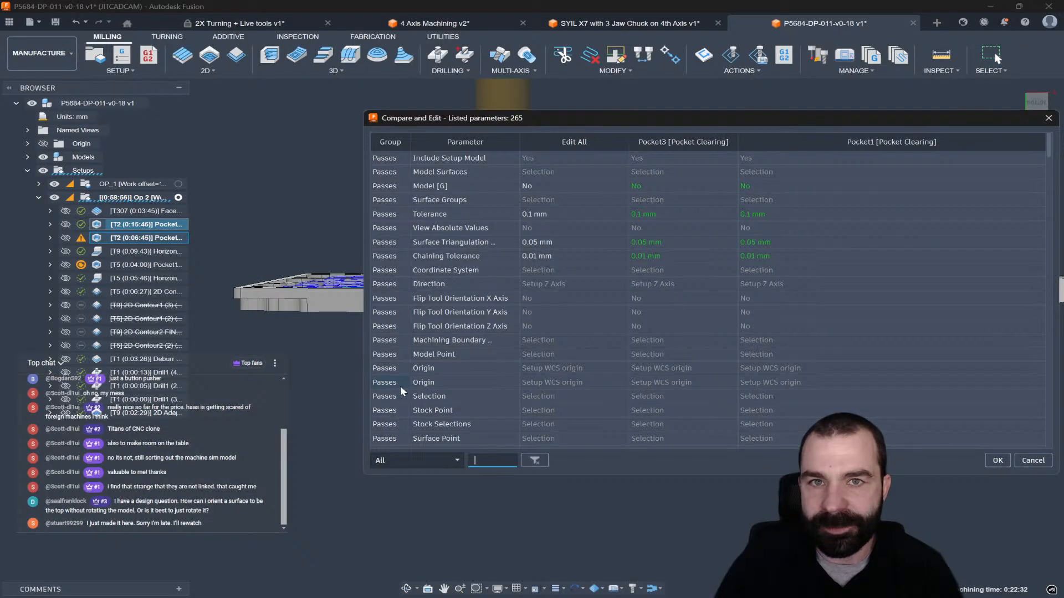
click(417, 460)
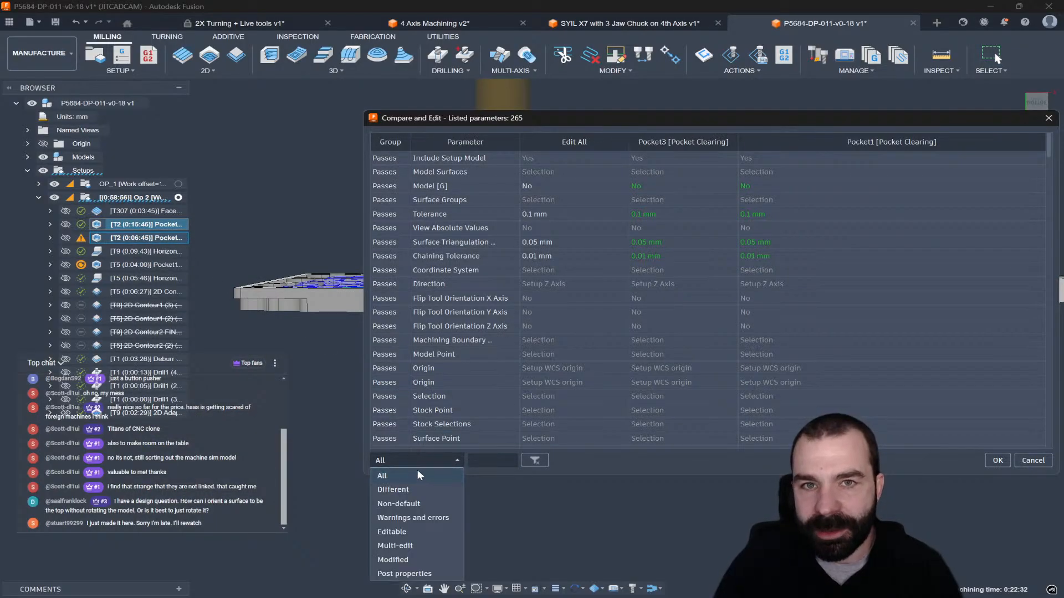
click(415, 489)
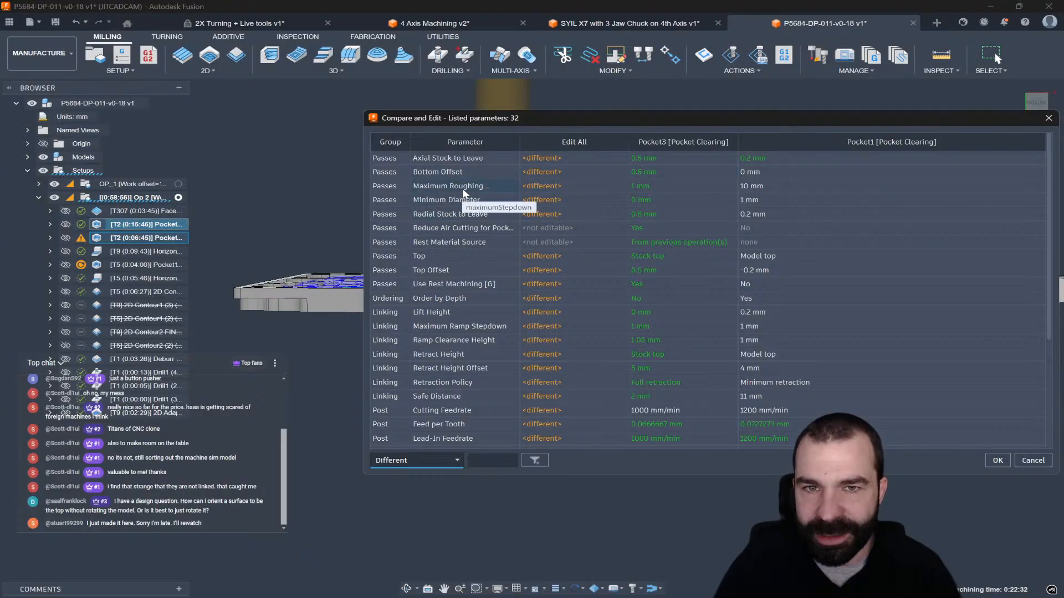
- Review the differing passes, linking and feed parameters of the new pocket operation and Pocket1, and leave the comparison without changes
scroll(468, 209, down, 3)
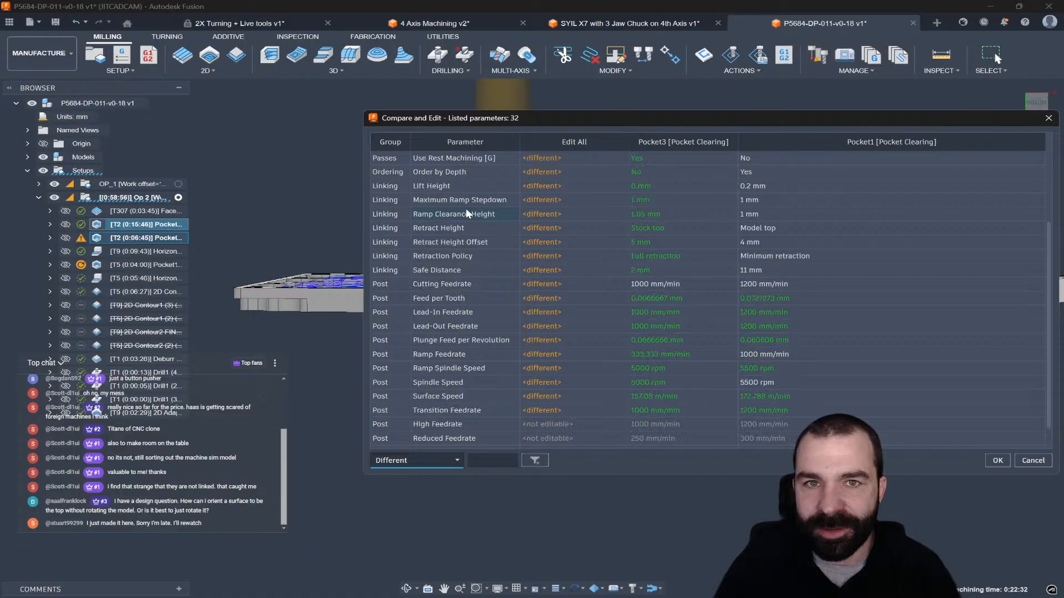
scroll(443, 300, up, 1)
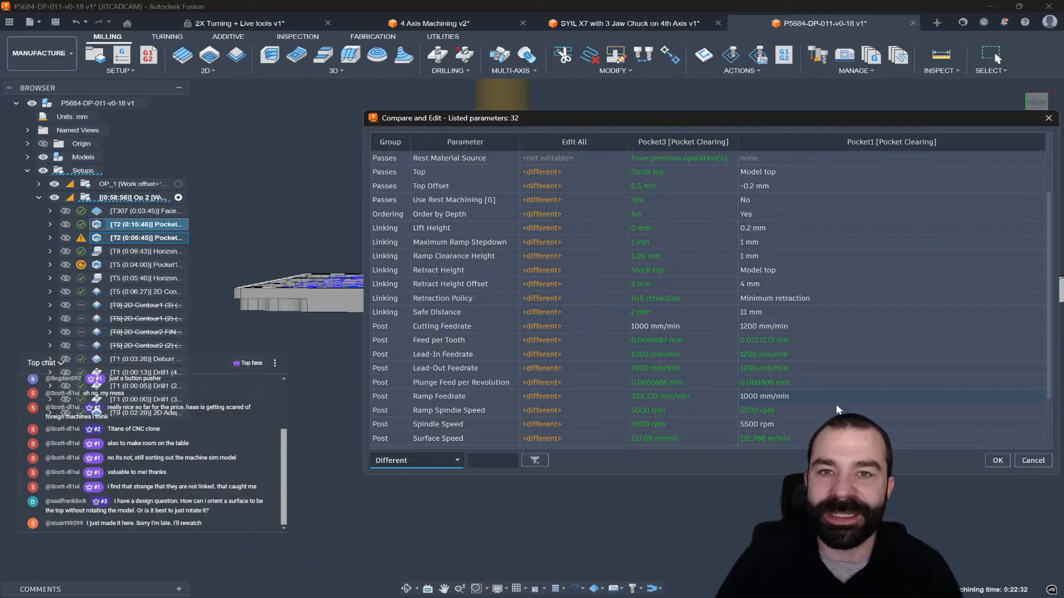
click(1033, 461)
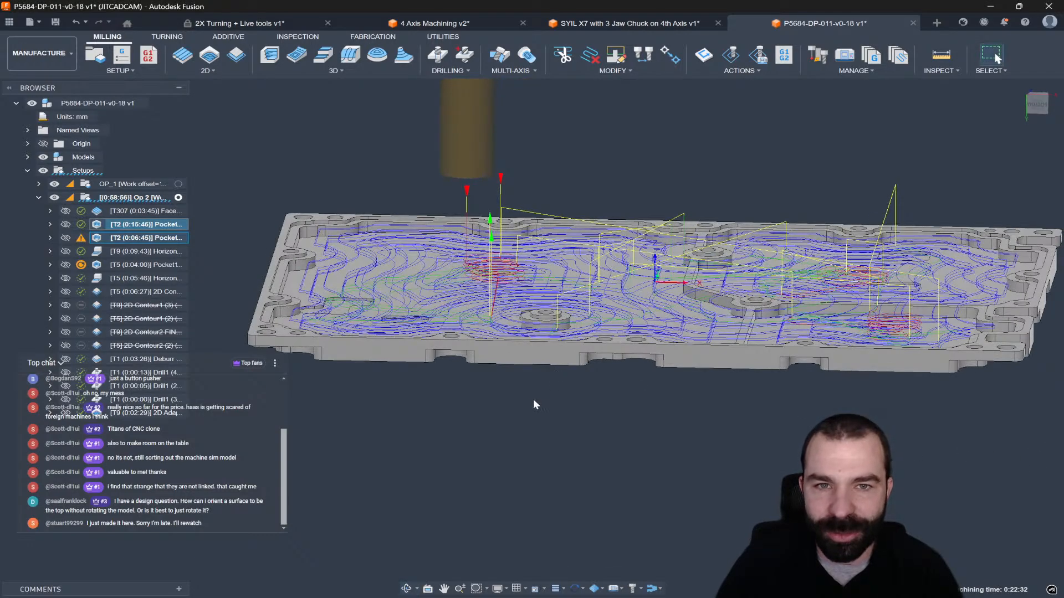
- Reopen Compare and Edit for both pocket operations and set Pocket1's maximum roughing stepdown to 1 mm and minimum diameter to 0 mm
right_click(136, 239)
click(178, 261)
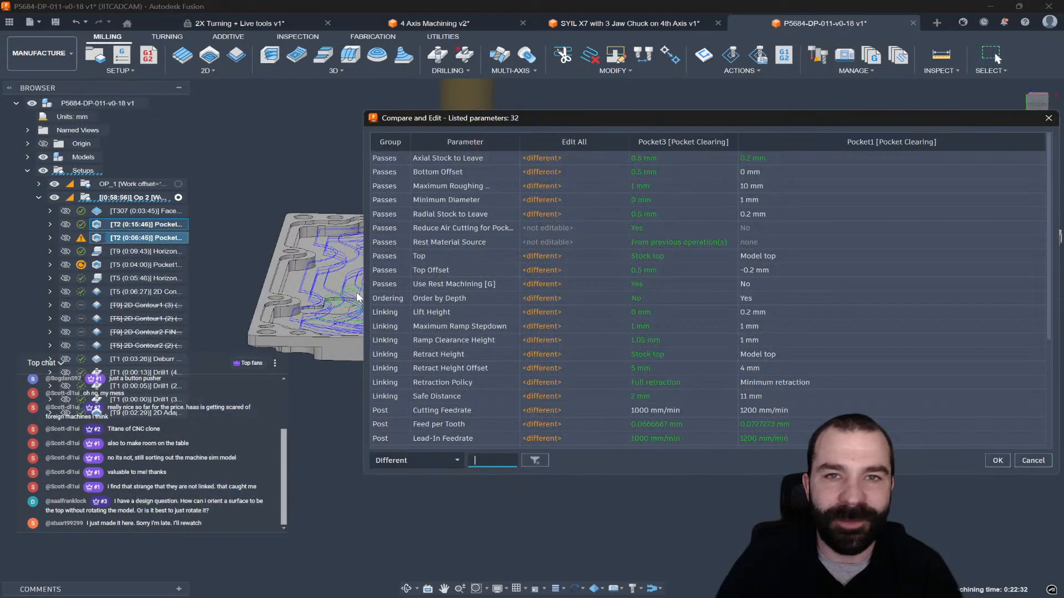
click(457, 463)
click(457, 463)
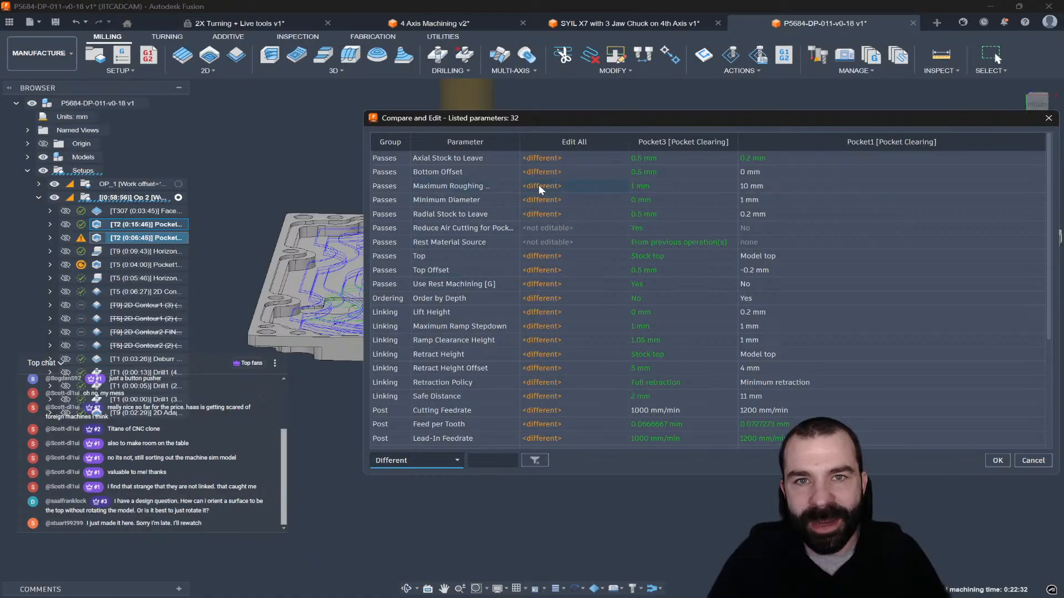
click(754, 187)
text(1)
click(756, 201)
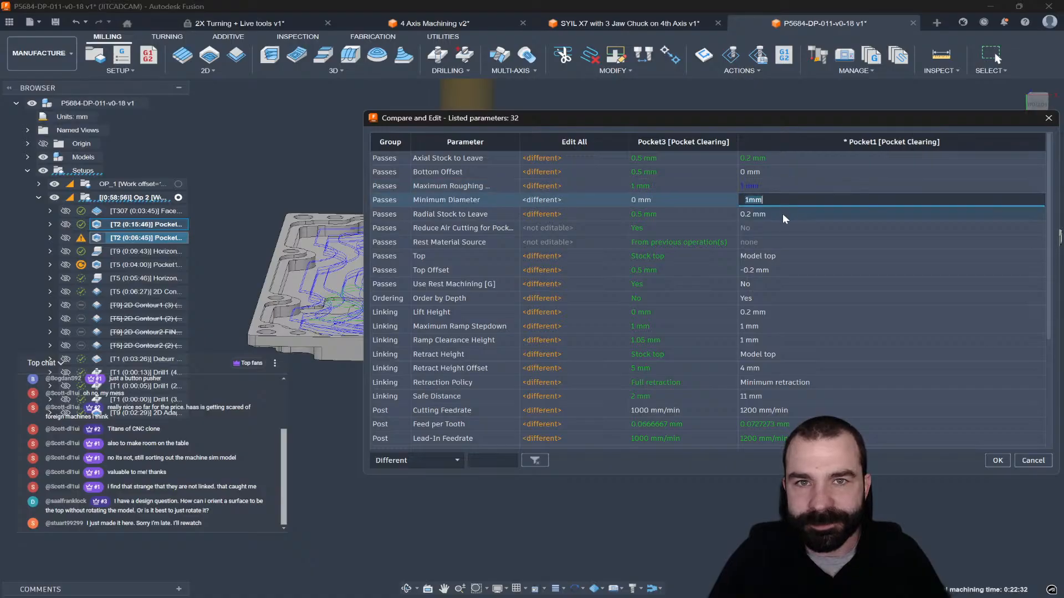
text(0)
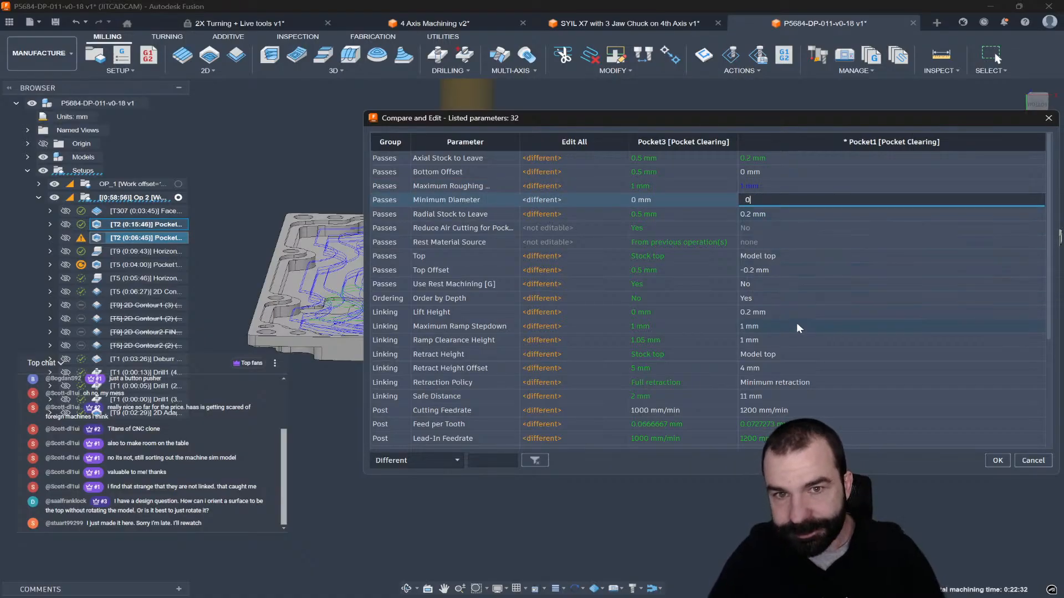
click(989, 459)
click(586, 336)
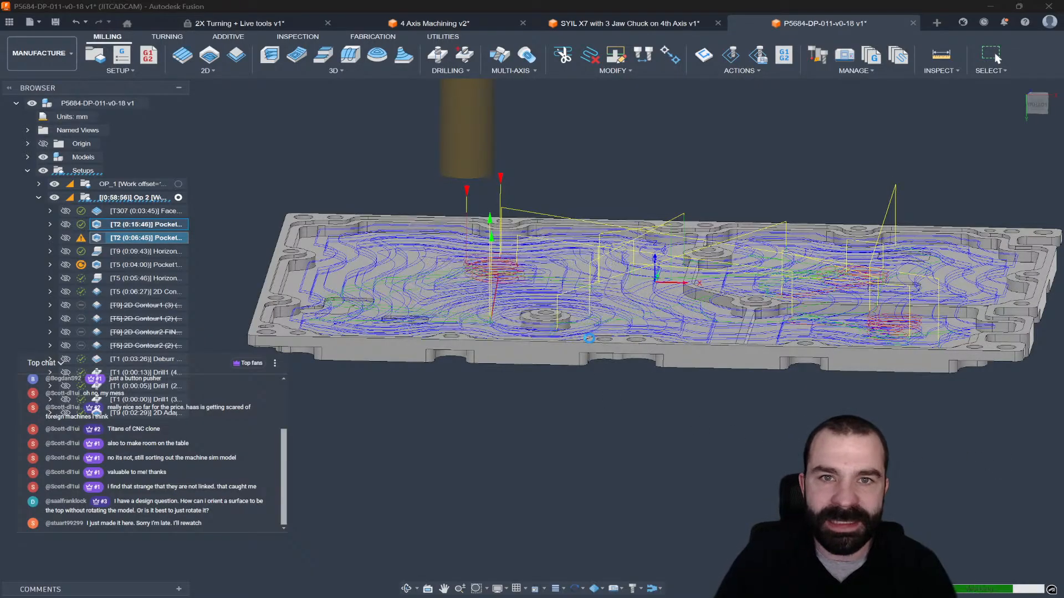
click(485, 383)
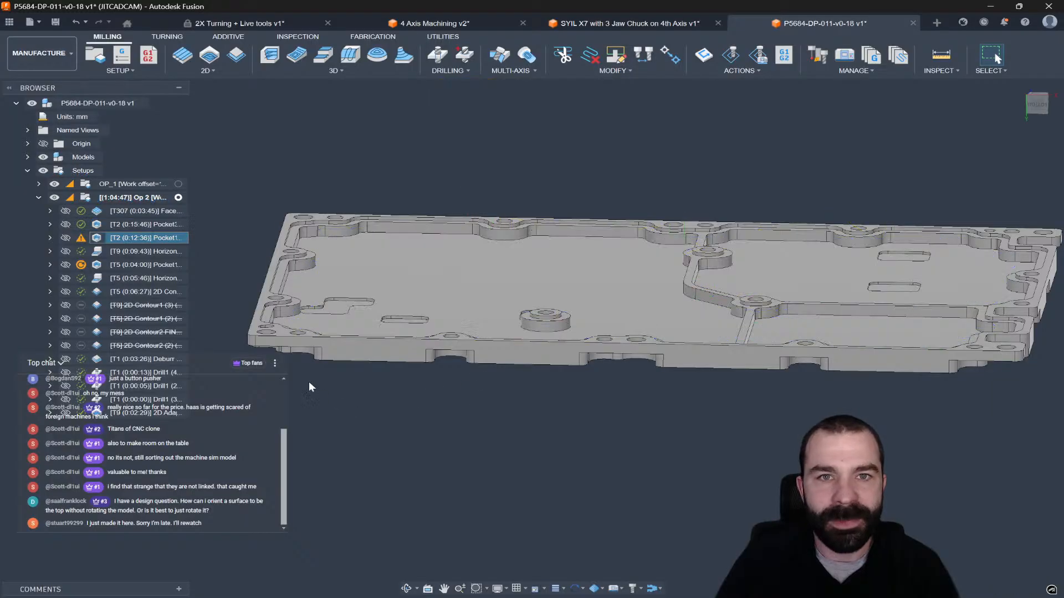
- Compare the toolpaths of the new pocket operation and the recalculated Pocket1, and inspect the status details of the T5 pocket operation
click(102, 227)
click(98, 240)
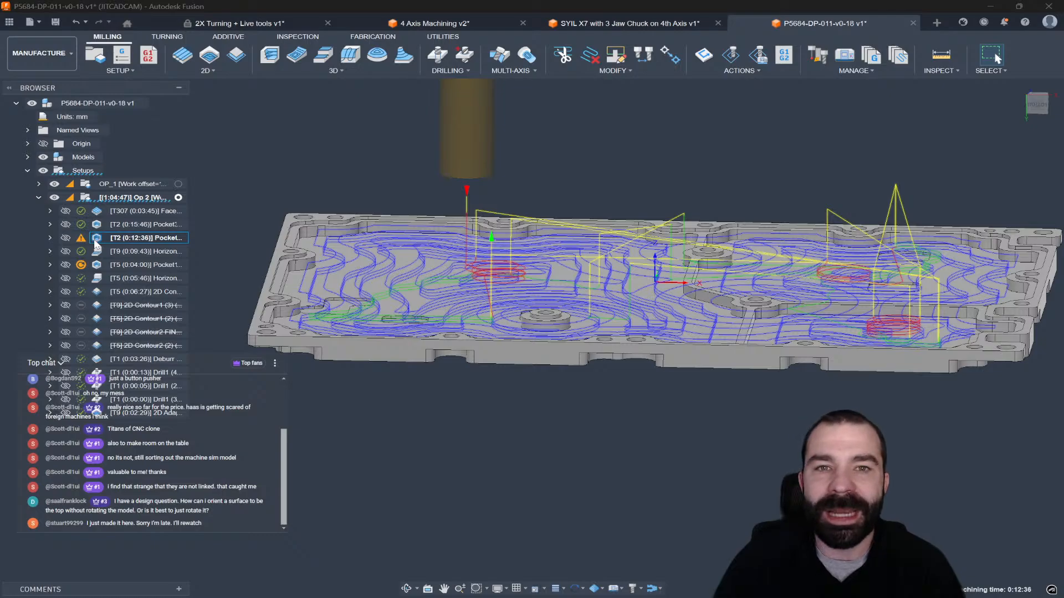
click(99, 224)
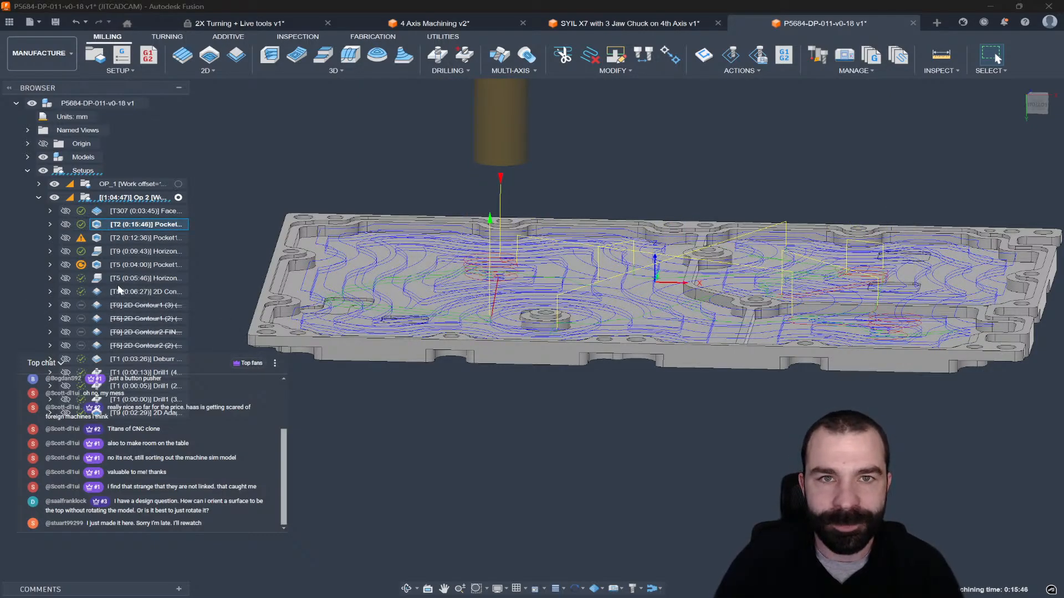
ctrl+click(82, 266)
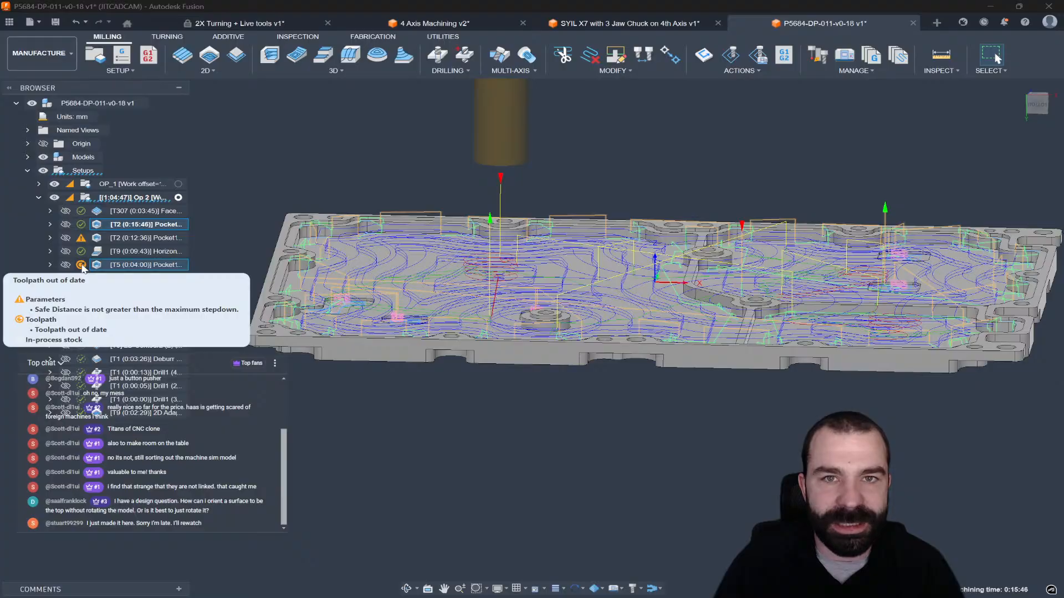